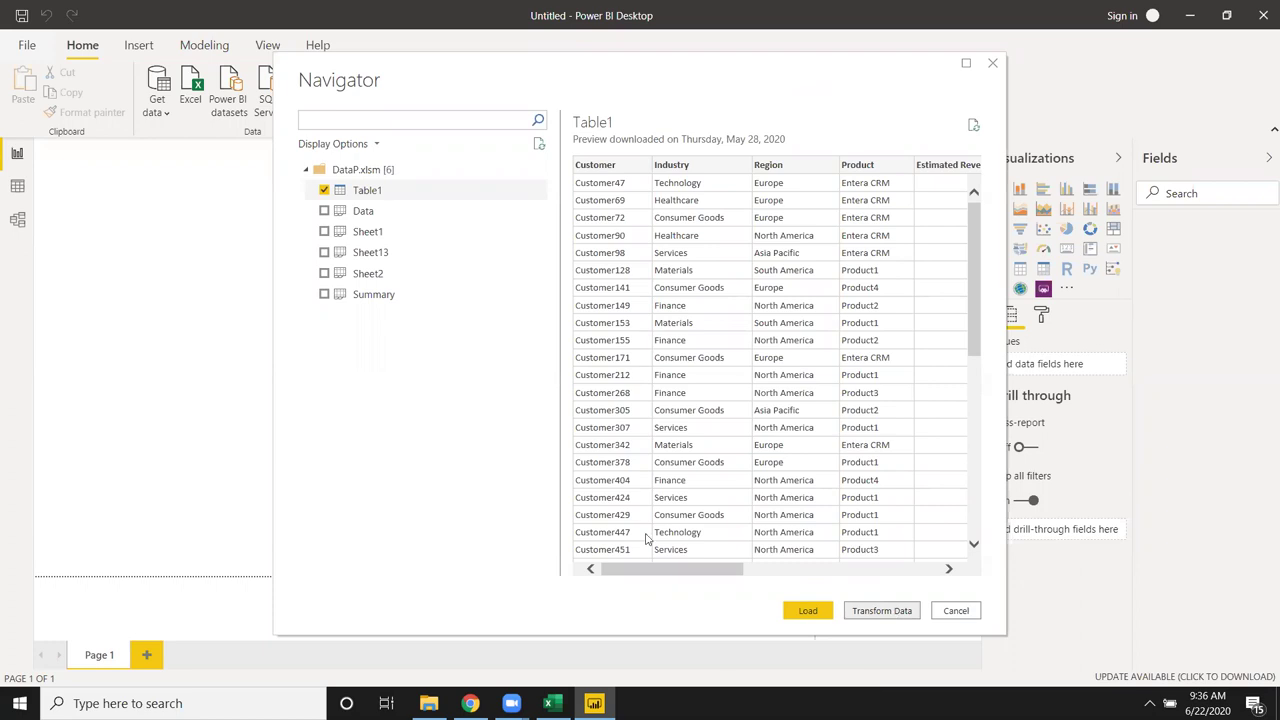
# - Load Table1 from the DataP.xlsm workbook into the Power Query Editor for transforming
pyautogui.click(885, 613)
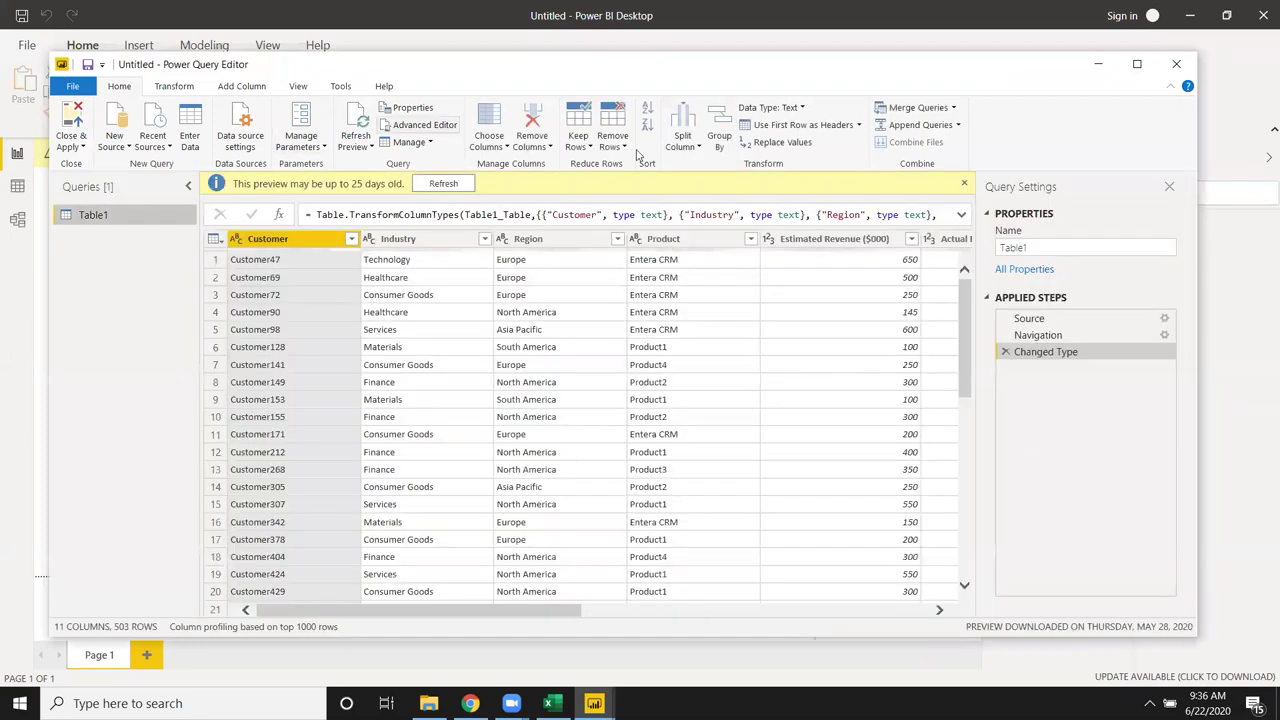
# - Refresh Table1's outdated preview and select the Region column on the Transform tab
pyautogui.click(447, 184)
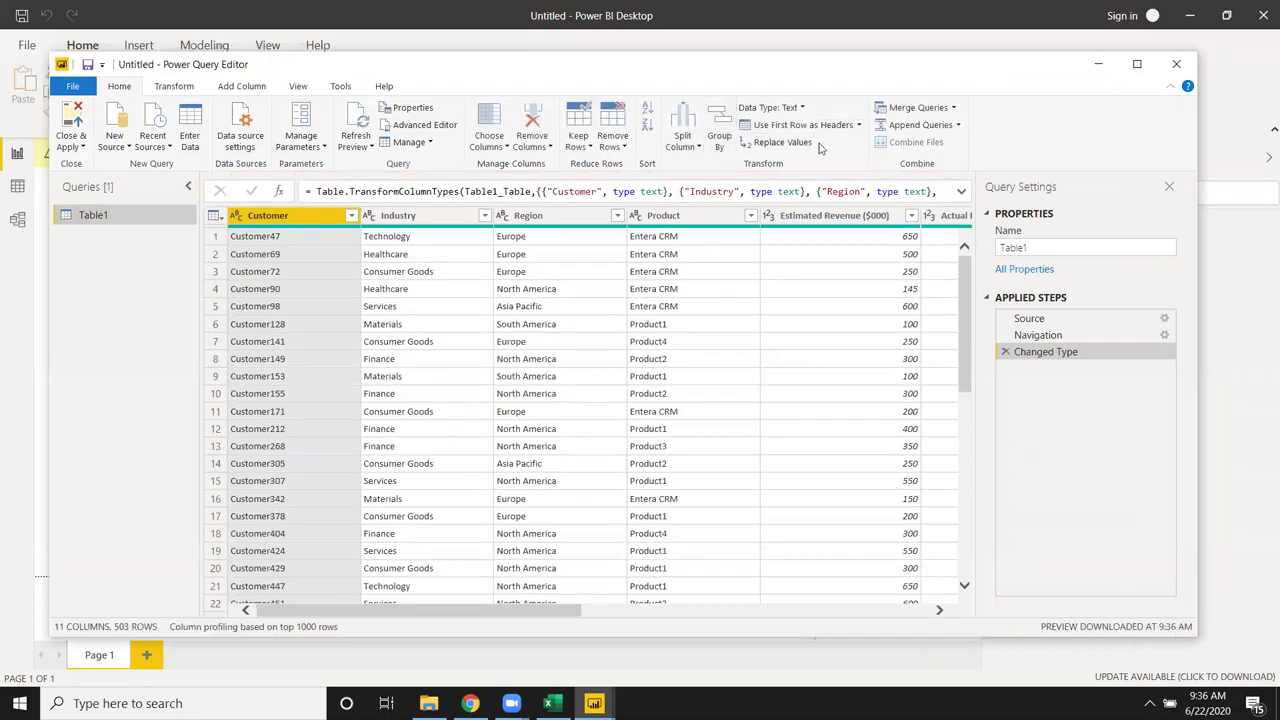
pyautogui.click(170, 88)
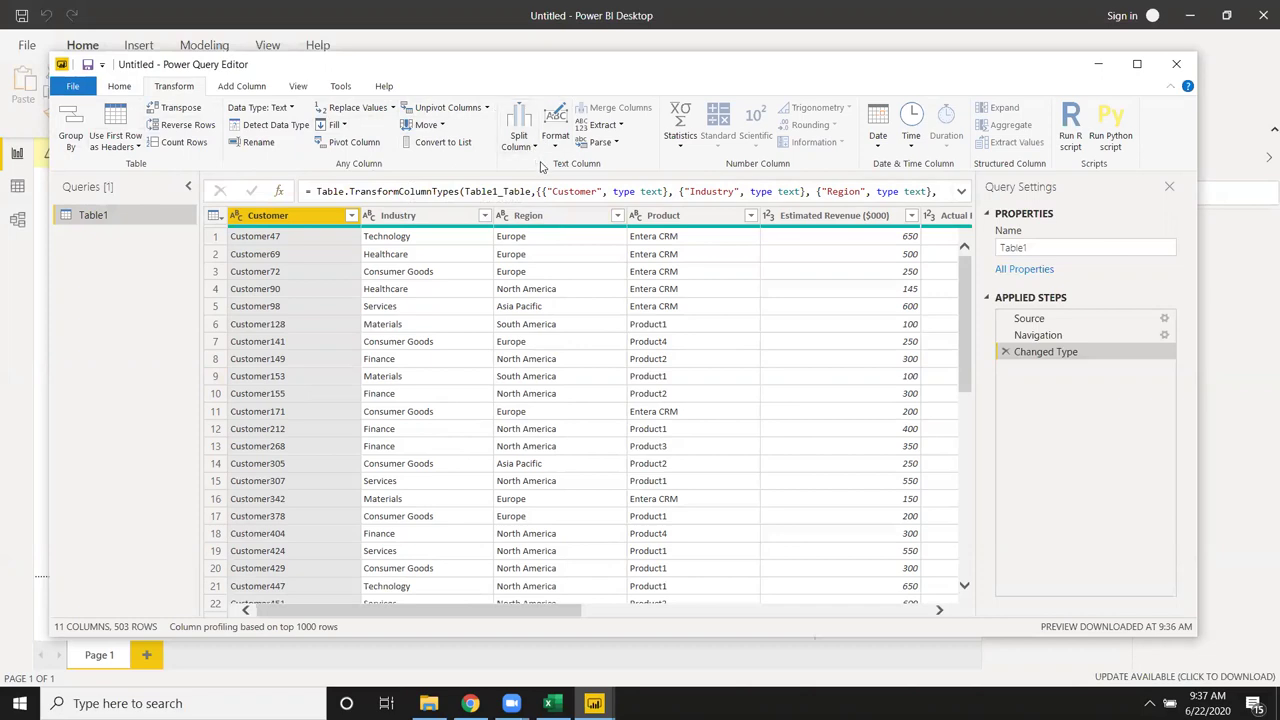
pyautogui.click(558, 255)
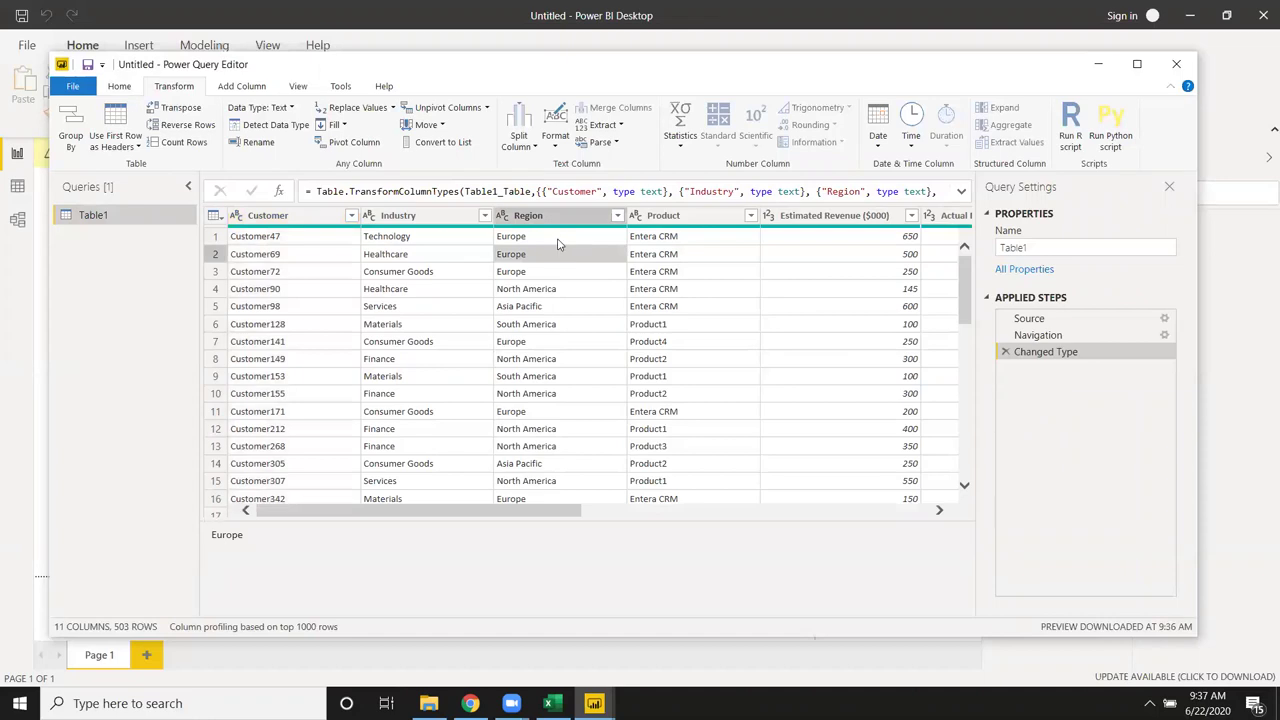
pyautogui.click(552, 219)
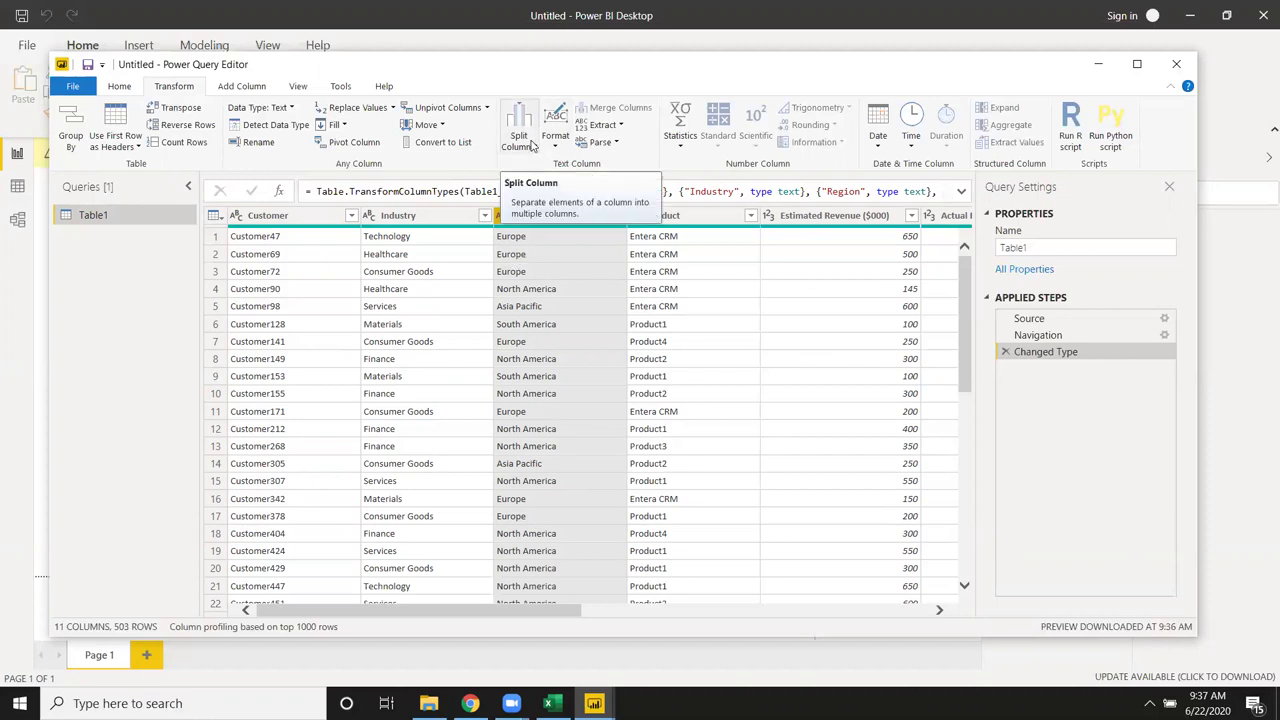
# - Split Region by Space at the right-most delimiter into Region.1 and Region.2
pyautogui.click(531, 145)
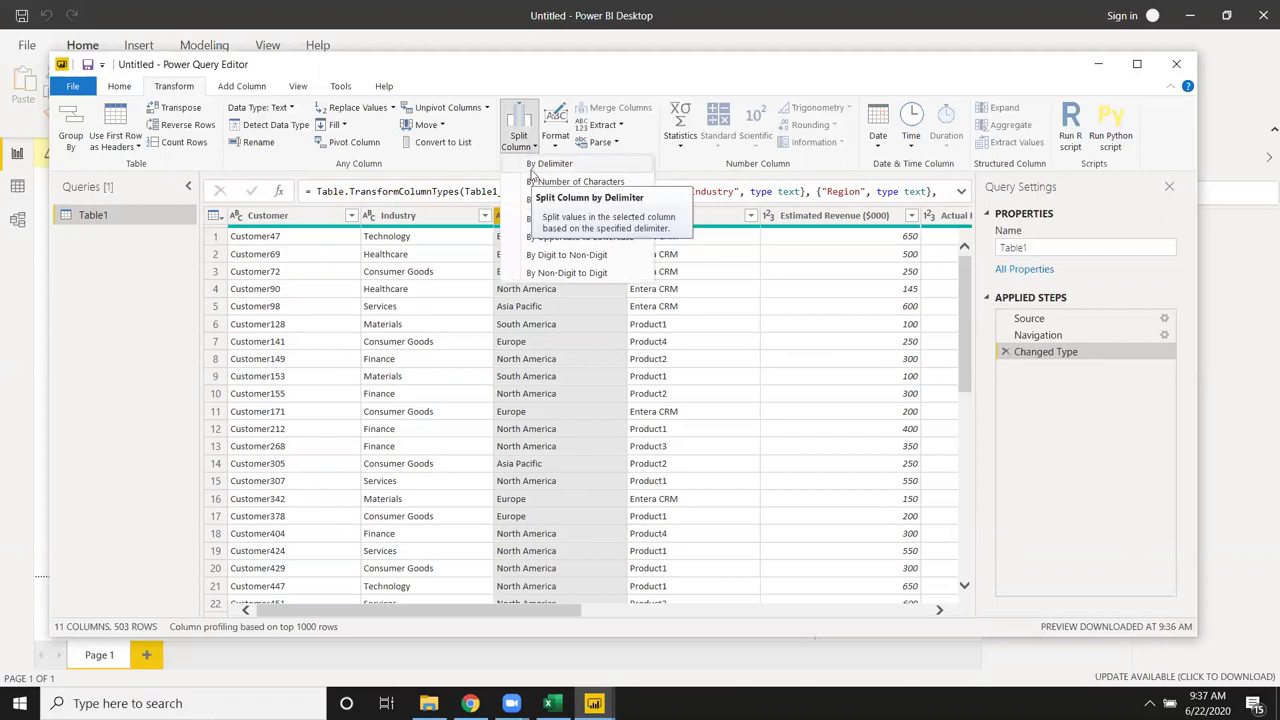
pyautogui.click(530, 166)
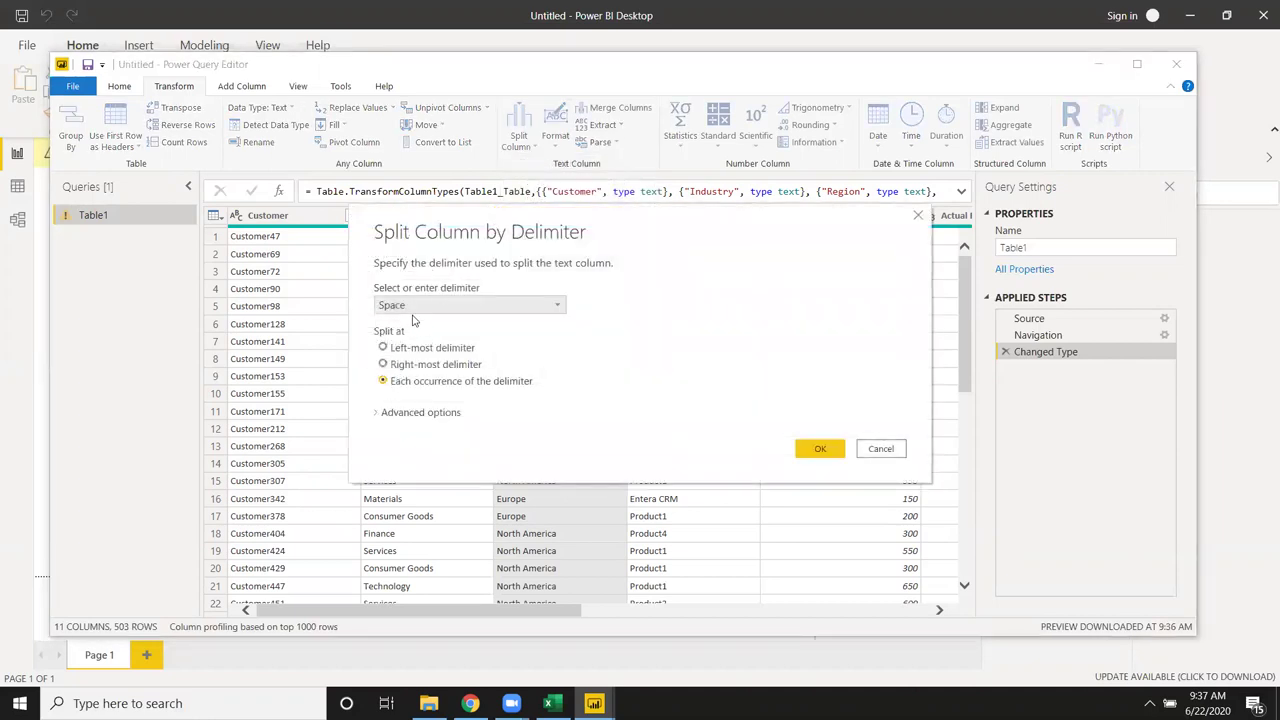
pyautogui.click(412, 308)
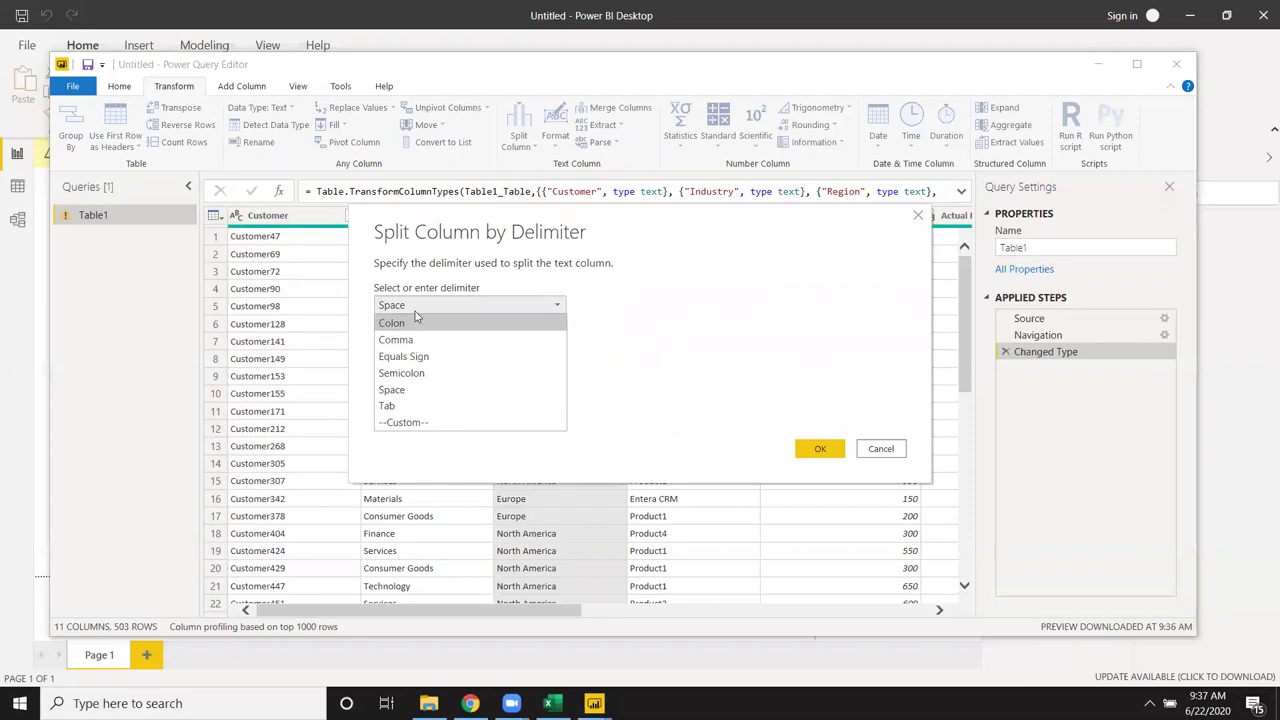
pyautogui.click(420, 389)
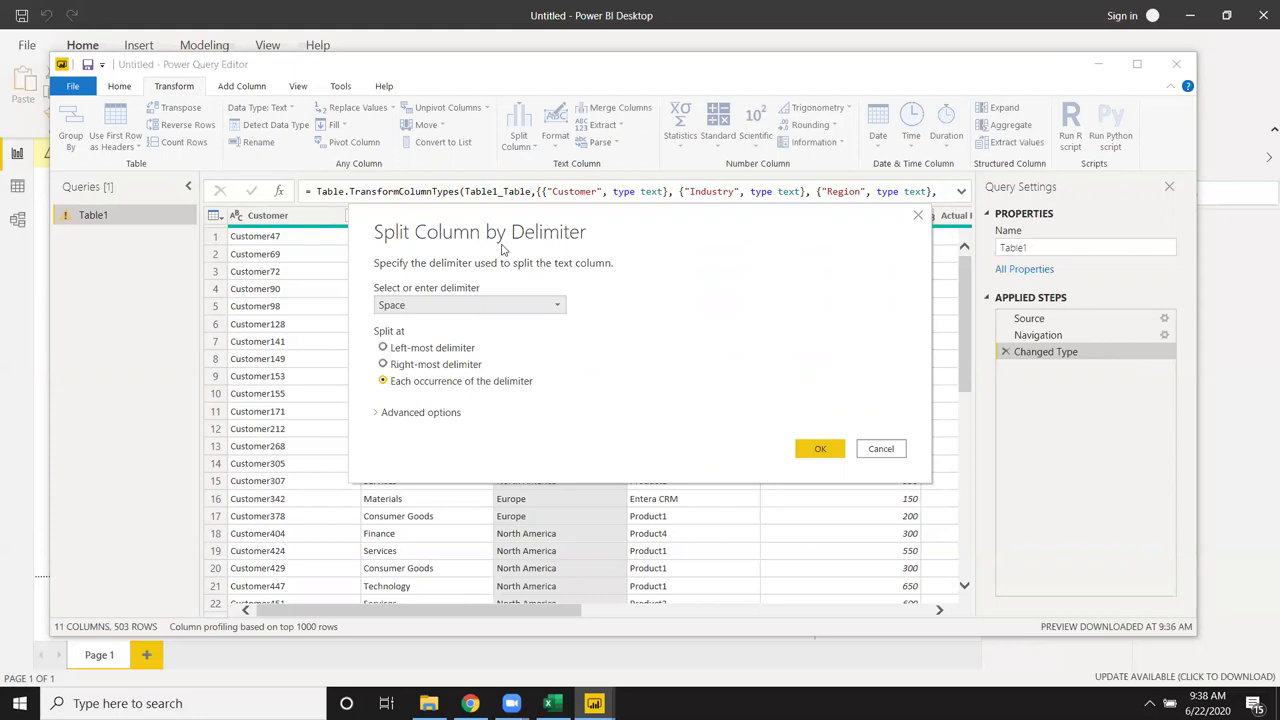
pyautogui.moveTo(503, 250); pyautogui.dragTo(778, 255)
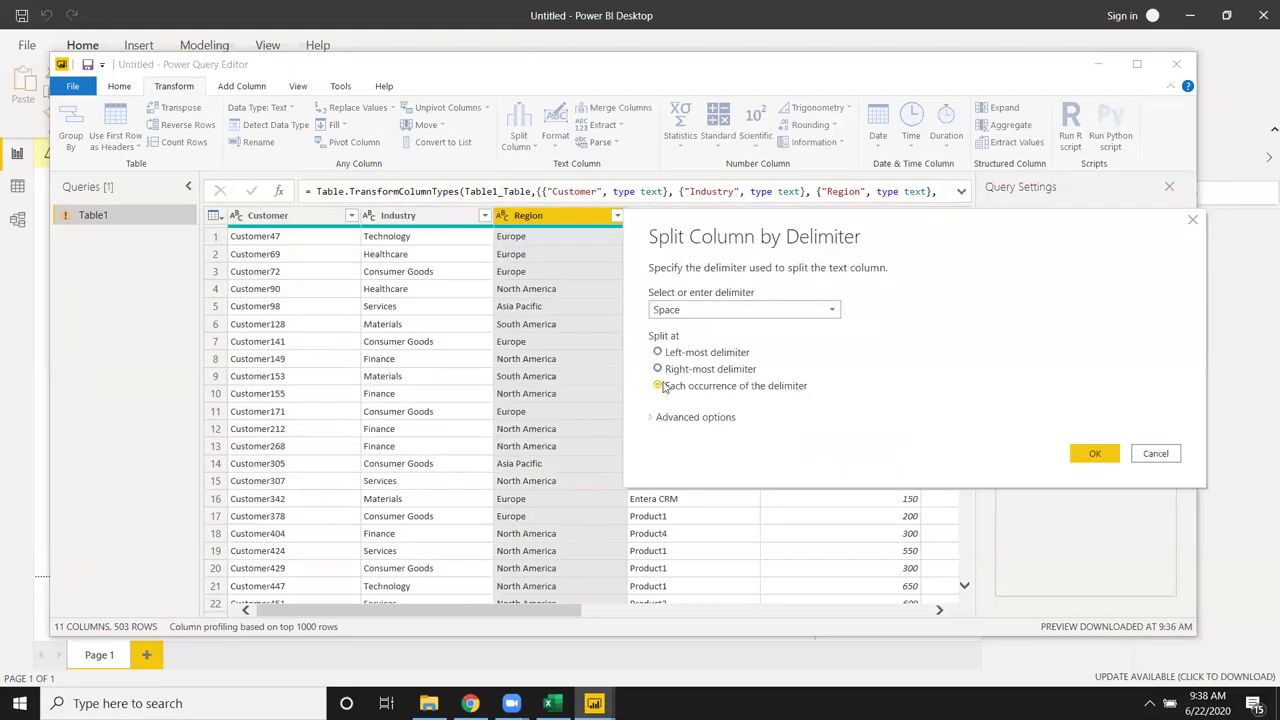
pyautogui.click(658, 369)
pyautogui.click(1095, 453)
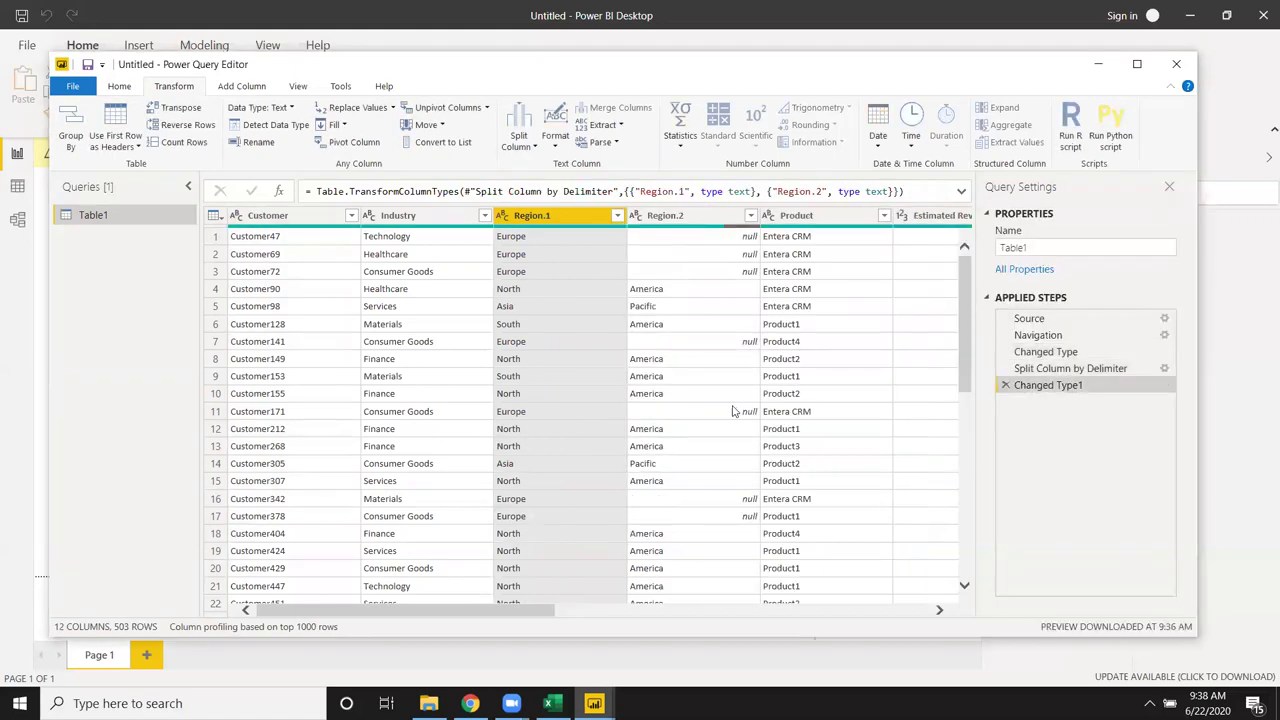
# - Split Product once, 3 characters from the right, into Product.1 and Product.2 (Entera / CRM)
pyautogui.click(709, 275)
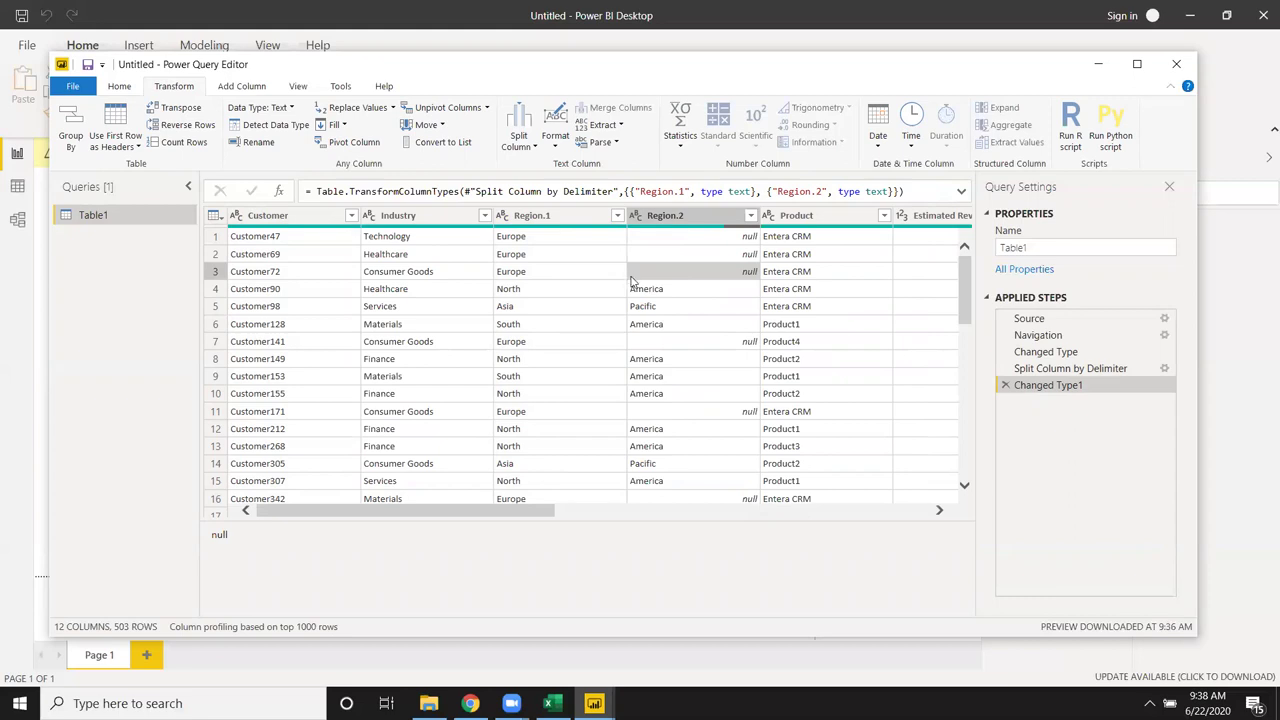
pyautogui.click(575, 256)
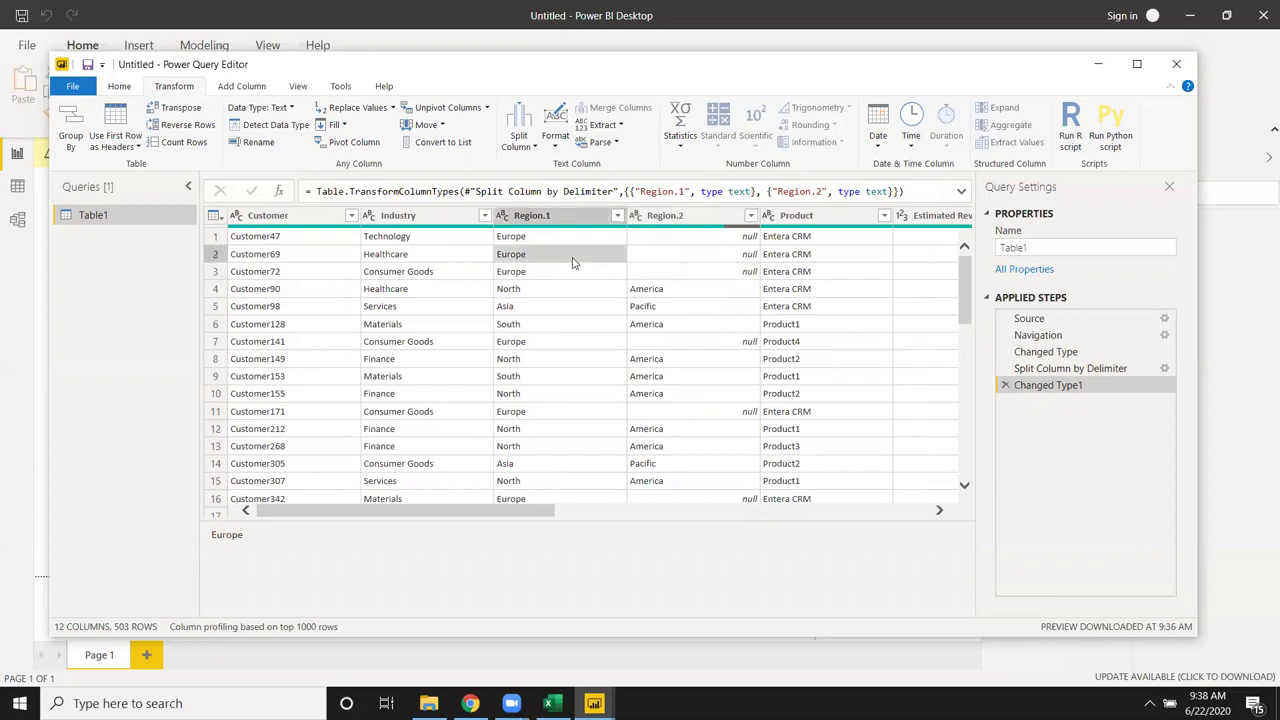
pyautogui.click(825, 276)
pyautogui.click(524, 148)
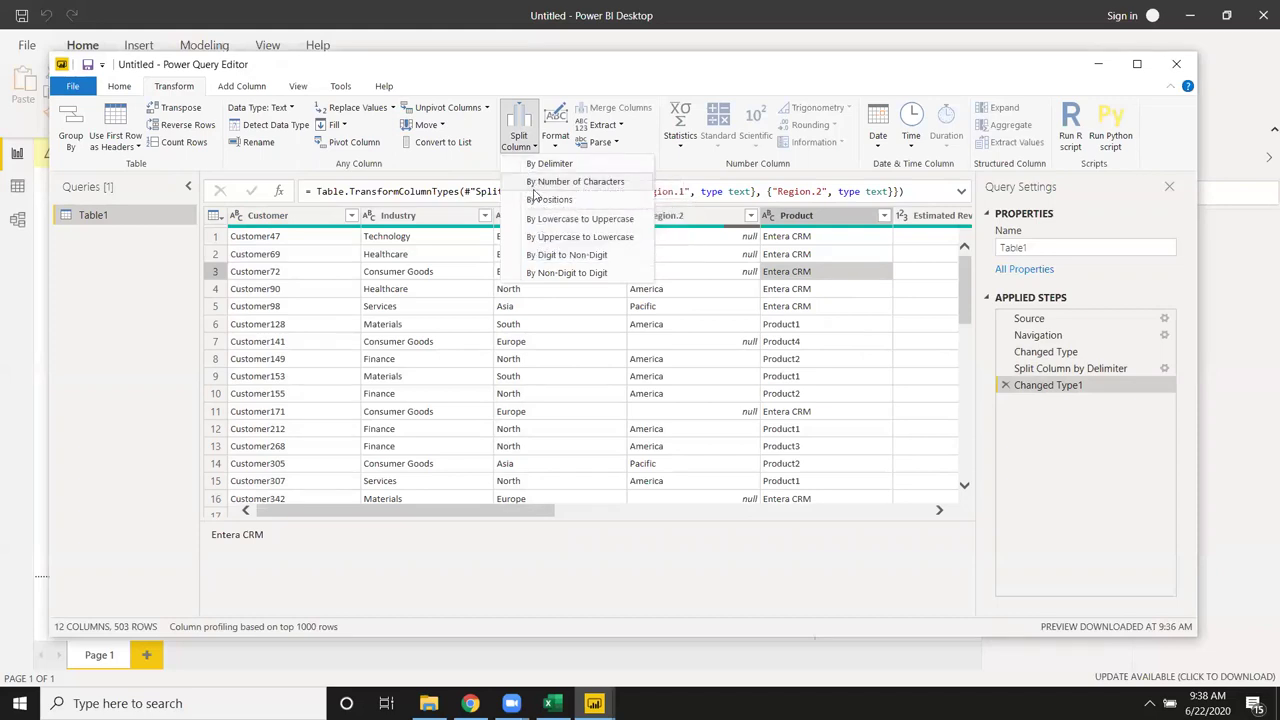
pyautogui.click(326, 265)
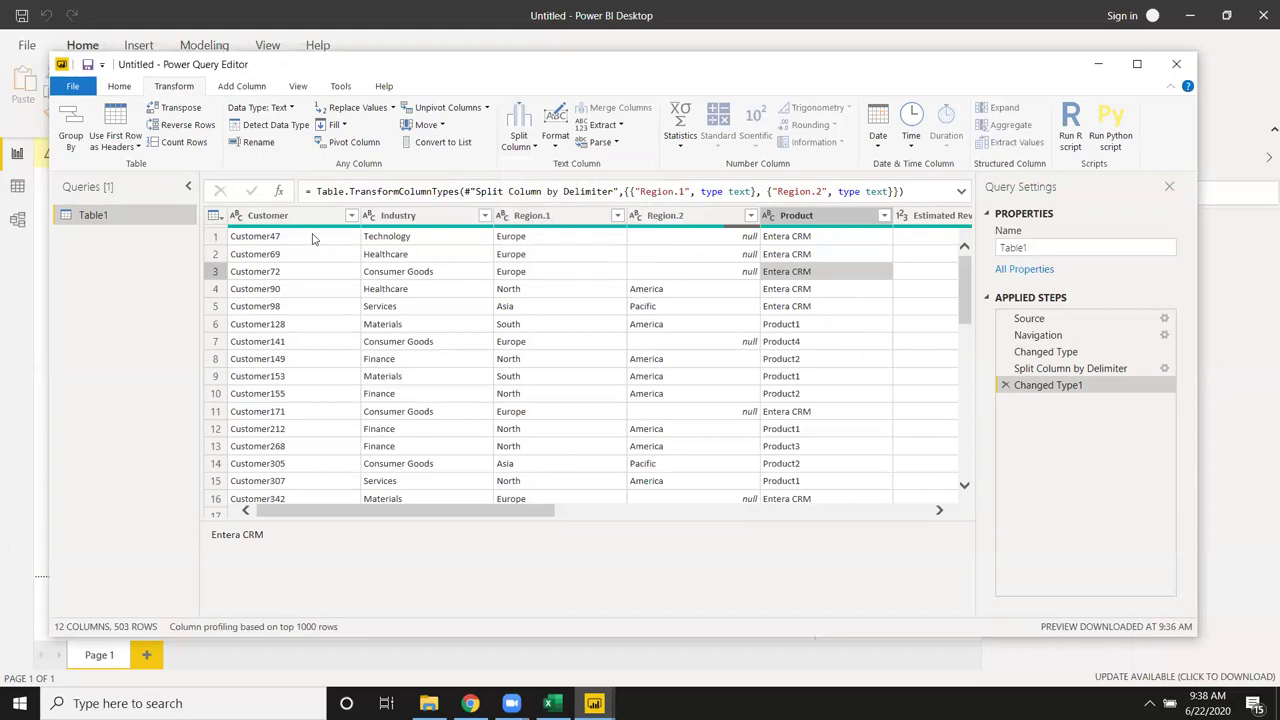
pyautogui.click(312, 238)
pyautogui.click(795, 252)
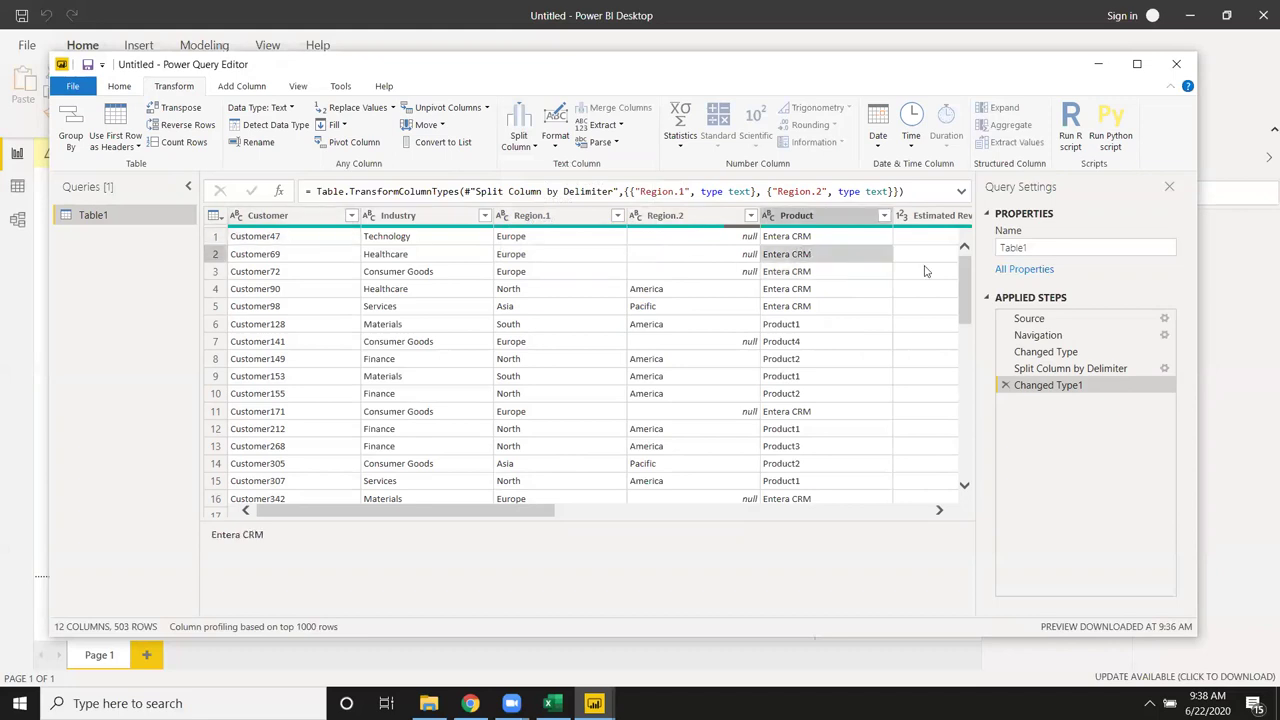
pyautogui.click(534, 148)
pyautogui.click(538, 181)
pyautogui.write('3')
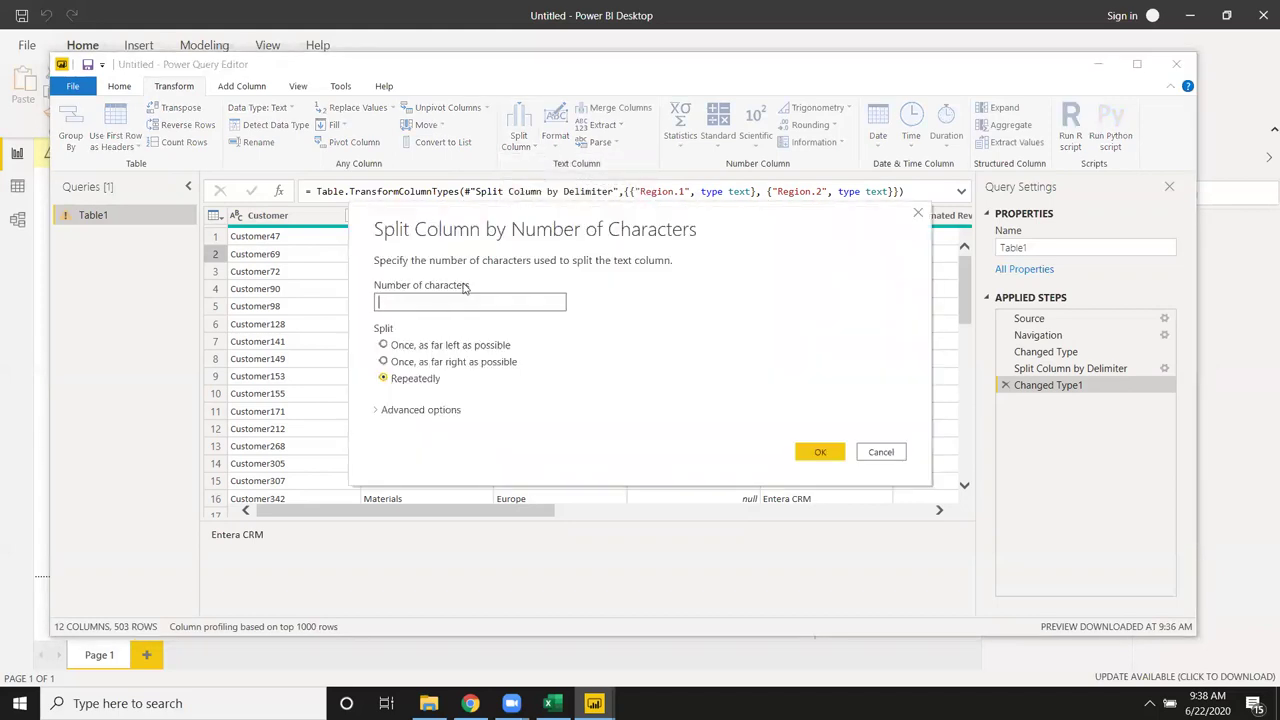
pyautogui.click(446, 363)
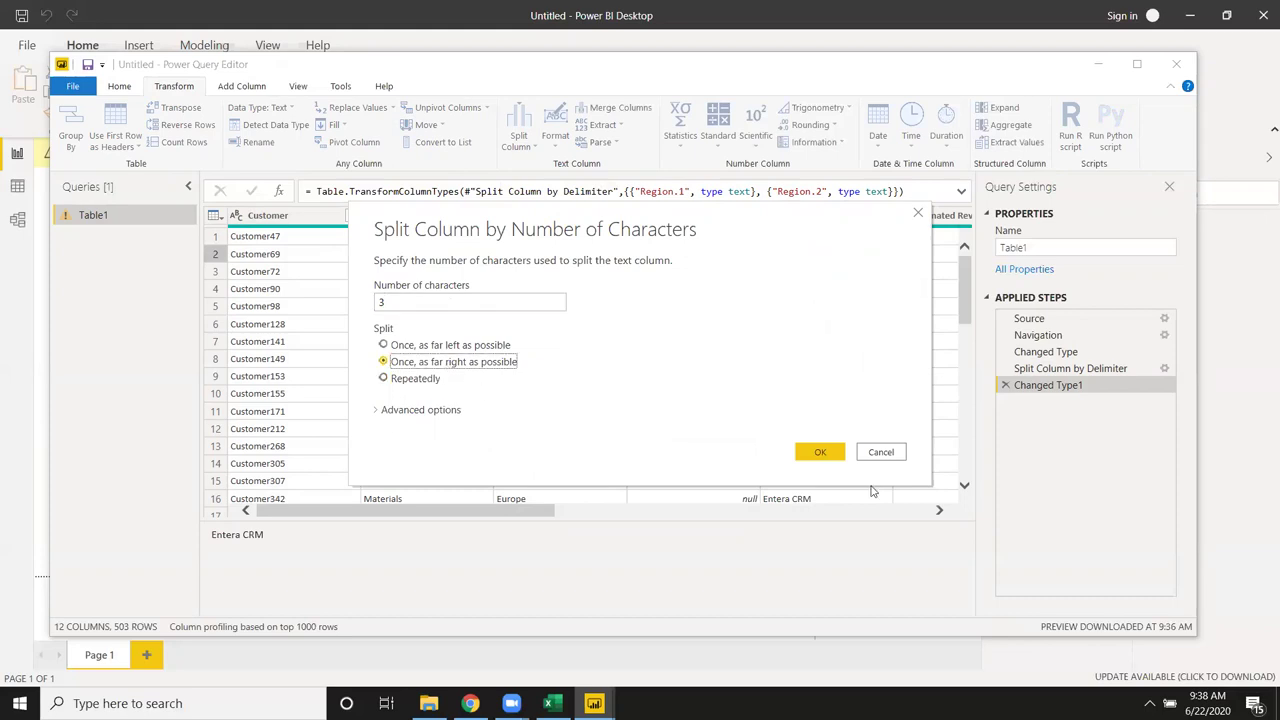
pyautogui.click(820, 452)
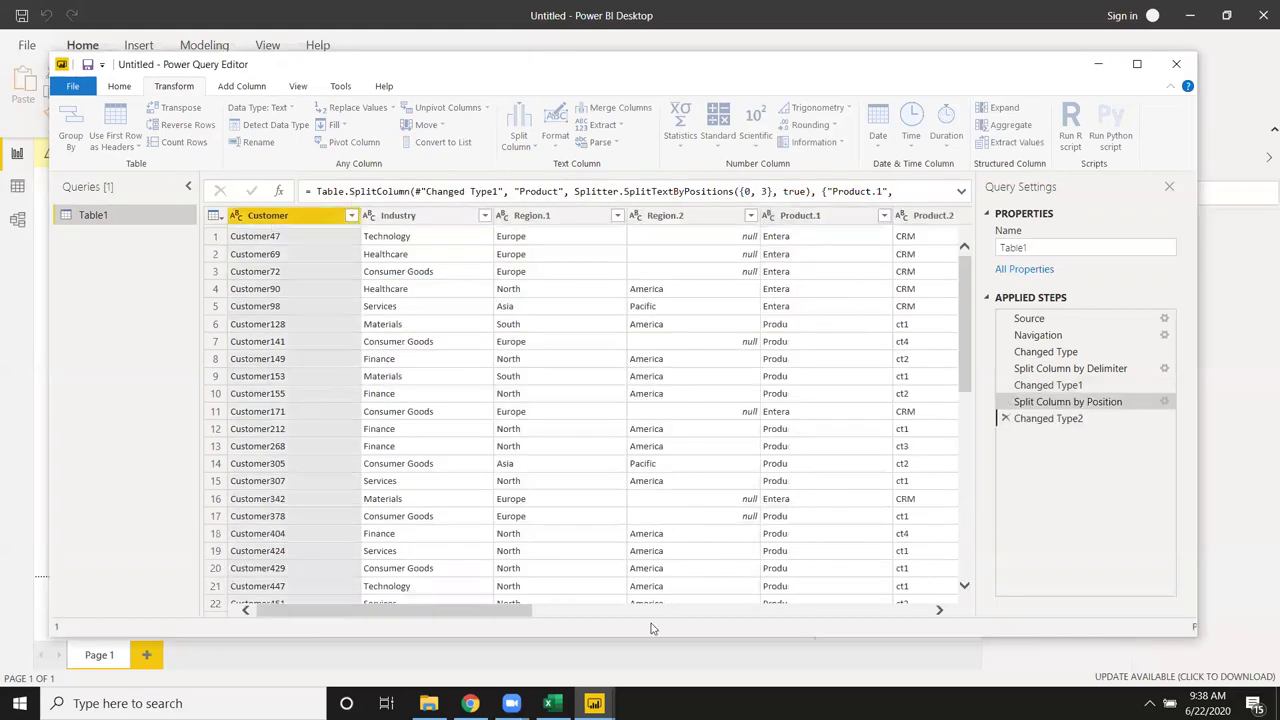
# - Select the new Product.2 column and look over the split options without choosing one
pyautogui.moveTo(515, 611); pyautogui.dragTo(579, 617)
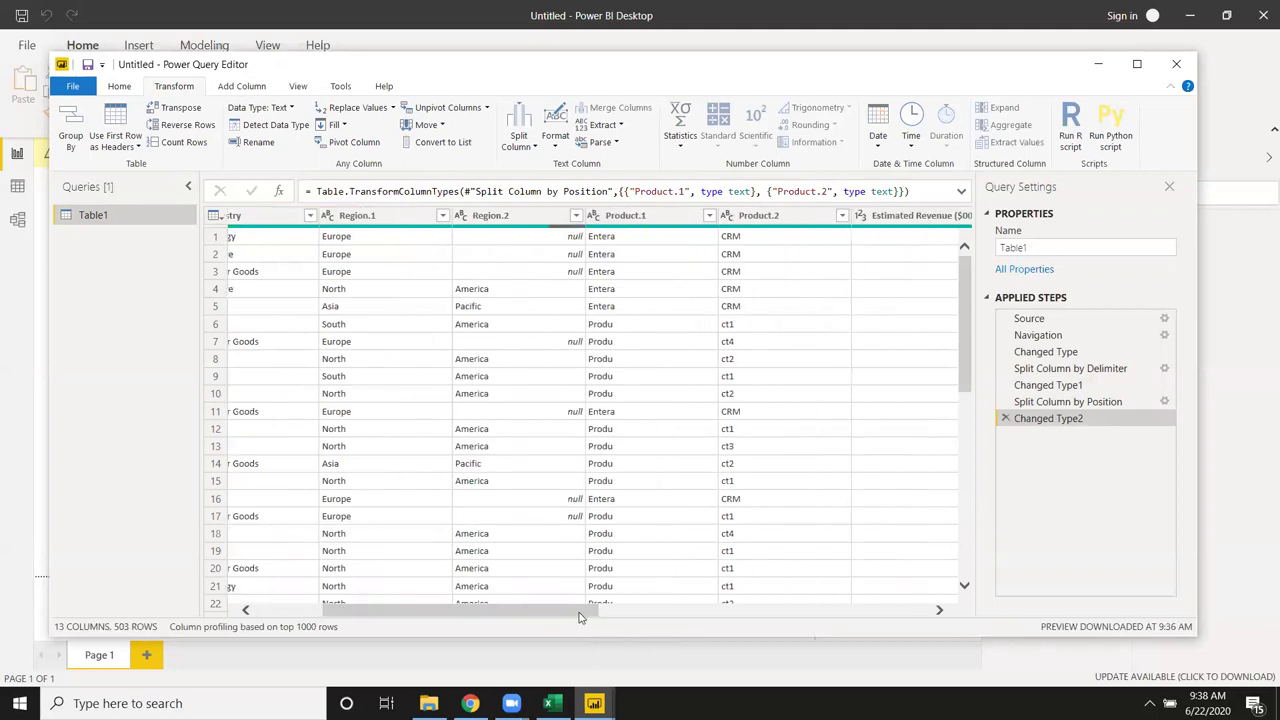
pyautogui.click(754, 241)
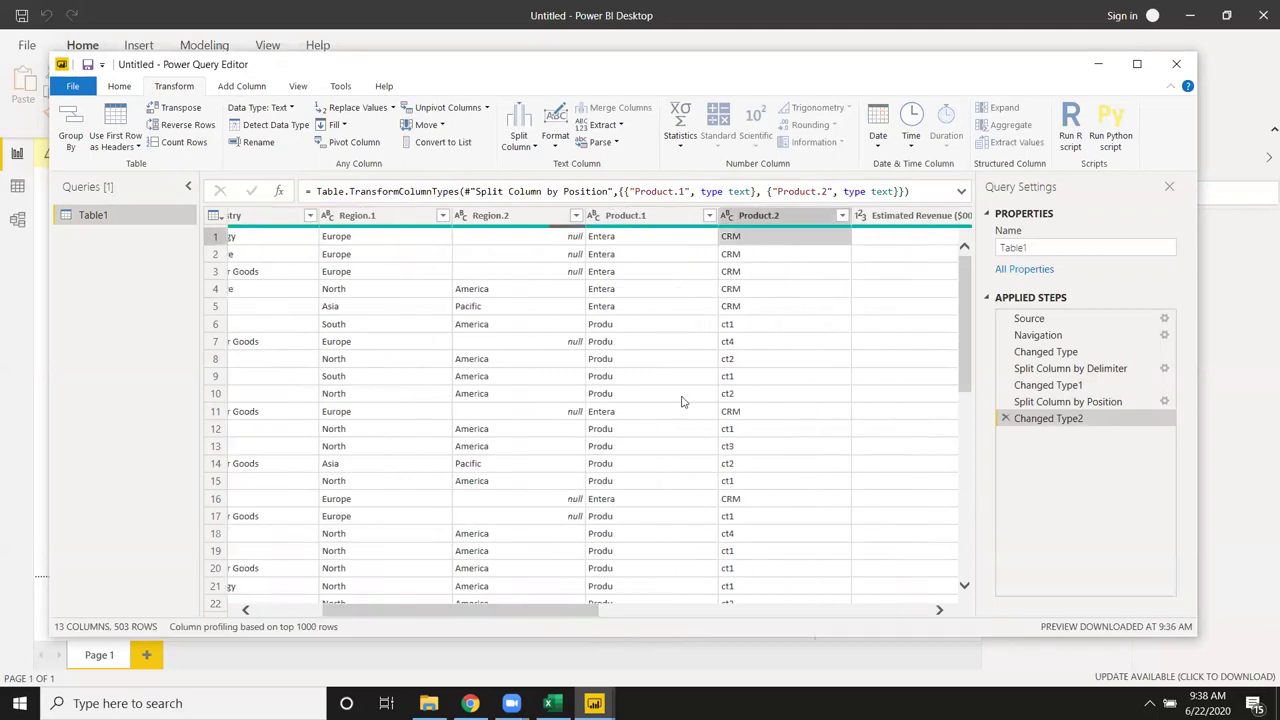
pyautogui.click(532, 147)
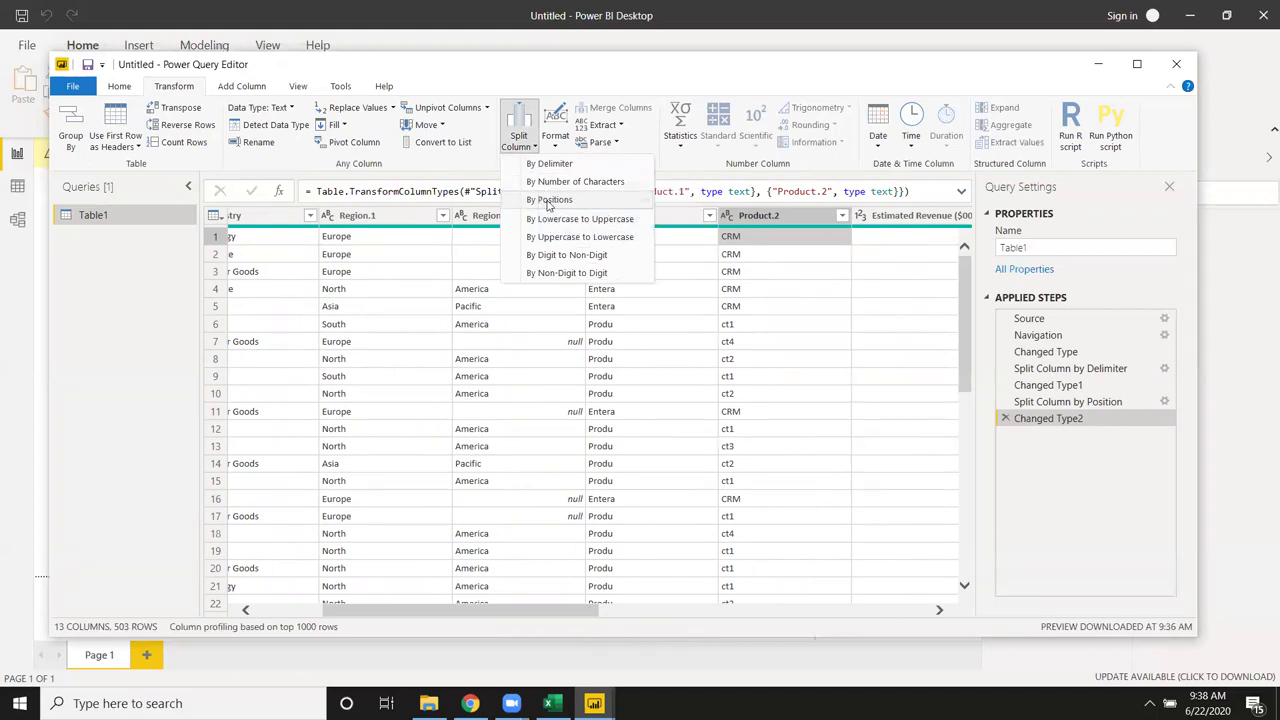
pyautogui.click(545, 612)
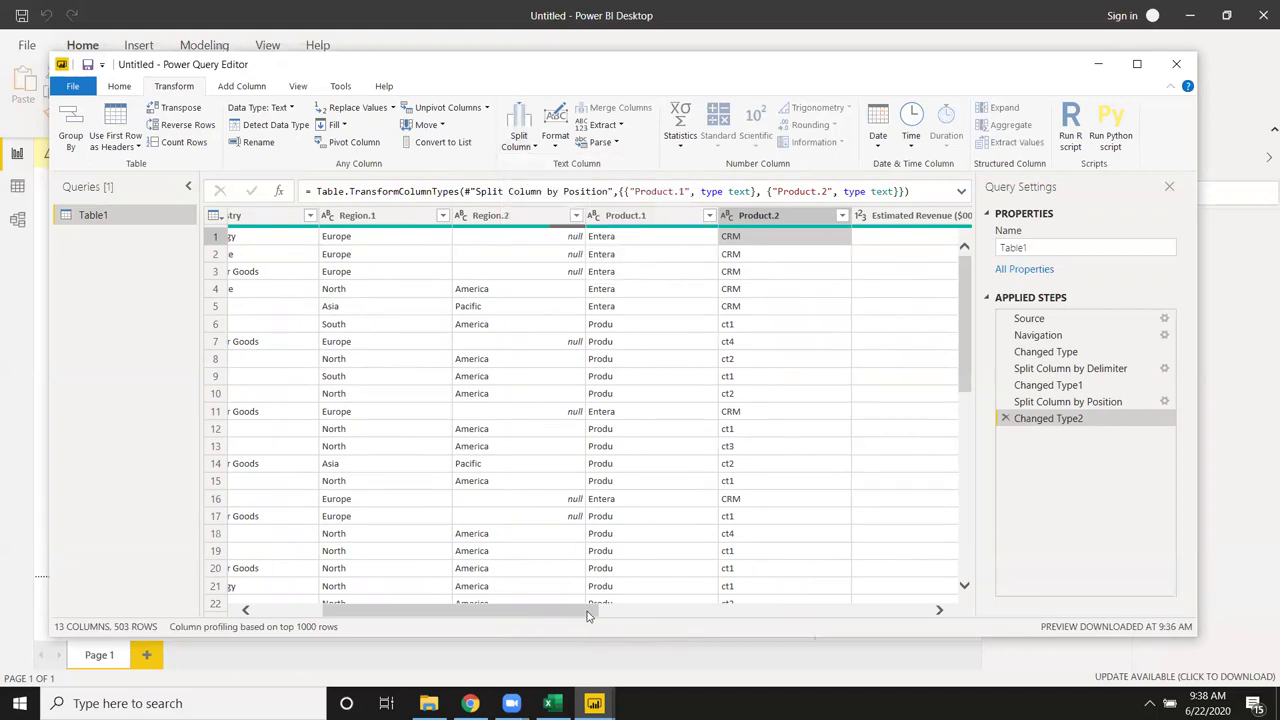
pyautogui.moveTo(588, 615); pyautogui.dragTo(524, 612)
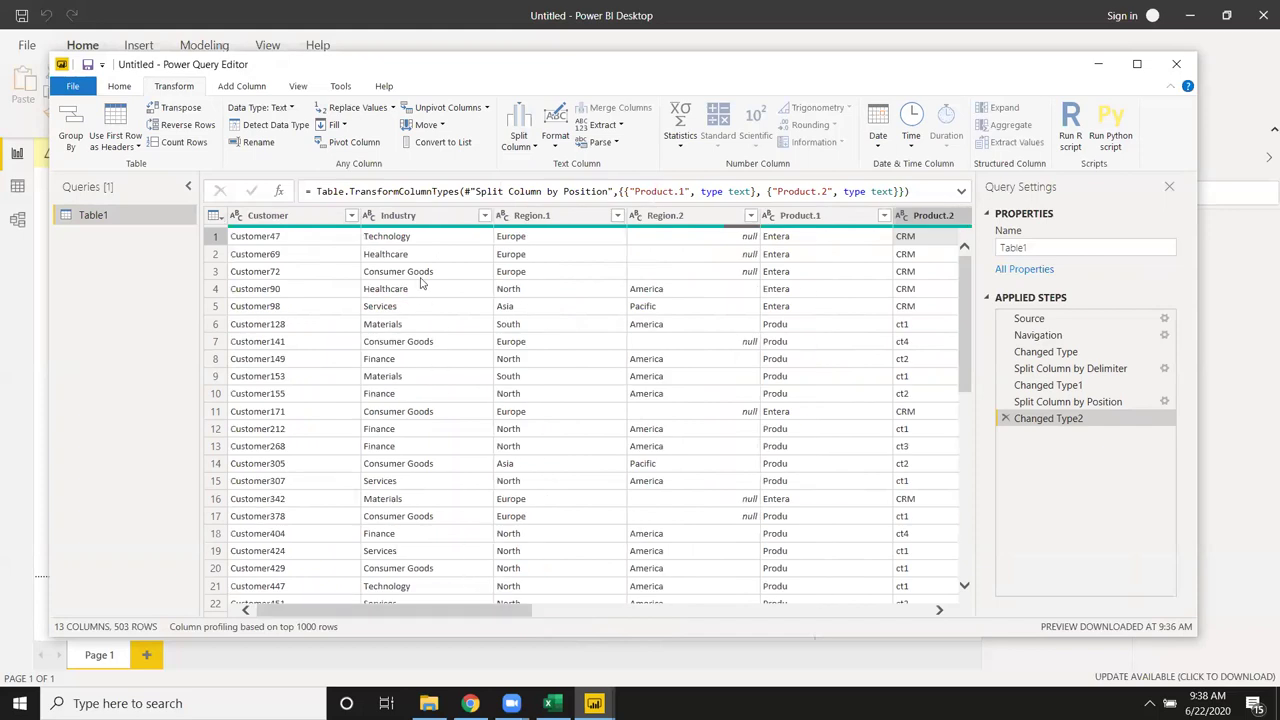
# - Split Industry by positions at position 3, producing Industry.1 with values like hnology
pyautogui.click(435, 218)
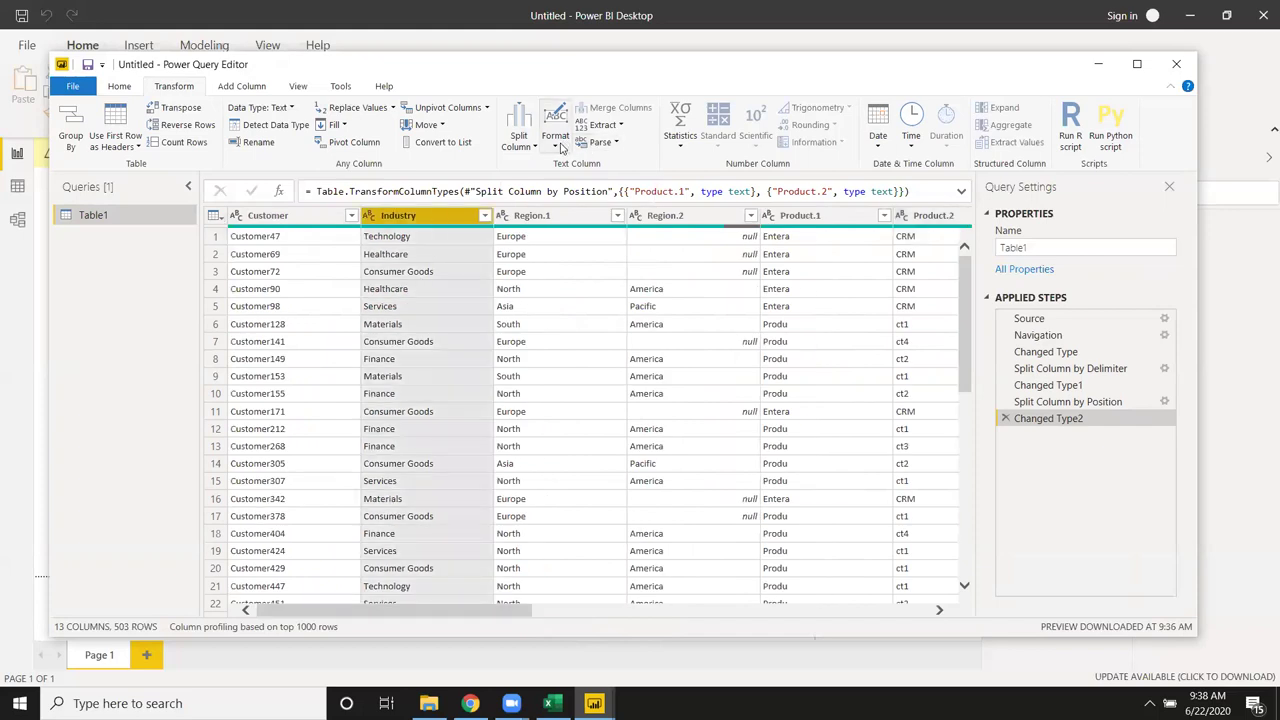
pyautogui.click(520, 140)
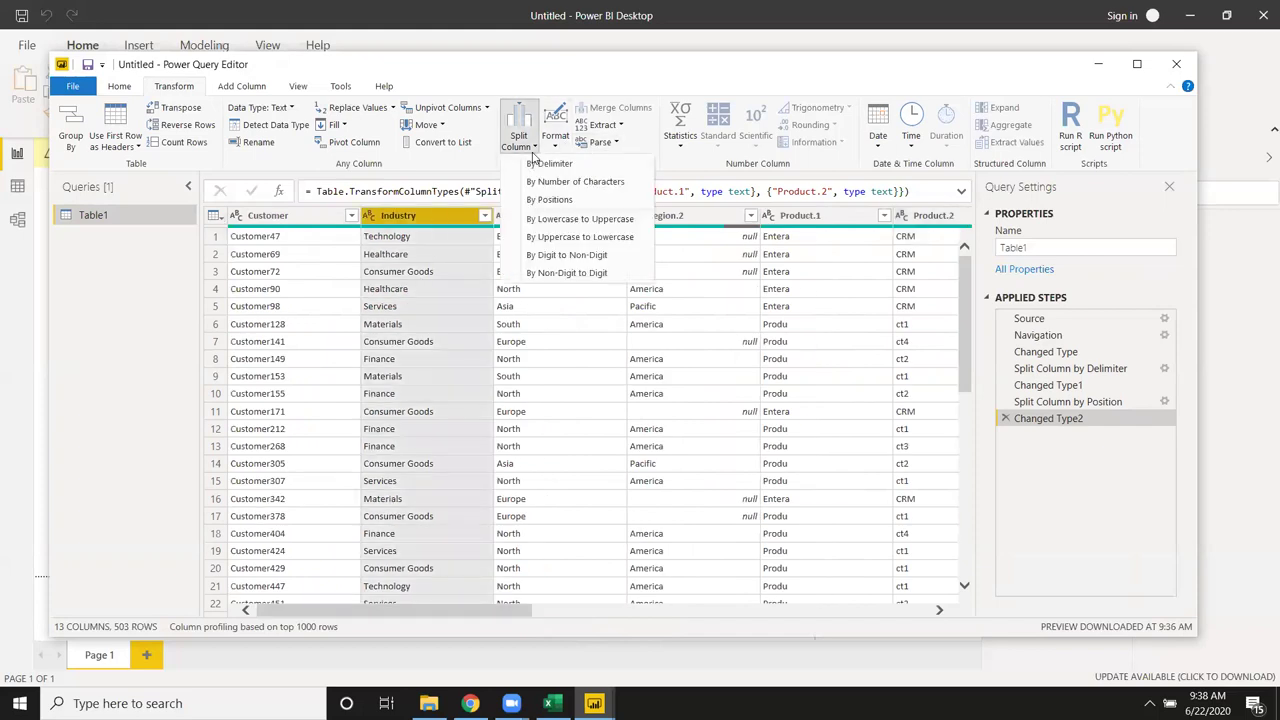
pyautogui.click(546, 200)
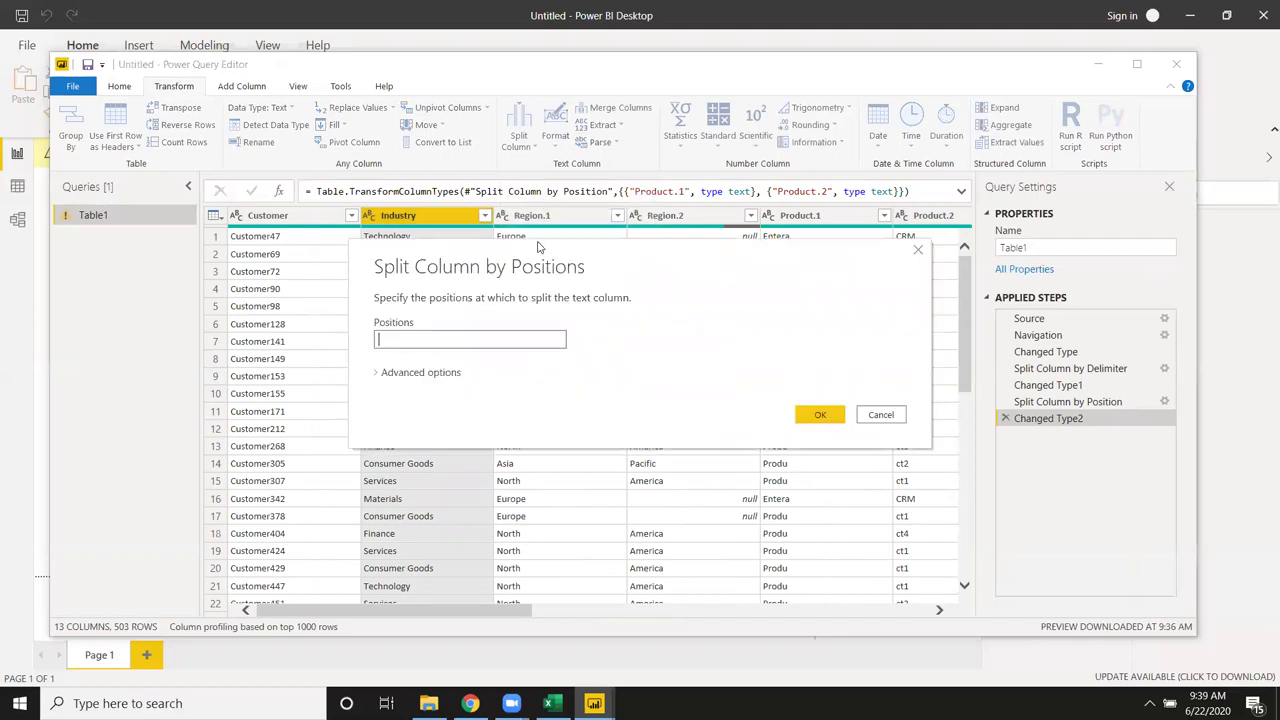
pyautogui.click(448, 376)
pyautogui.click(485, 339)
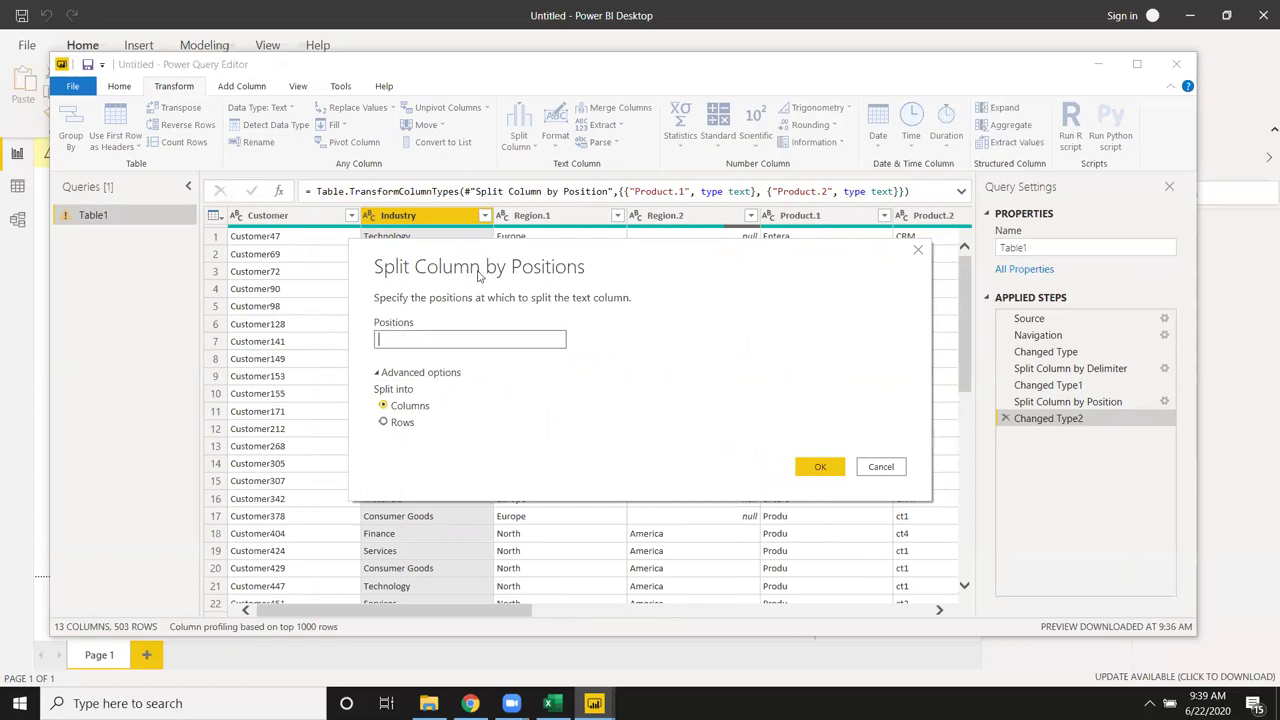
pyautogui.moveTo(478, 277); pyautogui.dragTo(566, 378)
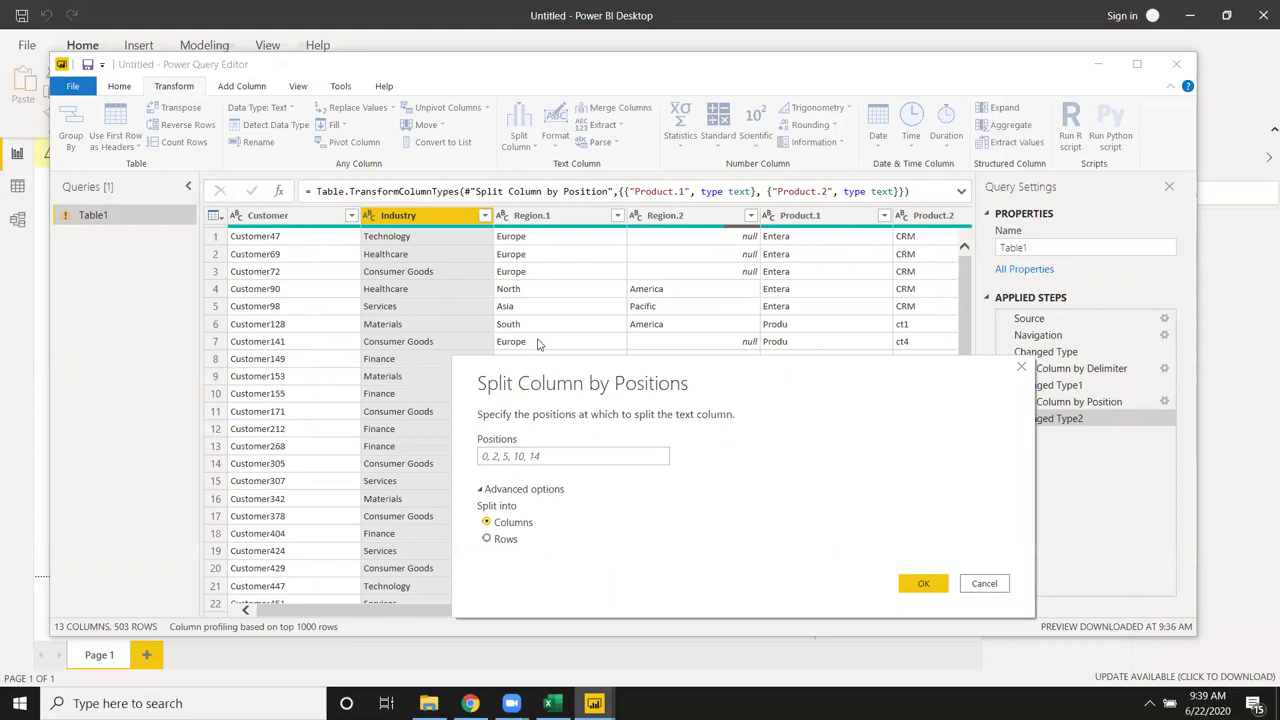
pyautogui.click(482, 457)
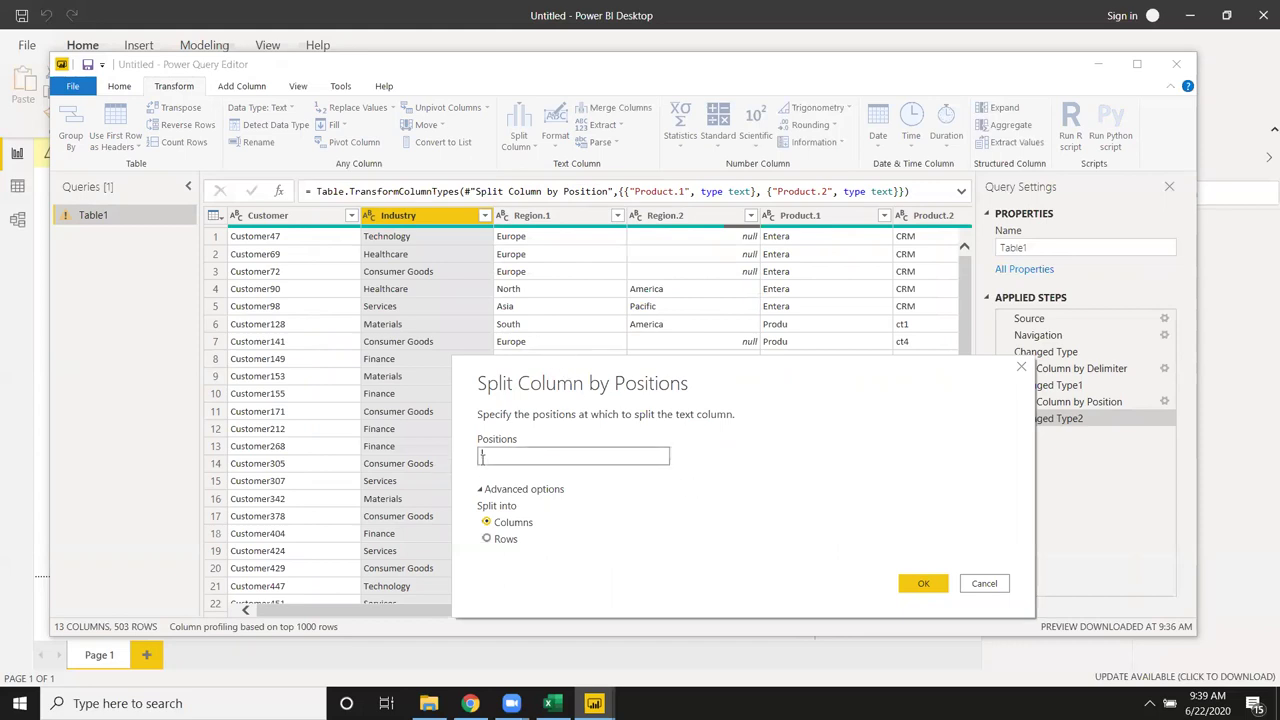
pyautogui.write('0,3,2')
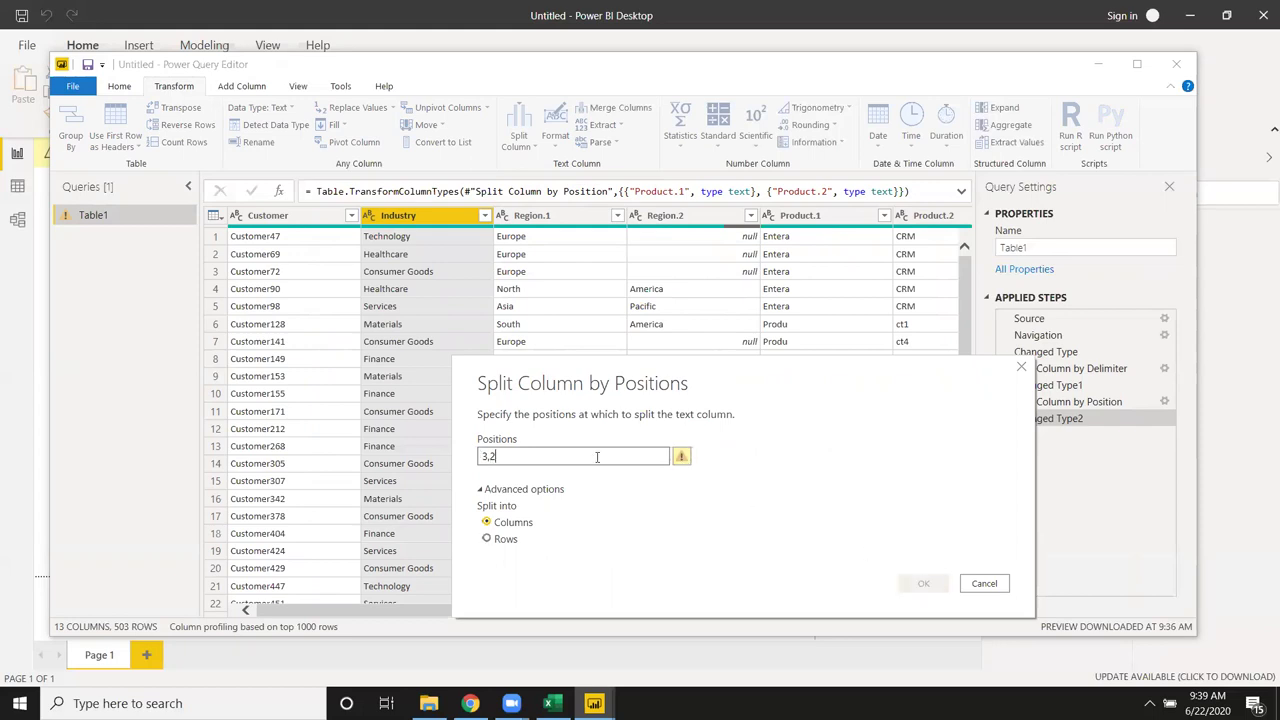
pyautogui.press('BackSpace')
pyautogui.press('BackSpace')
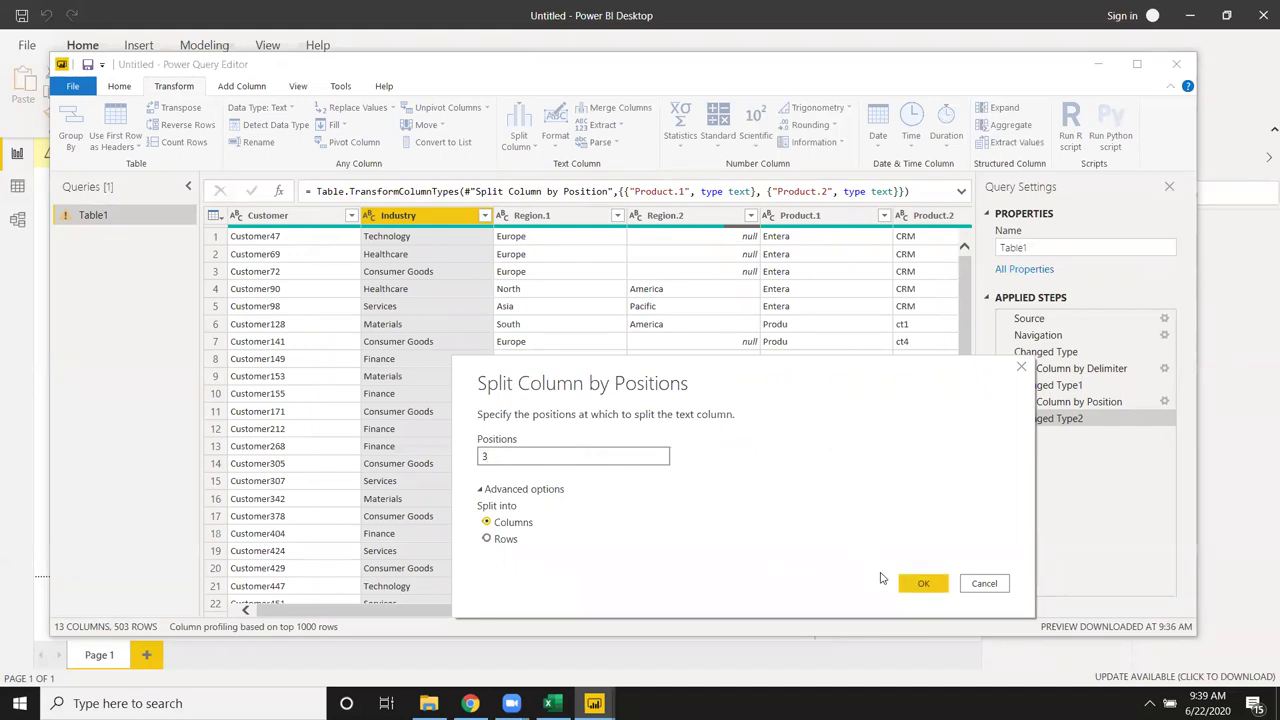
pyautogui.click(918, 584)
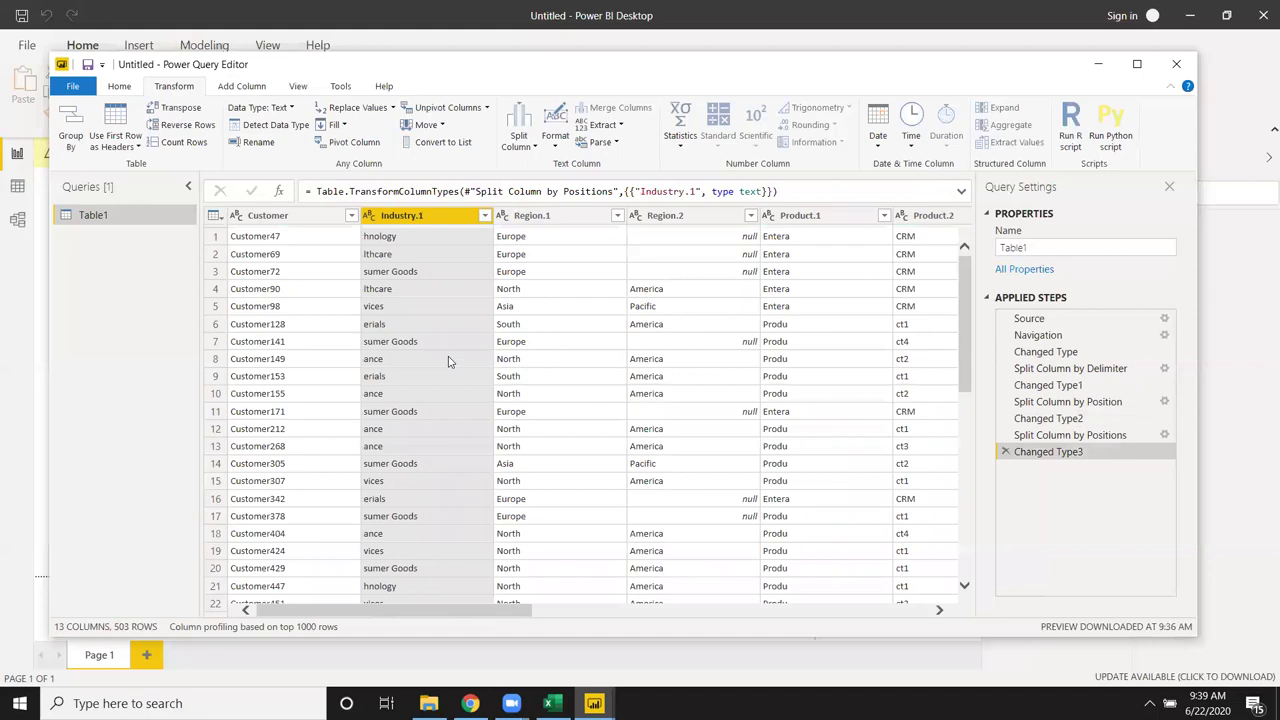
# - Review the split Region.1 and Industry.1 values, such as erials
pyautogui.click(537, 239)
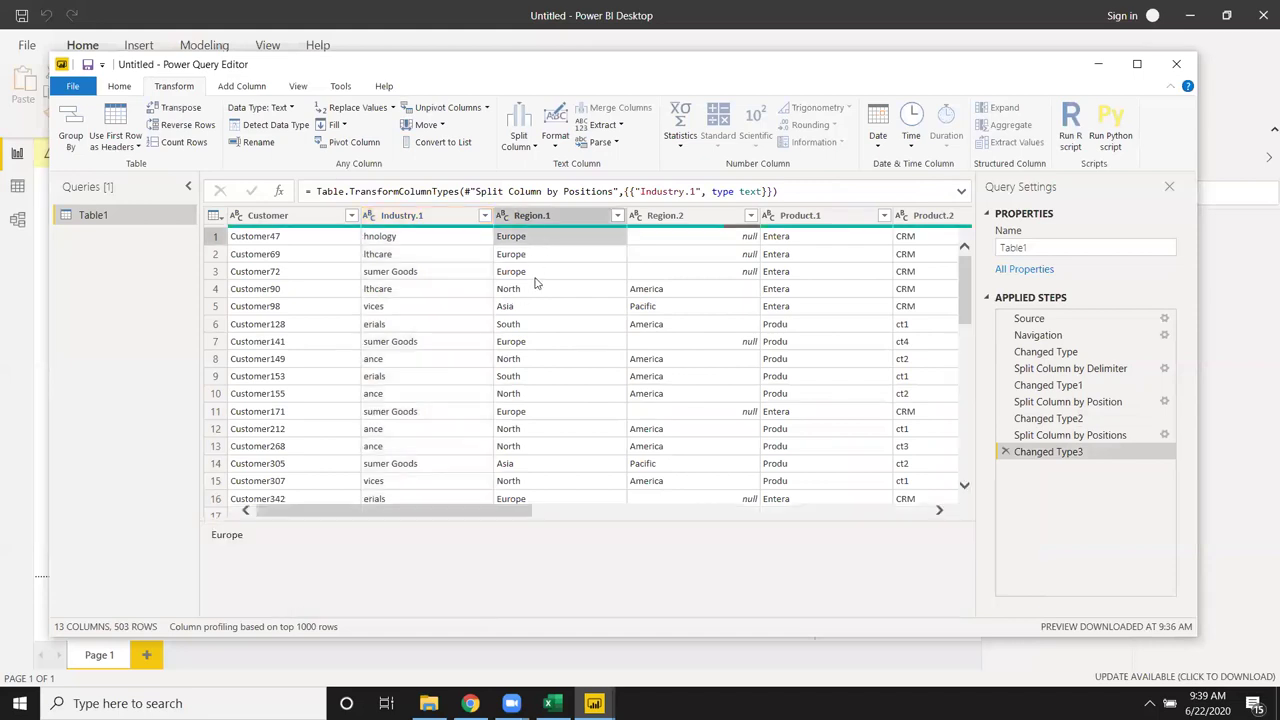
pyautogui.click(415, 236)
pyautogui.click(422, 324)
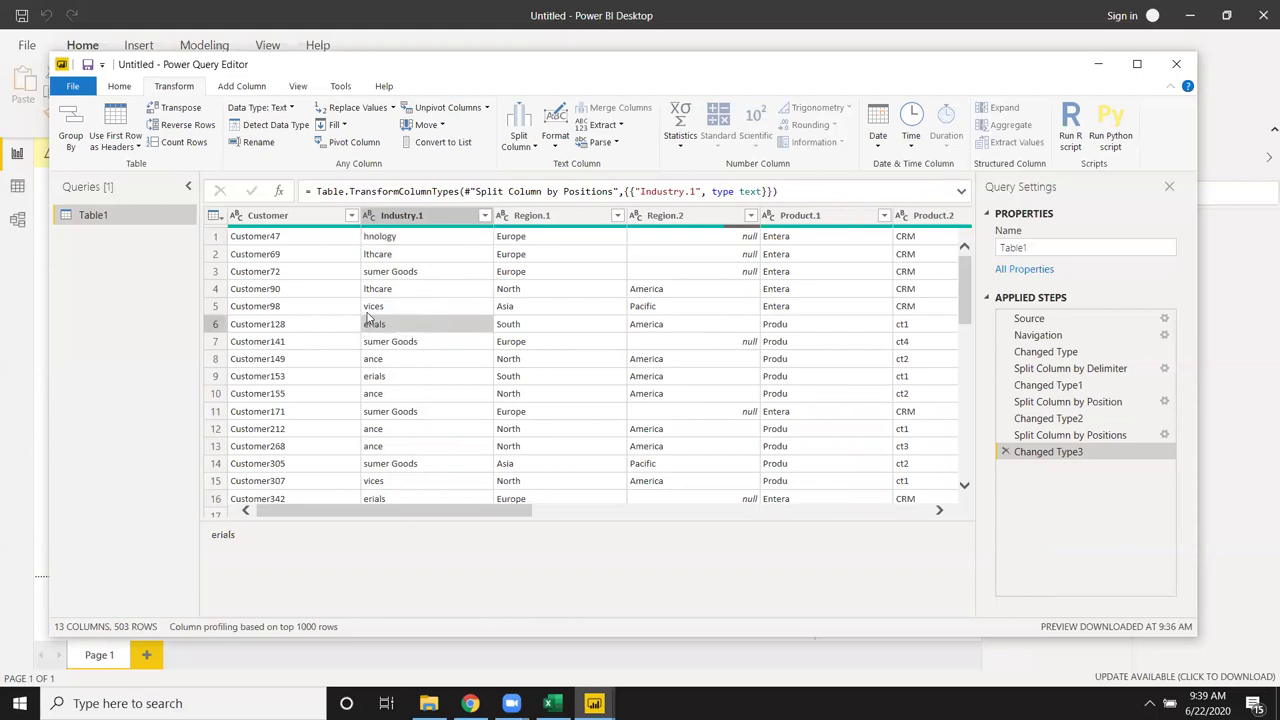
pyautogui.scroll(-5, 428, 344)
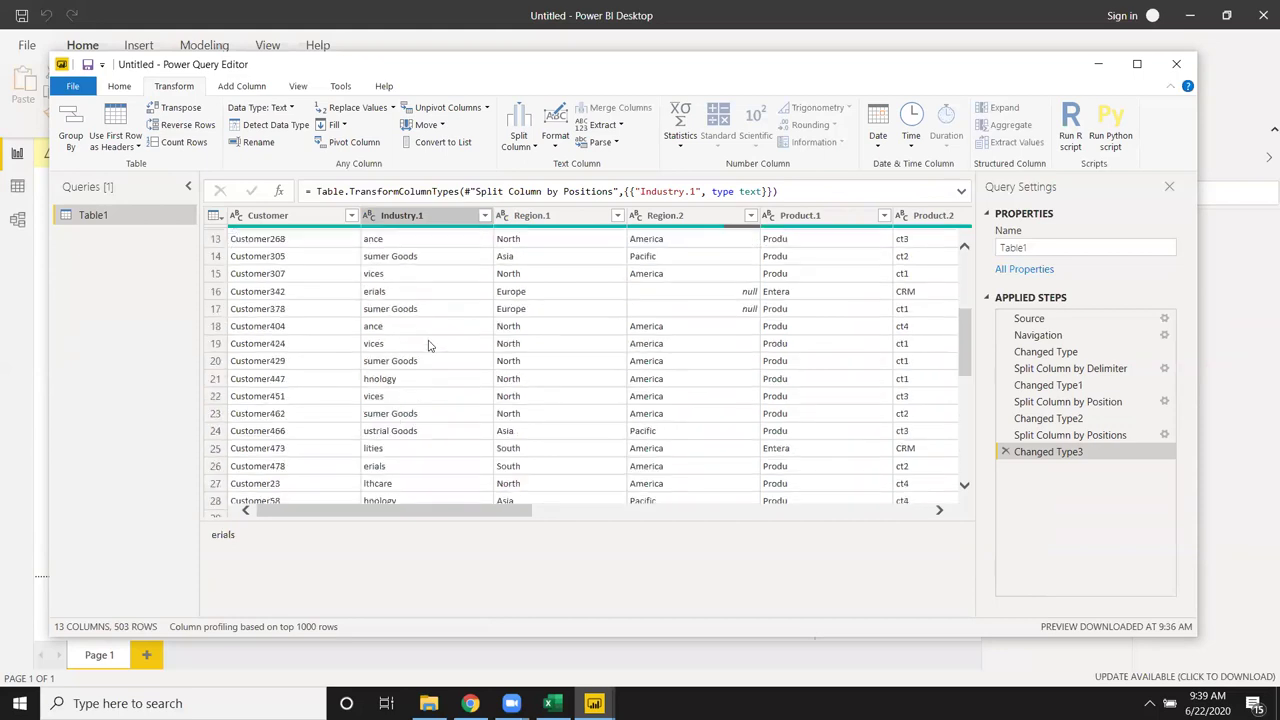
pyautogui.scroll(5, 428, 344)
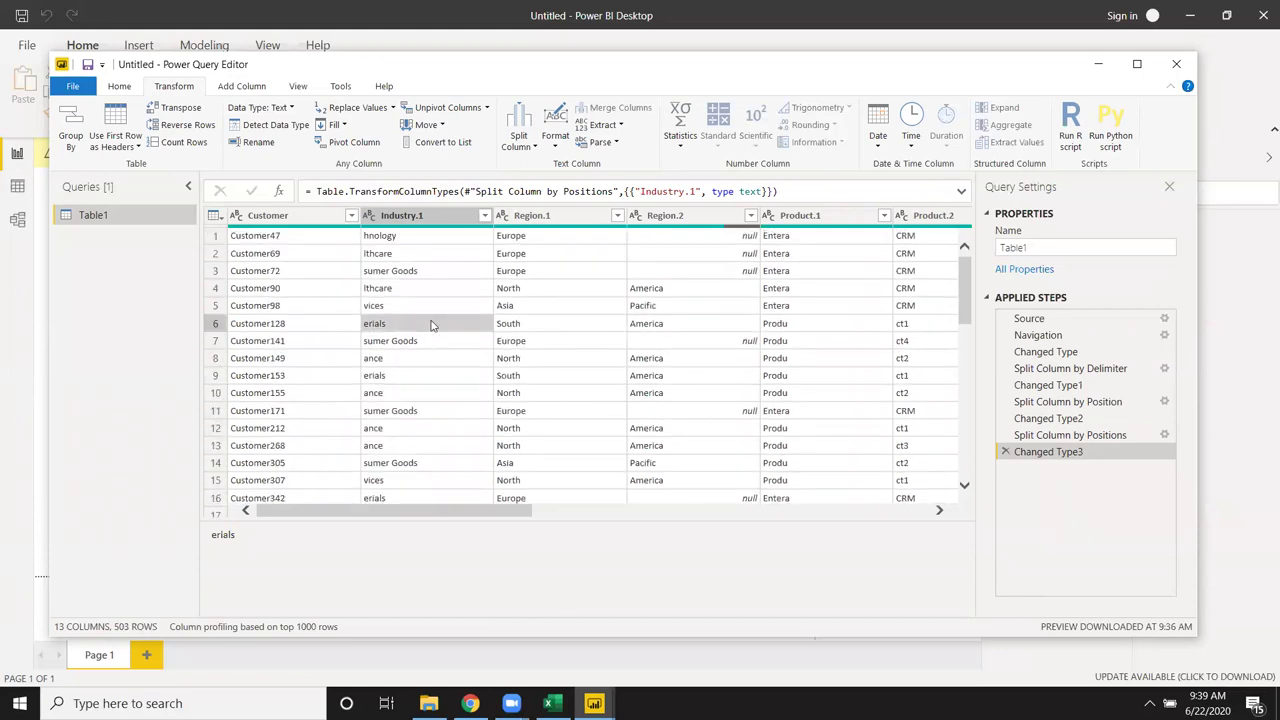
# - Split Customer at digit-to-non-digit transitions into Customer.1 and Customer.2
pyautogui.click(518, 138)
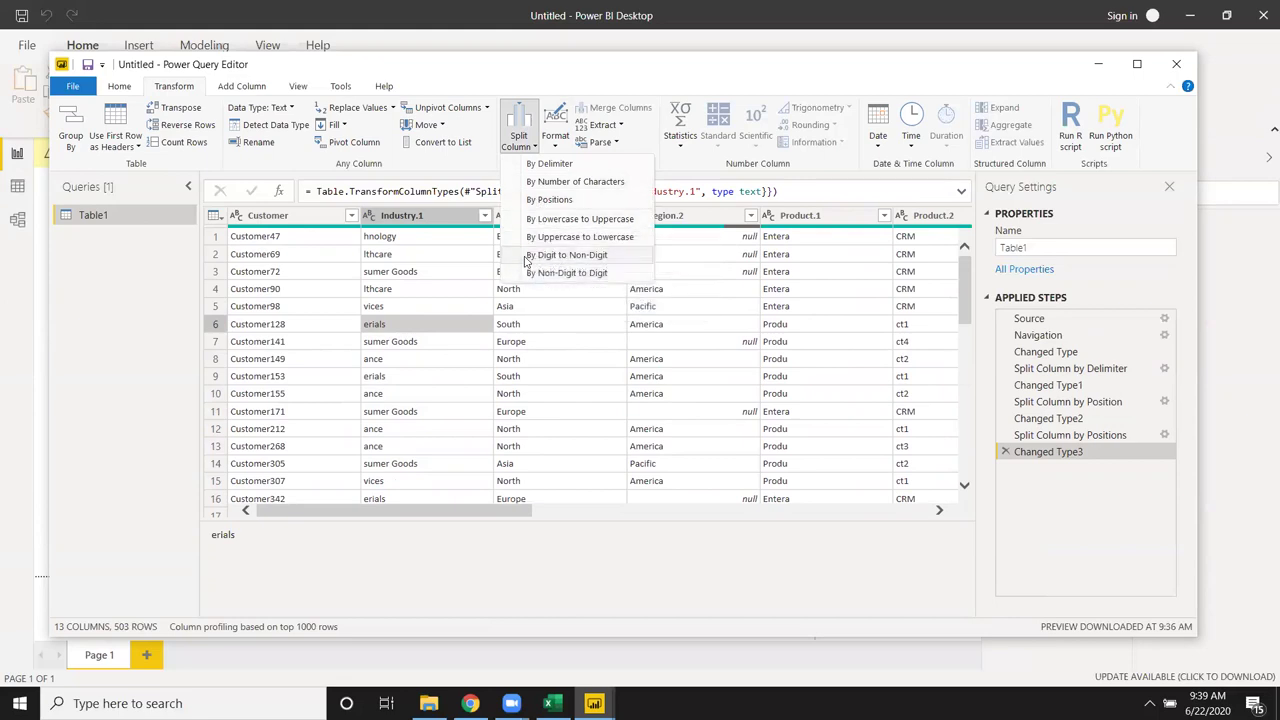
pyautogui.click(312, 236)
pyautogui.click(303, 242)
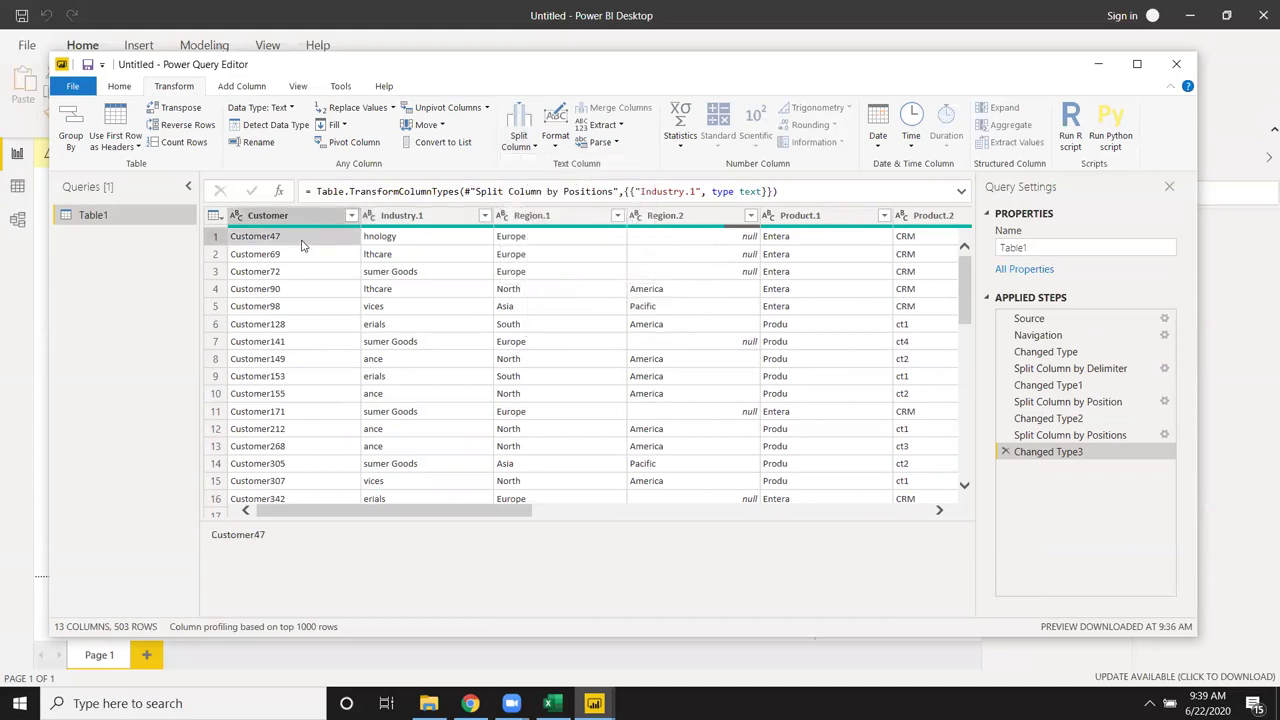
pyautogui.click(518, 146)
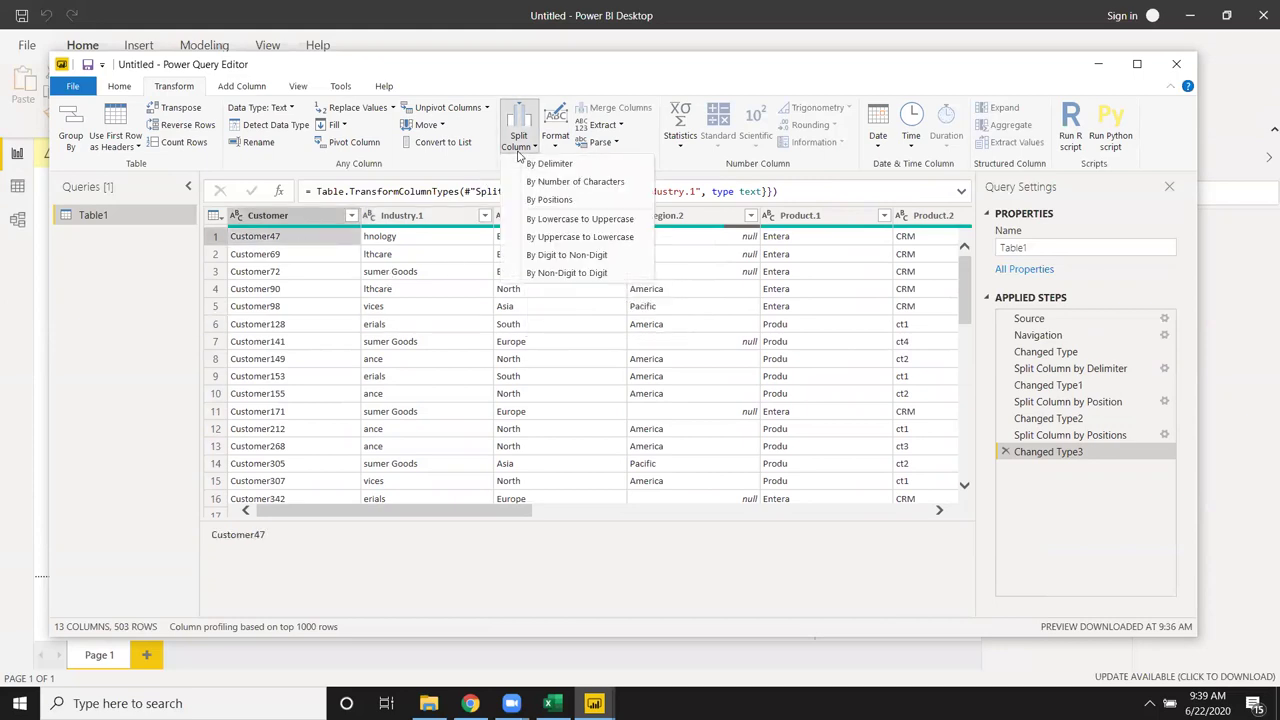
pyautogui.click(566, 255)
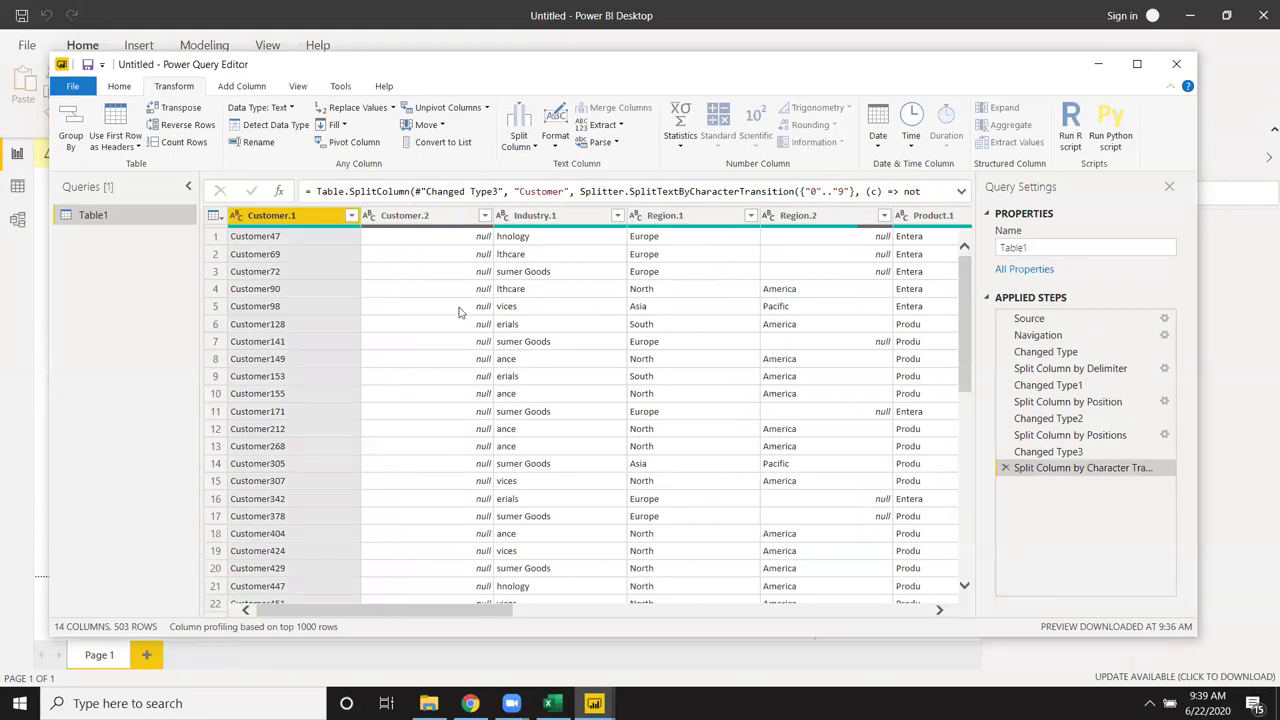
pyautogui.scroll(-3, 371, 315)
pyautogui.scroll(-3, 375, 313)
pyautogui.scroll(4, 375, 313)
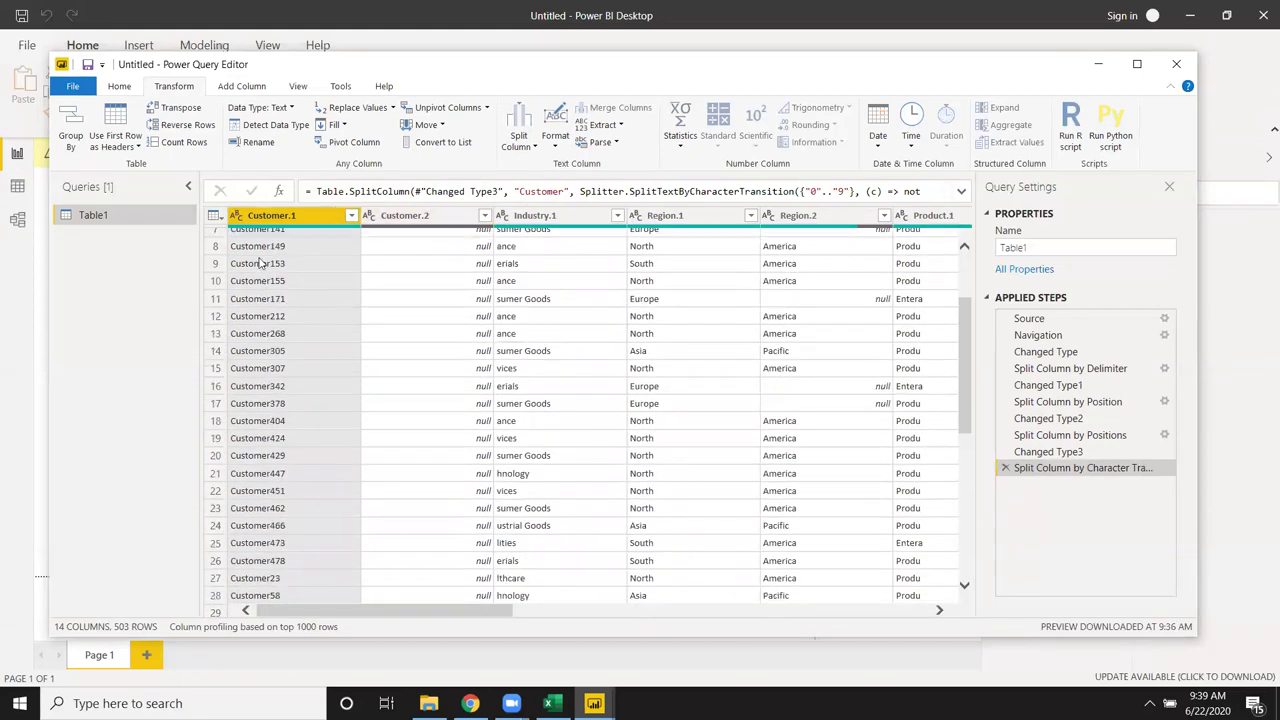
# - Split Customer.1 at non-digit-to-digit transitions into Customer.1.1 (Customer) and numeric Customer.1.2
pyautogui.click(518, 145)
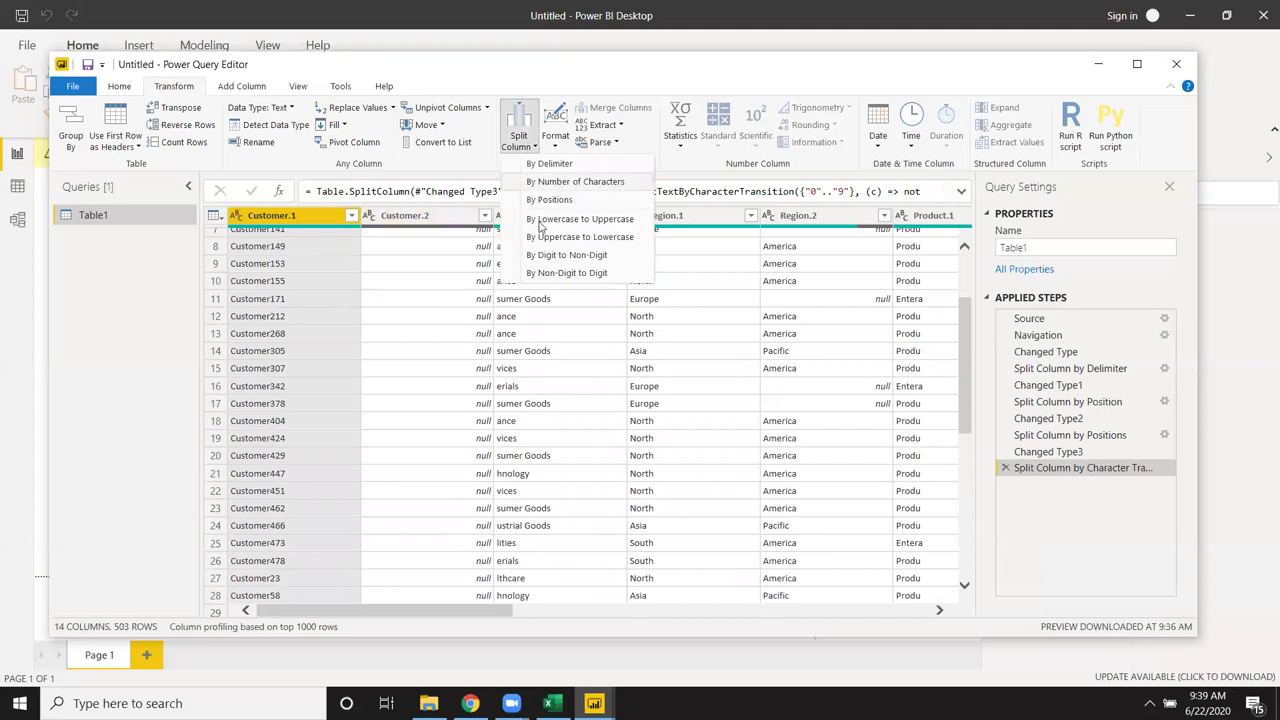
pyautogui.click(560, 273)
pyautogui.click(400, 242)
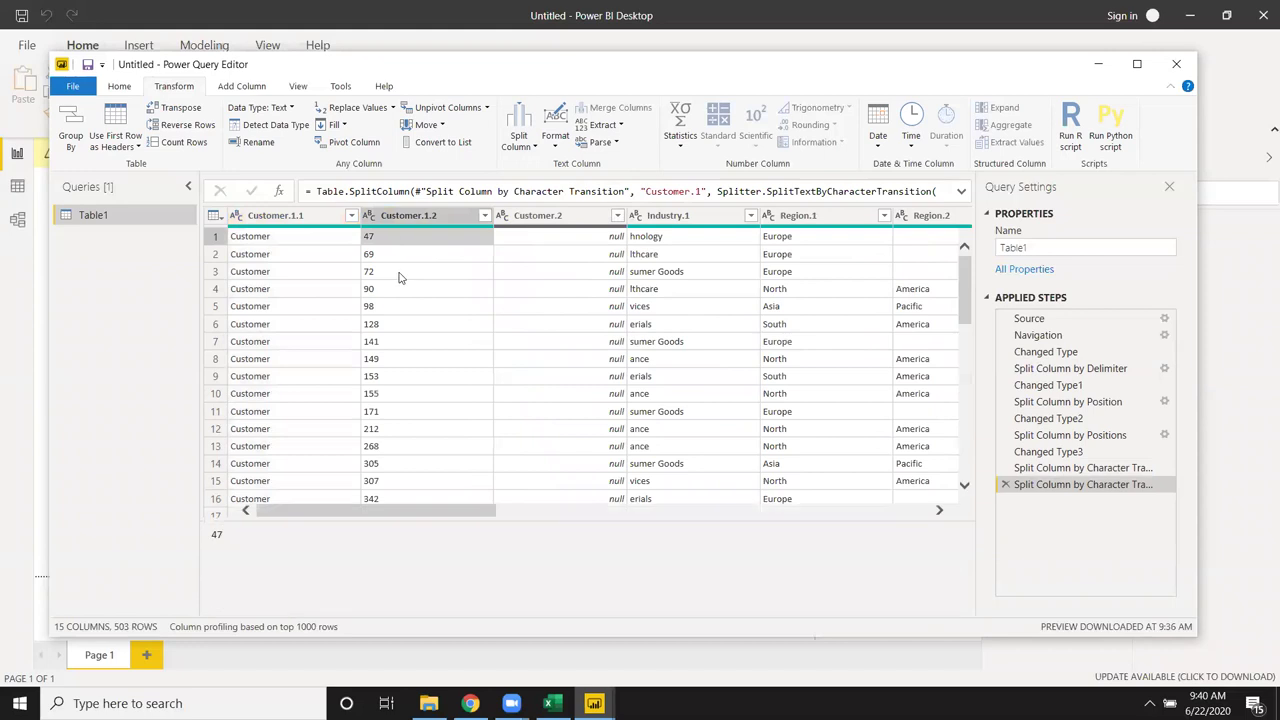
pyautogui.click(400, 343)
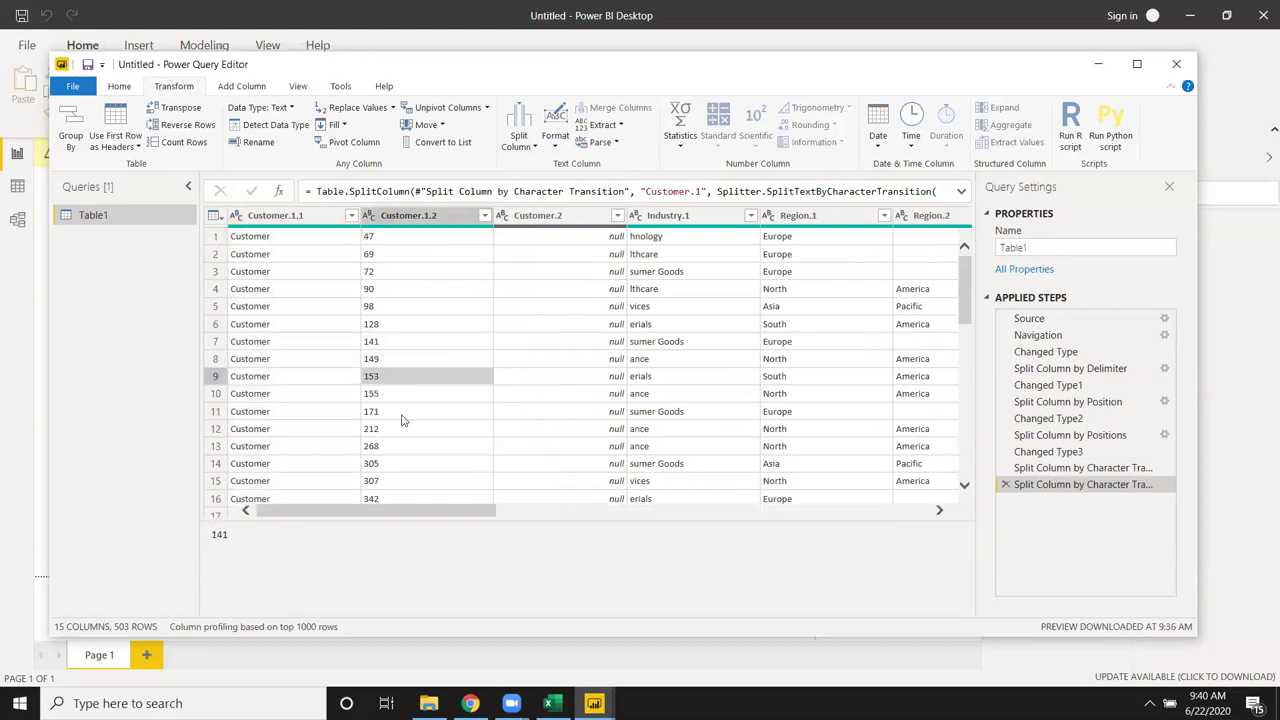
pyautogui.click(518, 140)
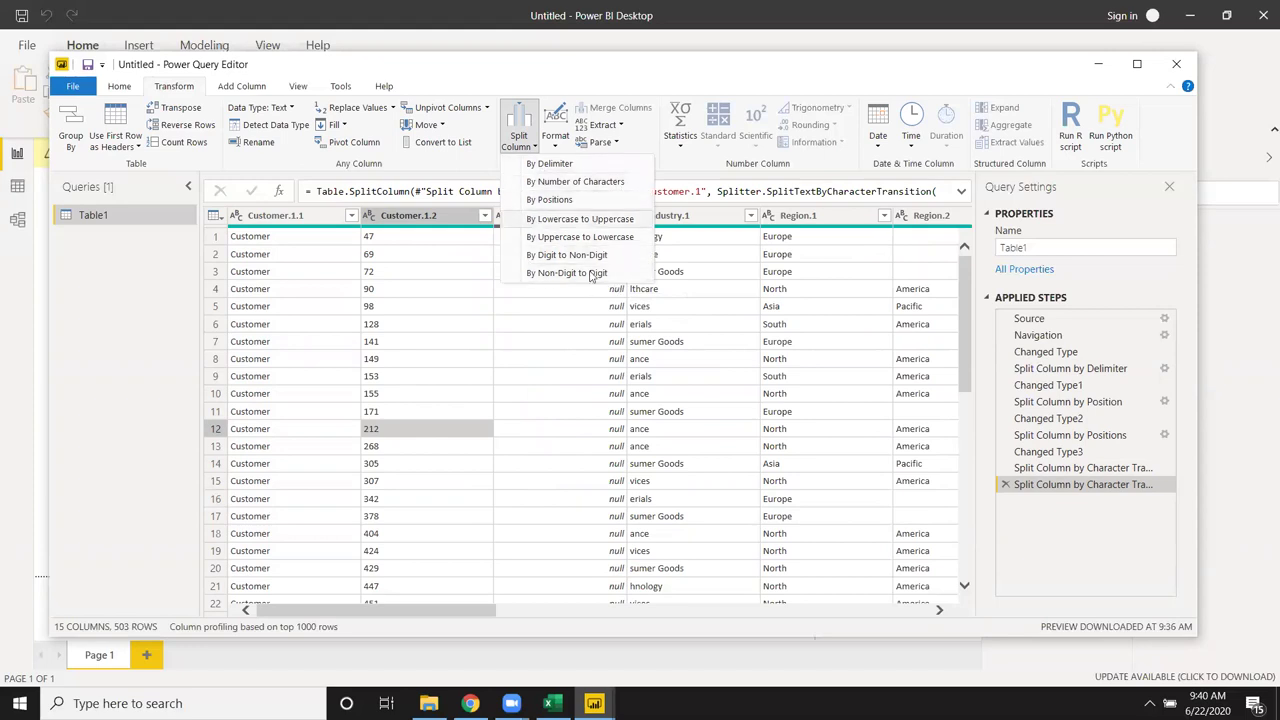
pyautogui.click(437, 296)
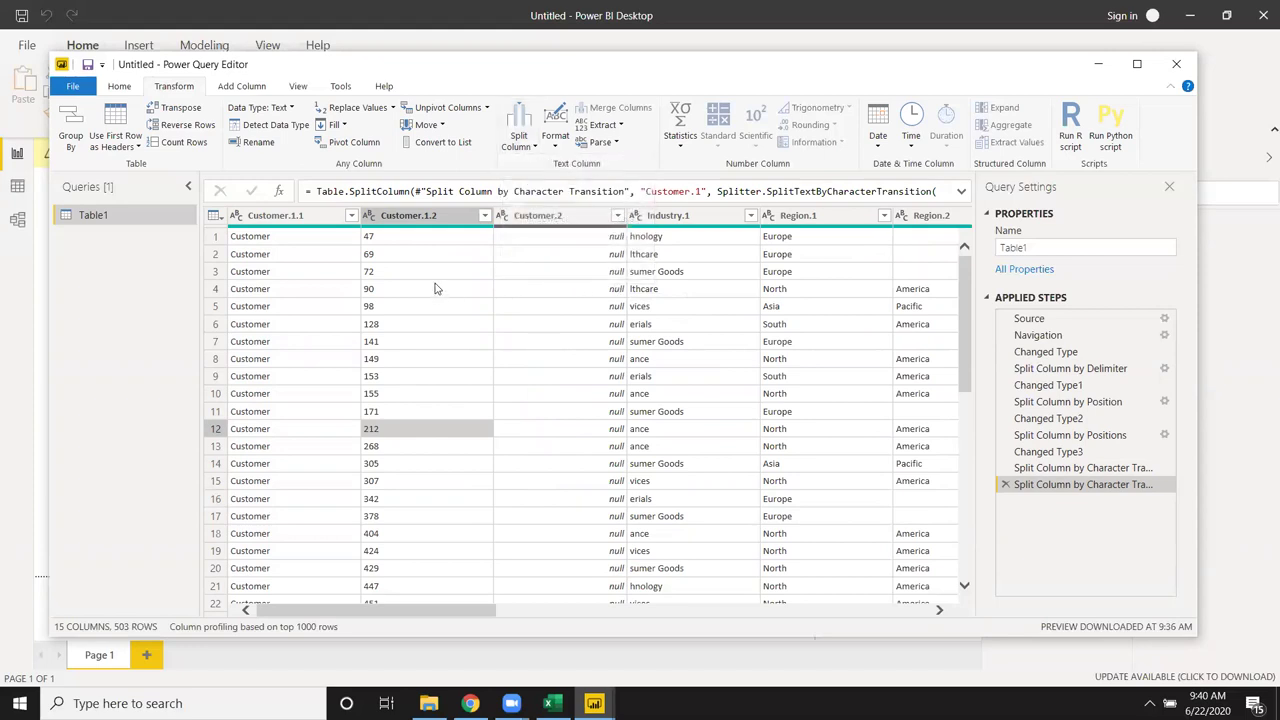
pyautogui.click(429, 271)
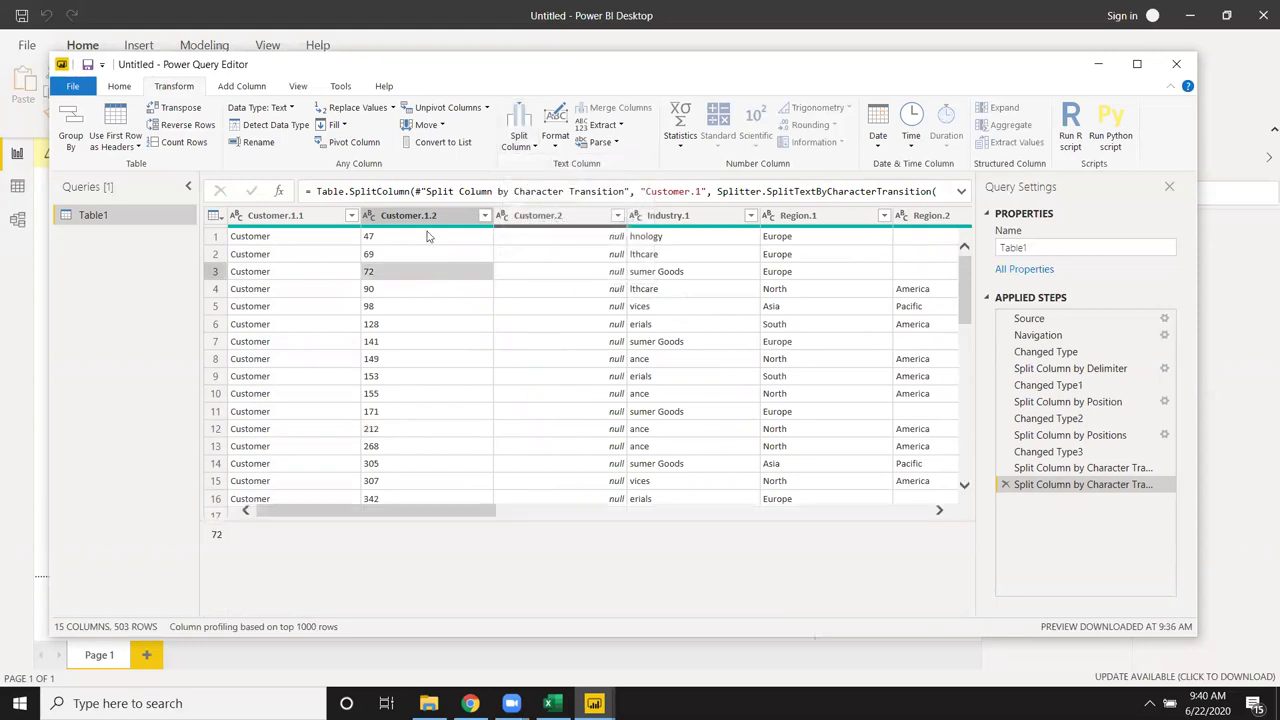
# - Format Customer.1.1 as UPPERCASE, then lowercase, then Capitalize Each Word
pyautogui.click(553, 147)
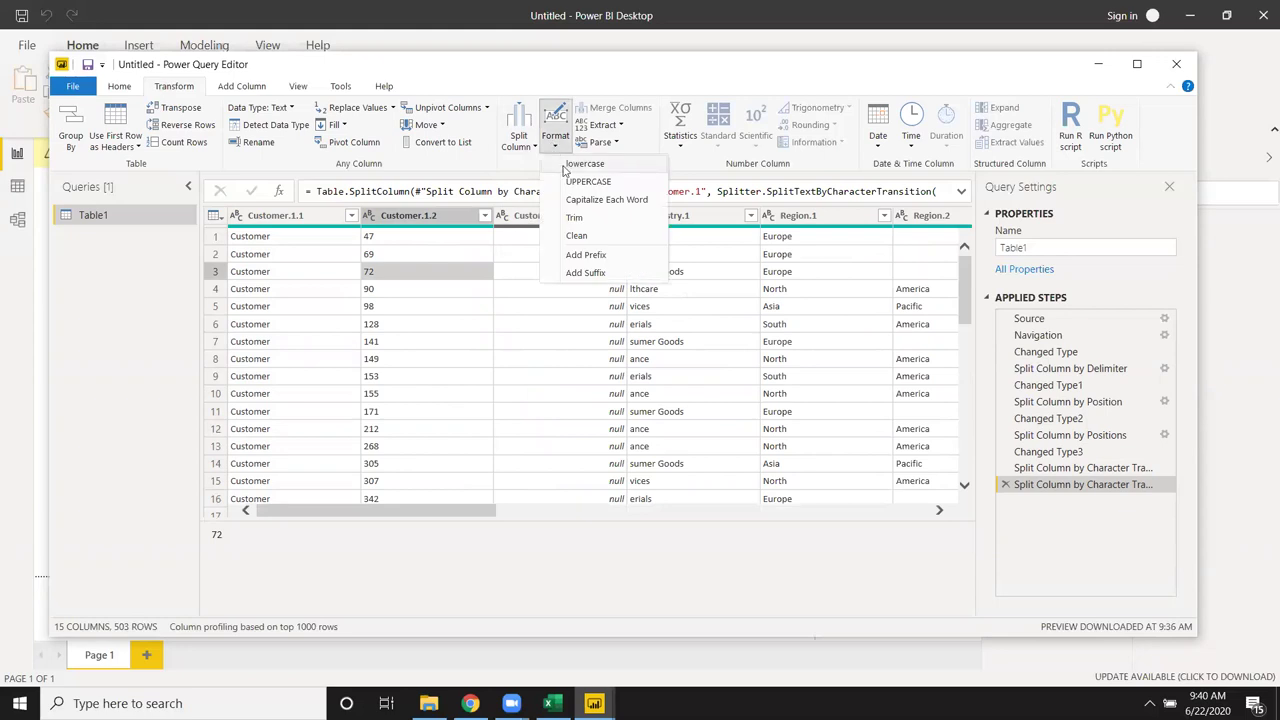
pyautogui.click(296, 216)
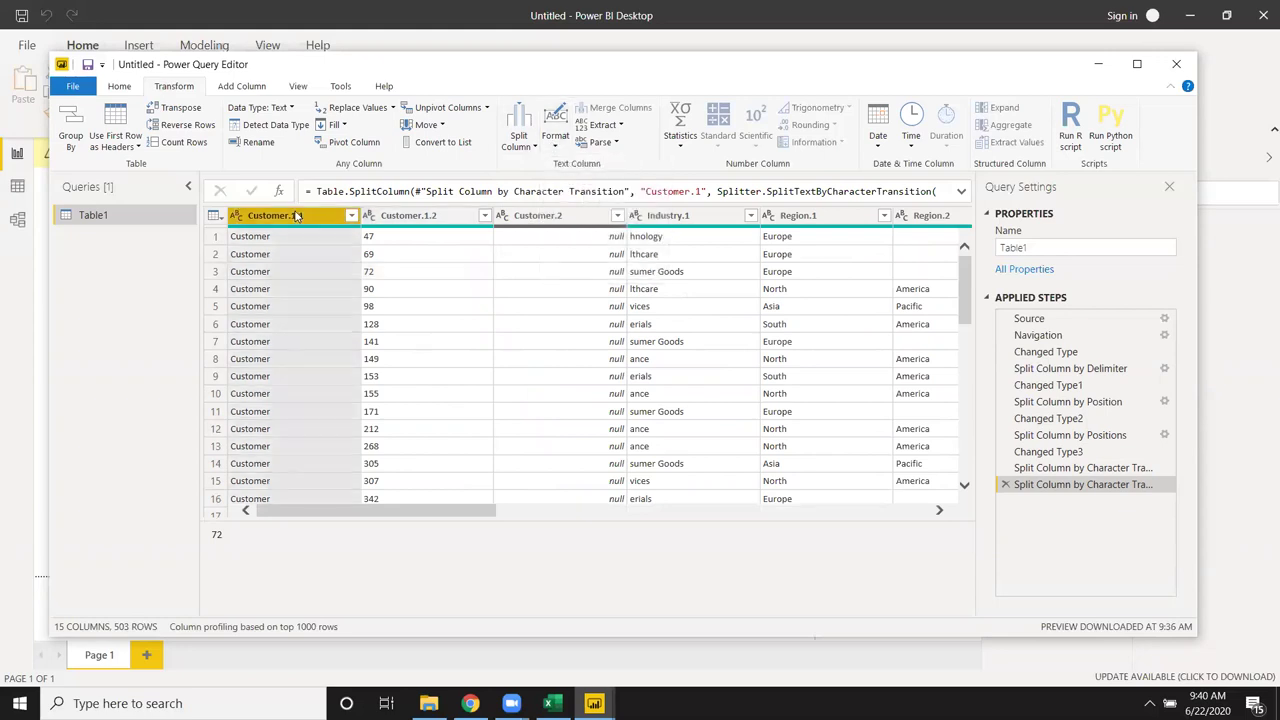
pyautogui.click(555, 146)
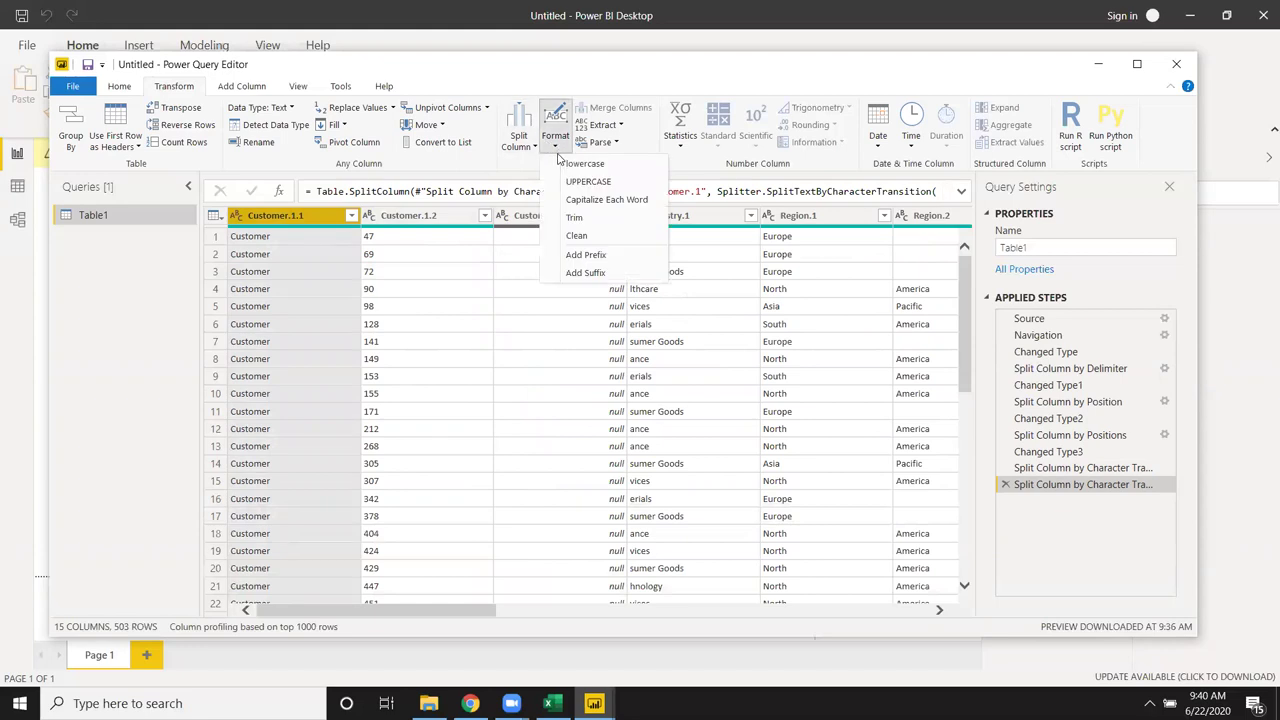
pyautogui.click(588, 181)
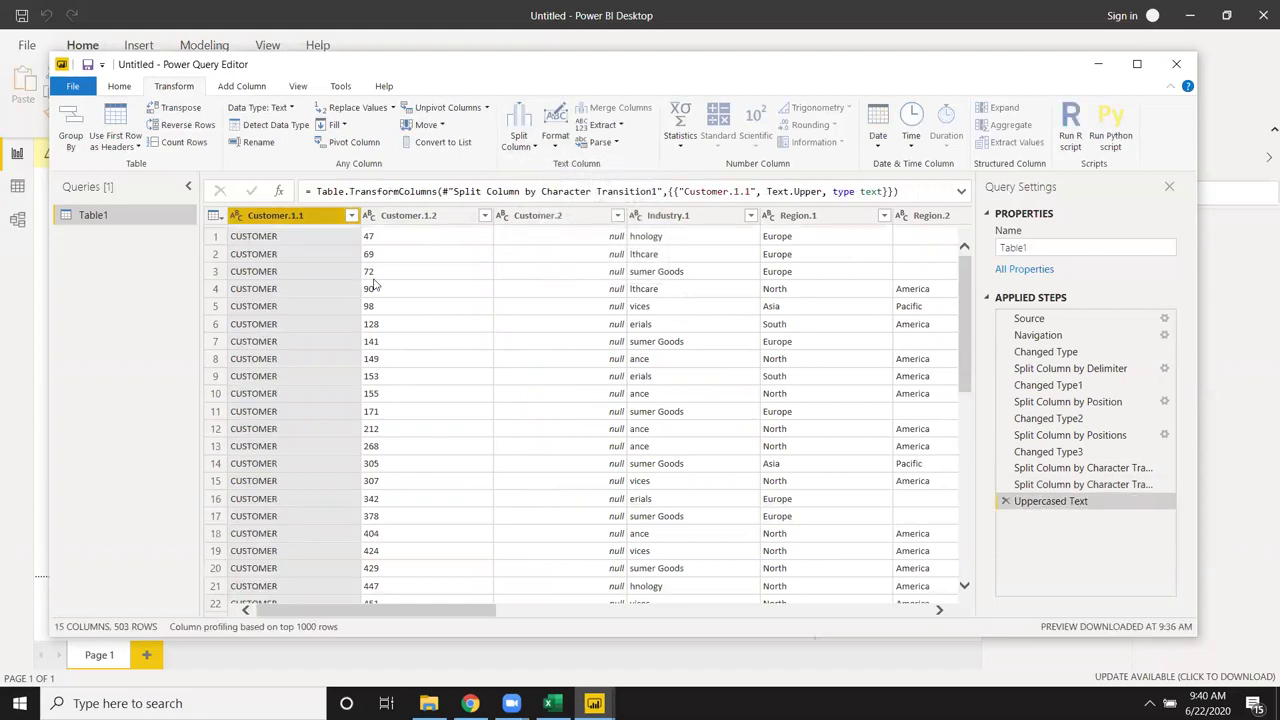
pyautogui.click(557, 147)
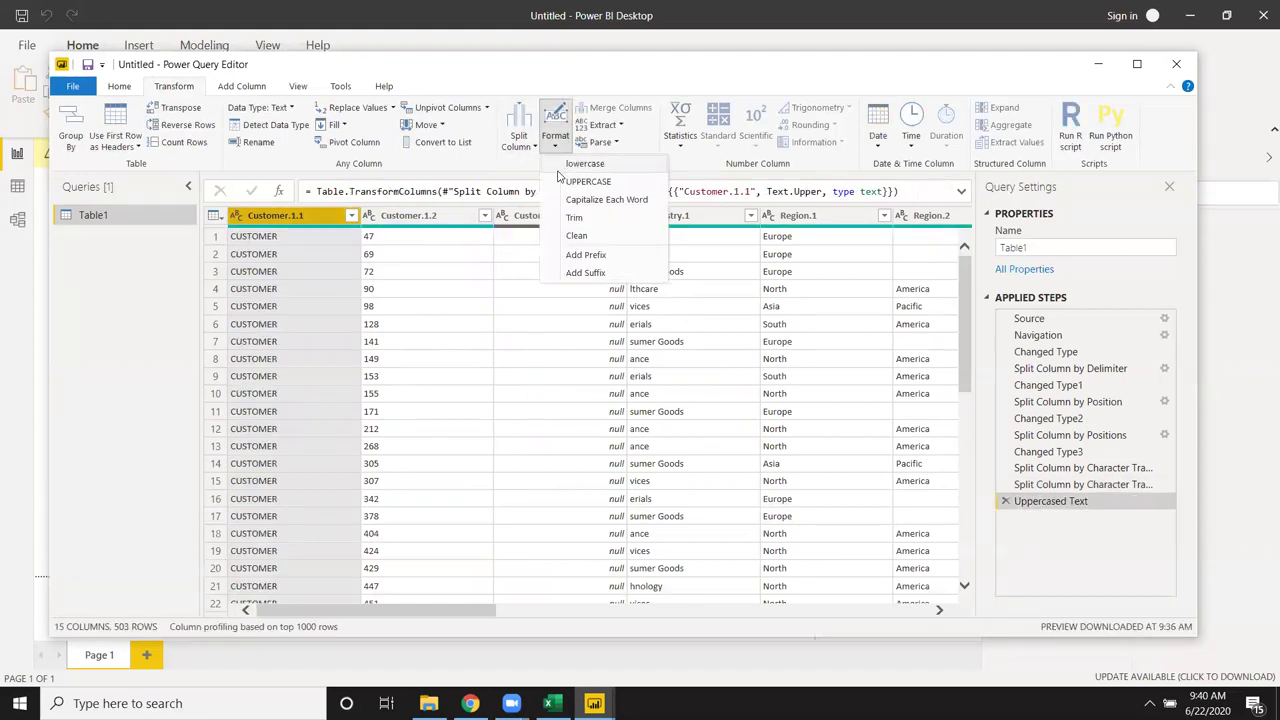
pyautogui.click(582, 164)
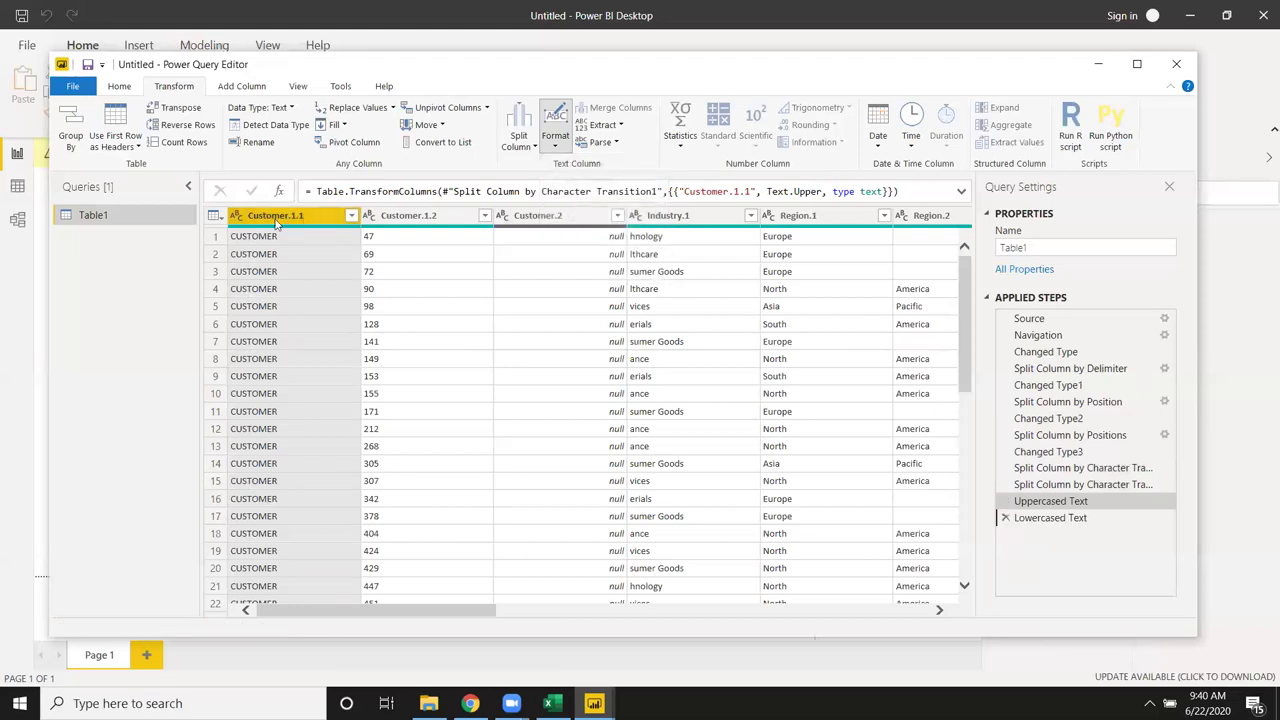
pyautogui.click(551, 147)
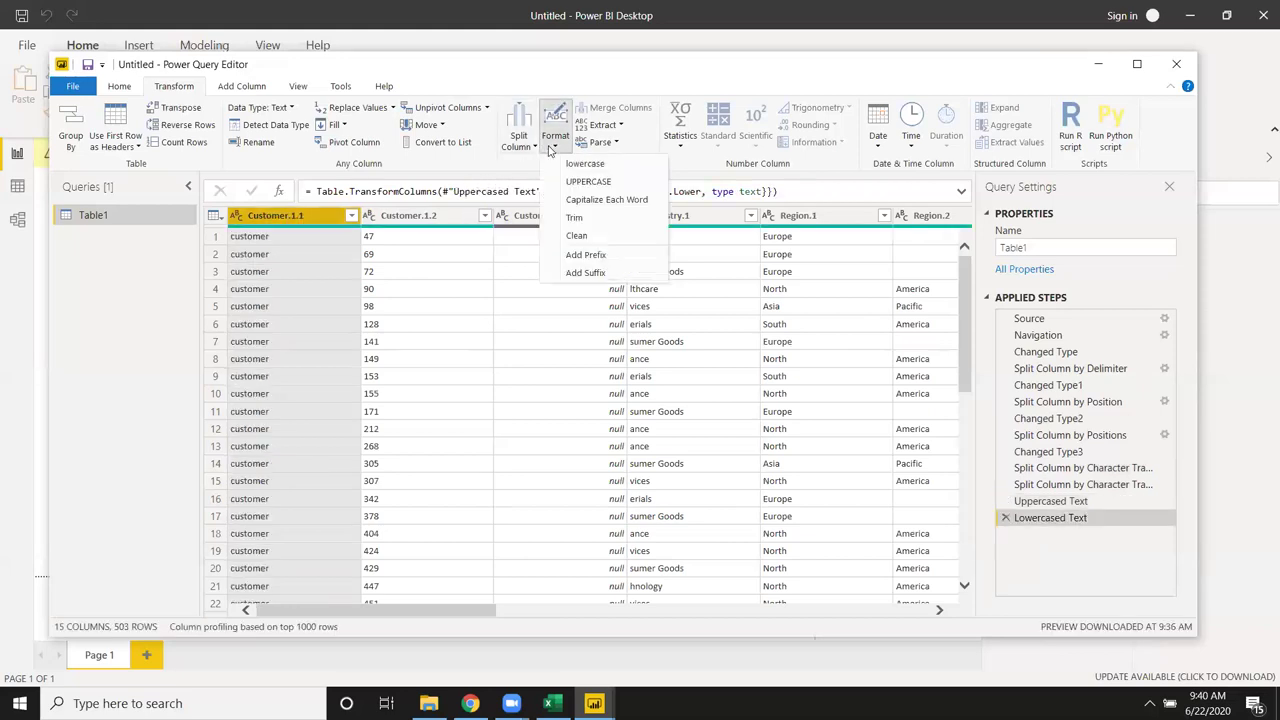
pyautogui.click(568, 200)
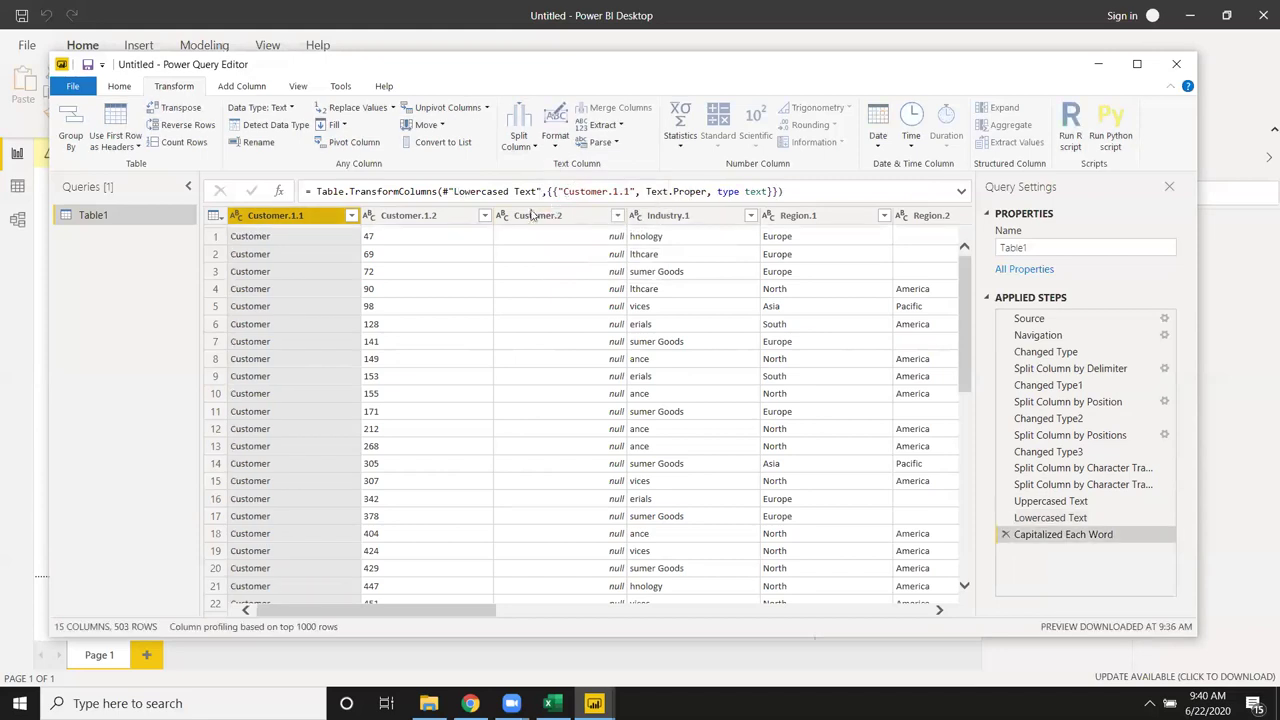
# - Trim leading and trailing spaces from the Customer.1.2 column
pyautogui.click(398, 289)
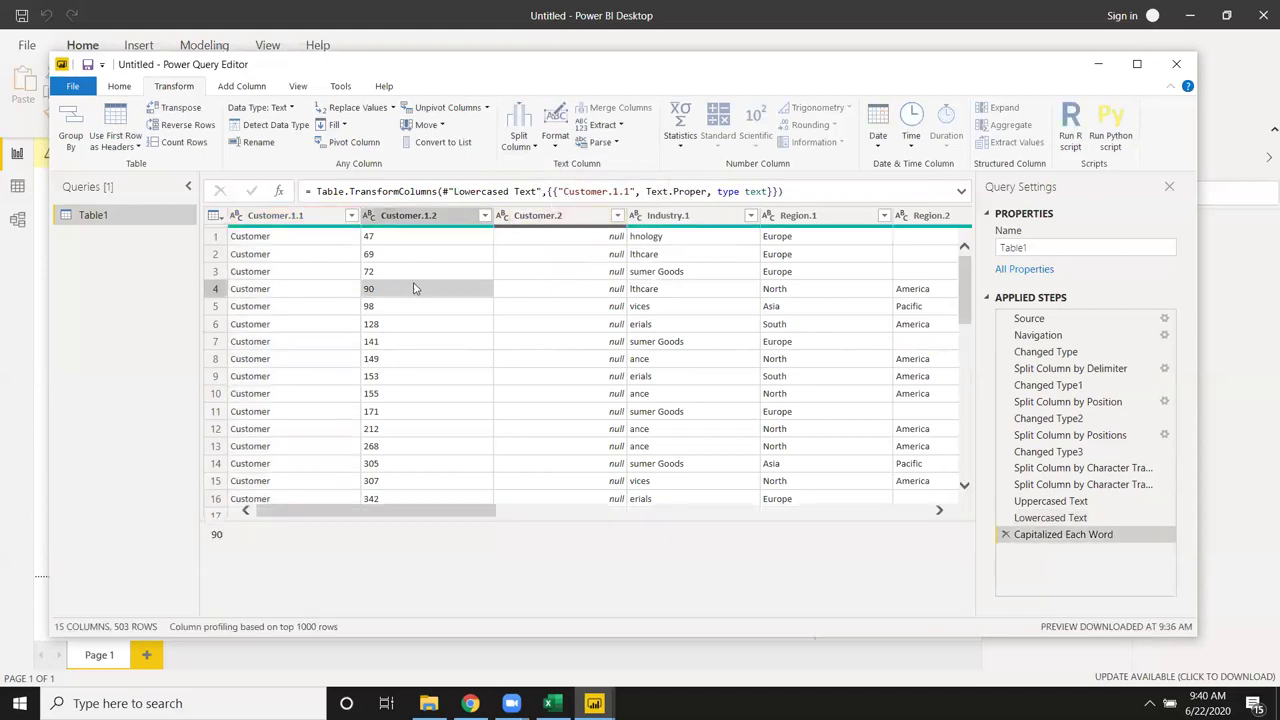
pyautogui.click(423, 217)
pyautogui.click(556, 140)
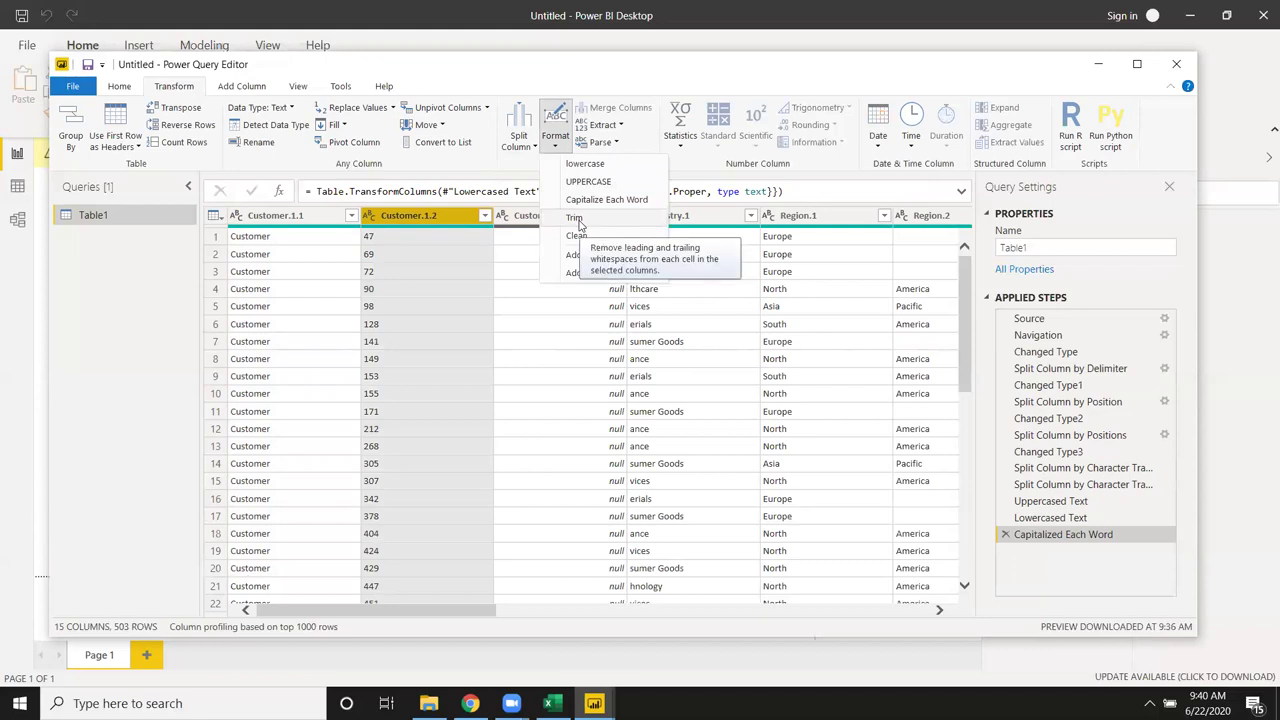
pyautogui.click(575, 218)
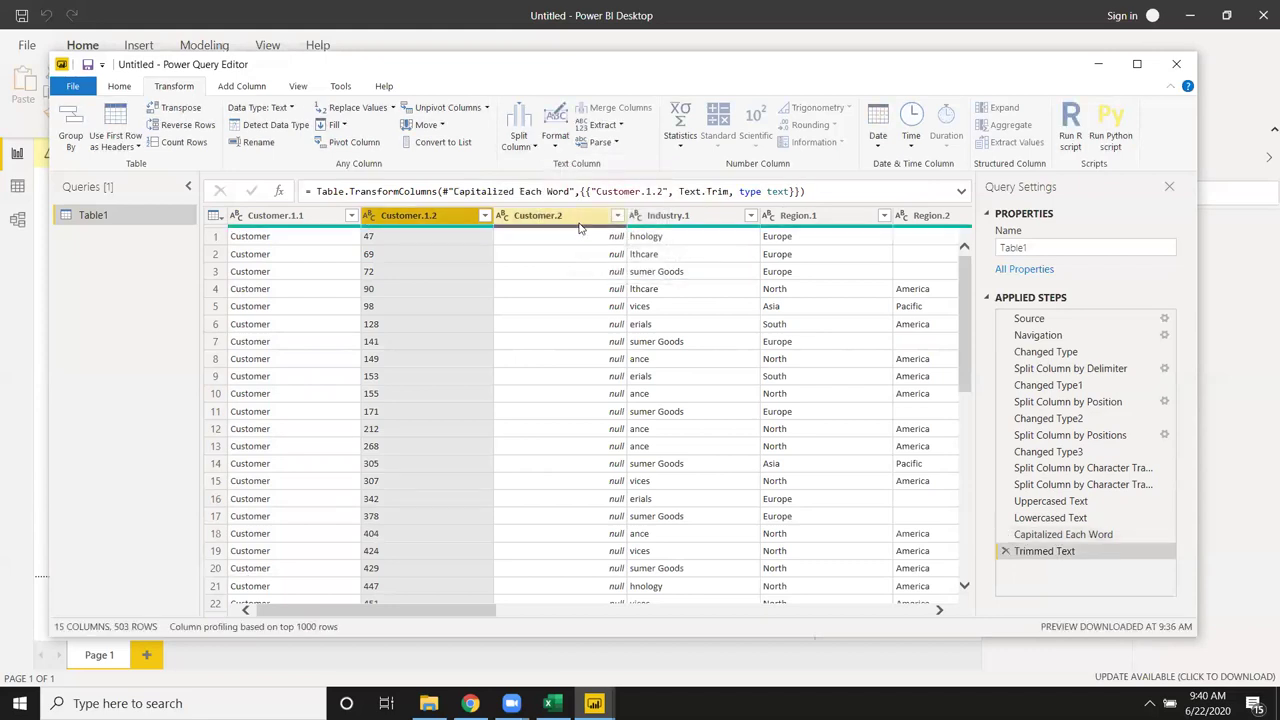
# - Select the Quarter column and bring up its text Format options
pyautogui.click(556, 140)
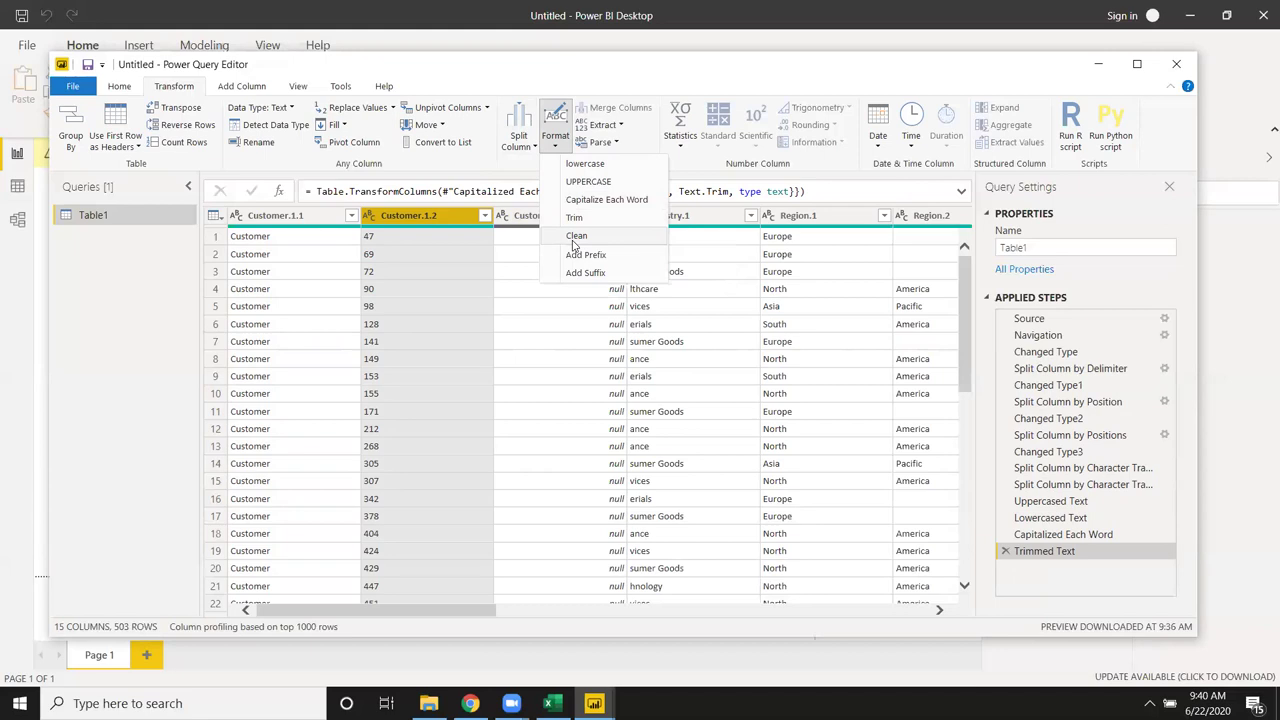
pyautogui.click(459, 283)
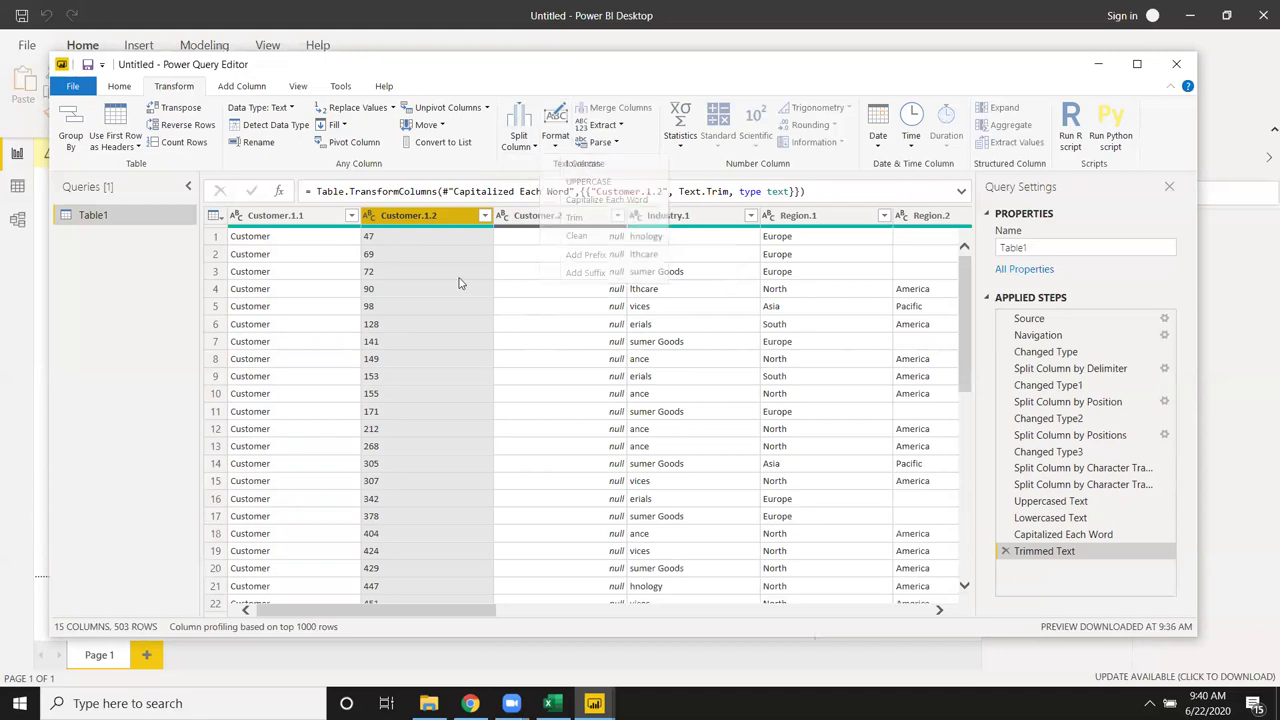
pyautogui.click(556, 142)
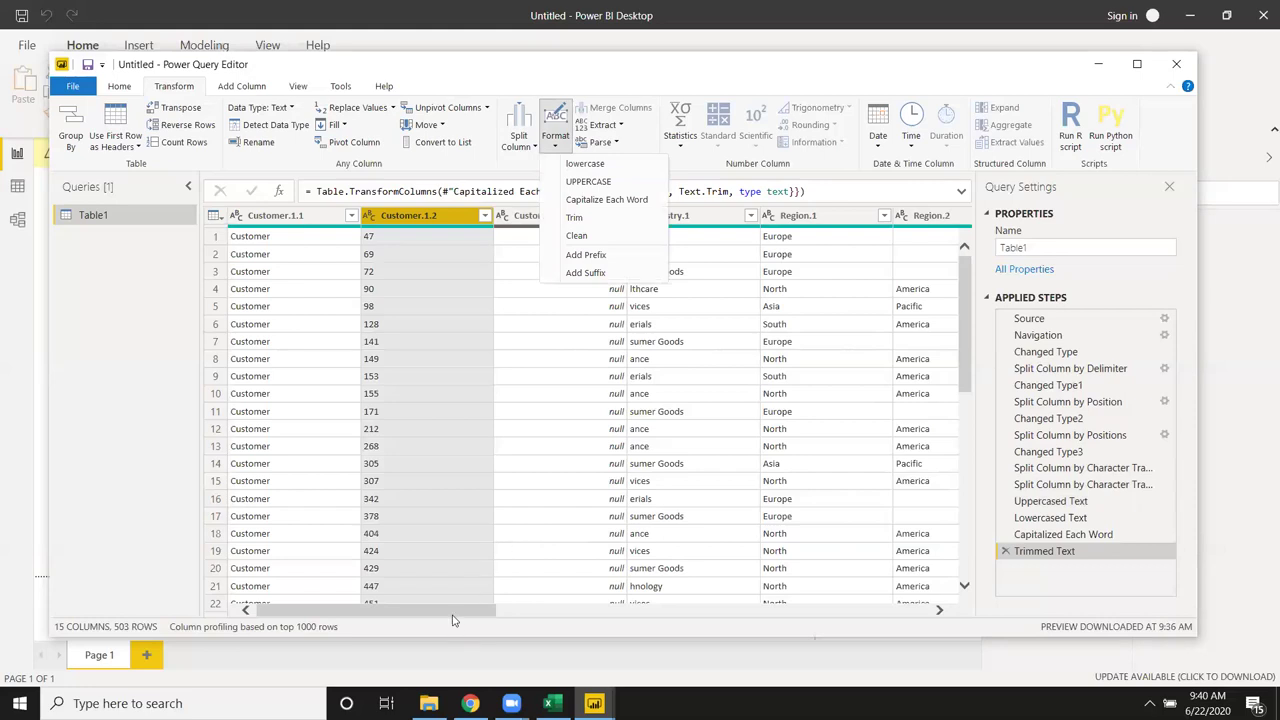
pyautogui.click(557, 637)
pyautogui.hscroll(3, 557, 617)
pyautogui.hscroll(3, 557, 617)
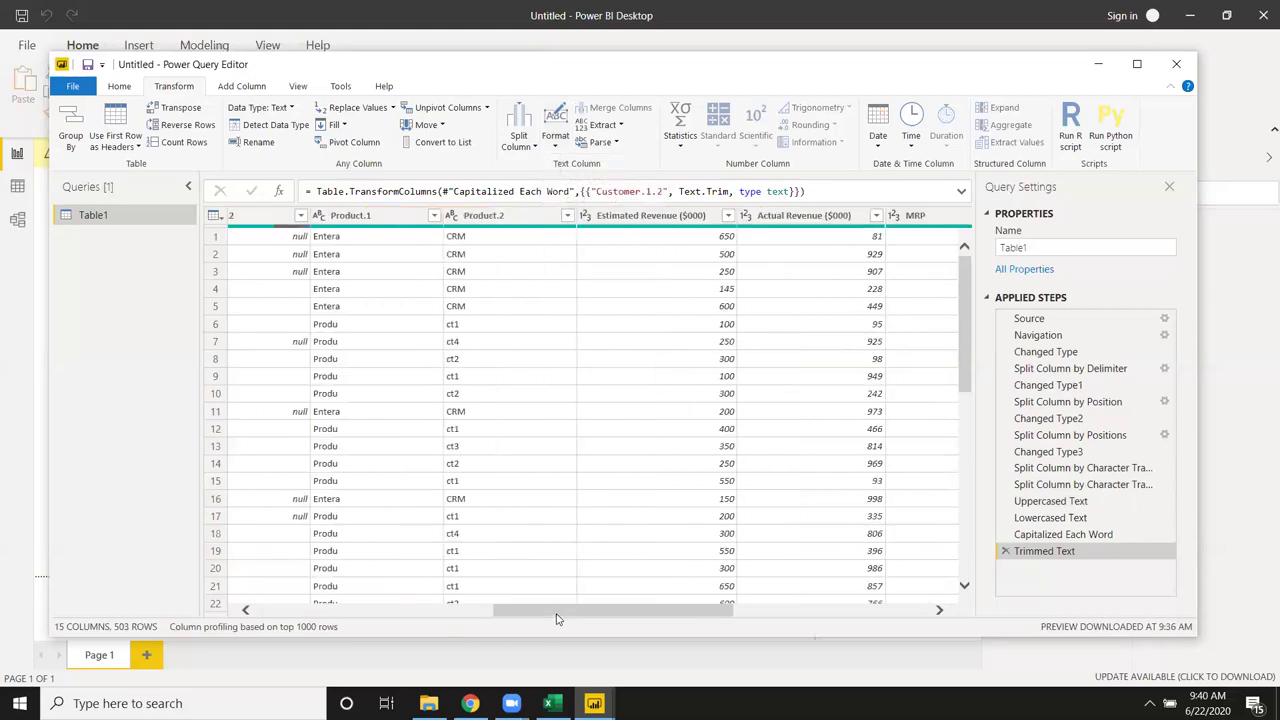
pyautogui.hscroll(3, 700, 615)
pyautogui.hscroll(2, 754, 640)
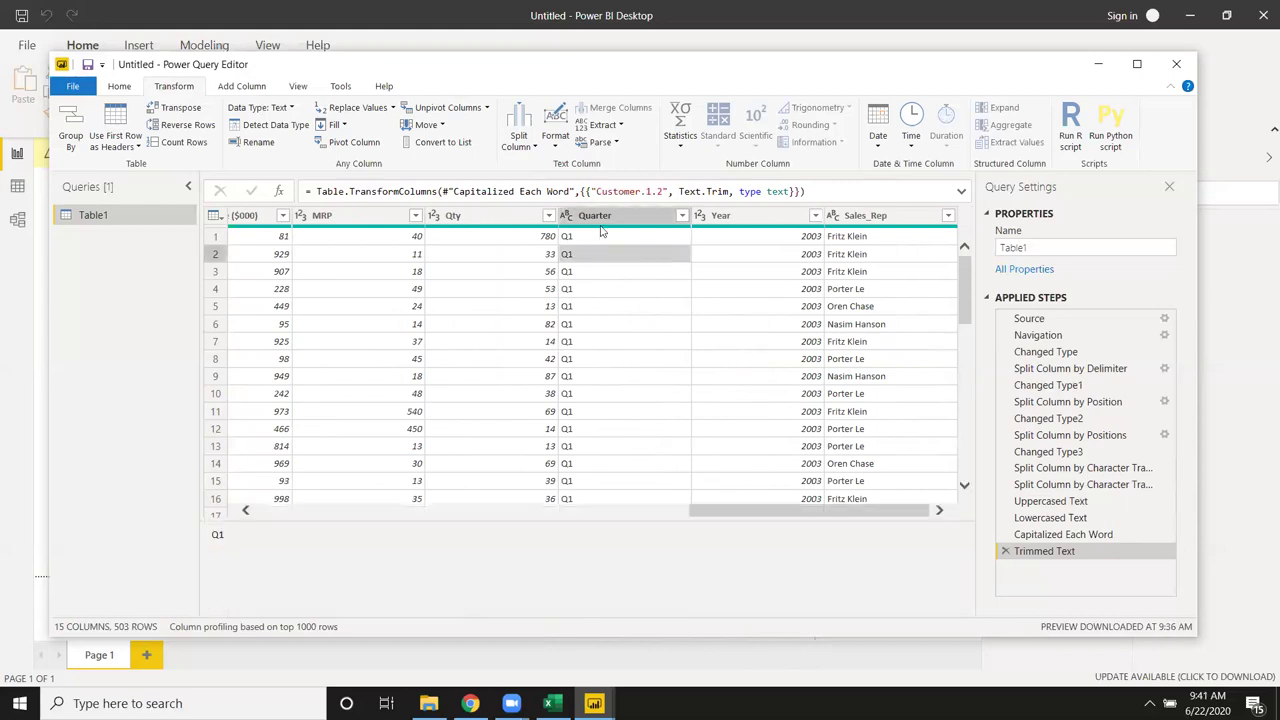
pyautogui.click(602, 226)
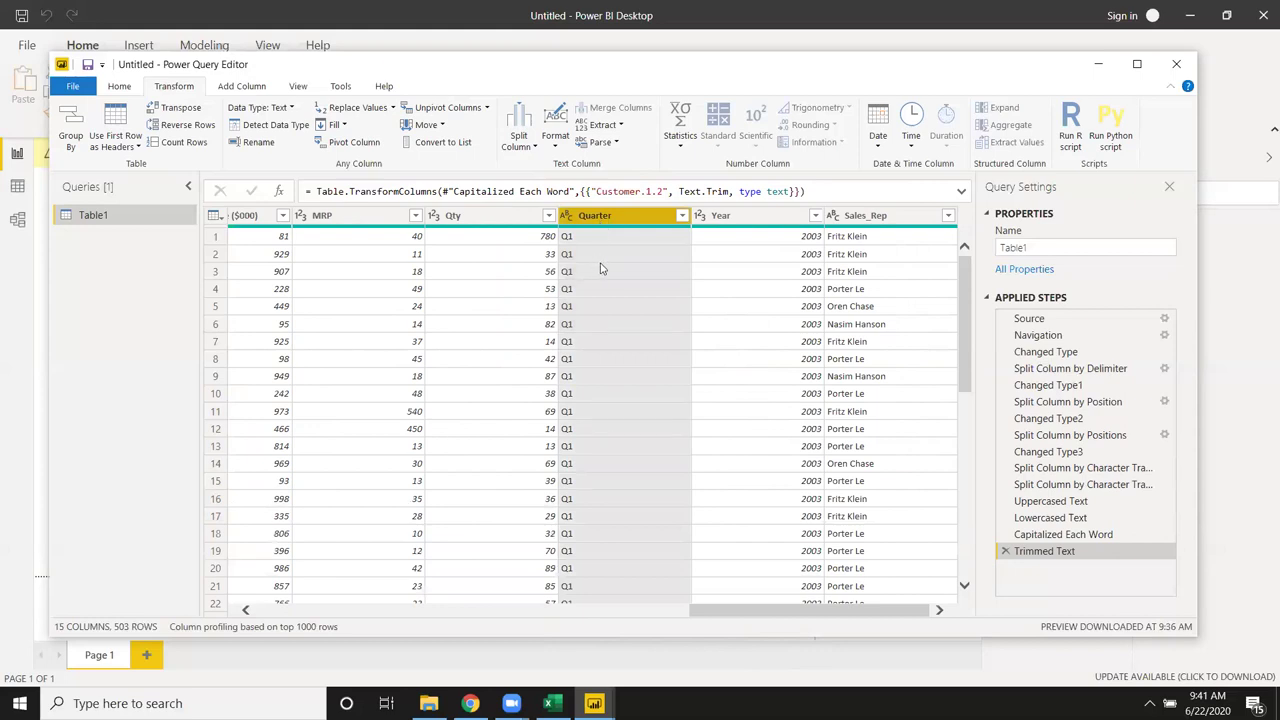
pyautogui.click(553, 143)
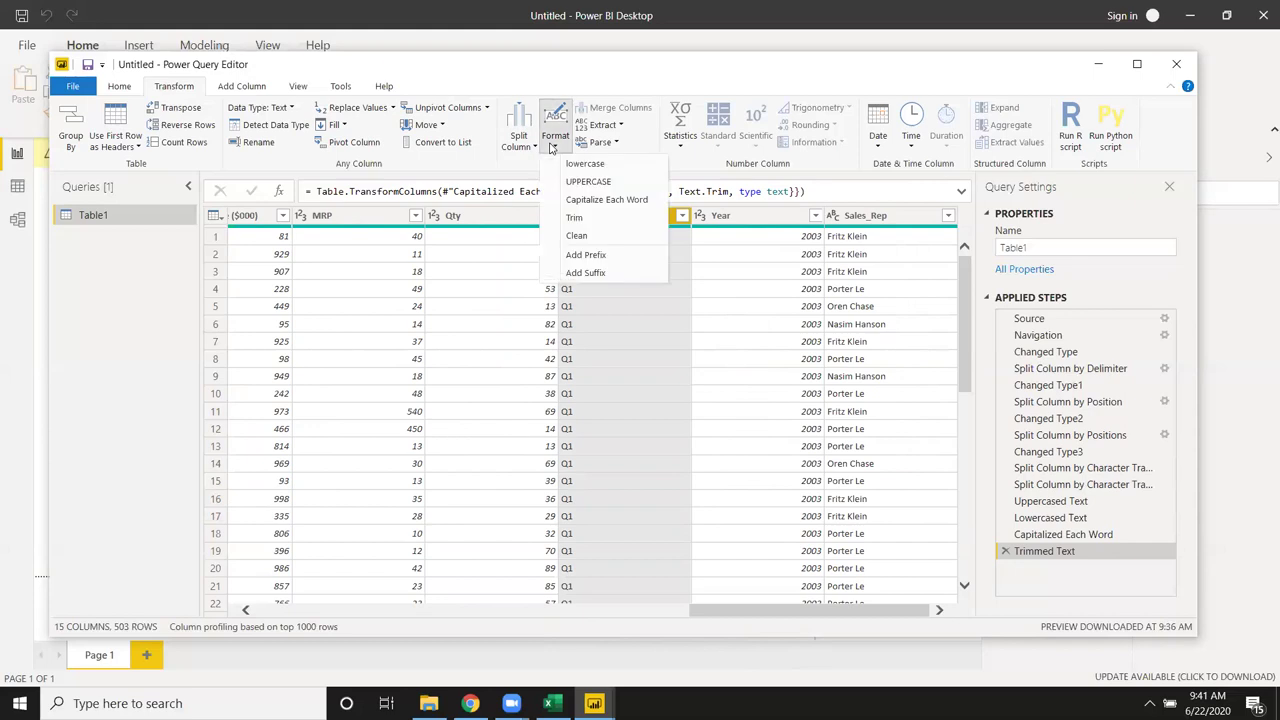
# - Add the prefix 2003 to Quarter so values read like 2003Q1
pyautogui.click(588, 256)
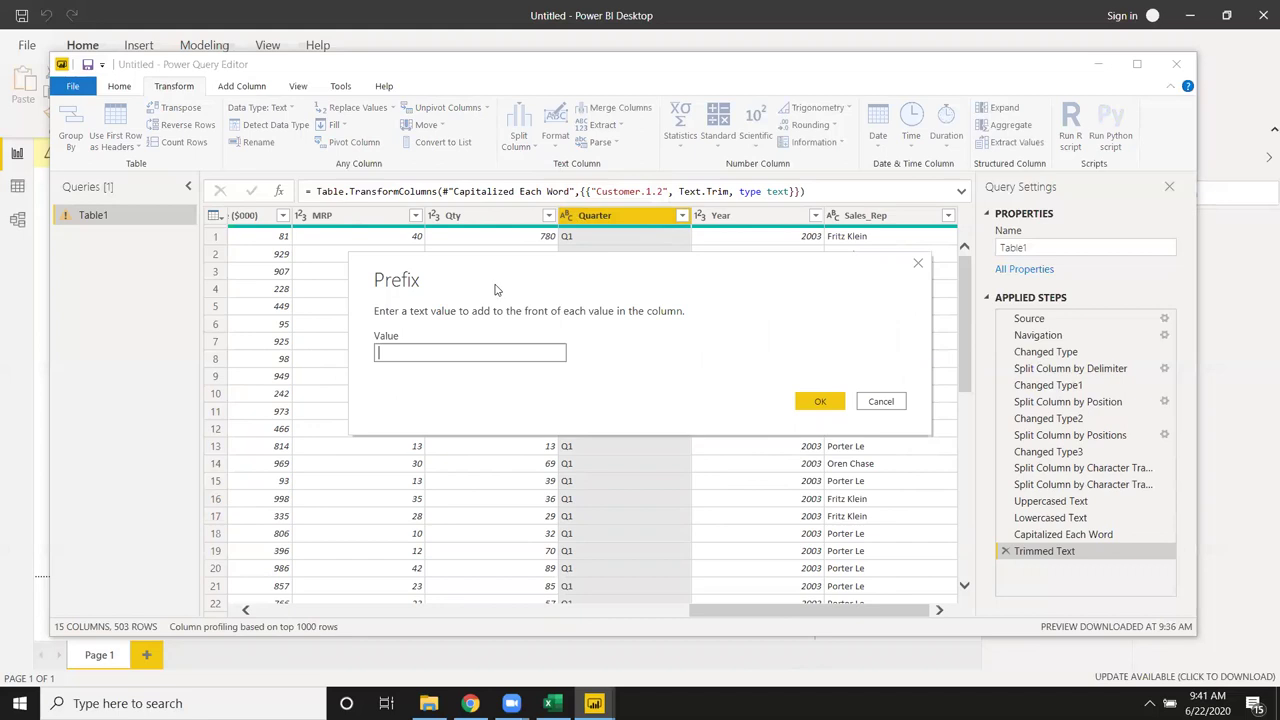
pyautogui.moveTo(494, 289); pyautogui.dragTo(489, 392)
pyautogui.click(463, 465)
pyautogui.write('2003')
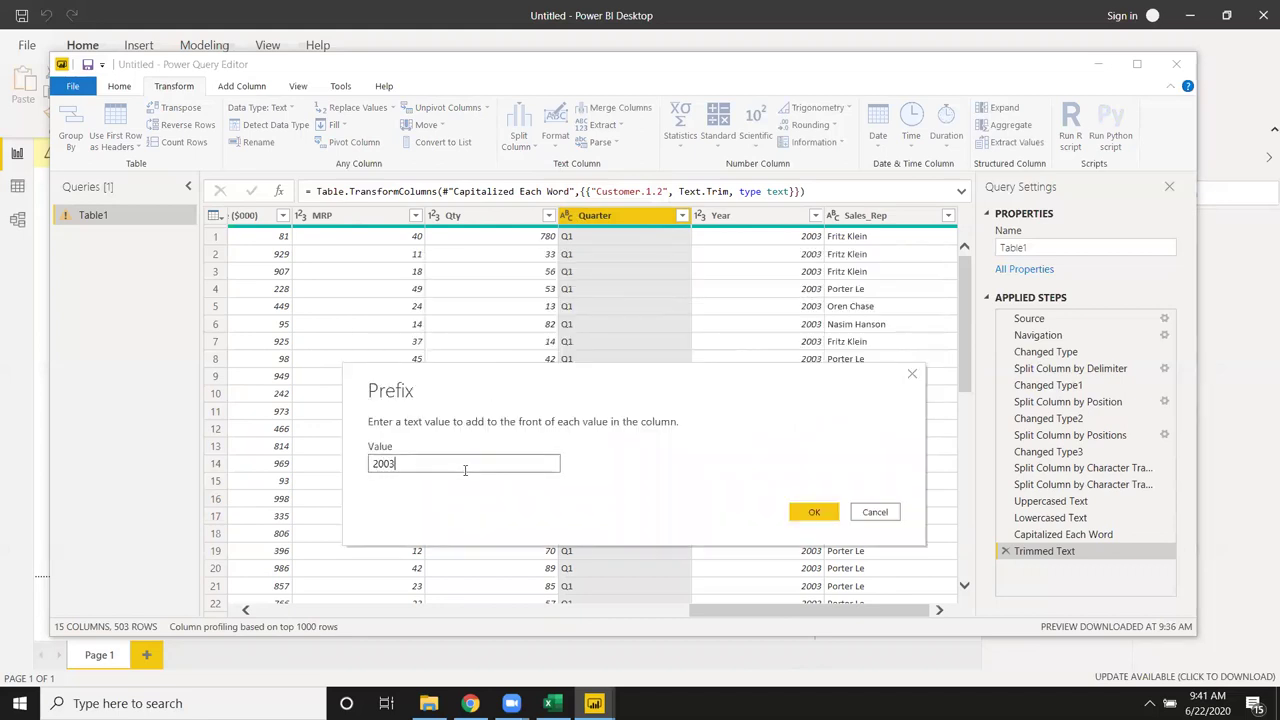
pyautogui.click(814, 513)
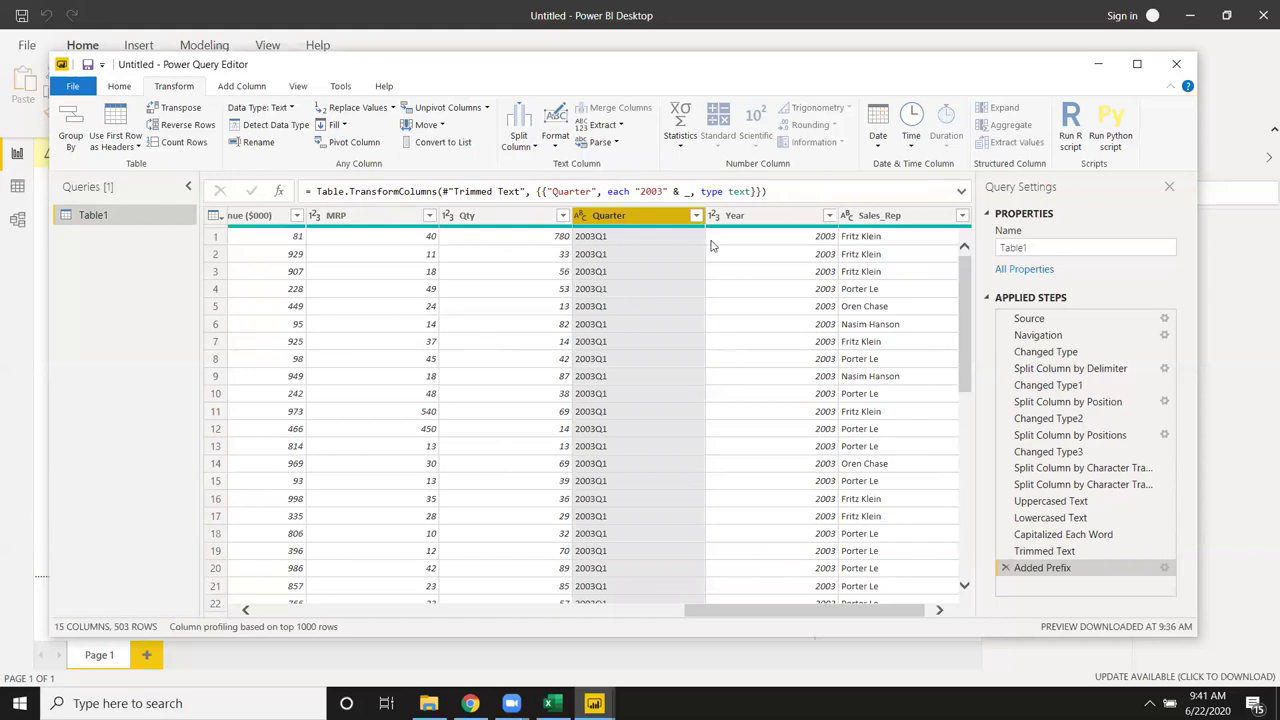
# - Replace the fixed 2003 in the Added Prefix formula with the Date.Year function
pyautogui.click(634, 190)
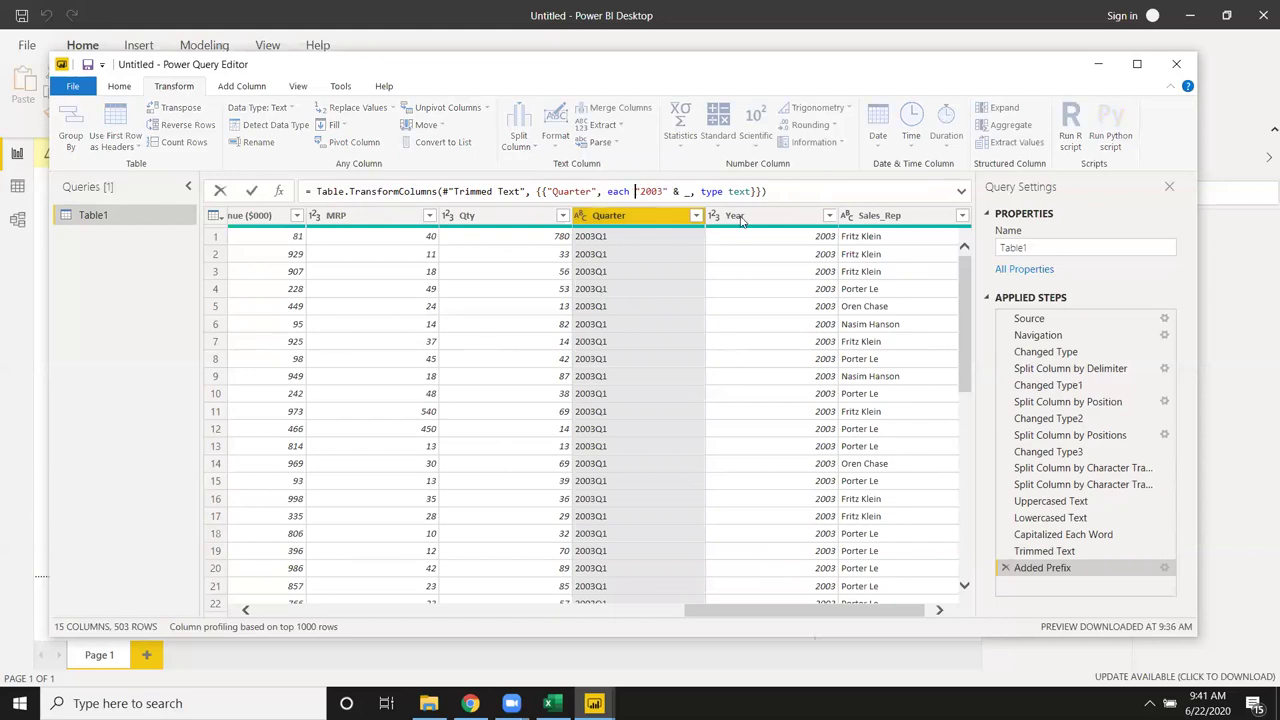
pyautogui.press('Delete')
pyautogui.press('Delete')
pyautogui.press('Delete')
pyautogui.press('Delete')
pyautogui.press('Delete')
pyautogui.press('Delete')
pyautogui.write('yea')
pyautogui.hotkey('ctrl', 'space')
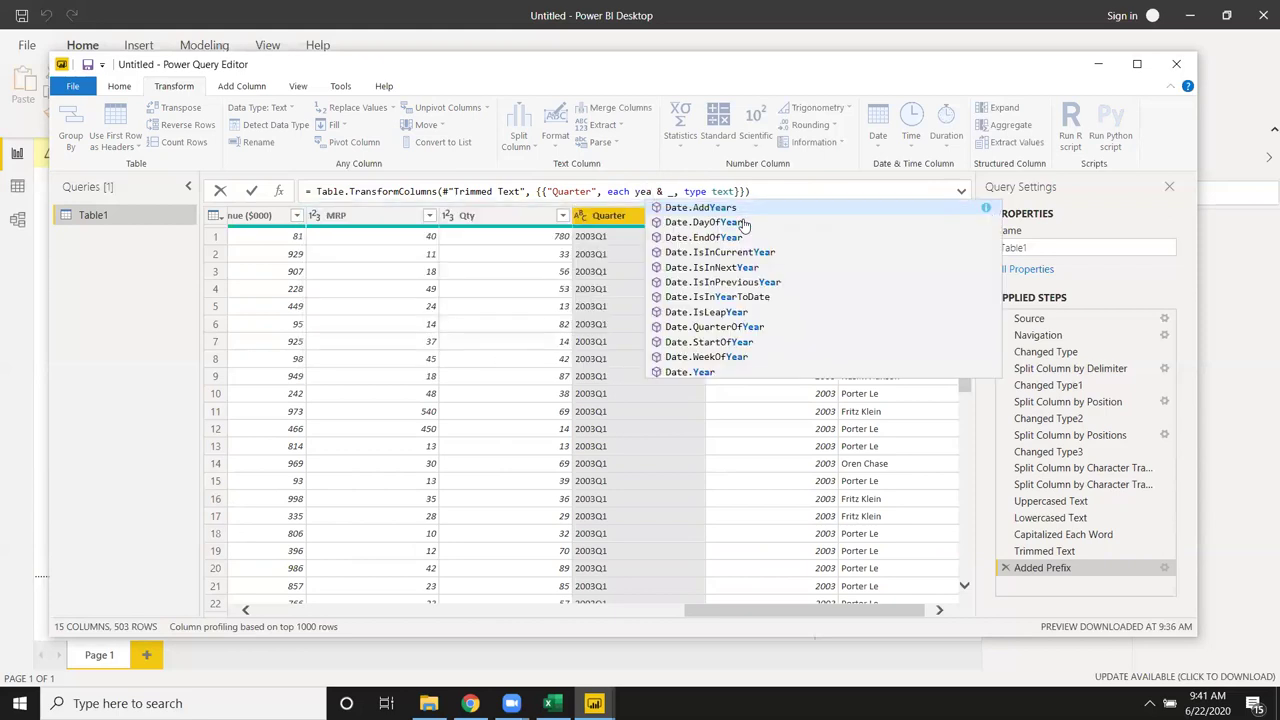
pyautogui.write('y')
pyautogui.press('BackSpace')
pyautogui.write('r')
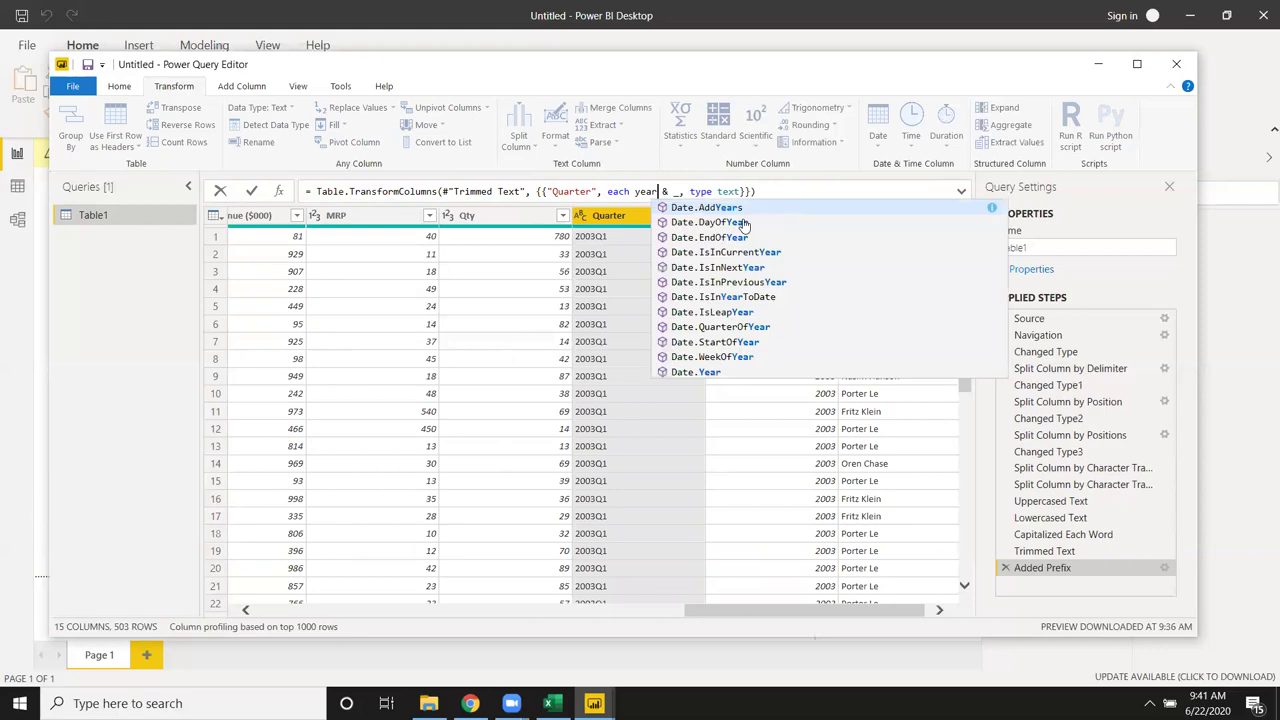
pyautogui.press('Down')
pyautogui.press('Down')
pyautogui.press('Down')
pyautogui.press('Down')
pyautogui.press('Down')
pyautogui.press('Down')
pyautogui.press('Down')
pyautogui.press('Down')
pyautogui.press('Down')
pyautogui.press('Down')
pyautogui.press('Down')
pyautogui.press('Down')
pyautogui.press('Down')
pyautogui.press('Down')
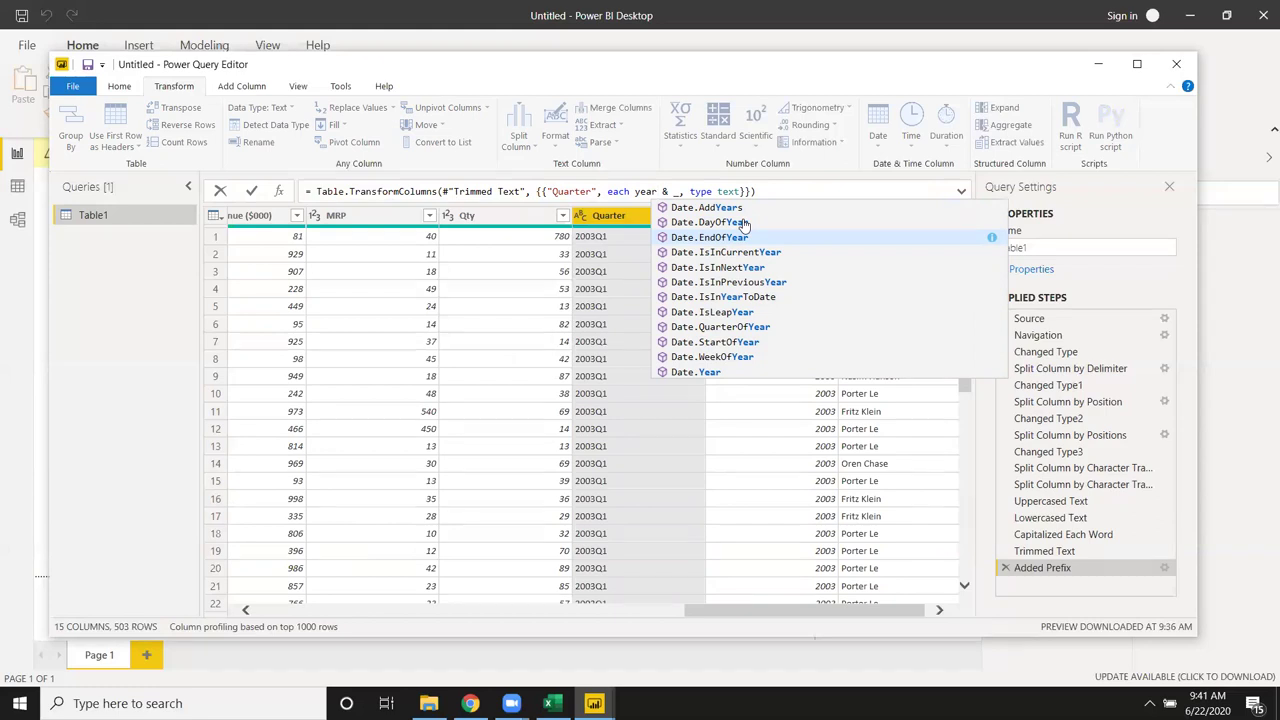
pyautogui.press('BackSpace')
pyautogui.press('BackSpace')
pyautogui.press('BackSpace')
pyautogui.press('BackSpace')
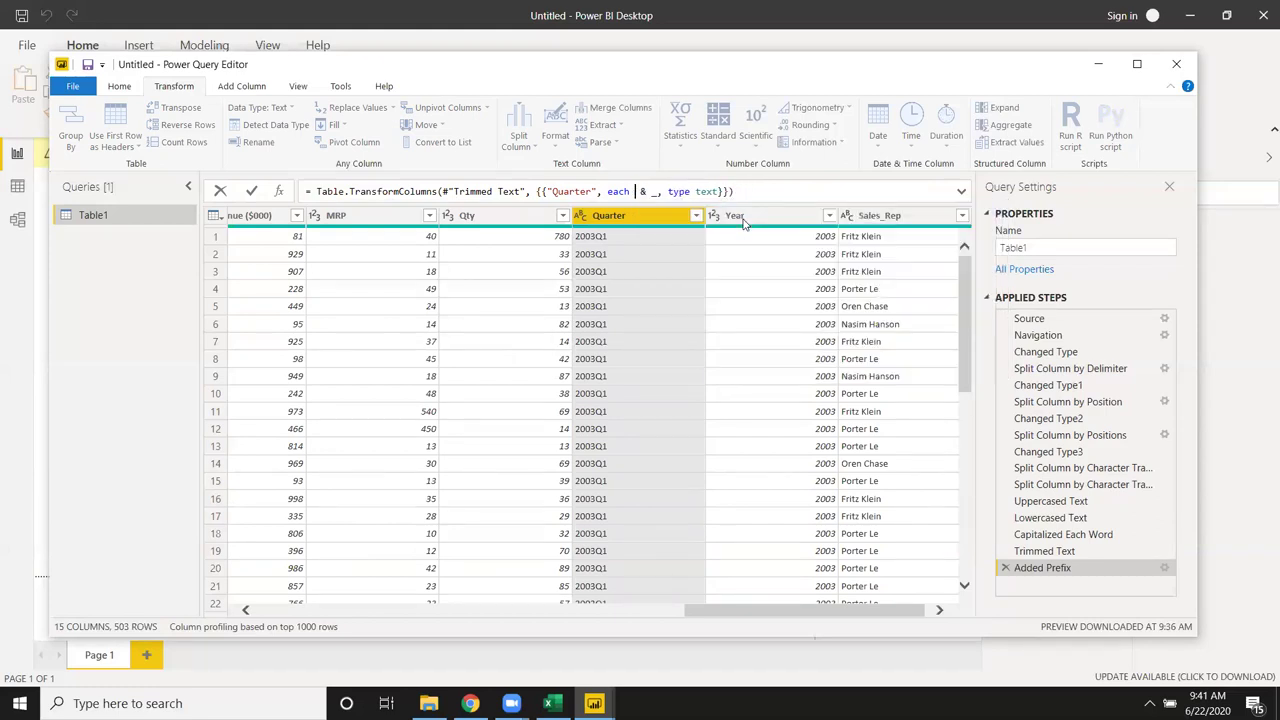
pyautogui.write('ty')
pyautogui.press('BackSpace')
pyautogui.write('a')
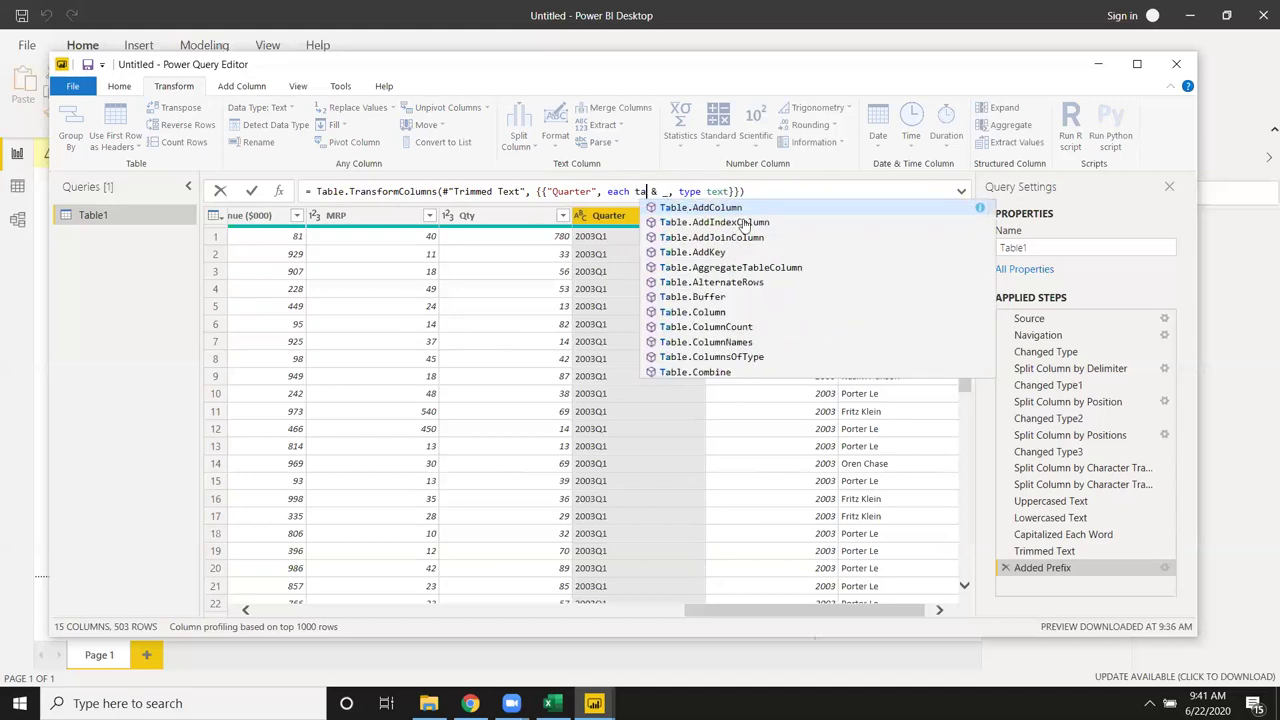
pyautogui.press('BackSpace')
pyautogui.press('BackSpace')
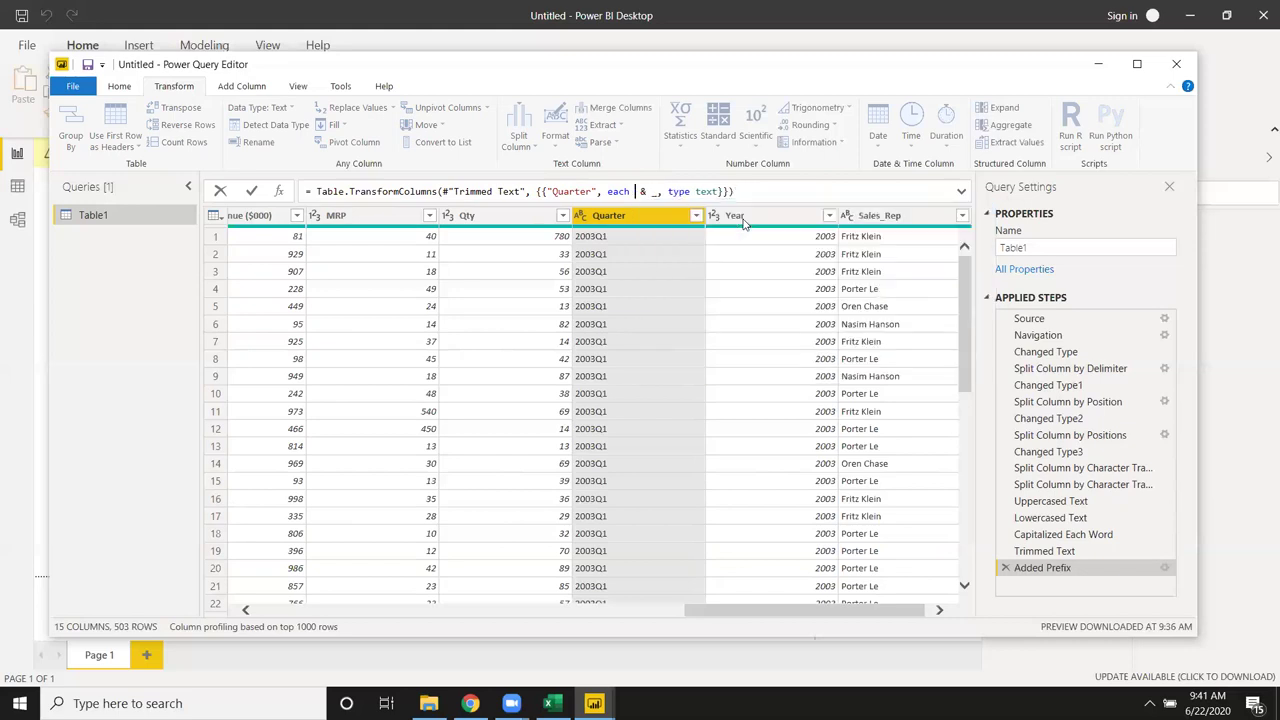
pyautogui.write('yea')
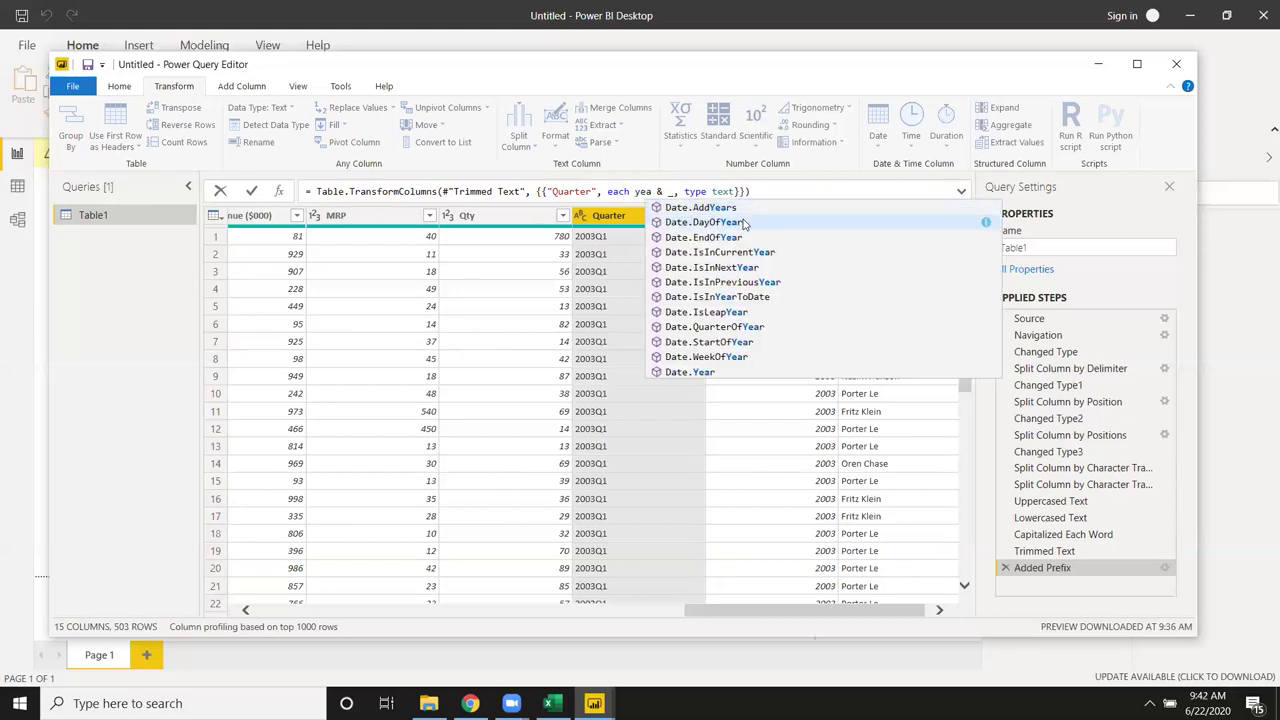
pyautogui.press('Down')
pyautogui.press('Down')
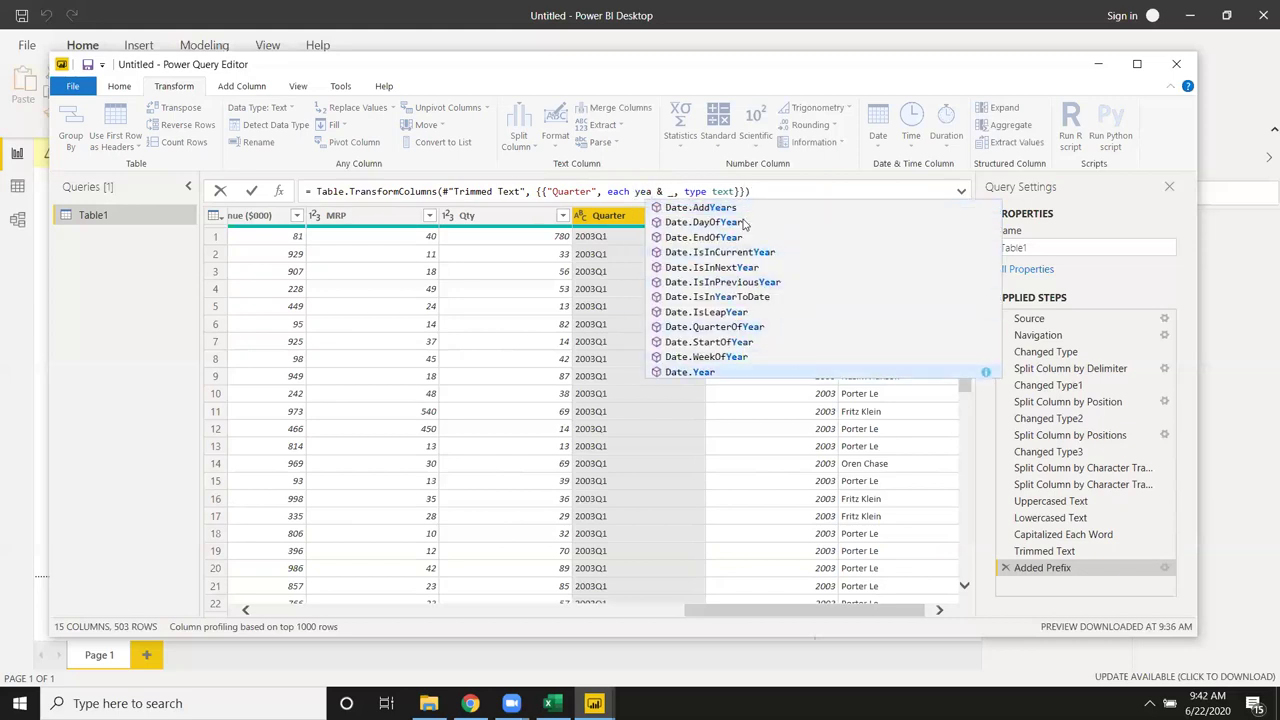
pyautogui.press('Down')
pyautogui.press('Tab')
pyautogui.press('Return')
# - Complete the formula as Date.Year(Date) & _, which raises the 'Date' unrecognized-name error
pyautogui.click(687, 191)
pyautogui.write('(')
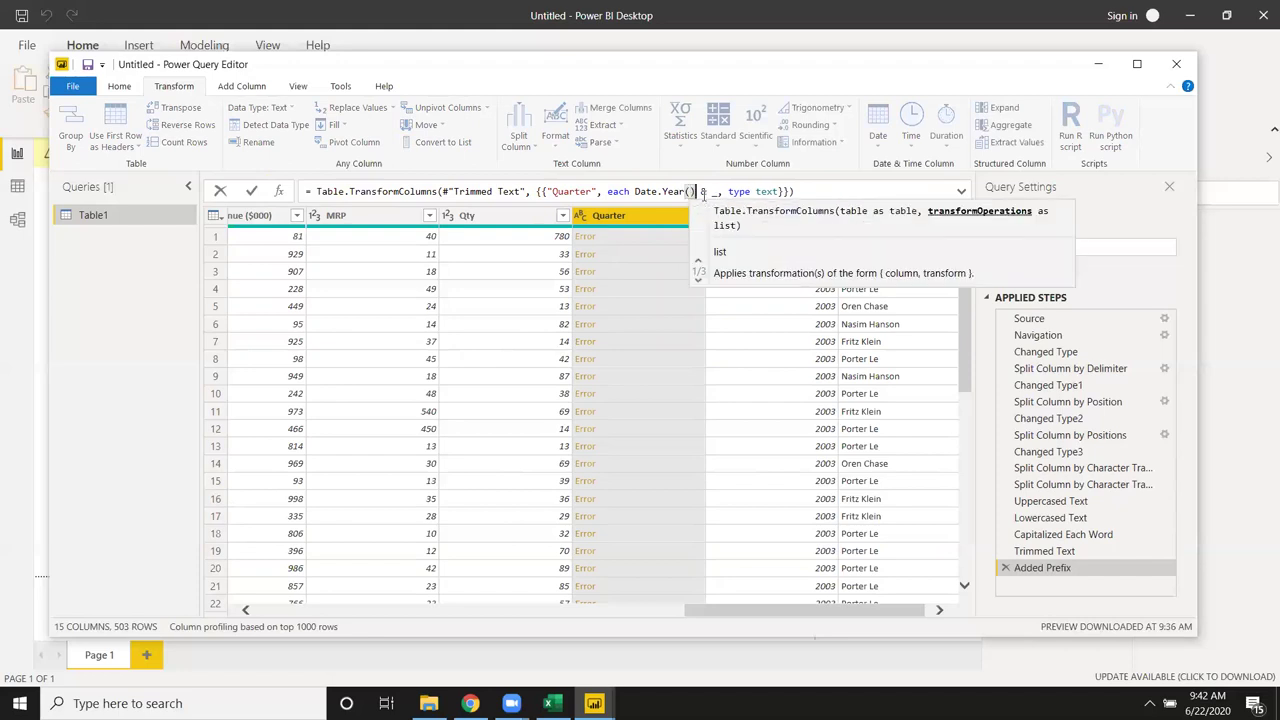
pyautogui.press('Return')
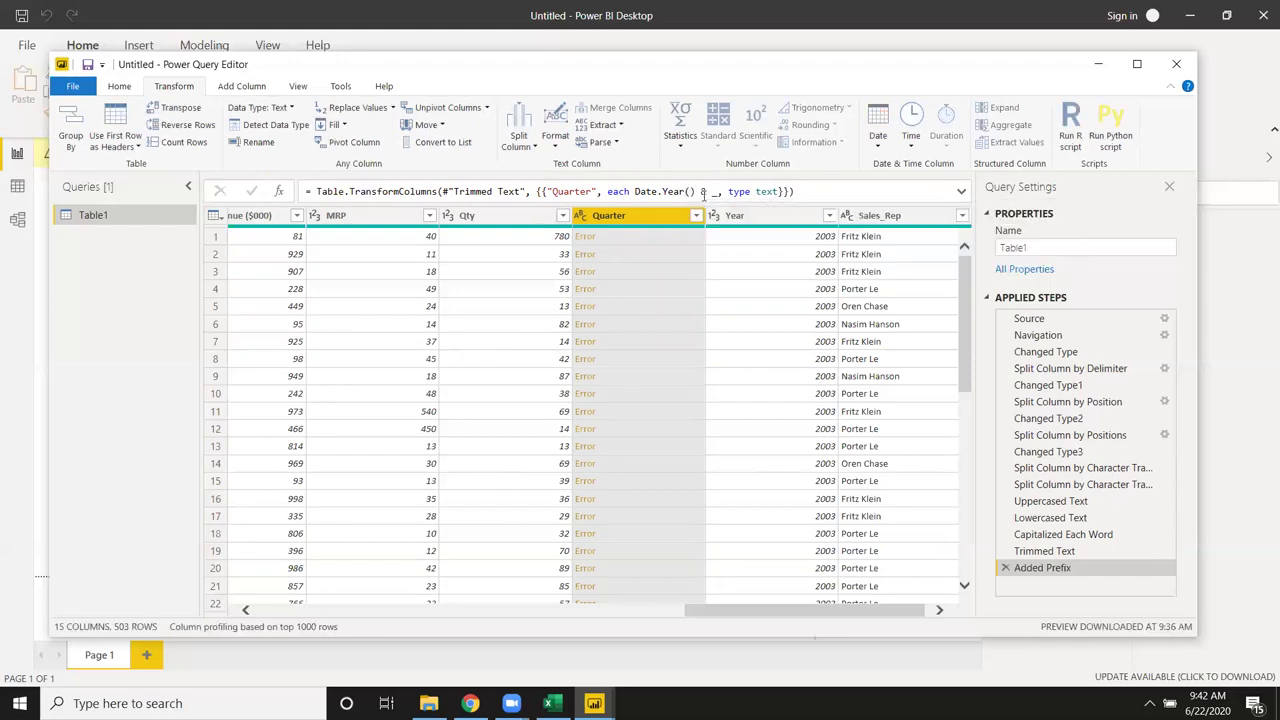
pyautogui.click(693, 191)
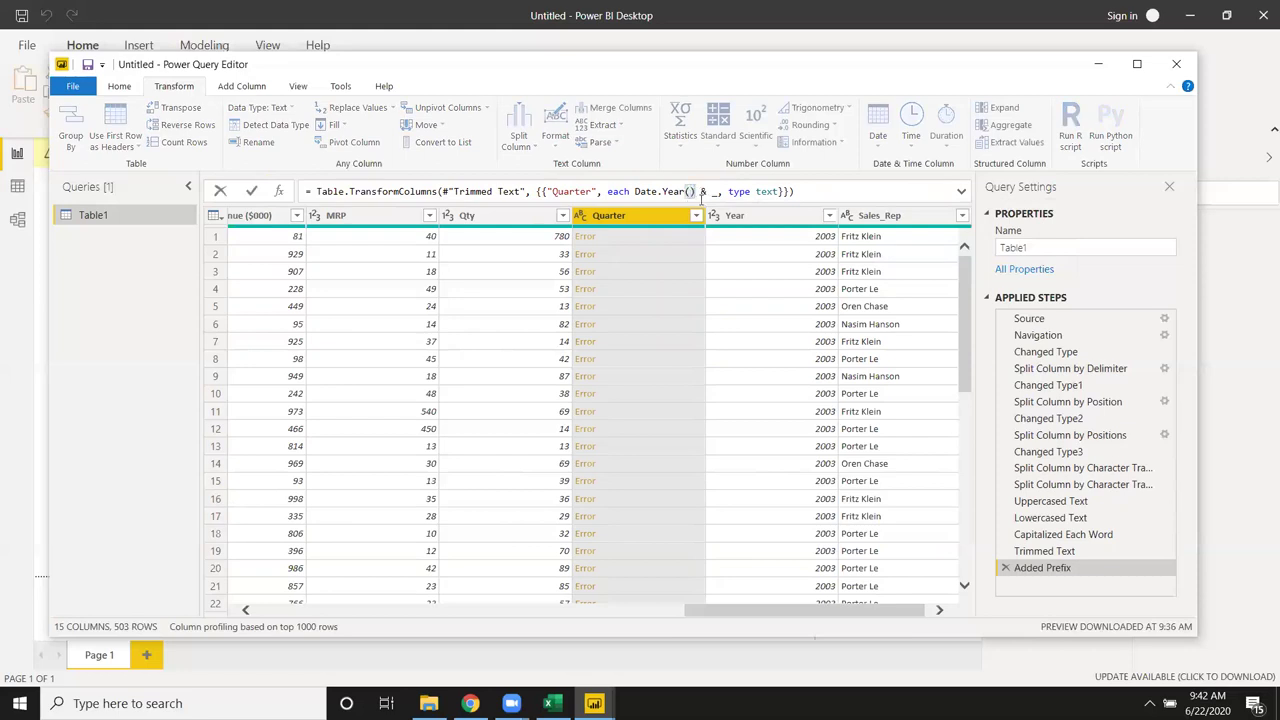
pyautogui.write('date')
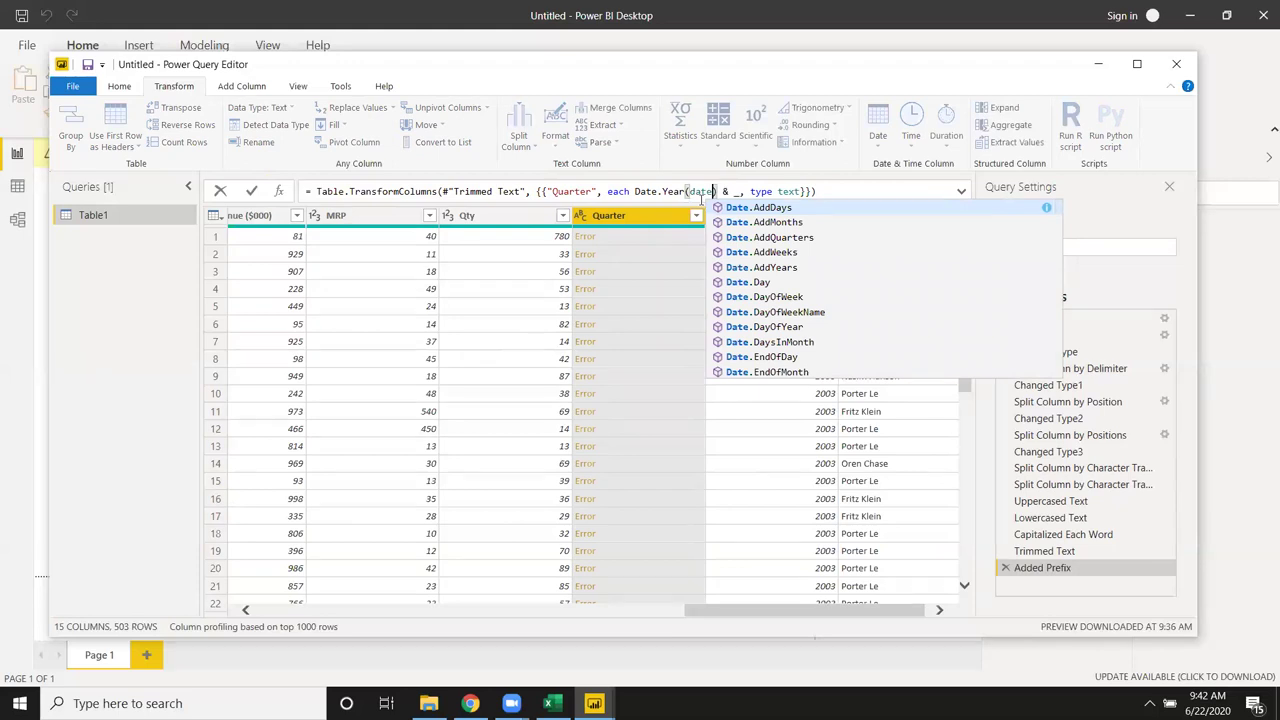
pyautogui.press('Tab')
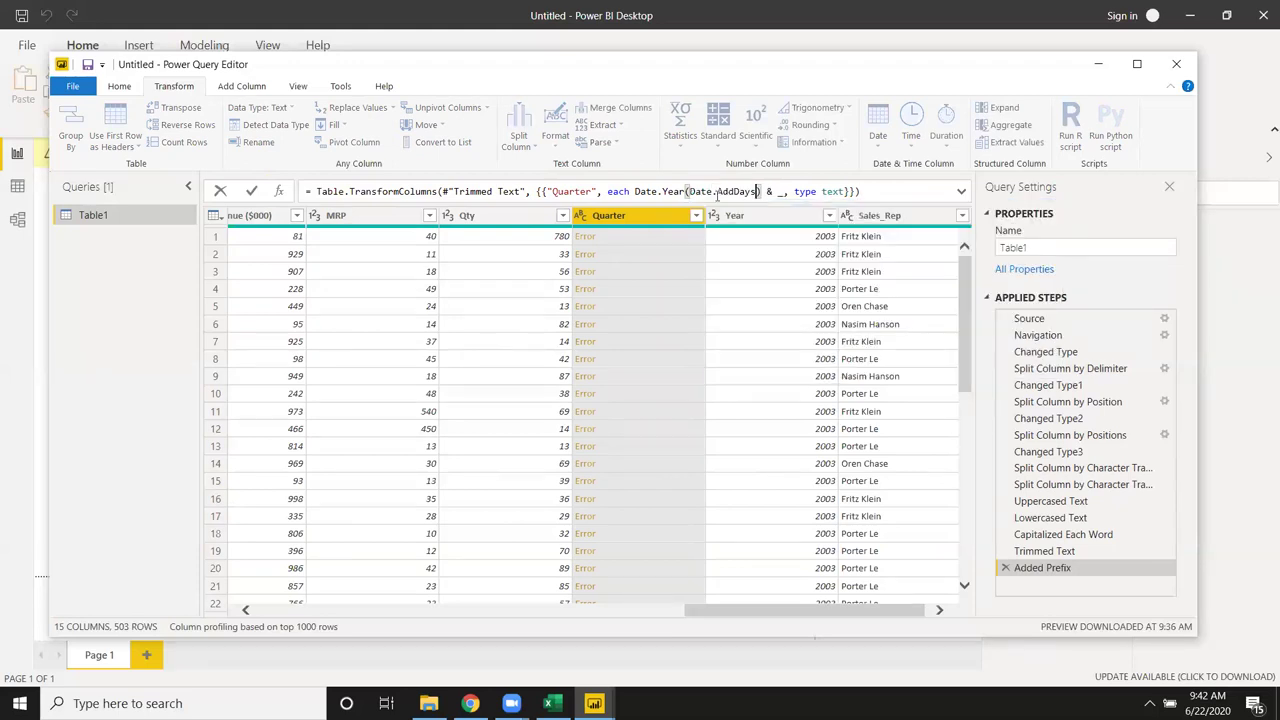
pyautogui.doubleClick(740, 191)
pyautogui.press('BackSpace')
pyautogui.click(842, 191)
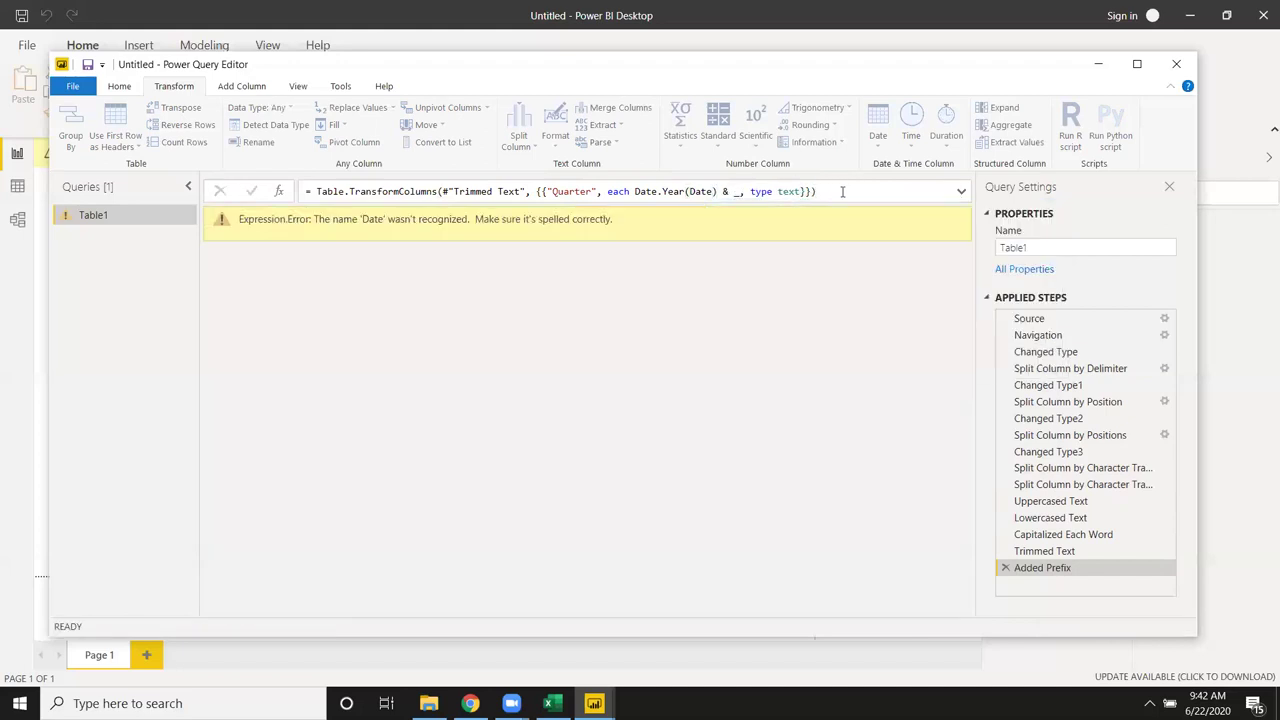
# - Delete the failing Added Prefix step, then select the Quarter and Year columns together
pyautogui.click(1006, 567)
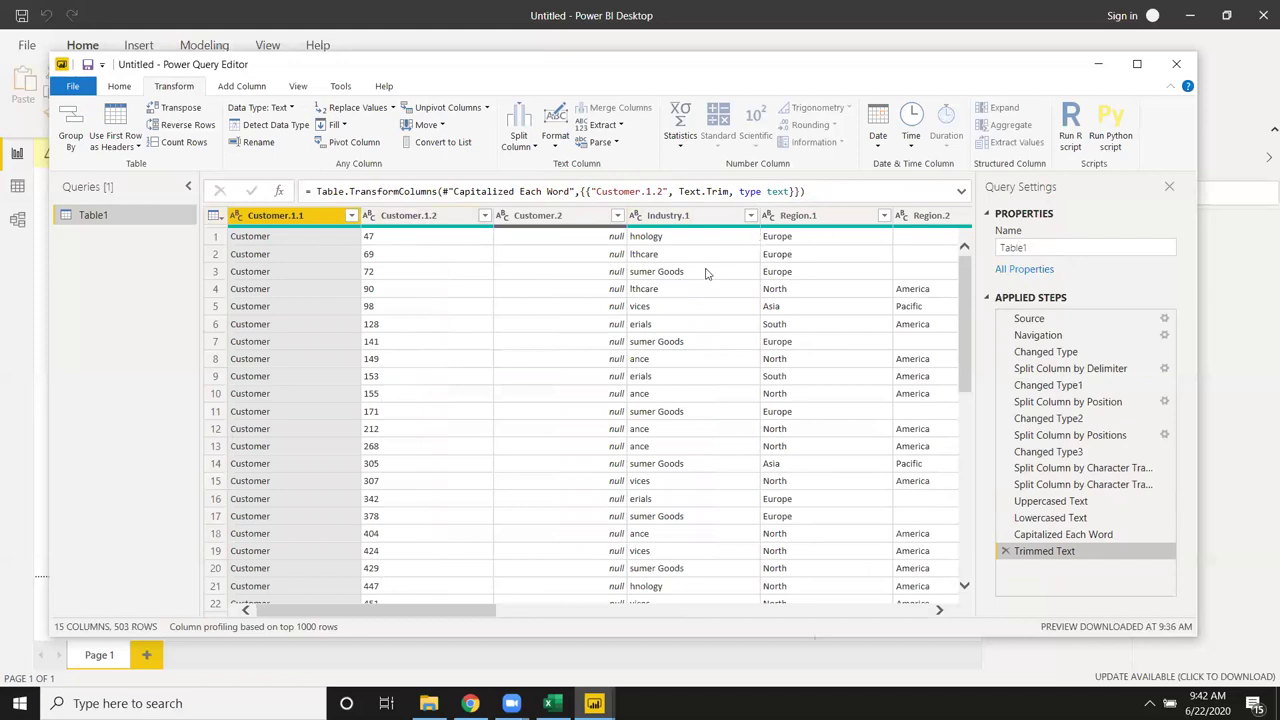
pyautogui.moveTo(448, 611); pyautogui.dragTo(856, 656)
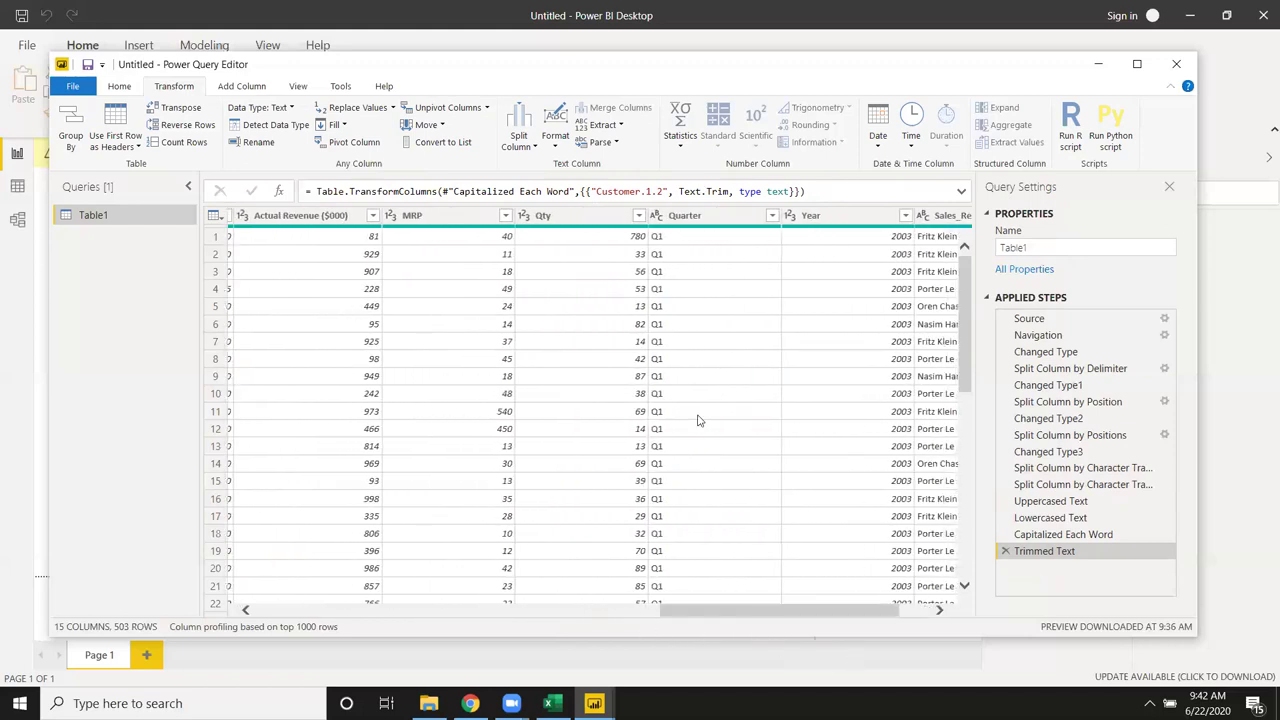
pyautogui.click(684, 218)
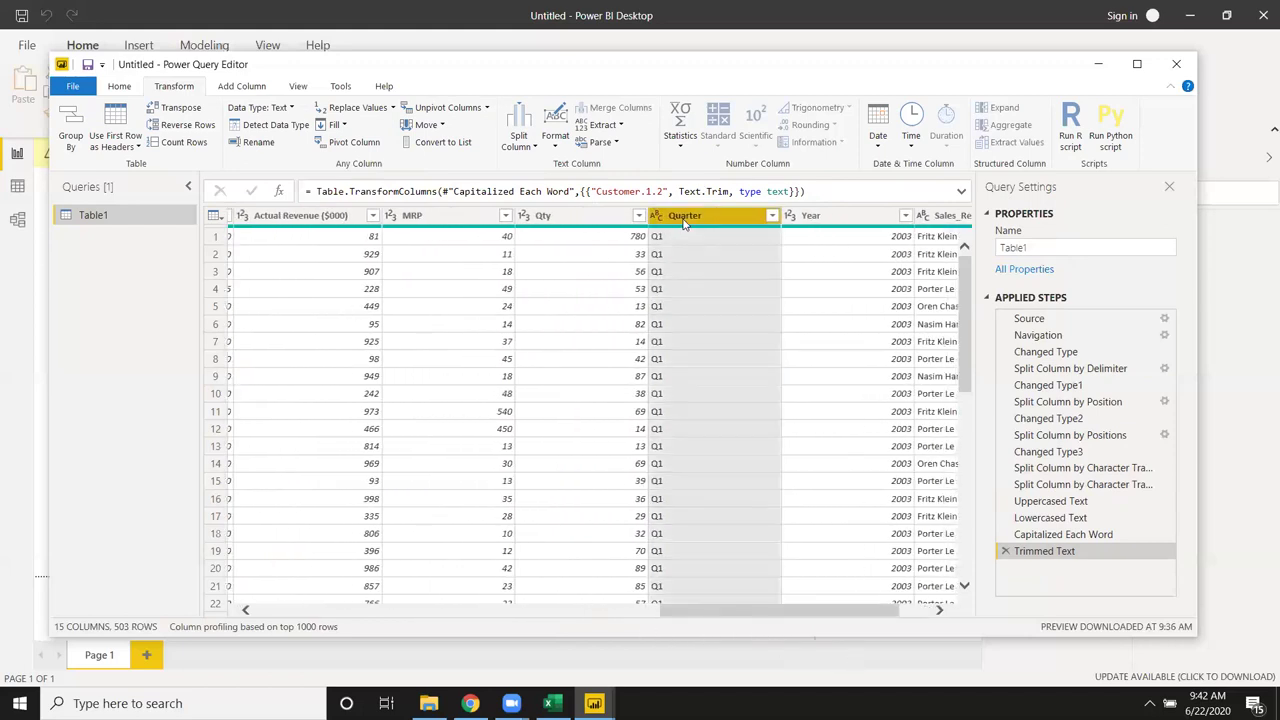
pyautogui.click(679, 150)
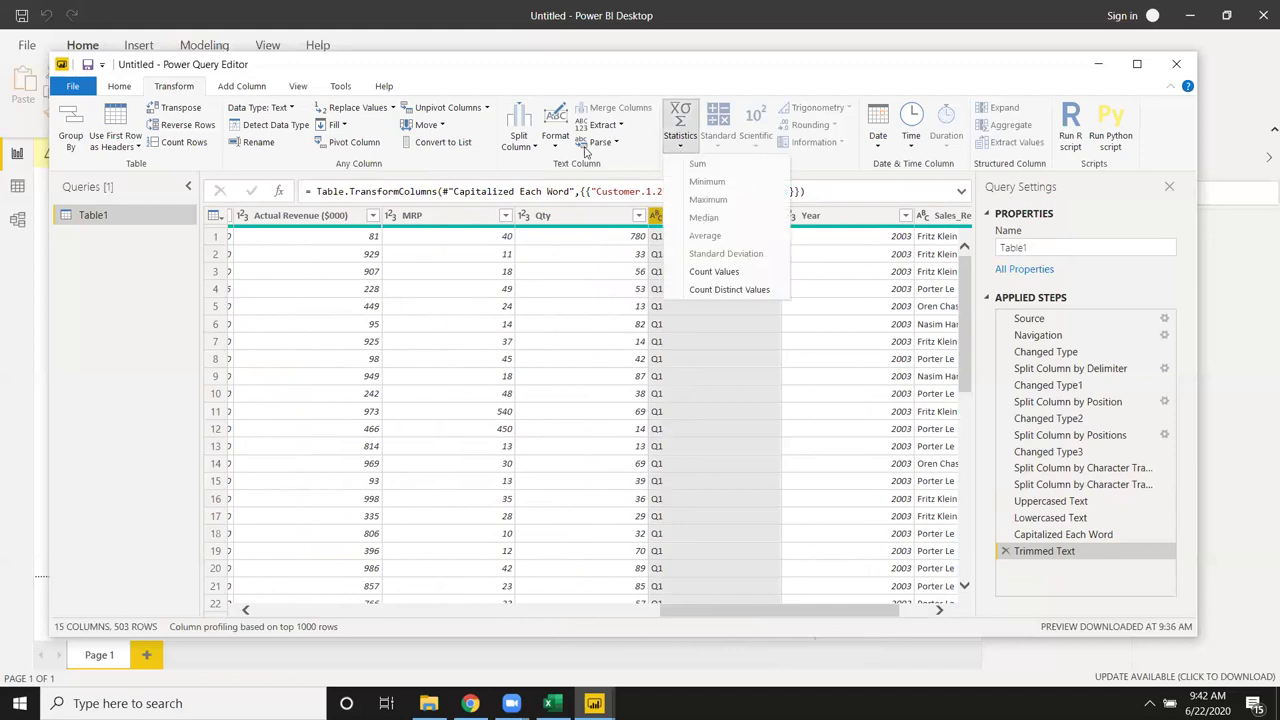
pyautogui.click(552, 147)
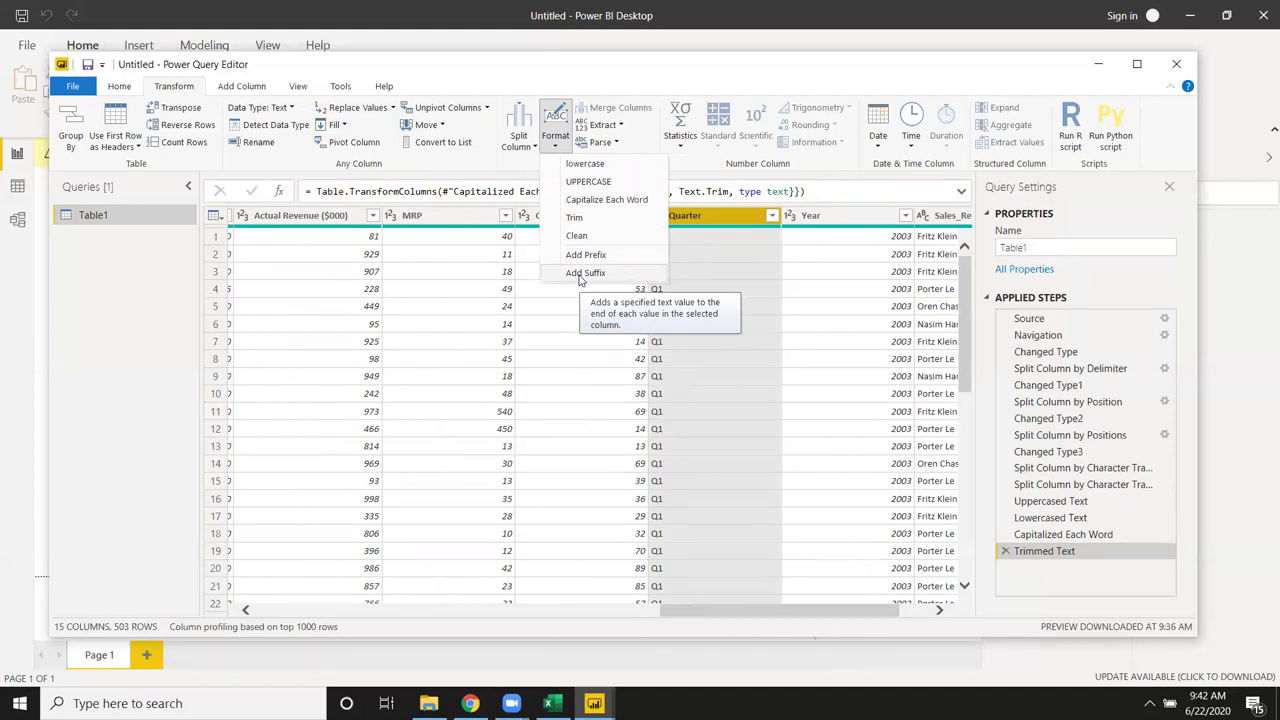
pyautogui.click(540, 330)
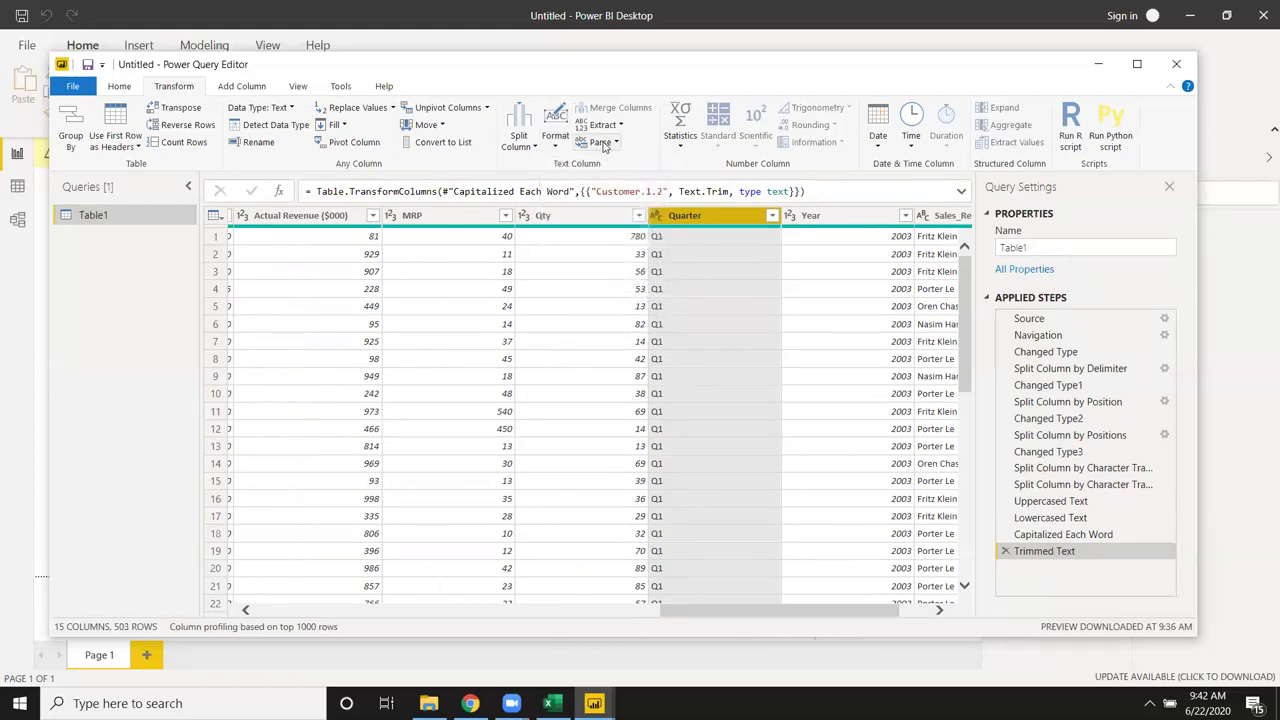
pyautogui.click(608, 270)
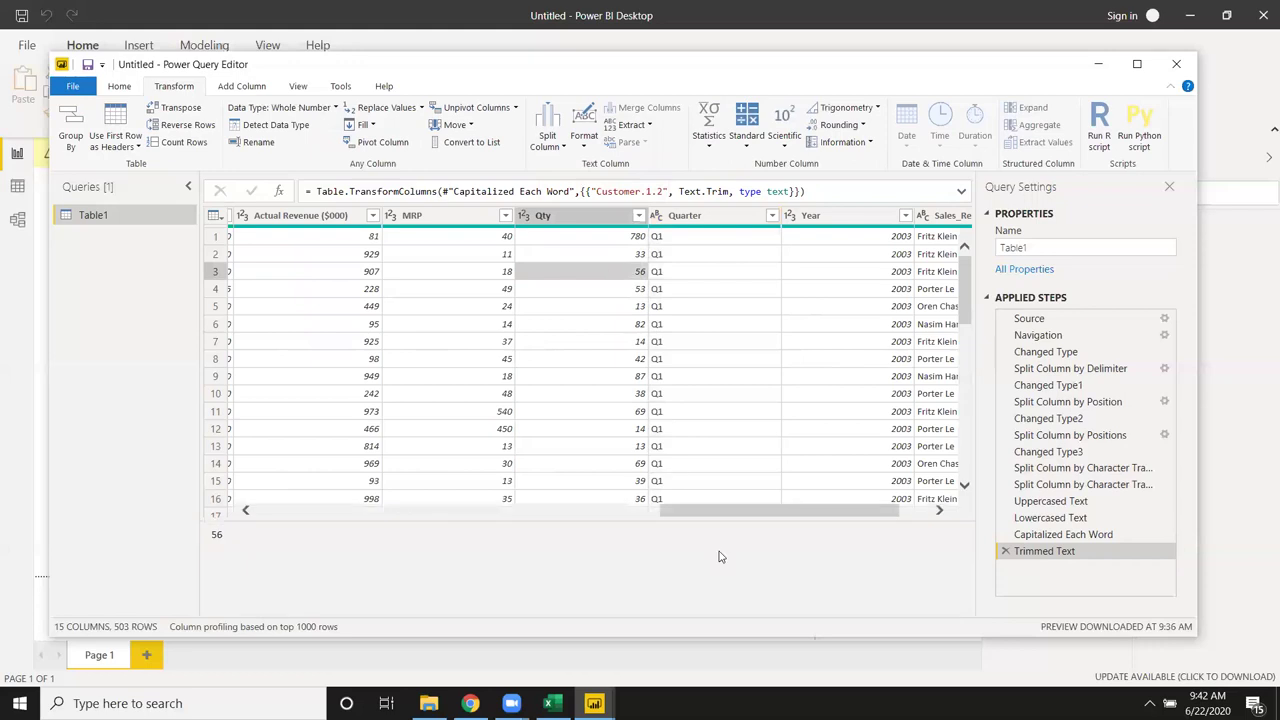
pyautogui.click(727, 222)
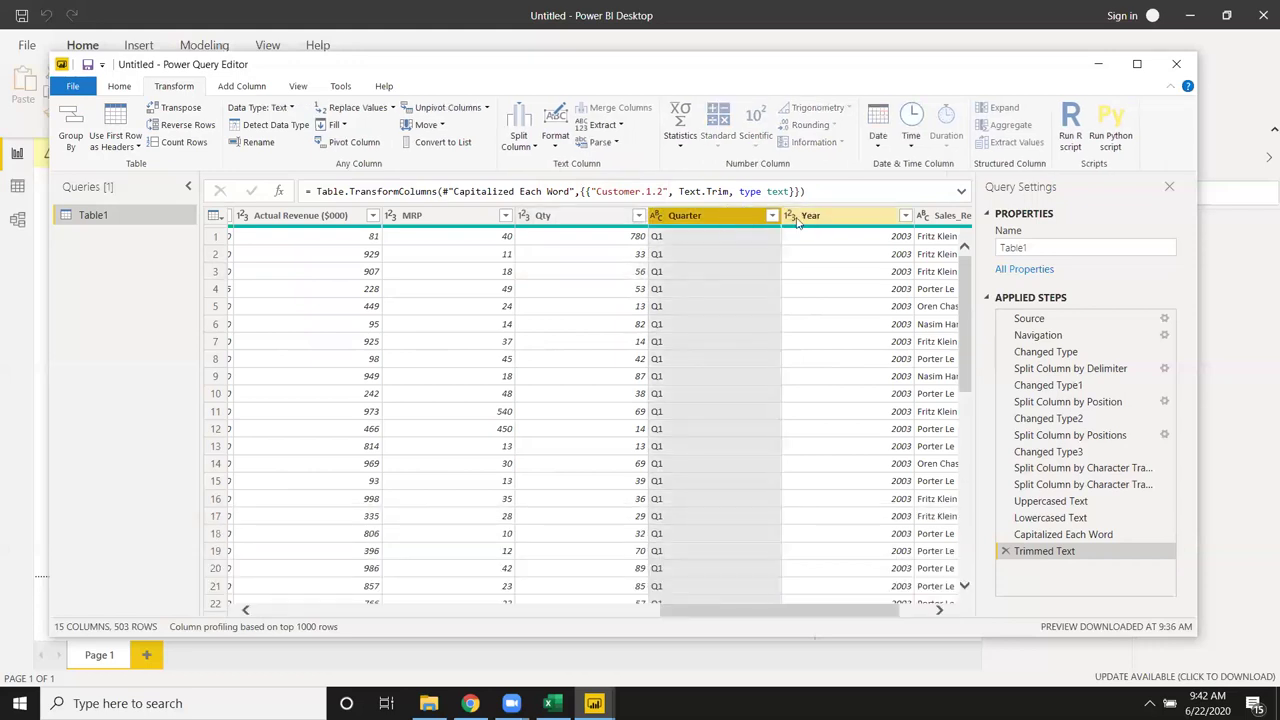
pyautogui.keyDown('ctrl'); pyautogui.click(810, 217); pyautogui.keyUp('ctrl')
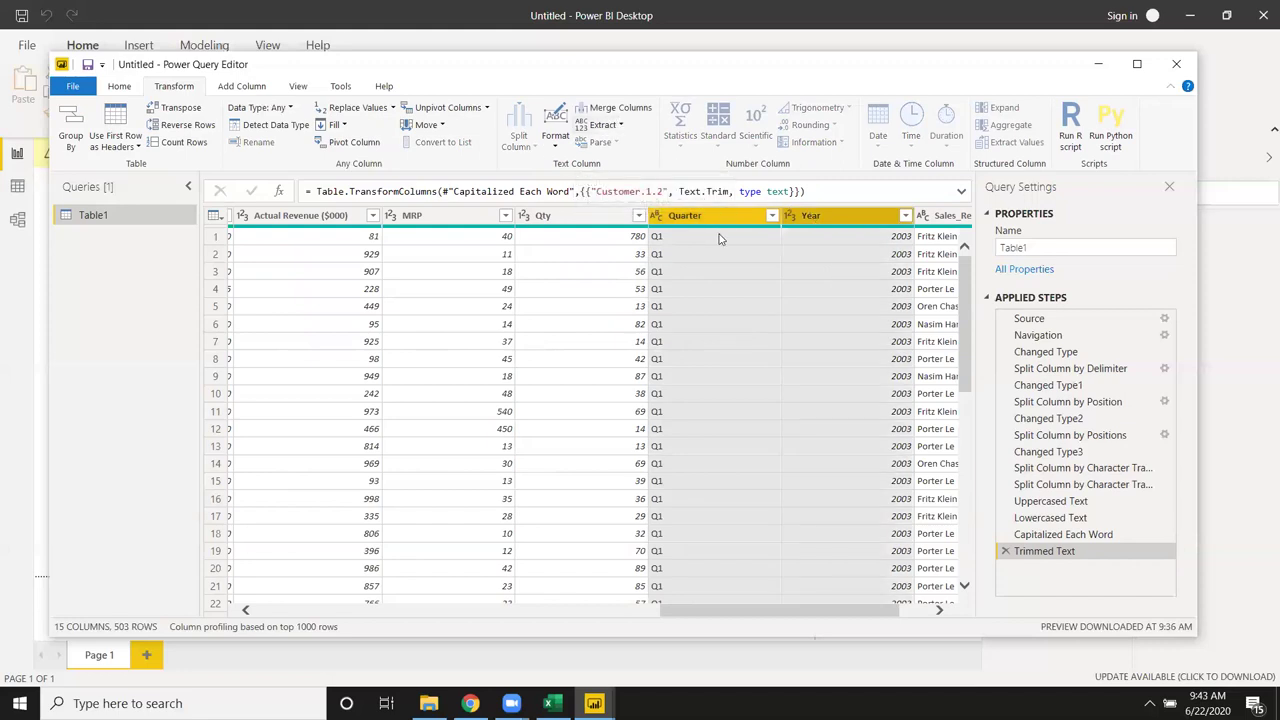
# - Merge Quarter and Year with a Space separator into a Merged column reading Q1 2003
pyautogui.click(598, 110)
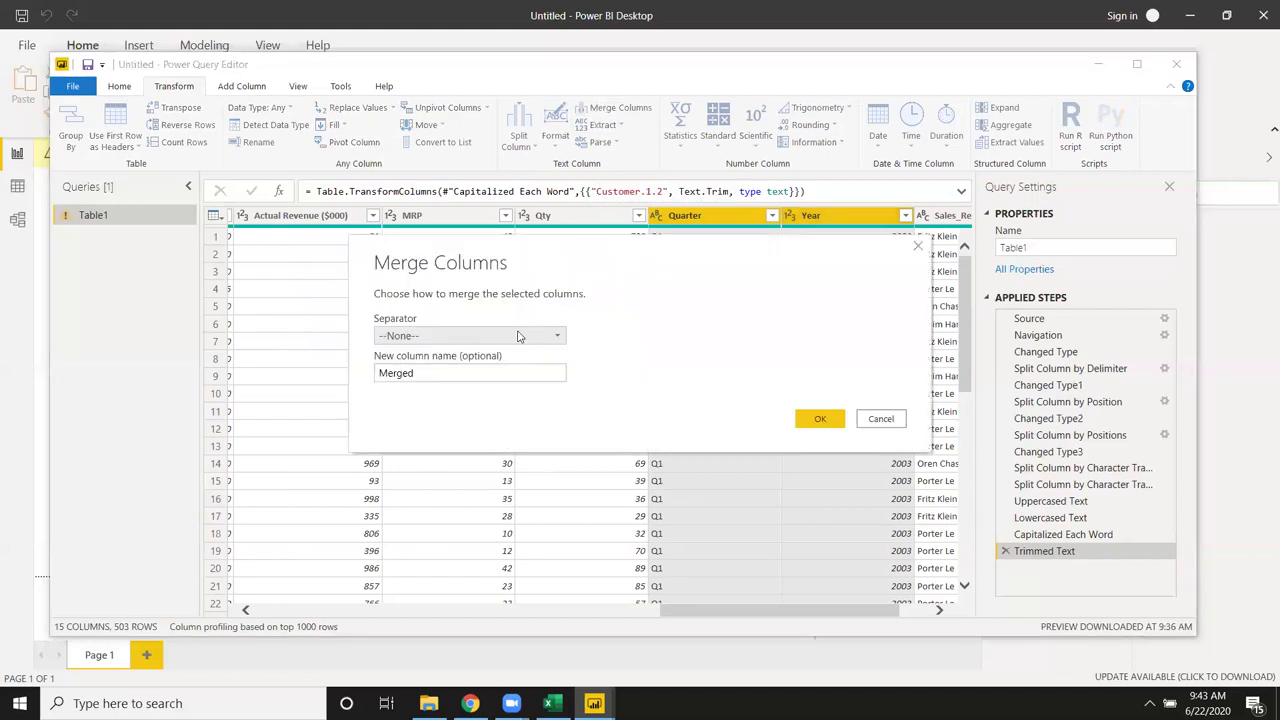
pyautogui.click(438, 337)
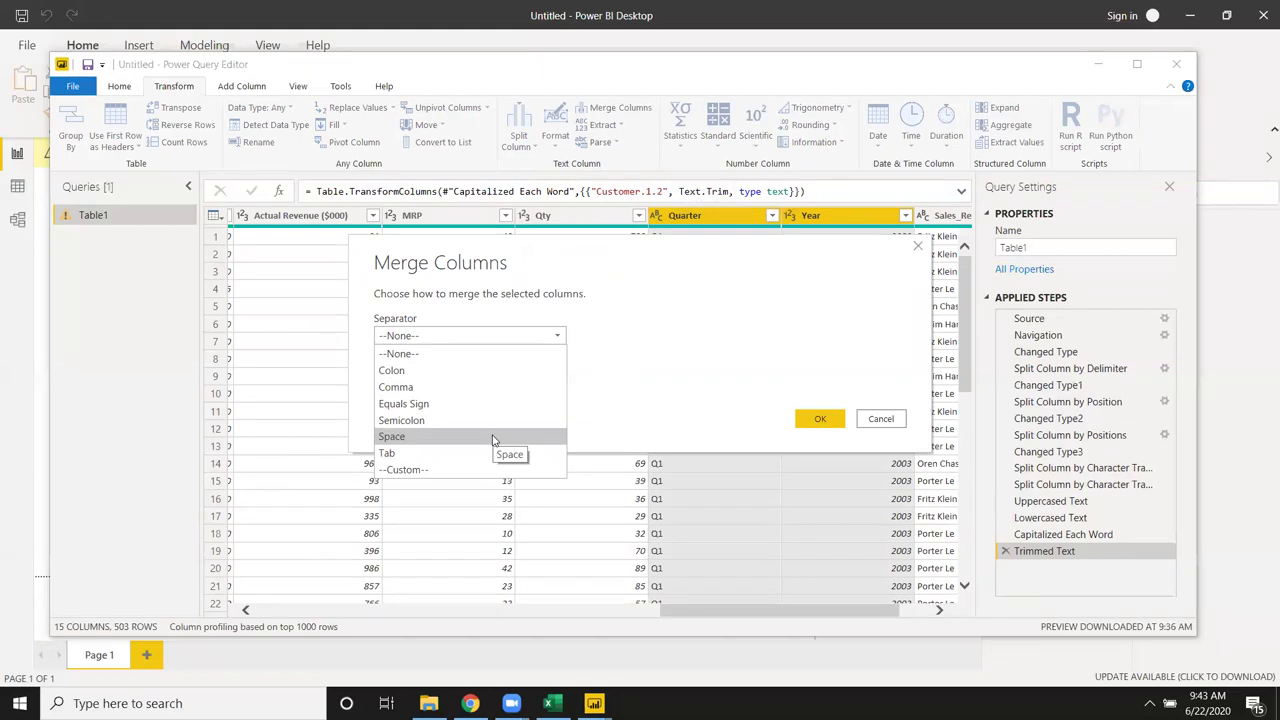
pyautogui.click(492, 437)
pyautogui.click(818, 418)
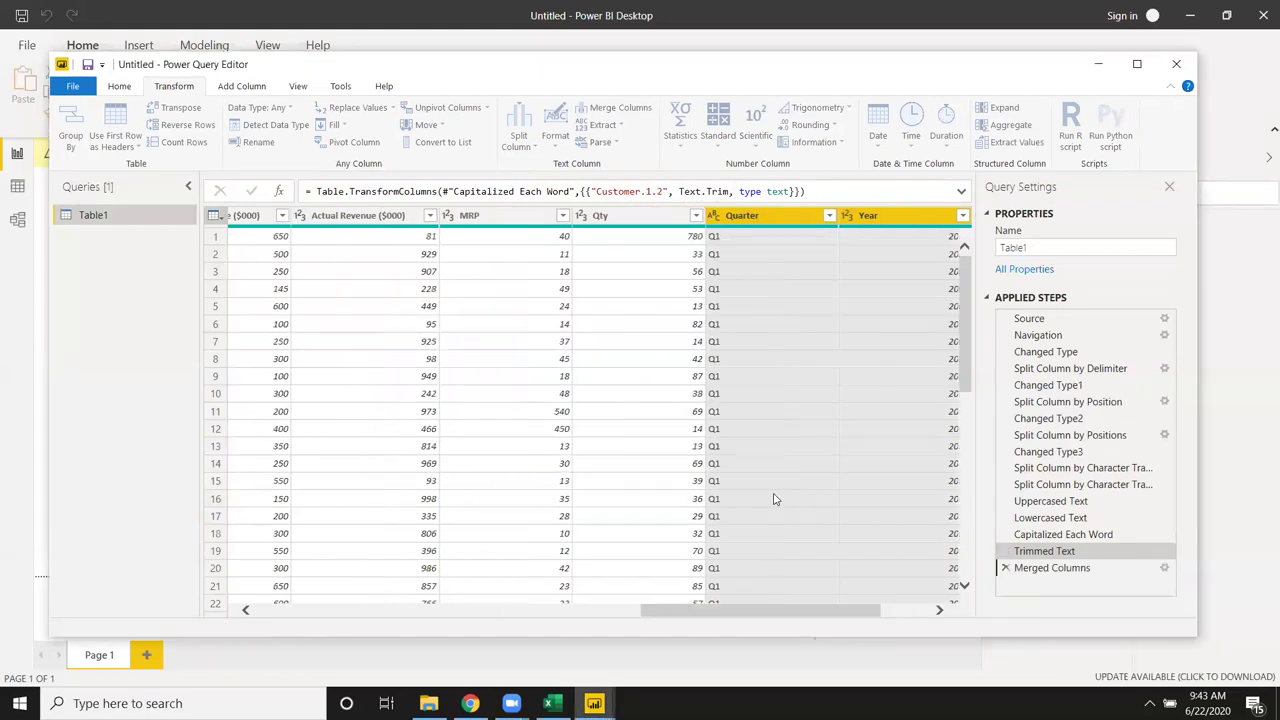
pyautogui.click(750, 238)
pyautogui.click(765, 318)
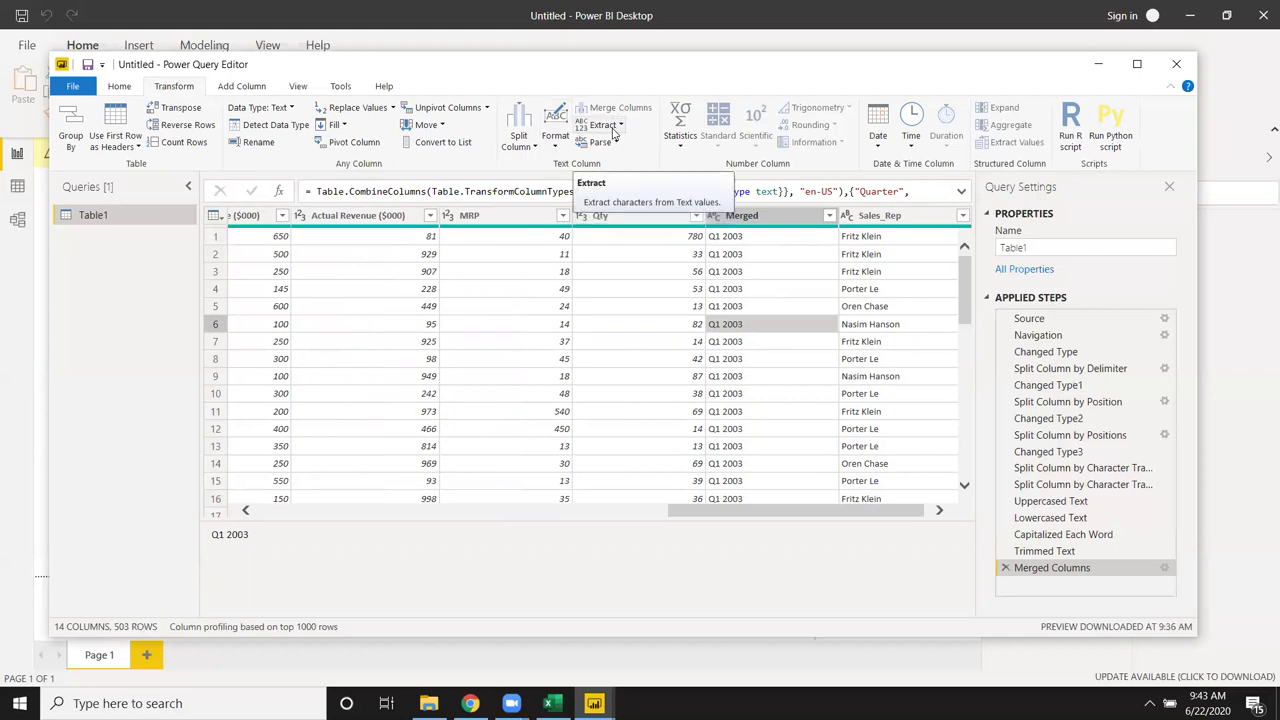
pyautogui.click(614, 133)
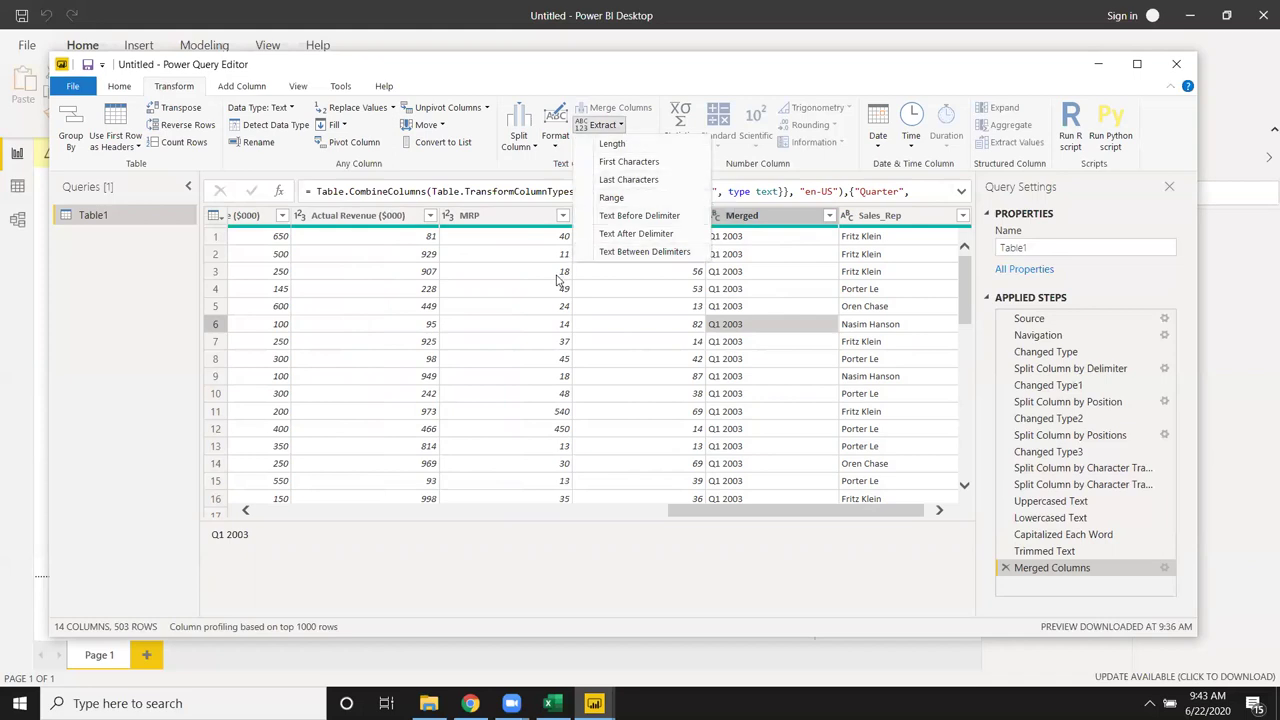
pyautogui.click(613, 144)
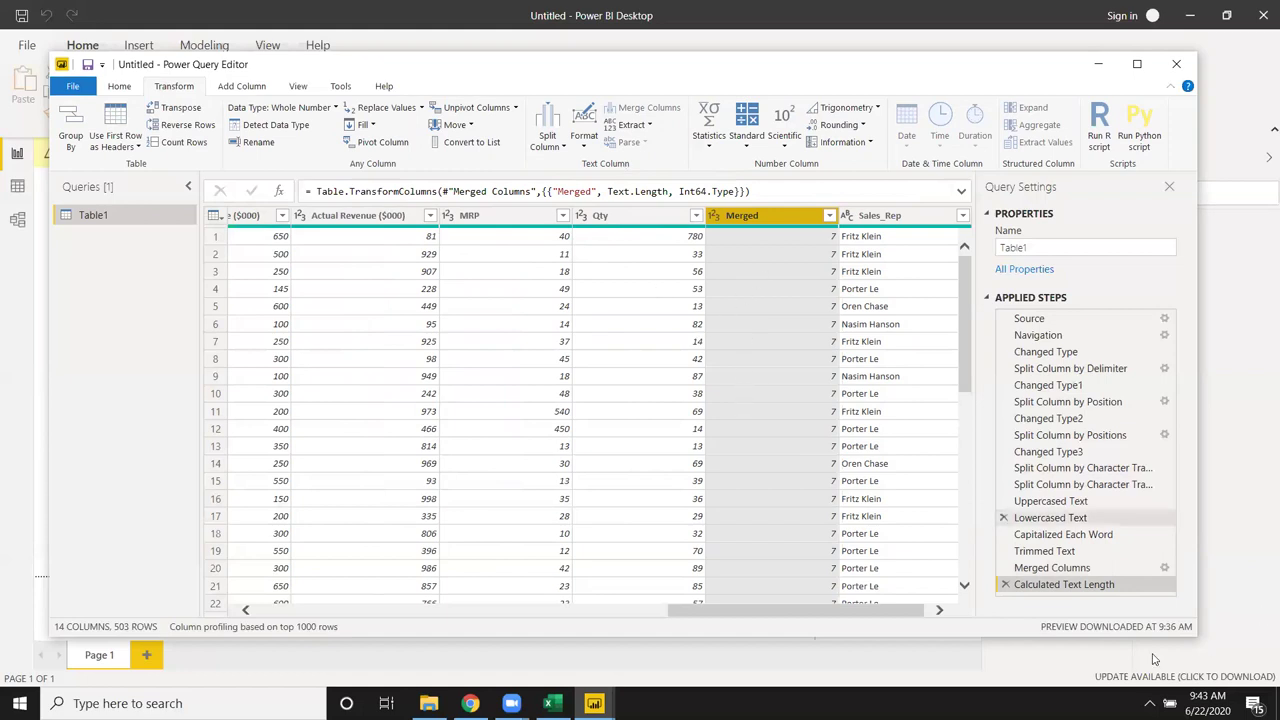
pyautogui.click(1006, 585)
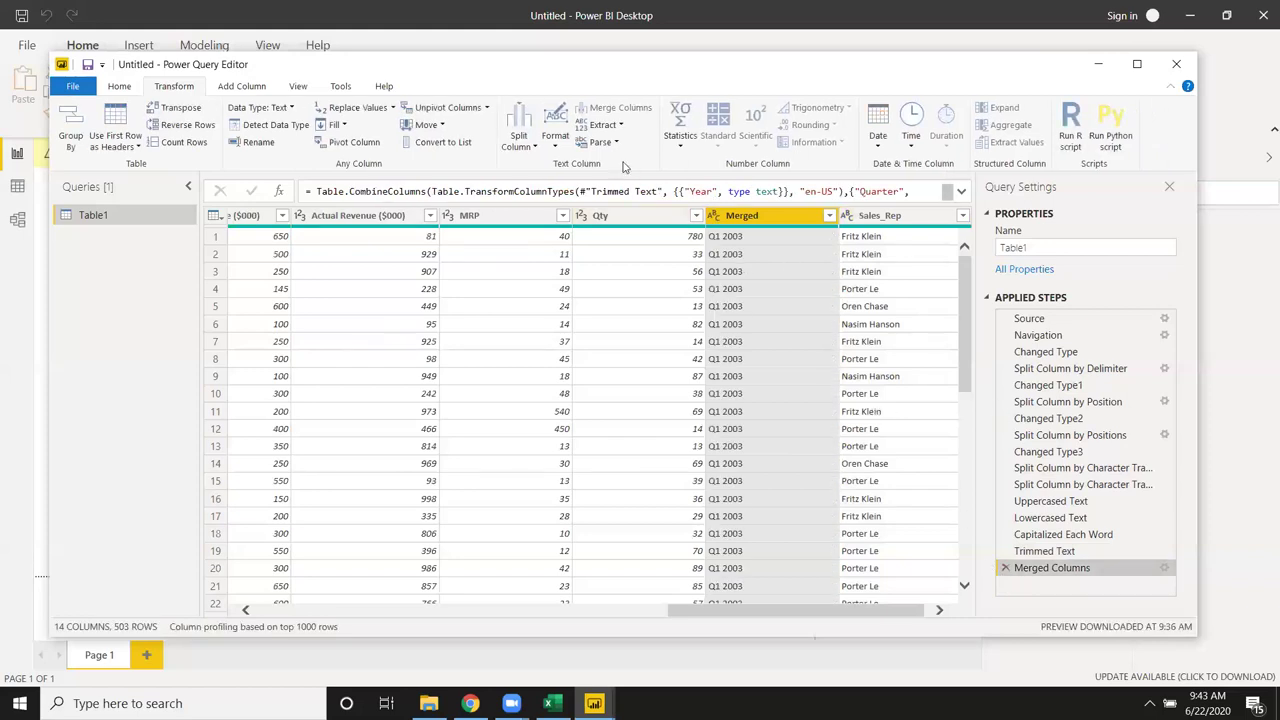
pyautogui.click(616, 130)
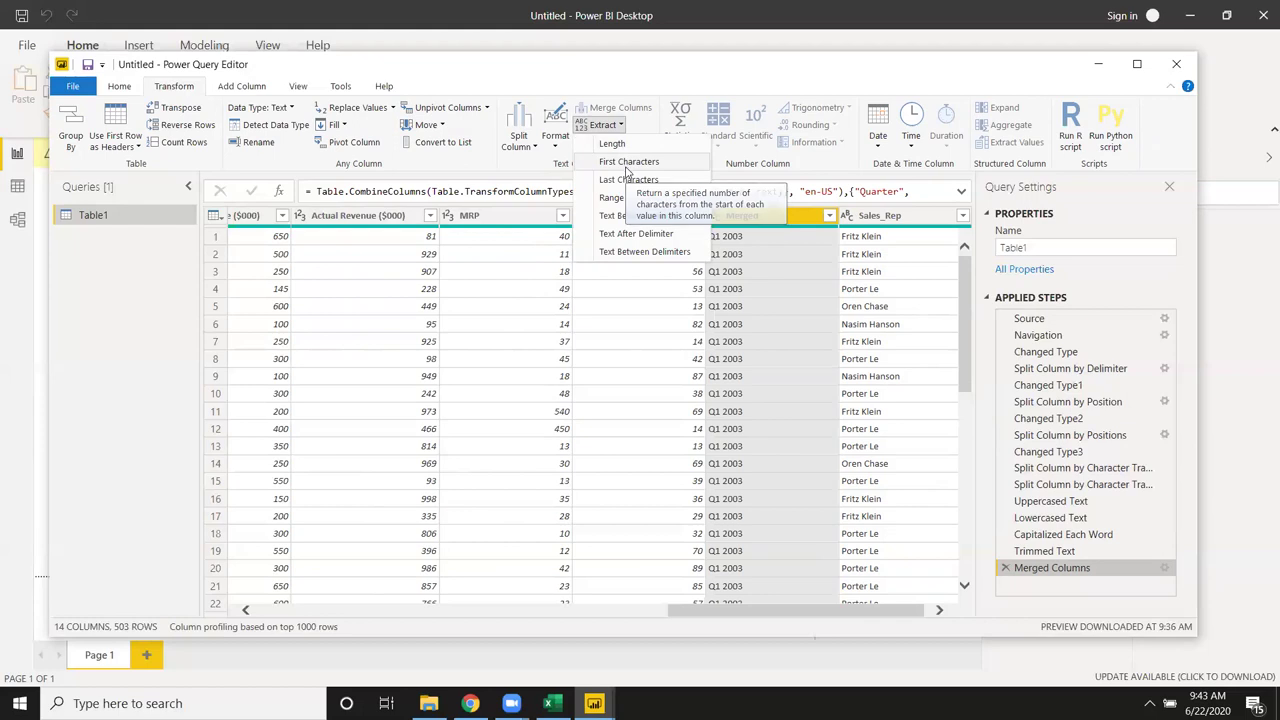
pyautogui.click(626, 166)
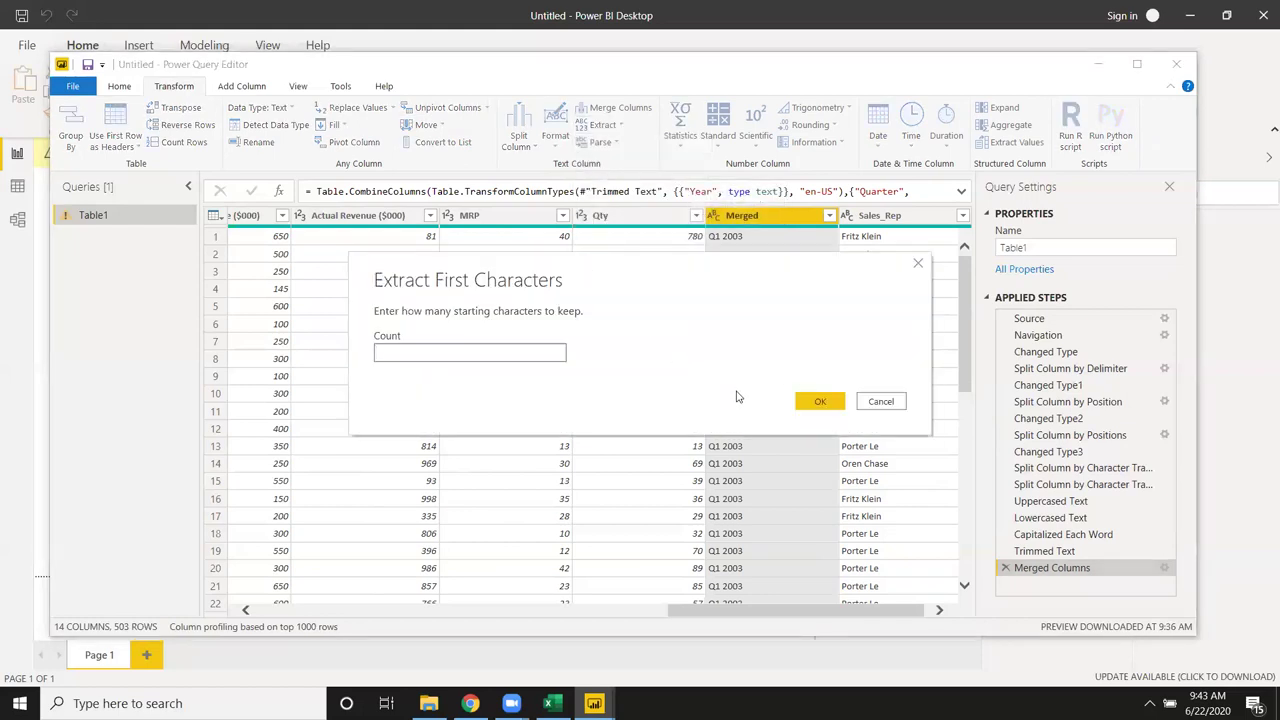
pyautogui.write('2')
pyautogui.click(820, 401)
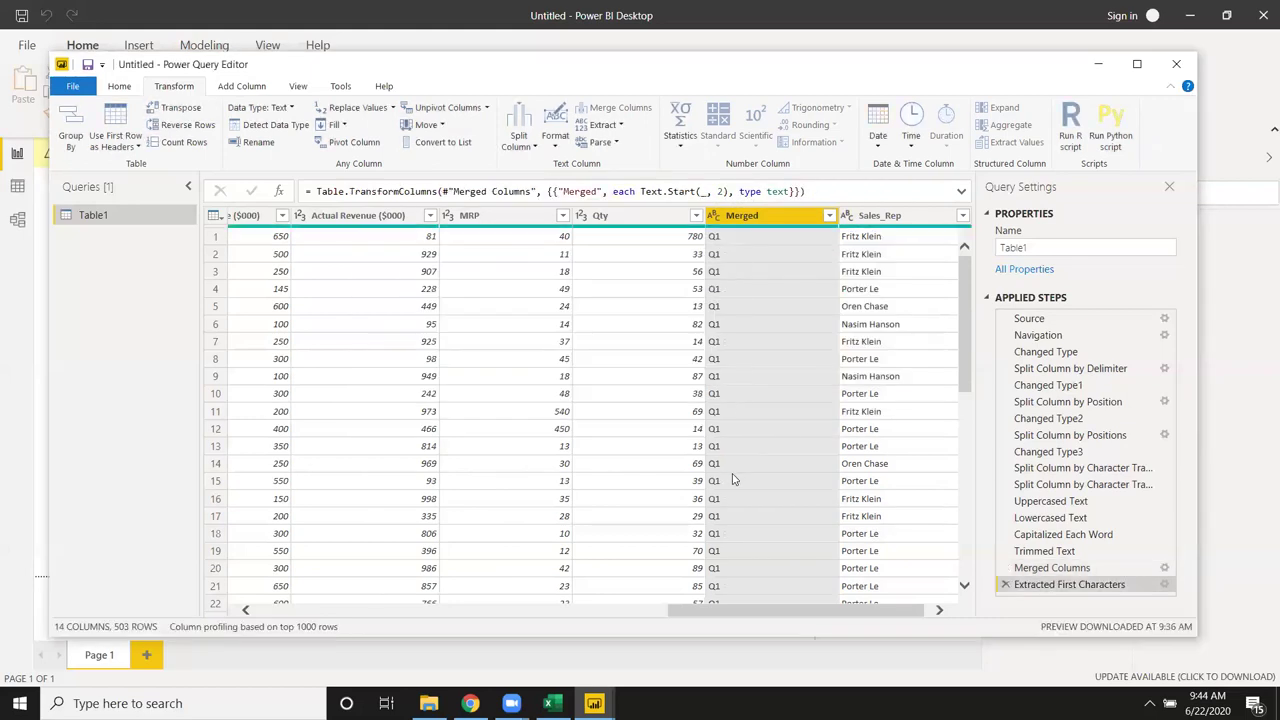
pyautogui.click(1006, 585)
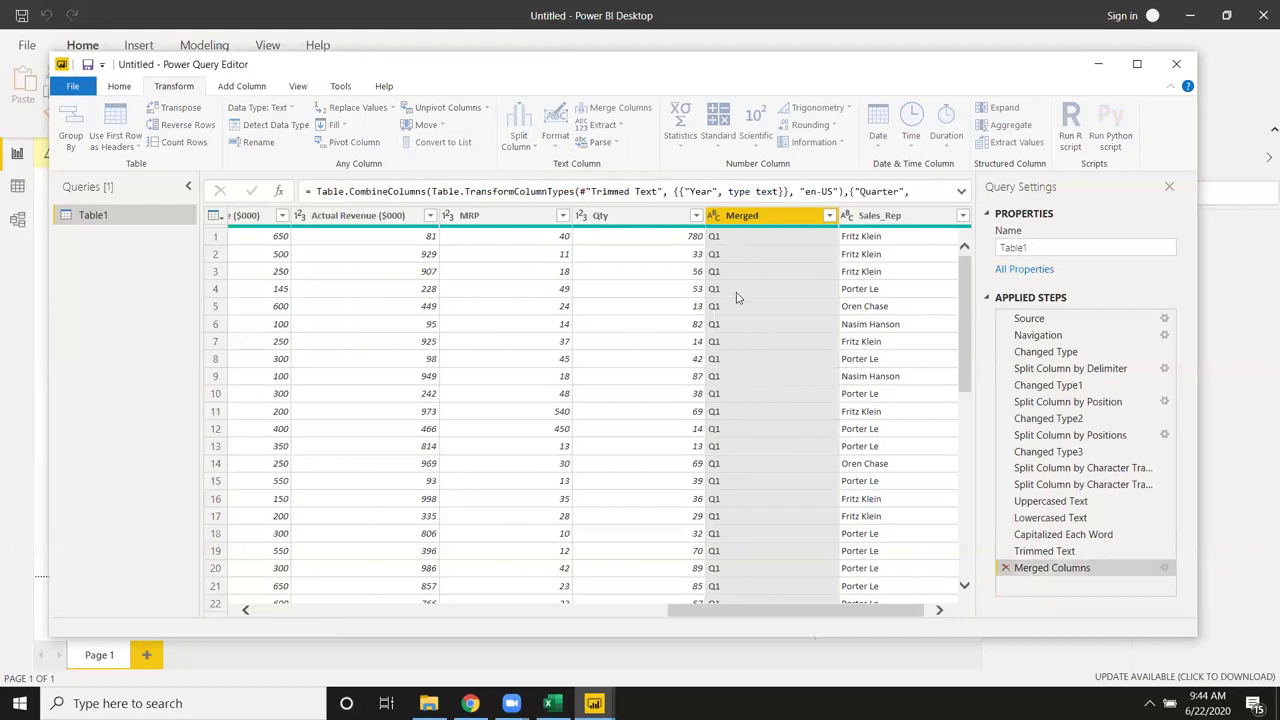
# - Extract a text range of 2 characters from index 1 of the Merged column
pyautogui.click(607, 125)
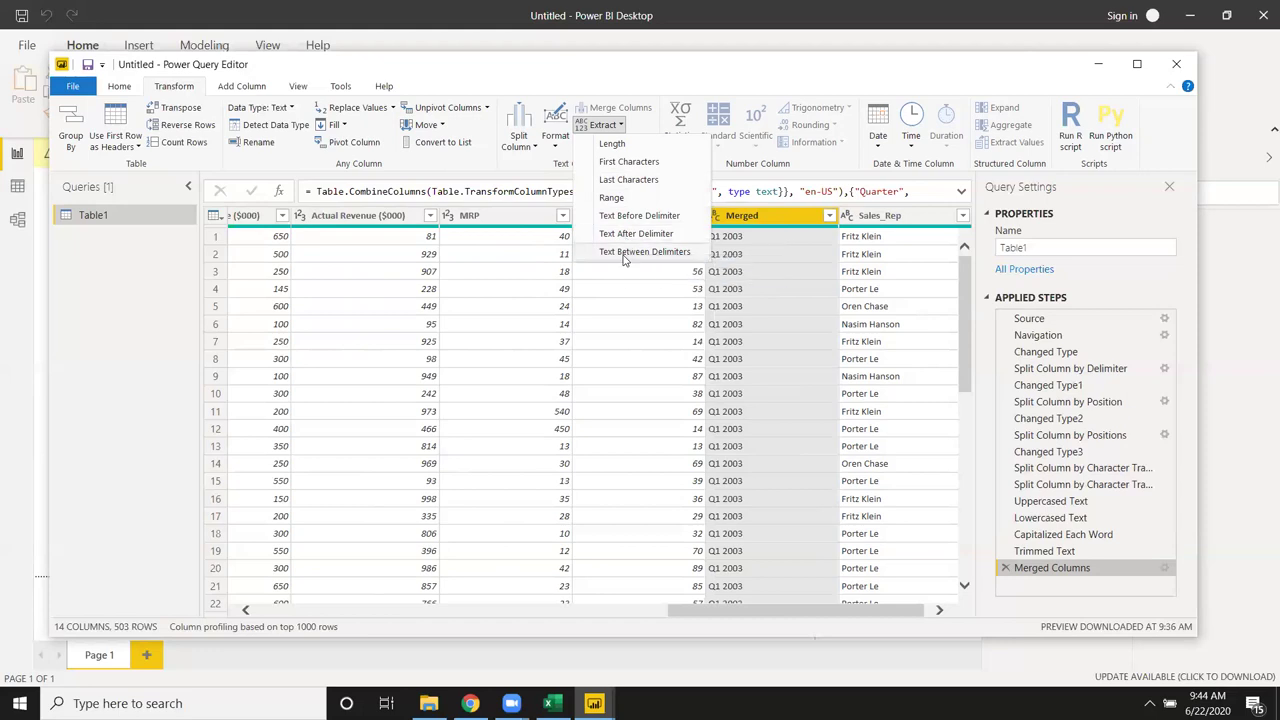
pyautogui.click(609, 201)
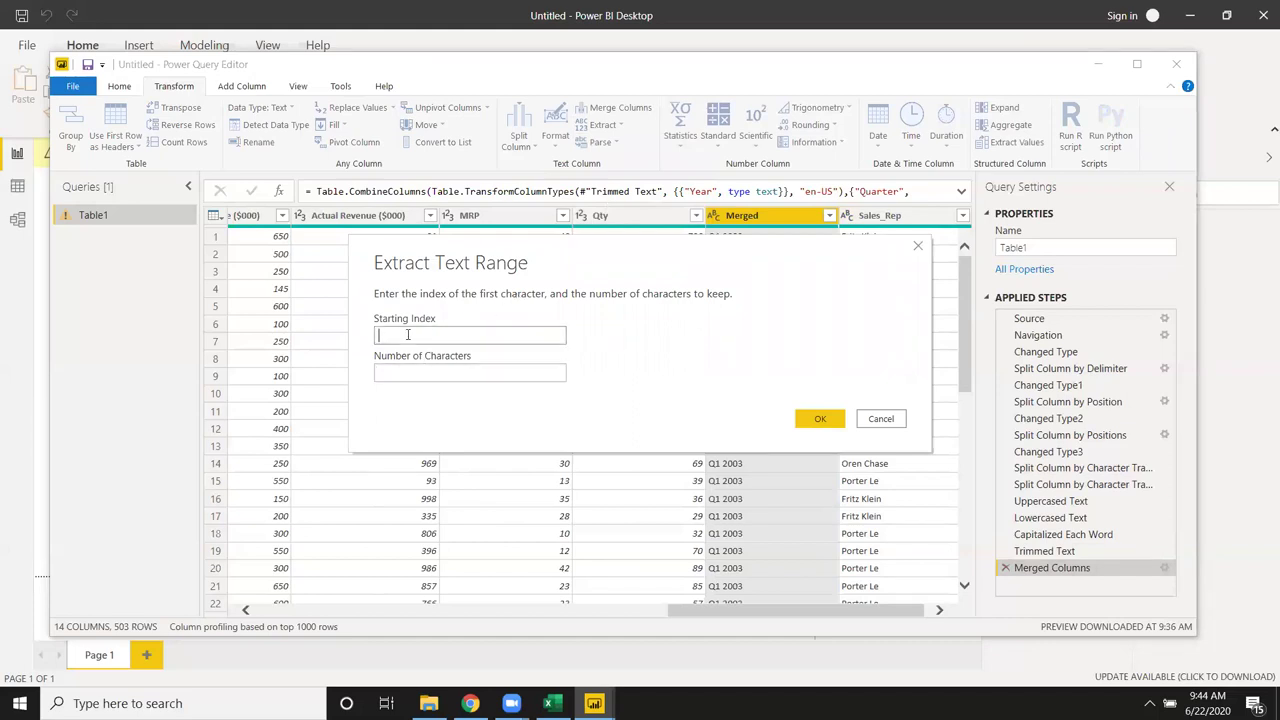
pyautogui.write('1')
pyautogui.click(524, 373)
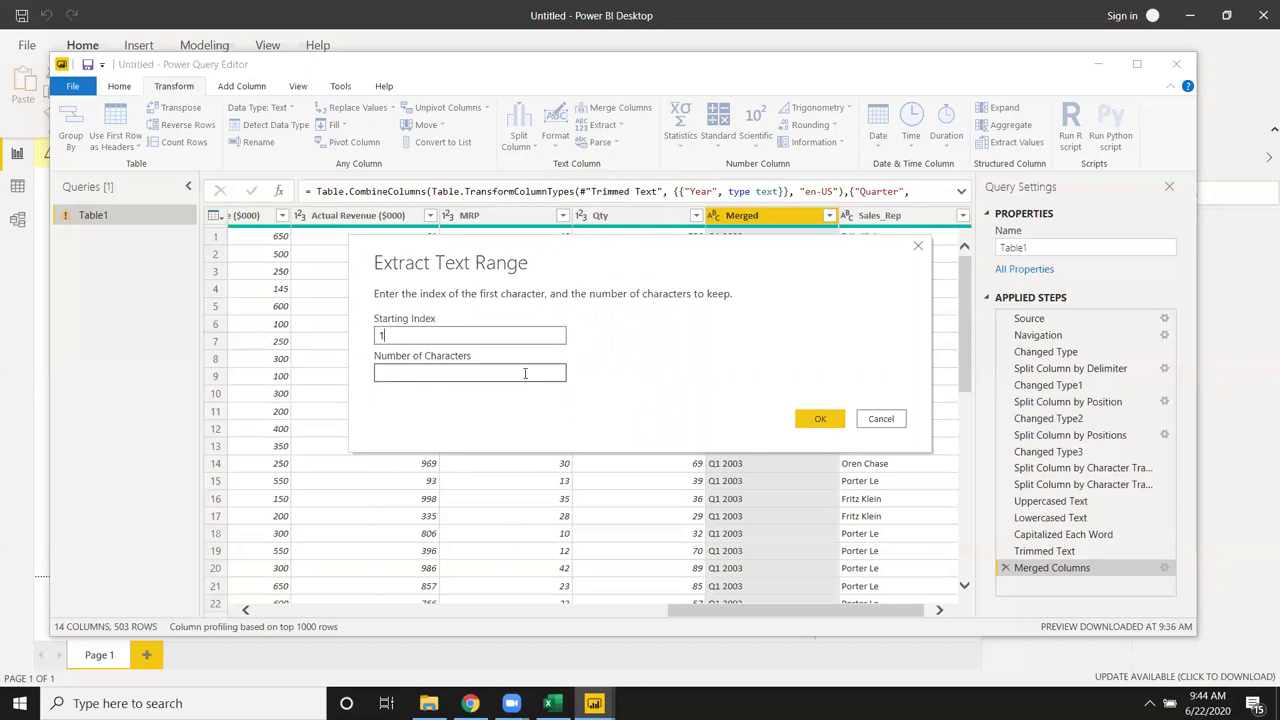
pyautogui.write('2')
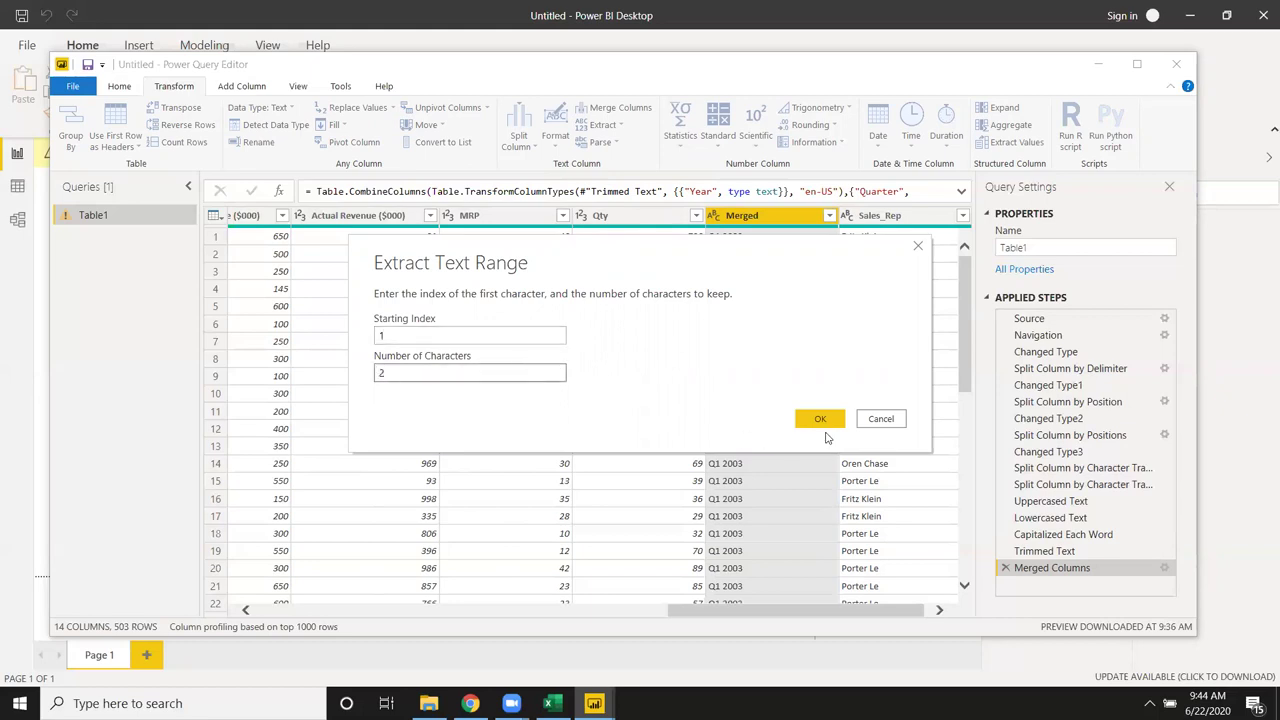
pyautogui.click(822, 420)
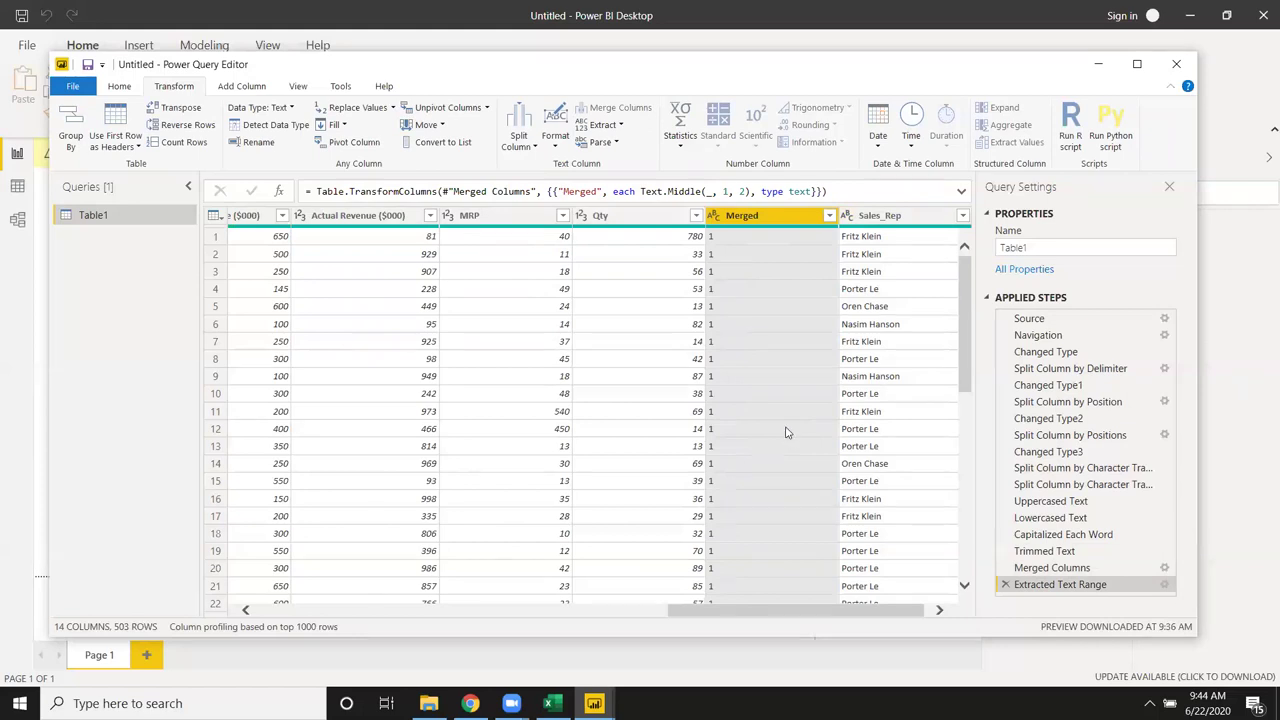
pyautogui.scroll(-4, 785, 432)
pyautogui.scroll(-4, 784, 432)
pyautogui.scroll(-4, 783, 432)
pyautogui.scroll(-3, 781, 432)
pyautogui.scroll(-3, 782, 432)
pyautogui.scroll(4, 781, 430)
pyautogui.scroll(5, 778, 420)
pyautogui.scroll(4, 770, 382)
pyautogui.scroll(3, 768, 383)
pyautogui.scroll(3, 767, 382)
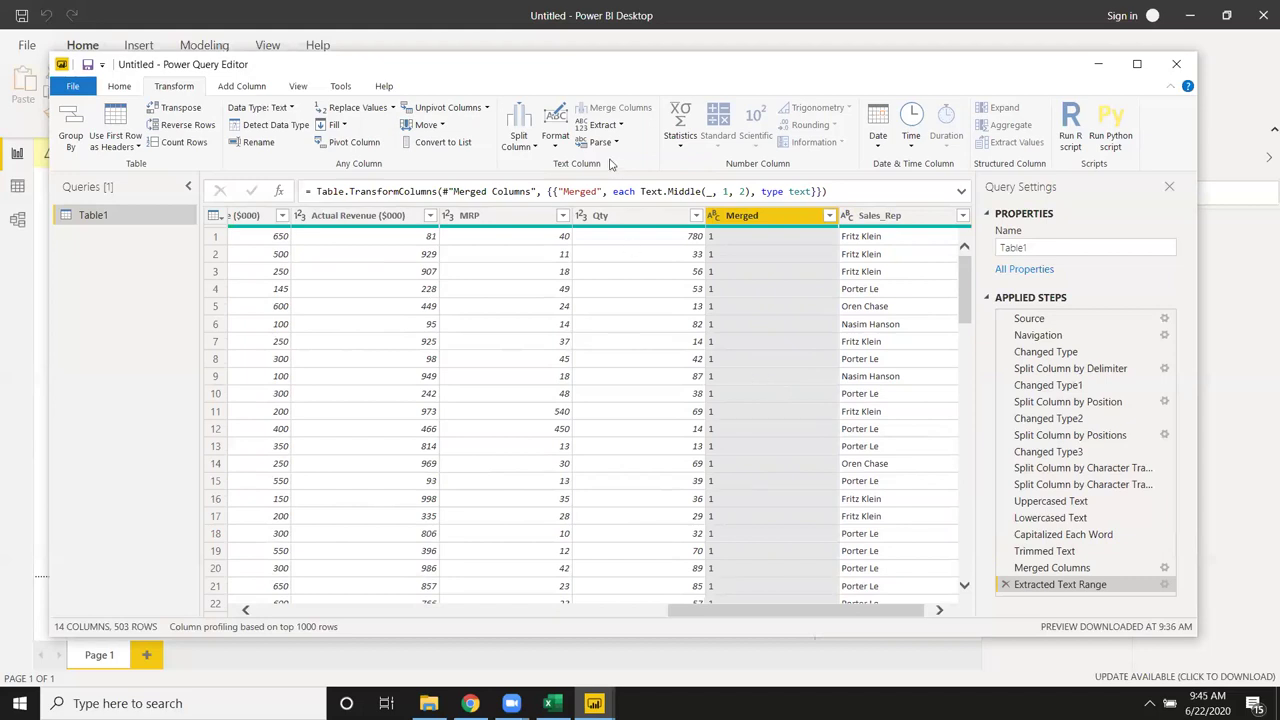
# - Remove the Extracted Text Range step so Merged shows Q1 2003, then close the editor
pyautogui.click(618, 128)
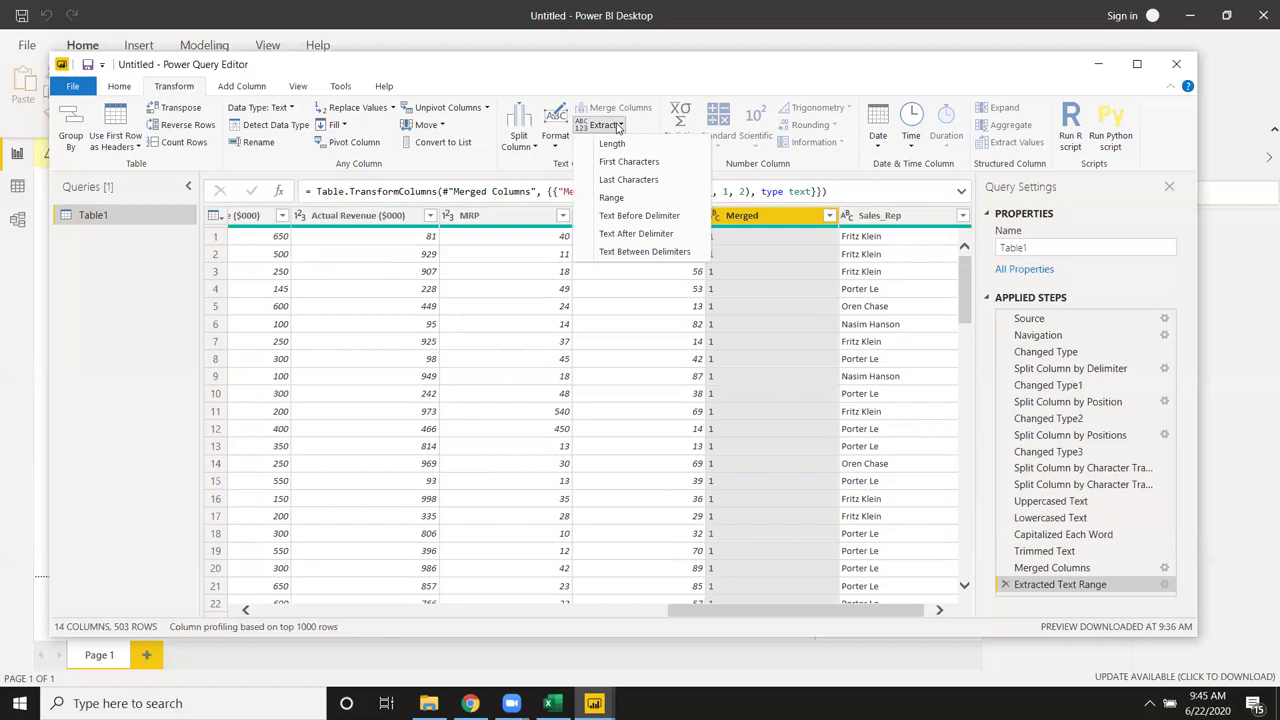
pyautogui.click(1004, 584)
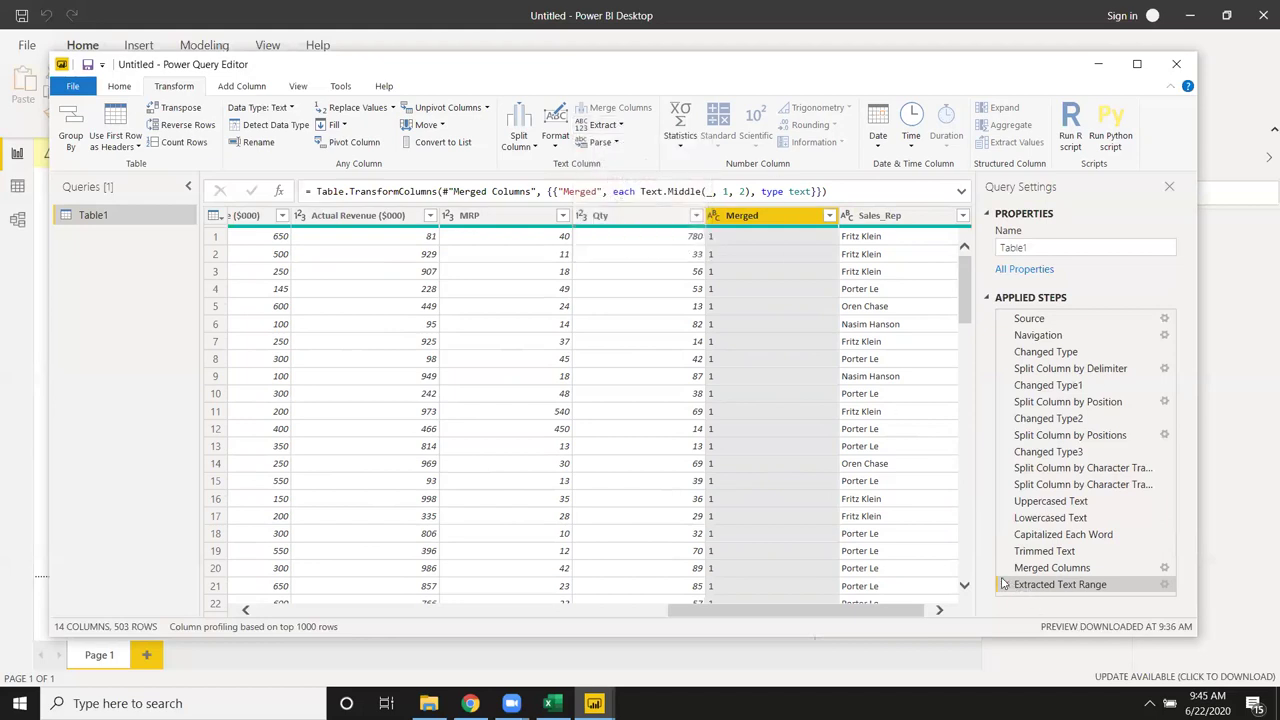
pyautogui.click(610, 128)
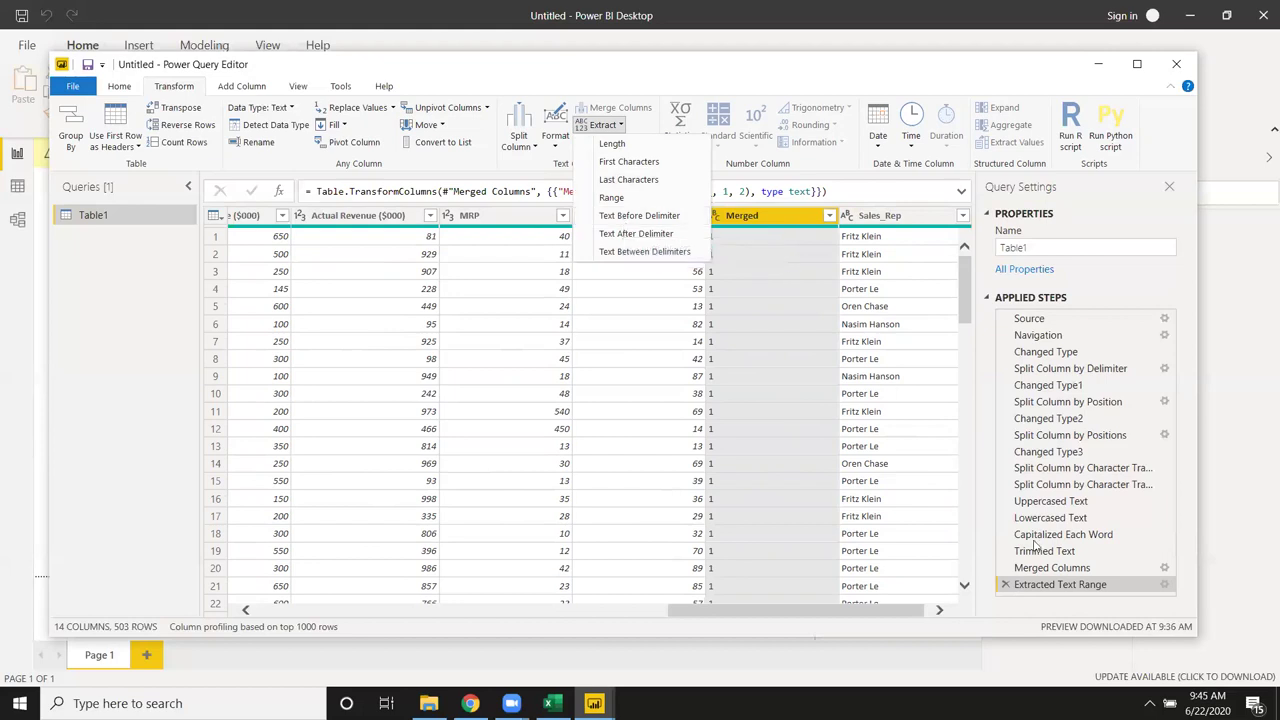
pyautogui.click(1006, 589)
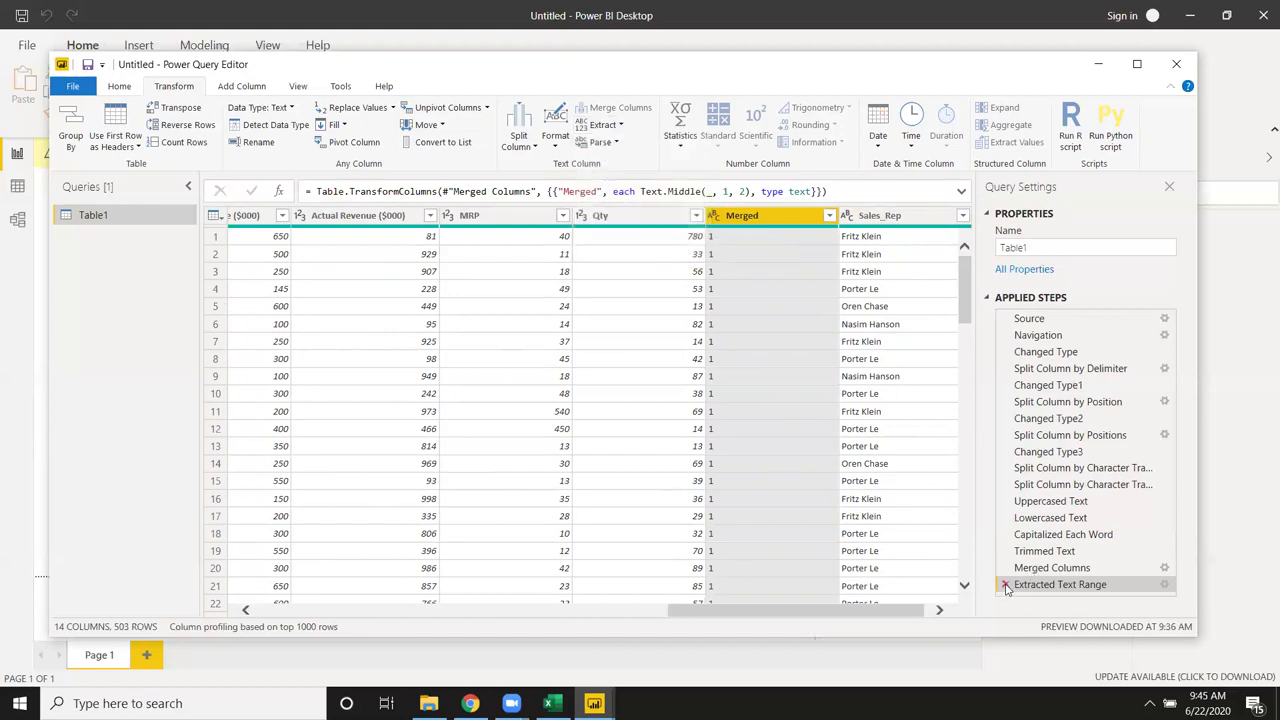
pyautogui.click(1006, 587)
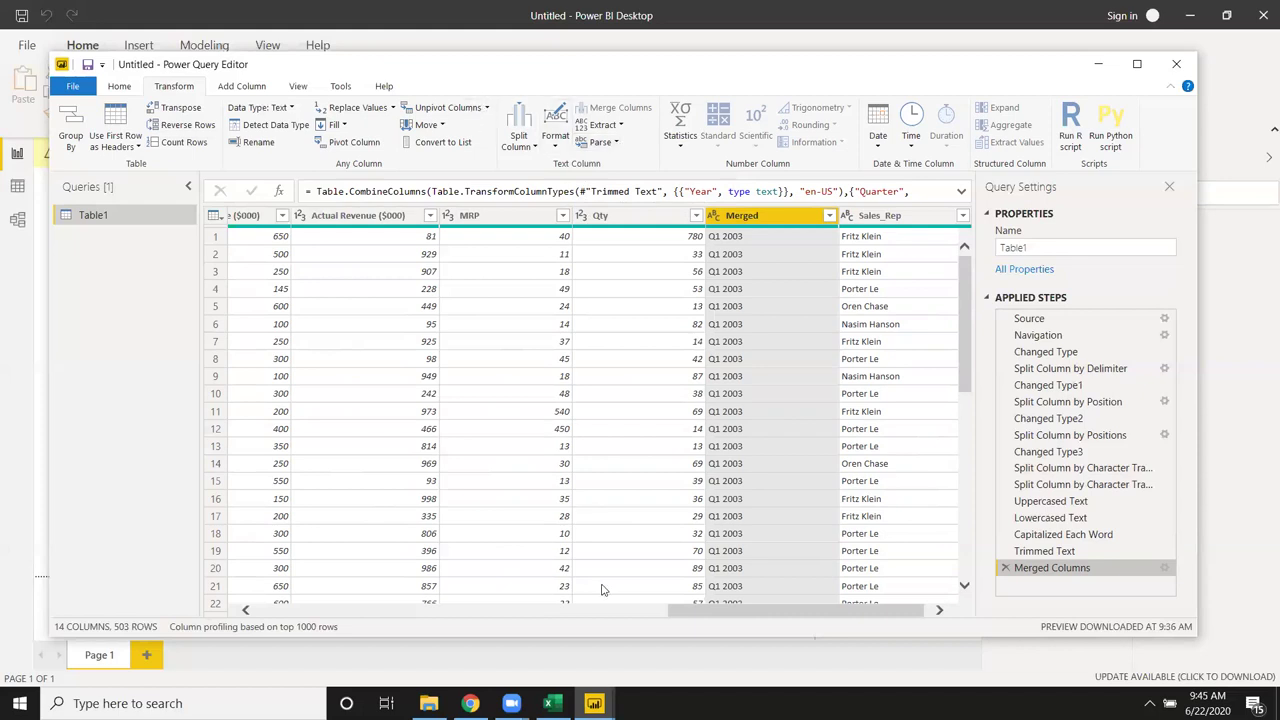
pyautogui.click(1177, 64)
# - Discard the query changes with Don't Apply and switch to the Excel workbook
pyautogui.click(725, 375)
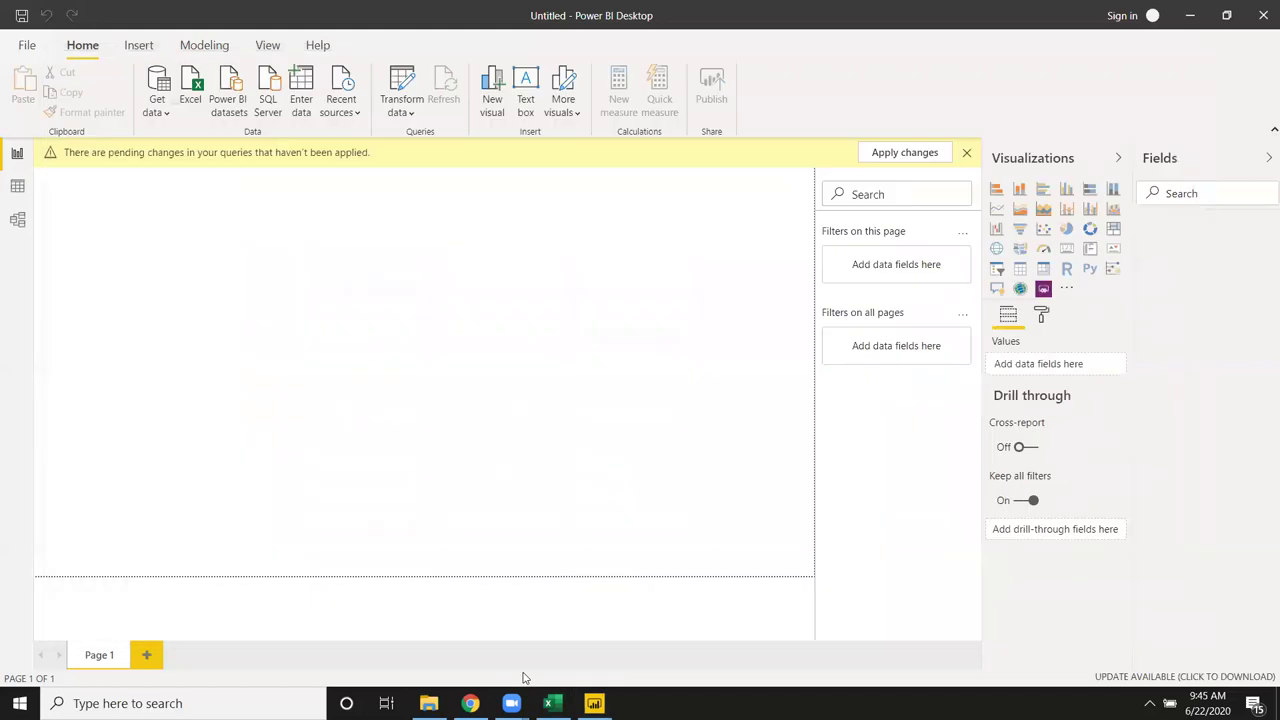
pyautogui.click(548, 703)
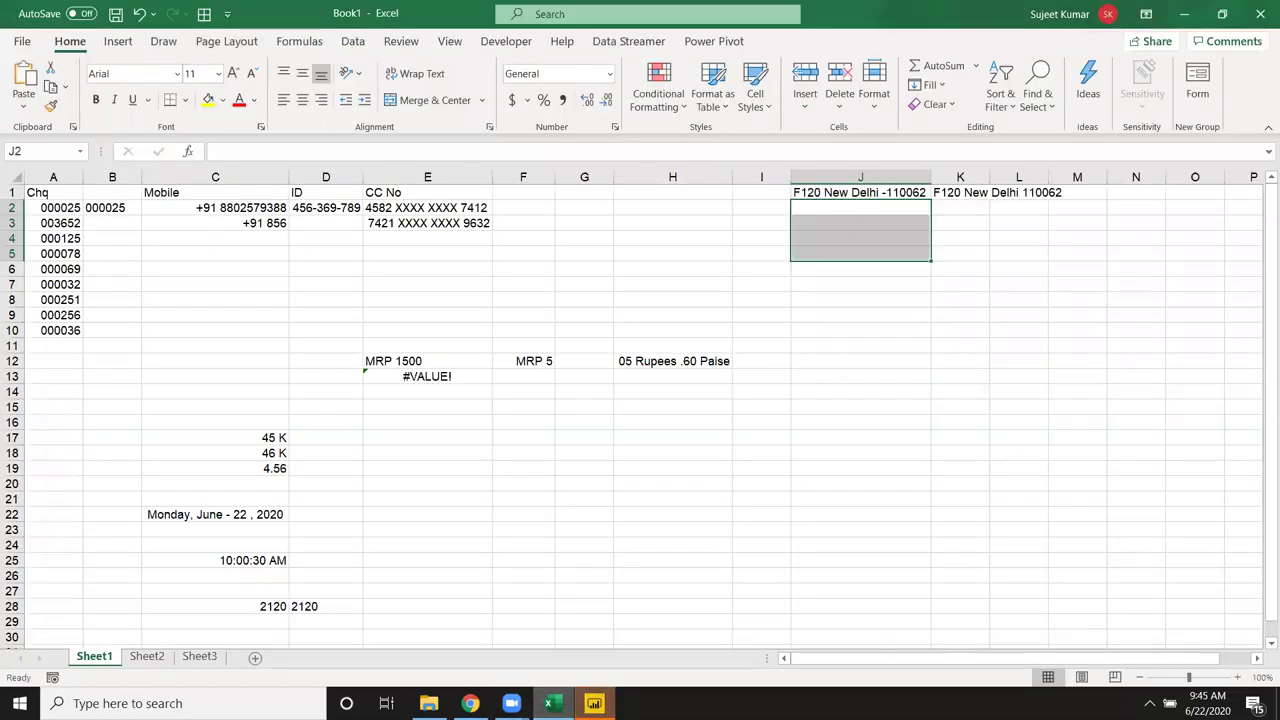
pyautogui.click(594, 703)
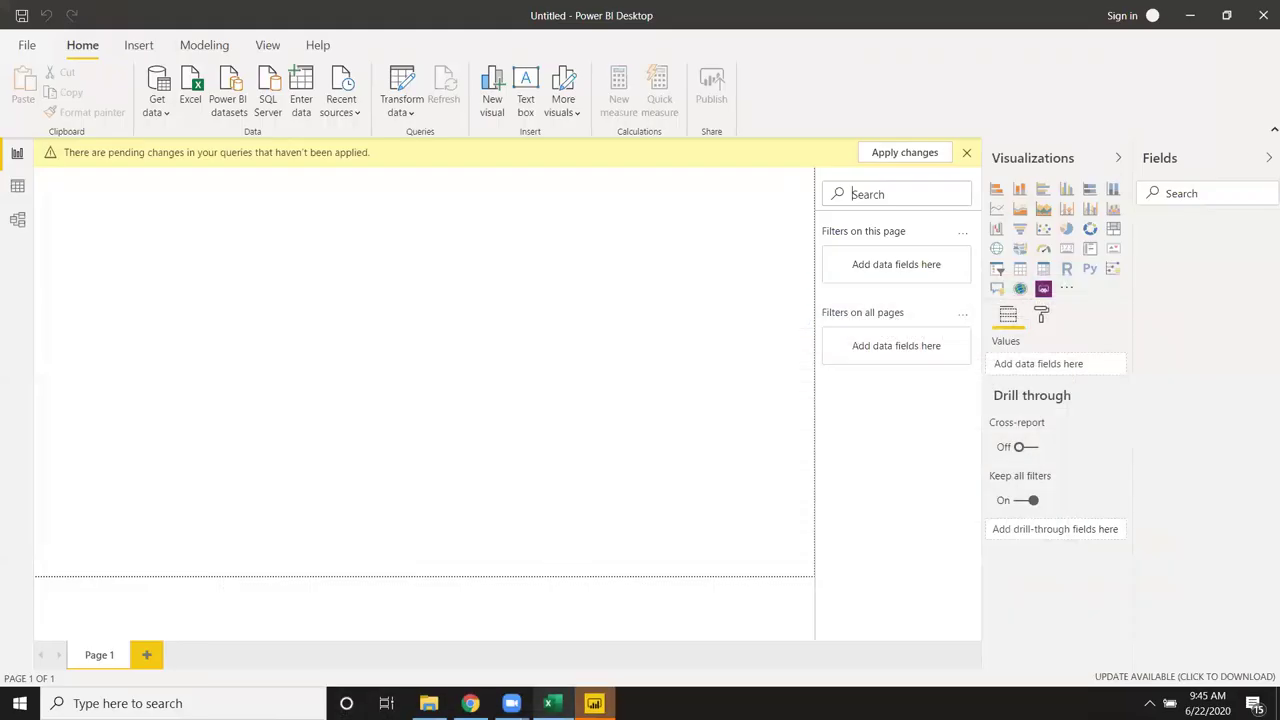
pyautogui.click(548, 703)
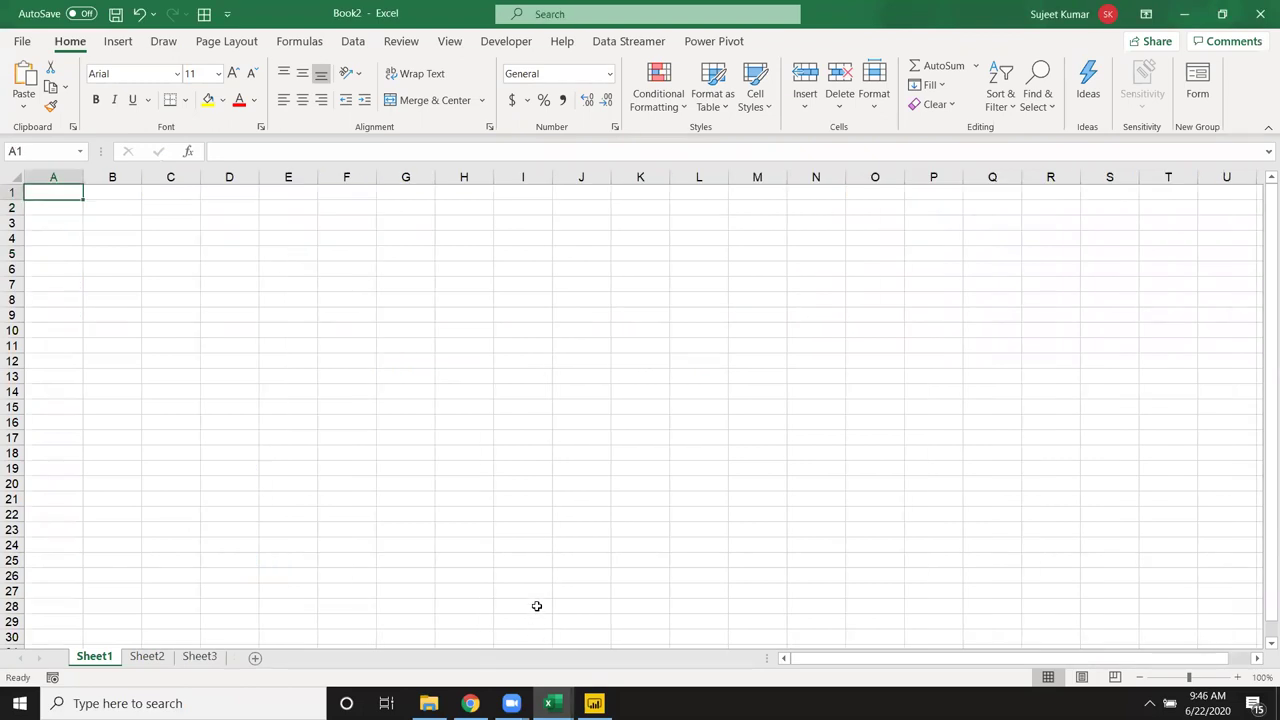
# - Enter a Name header in A1 and fill twelve names down A2:A13
pyautogui.write('NAm')
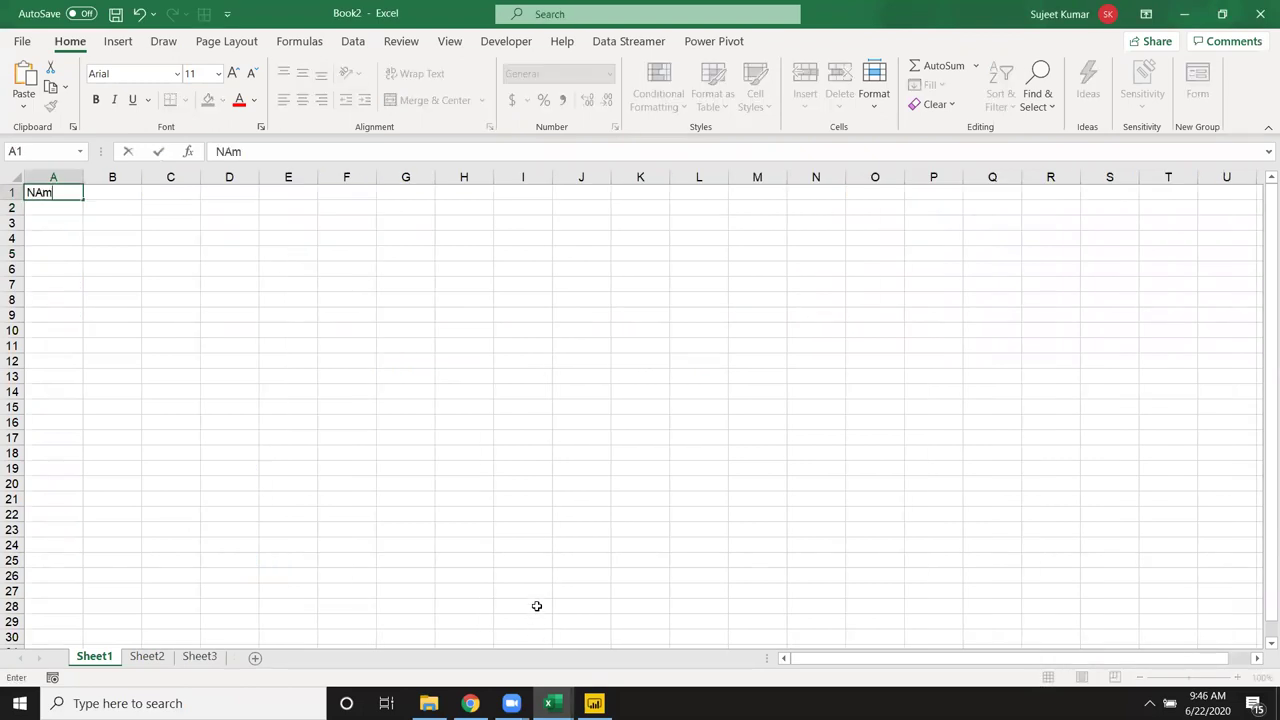
pyautogui.press('BackSpace')
pyautogui.press('BackSpace')
pyautogui.write('ame')
pyautogui.press('Return')
pyautogui.write('Puja')
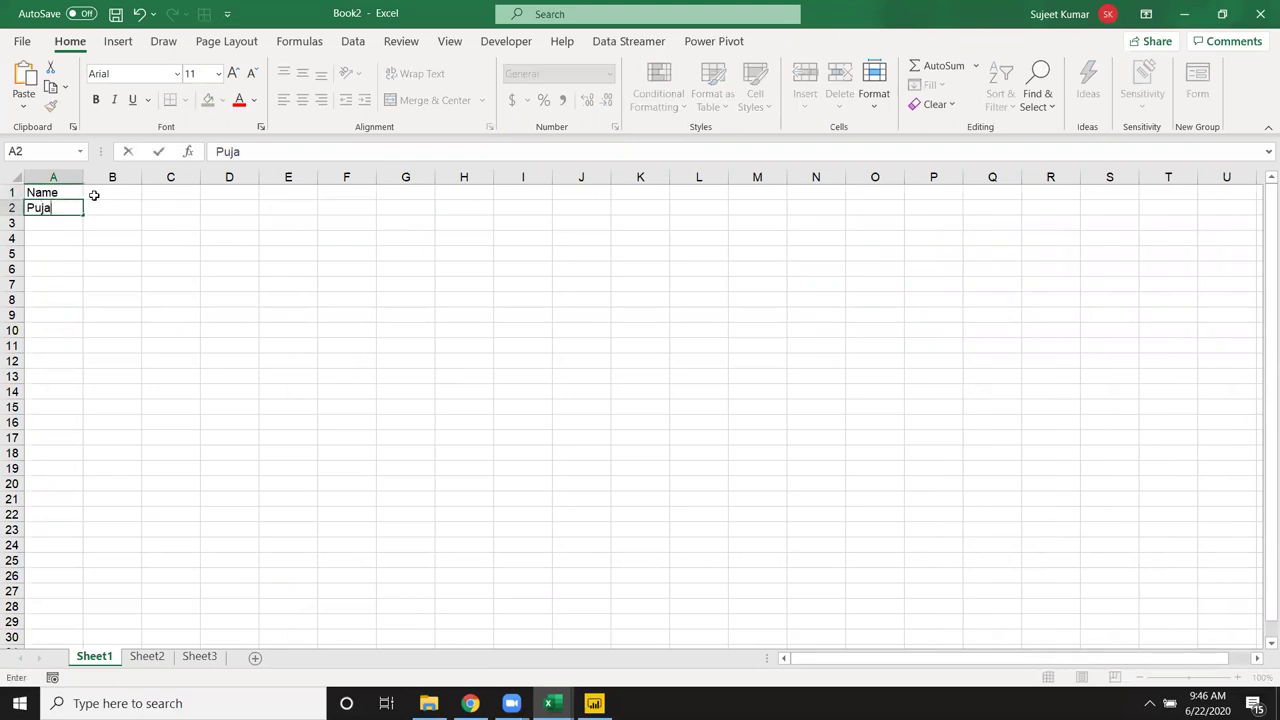
pyautogui.click(92, 195)
pyautogui.click(66, 212)
pyautogui.moveTo(83, 214); pyautogui.dragTo(76, 402)
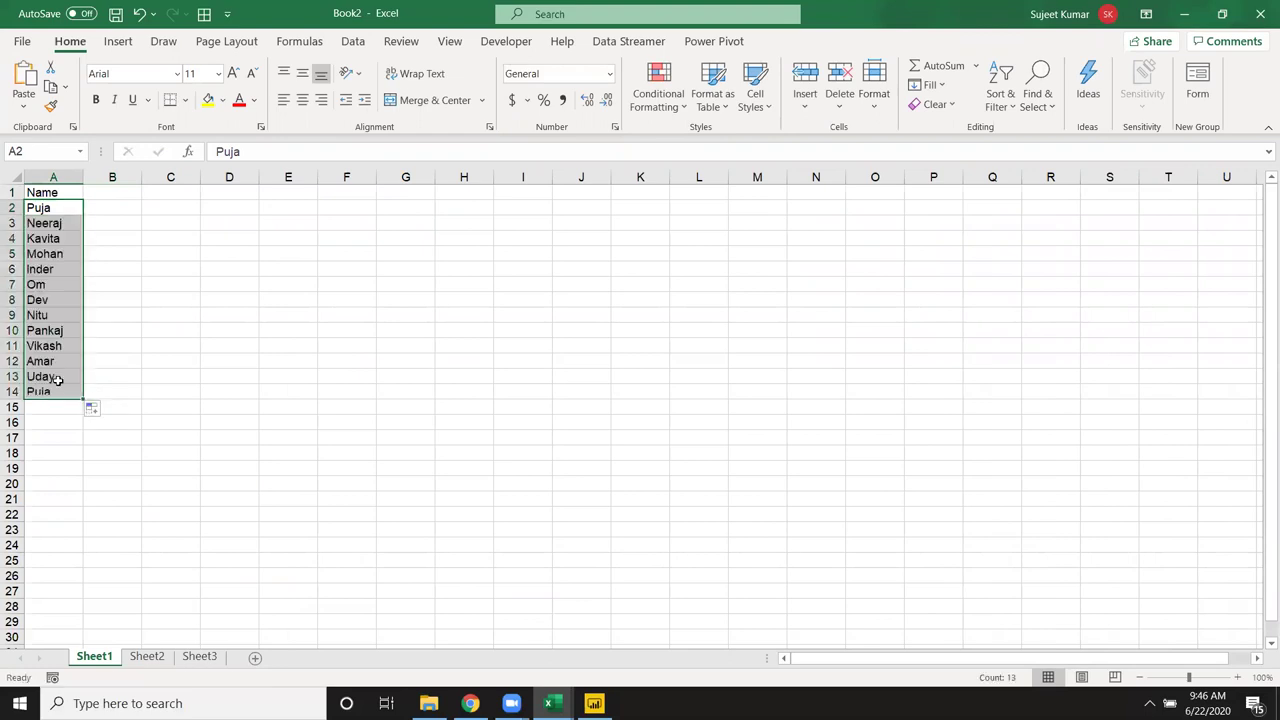
pyautogui.click(57, 390)
pyautogui.press('Delete')
# - Add month headers Jan through Dec across B1:M1
pyautogui.click(56, 382)
pyautogui.hotkey('ctrl', 'Up')
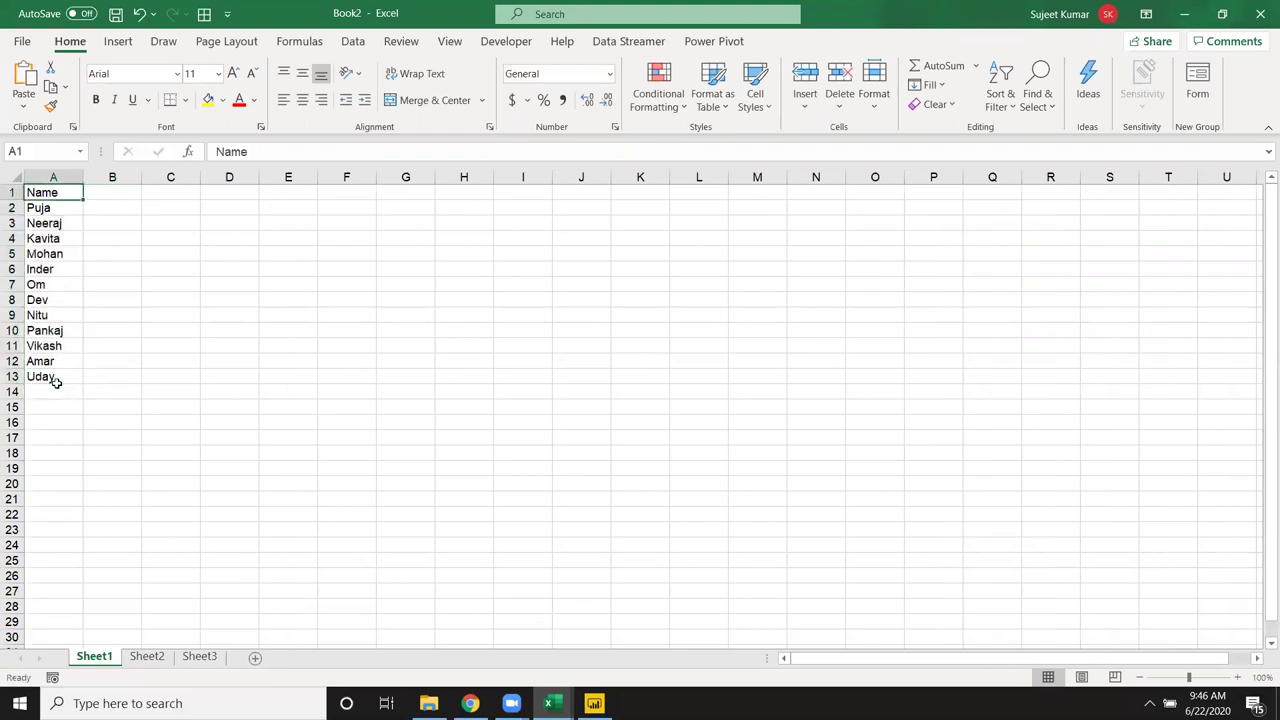
pyautogui.press('Right')
pyautogui.write('J')
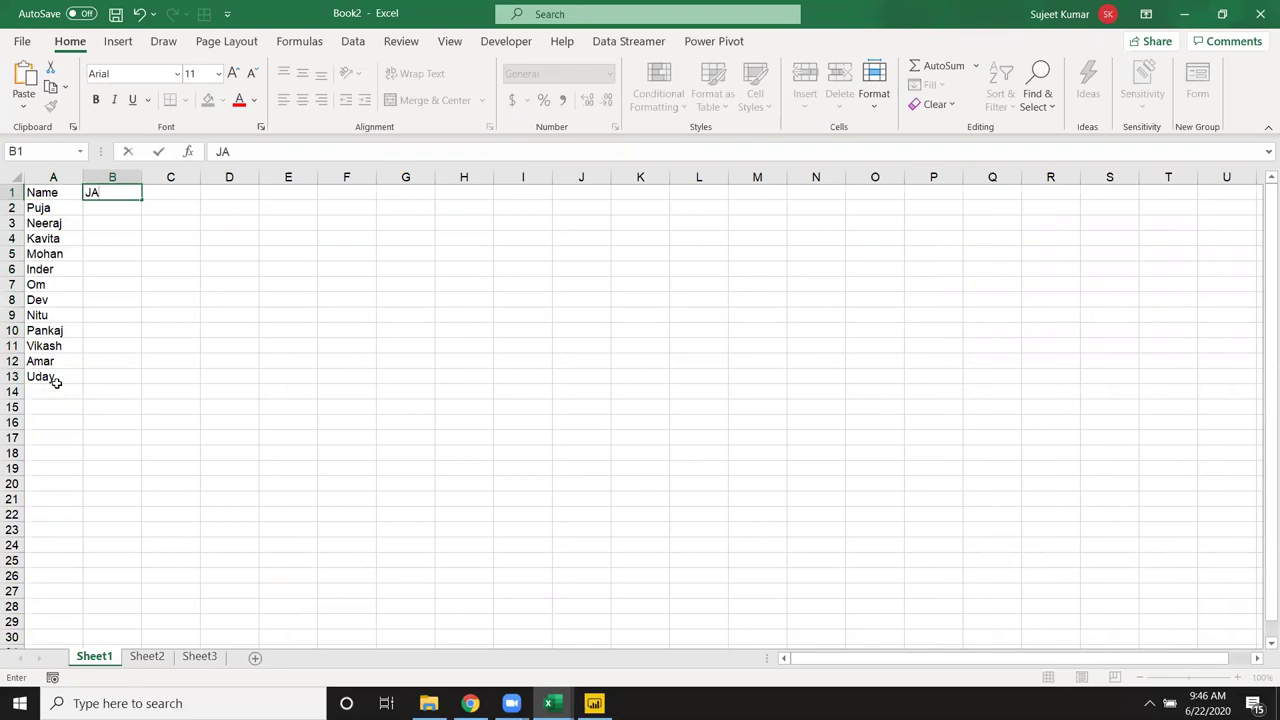
pyautogui.click(85, 232)
pyautogui.click(120, 192)
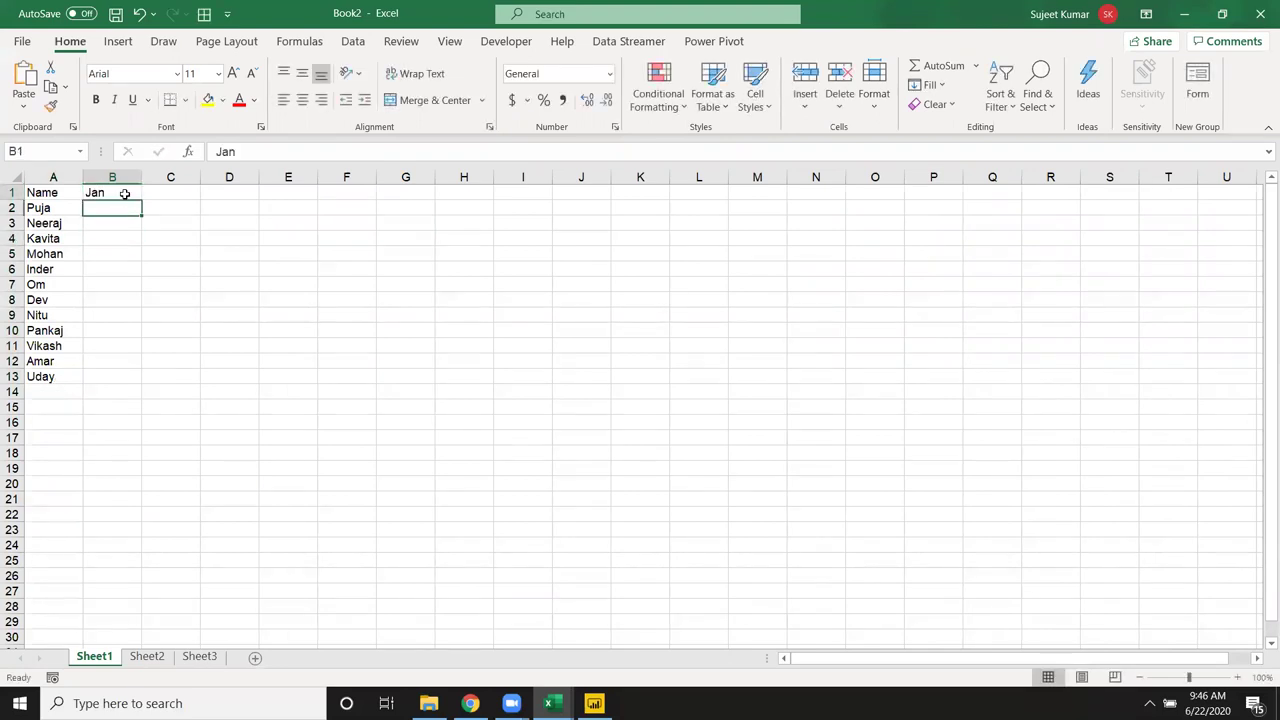
pyautogui.moveTo(142, 197); pyautogui.dragTo(662, 216)
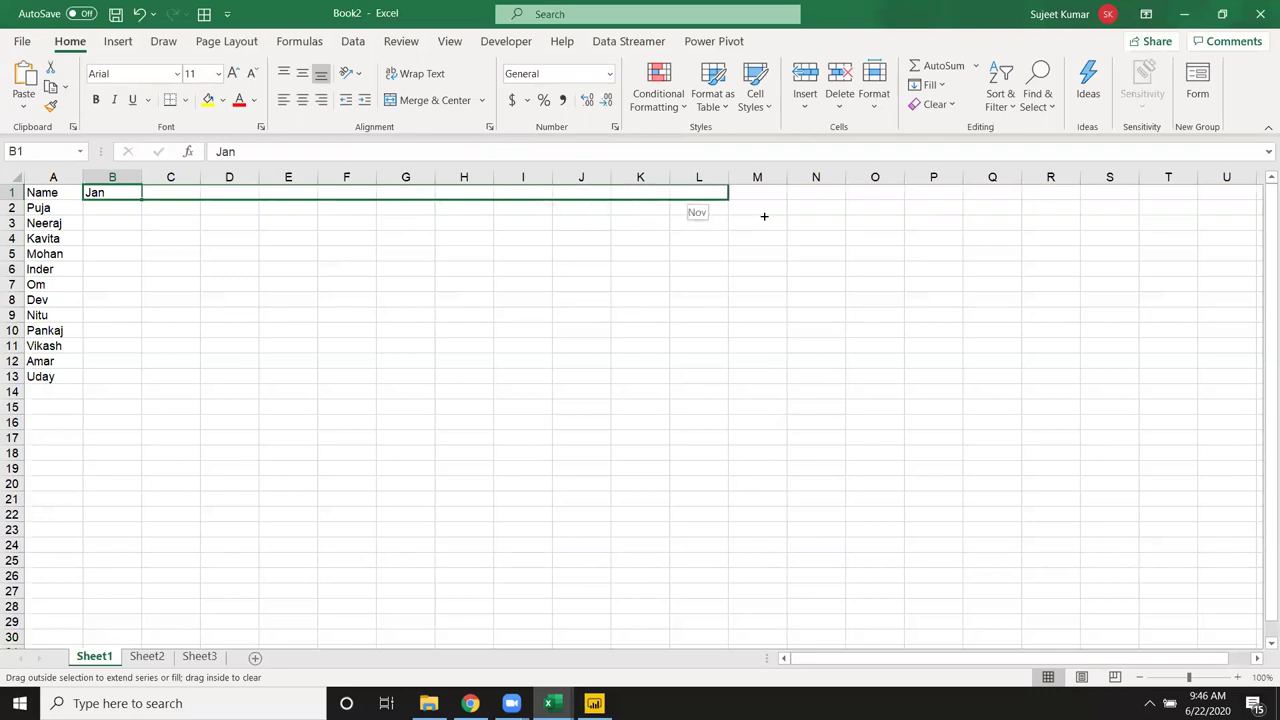
pyautogui.moveTo(709, 216); pyautogui.dragTo(766, 214)
# - Fill B2:M13 with the formula =RANDBETWEEN(10,90)
pyautogui.click(135, 221)
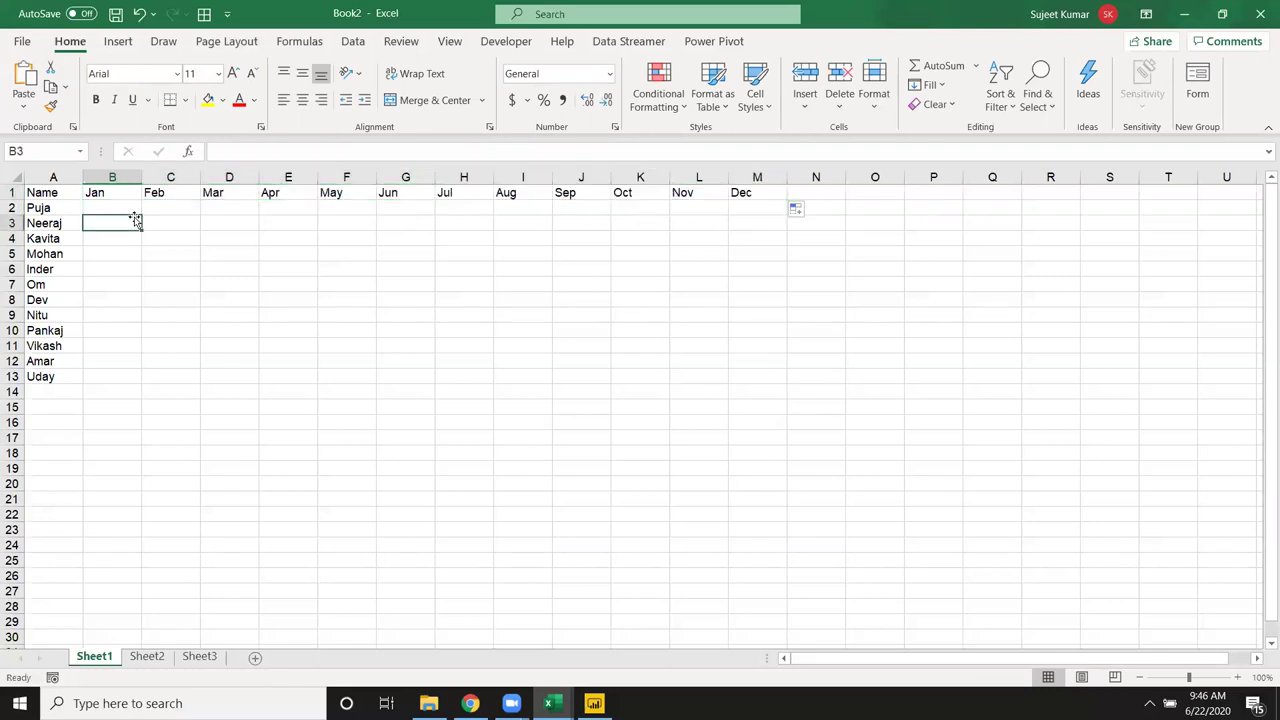
pyautogui.press('Up')
pyautogui.write('=')
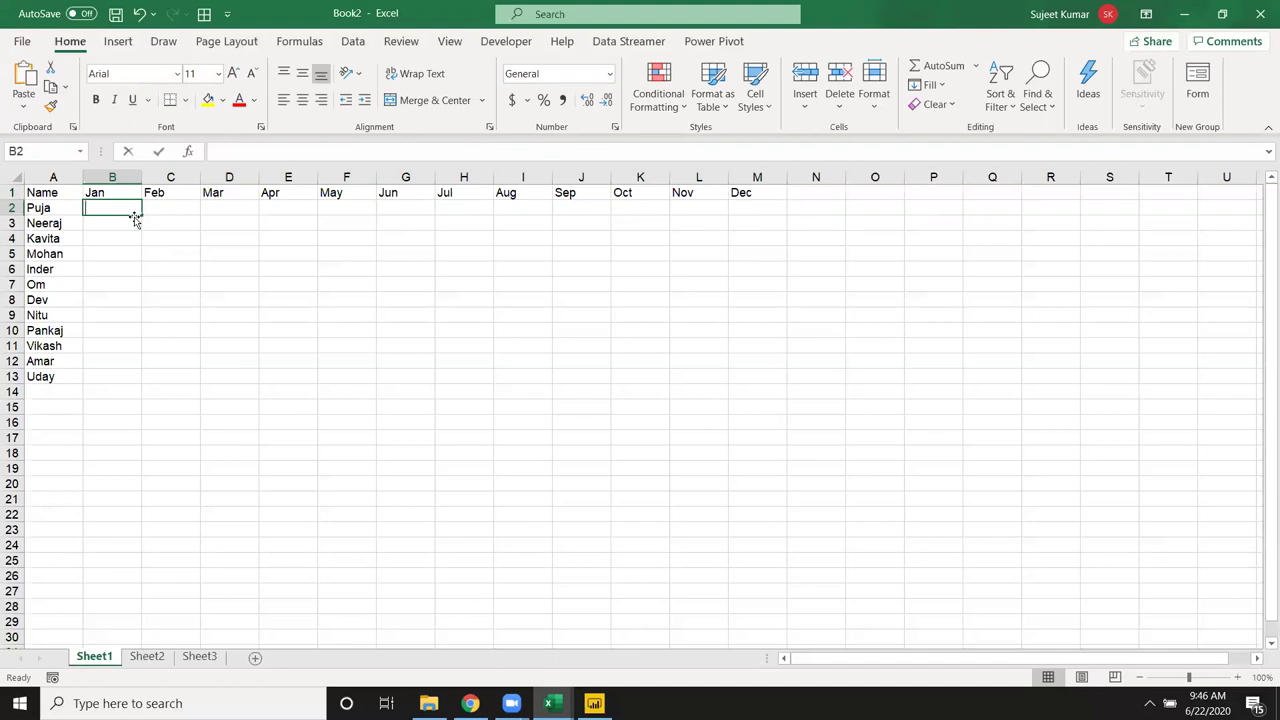
pyautogui.write('ra')
pyautogui.press('Down')
pyautogui.press('Down')
pyautogui.press('Down')
pyautogui.press('Tab')
pyautogui.write('1')
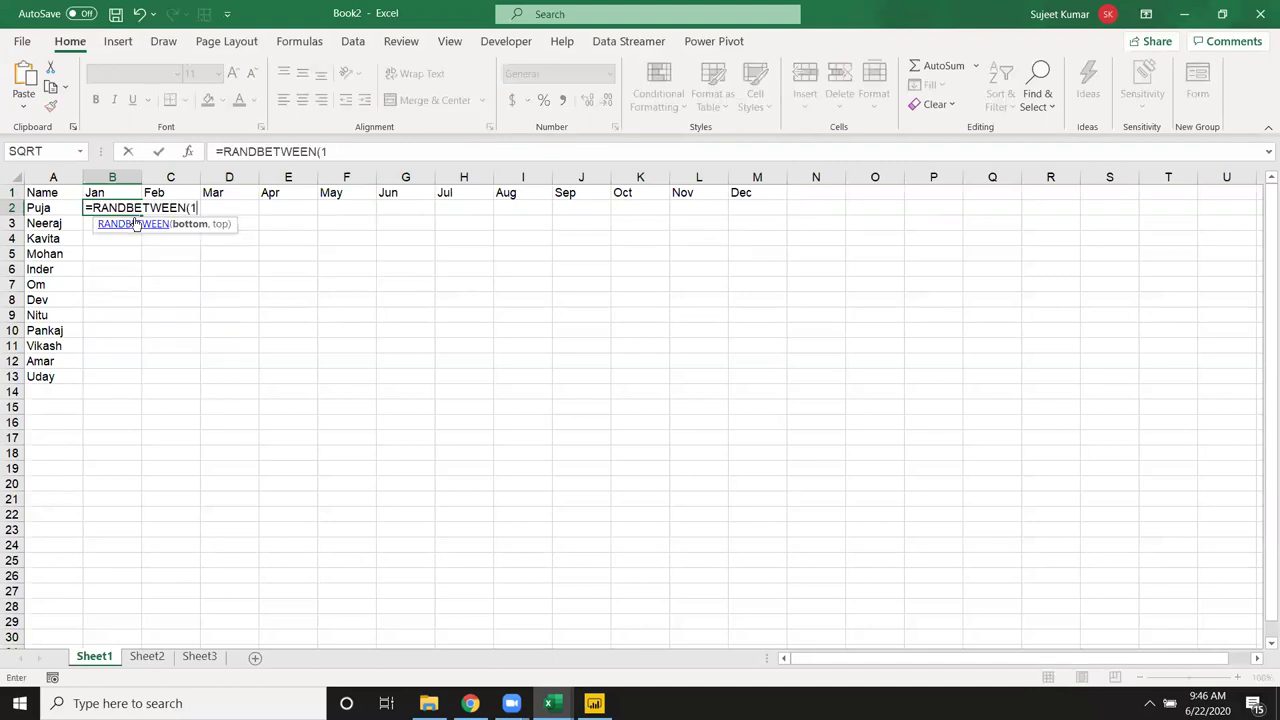
pyautogui.write(',0')
pyautogui.press('Return')
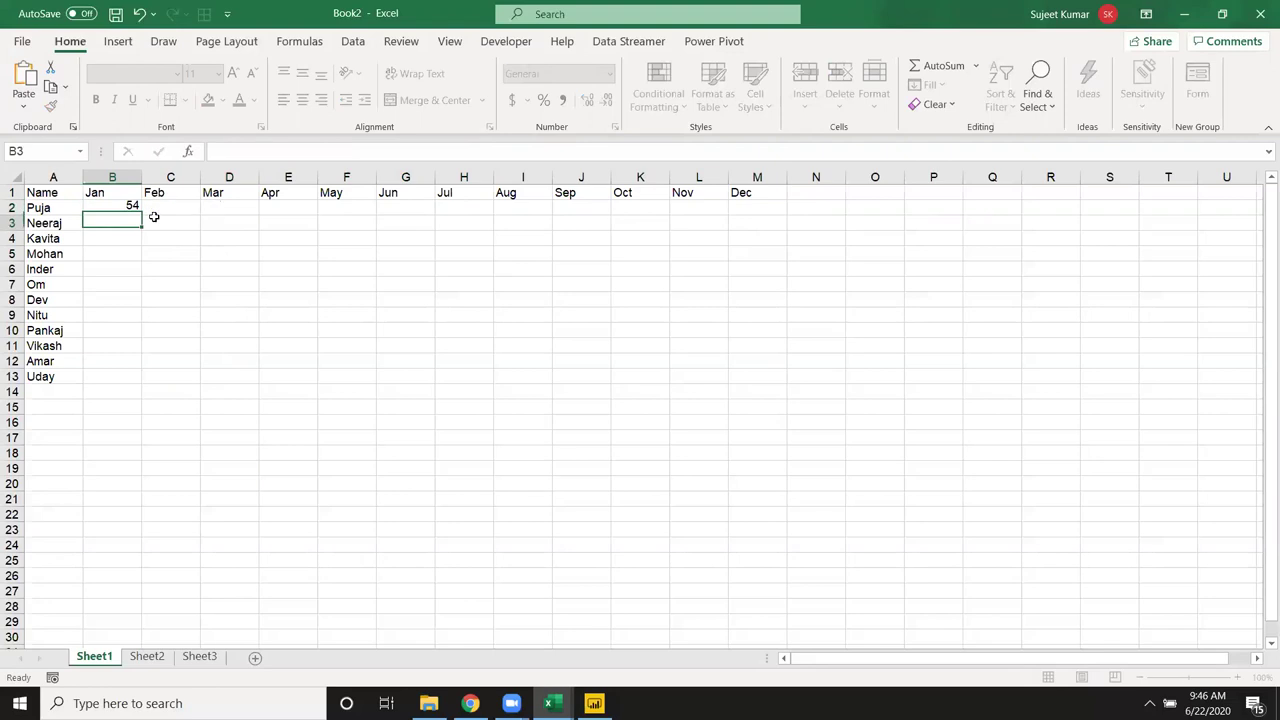
pyautogui.press('Up')
pyautogui.press('Up')
pyautogui.hotkey('ctrl', 'Right')
pyautogui.press('Down')
pyautogui.hotkey('ctrl', 'shift', 'Left')
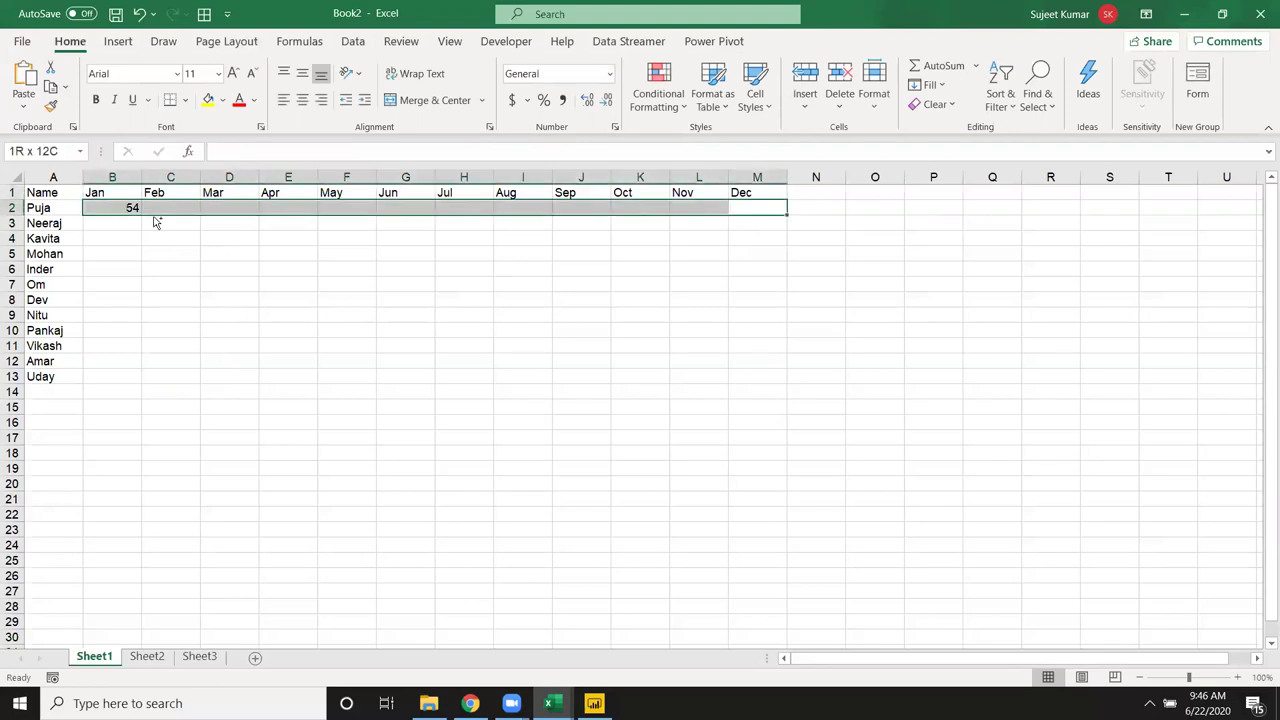
pyautogui.hotkey('ctrl', 'shift', 'Down')
pyautogui.press('Up')
pyautogui.press('Down')
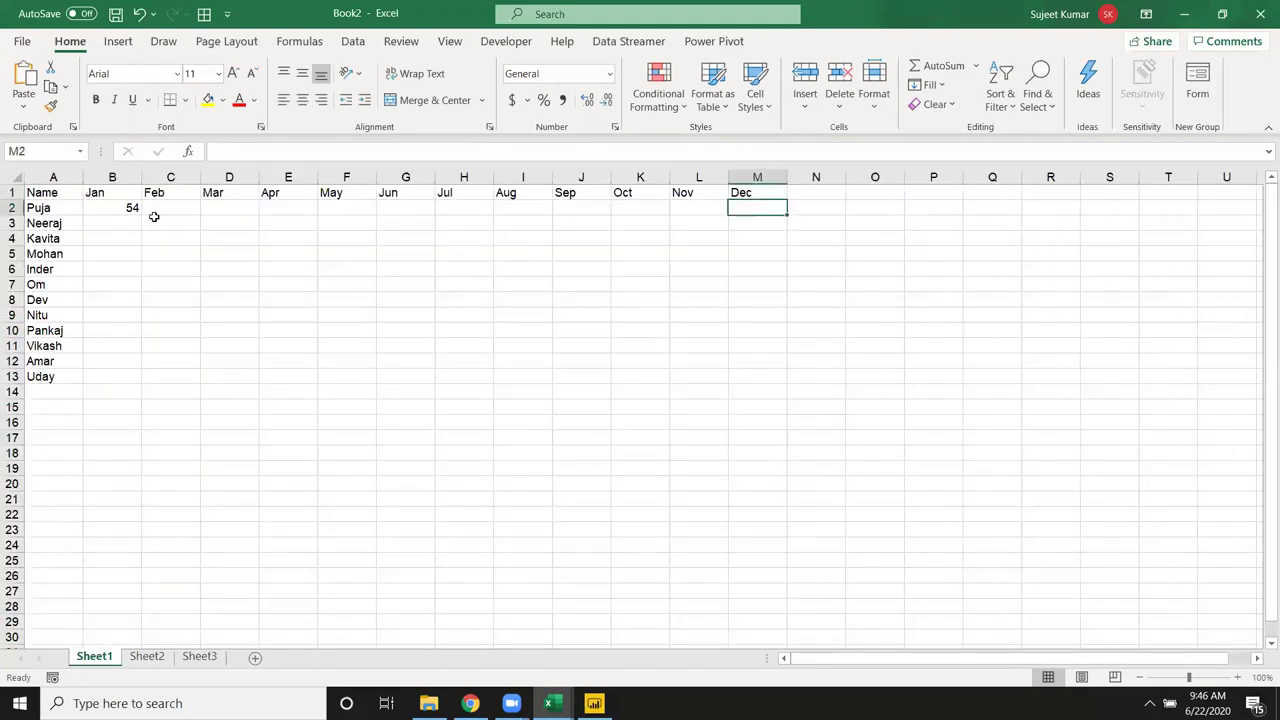
pyautogui.hotkey('ctrl', 'shift', 'Left')
pyautogui.hotkey('shift', 'Down')
pyautogui.hotkey('shift', 'Down')
pyautogui.hotkey('shift', 'Down')
pyautogui.hotkey('shift', 'Down')
pyautogui.hotkey('shift', 'Down')
pyautogui.hotkey('shift', 'Up')
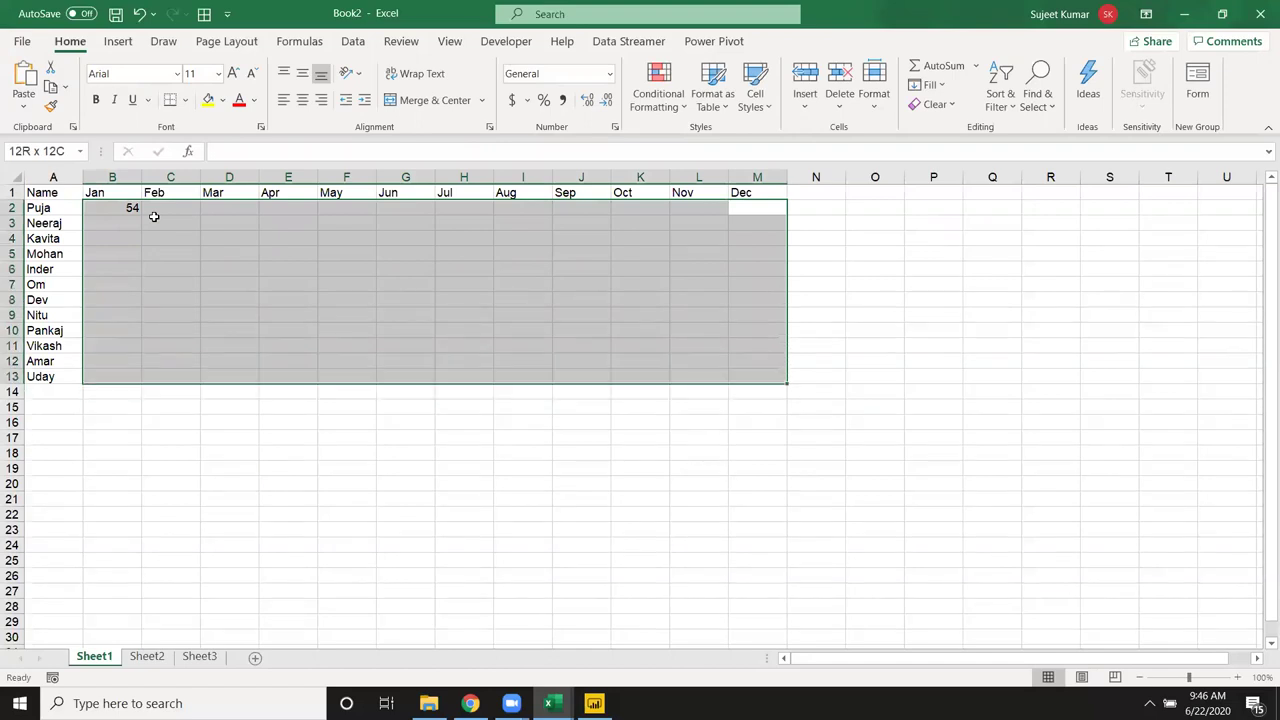
pyautogui.hotkey('ctrl', 'v')
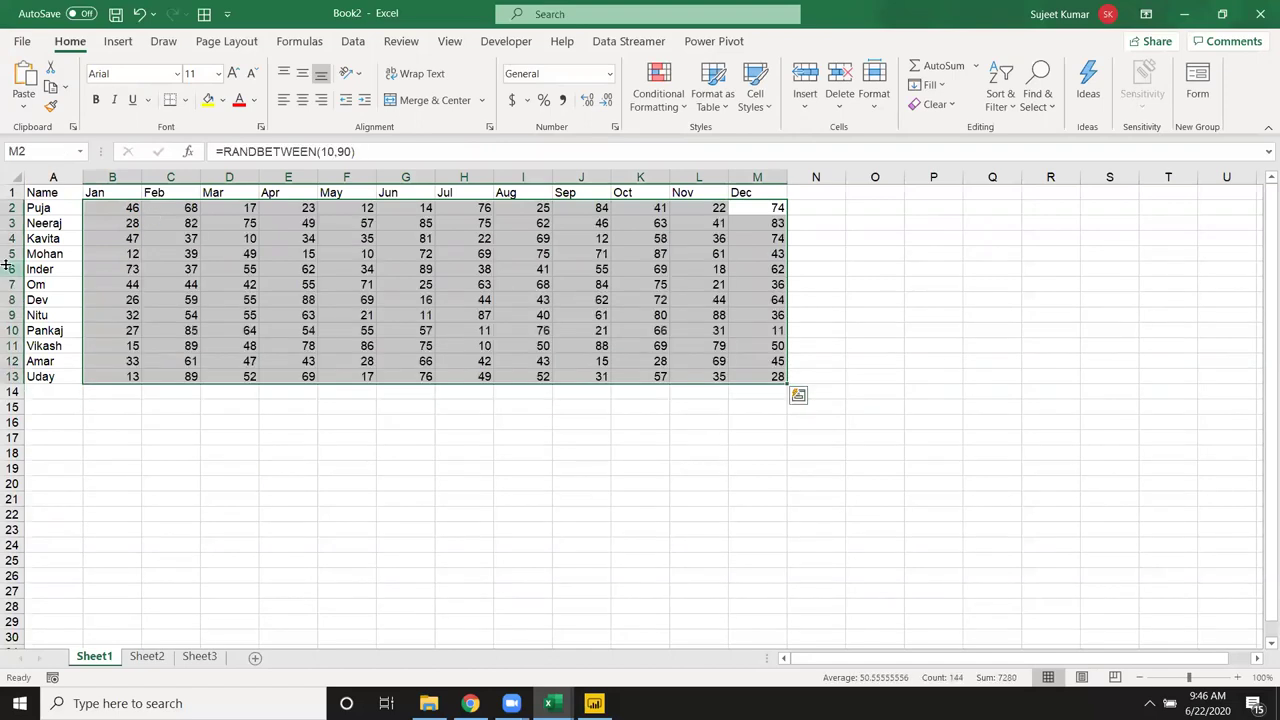
# - Copy the score block and paste it back as fixed values
pyautogui.hotkey('ctrl', 'c')
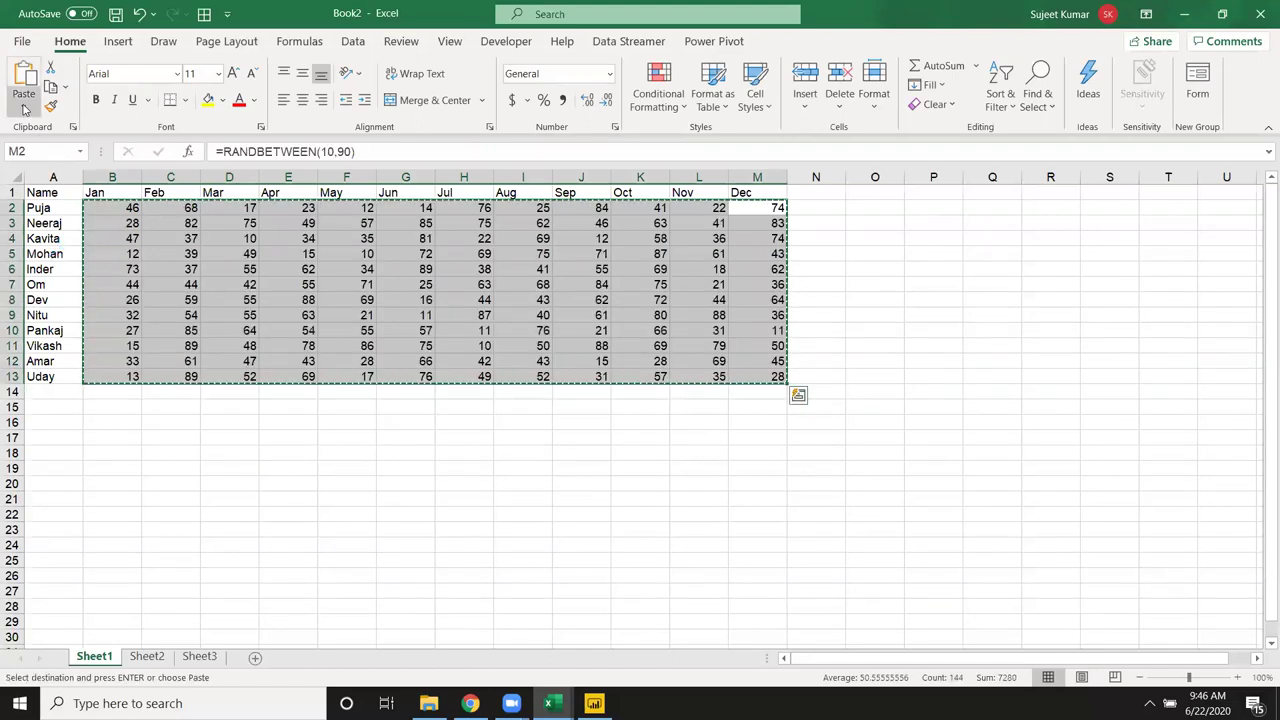
pyautogui.click(24, 110)
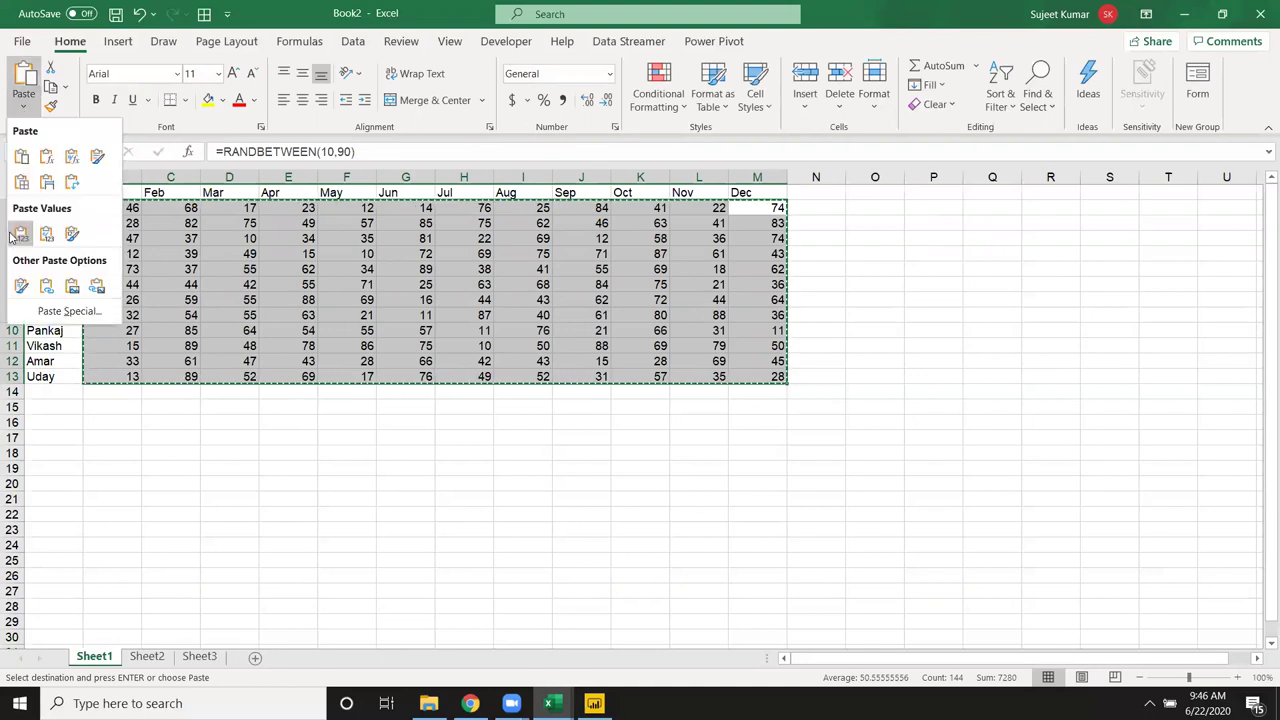
pyautogui.click(22, 230)
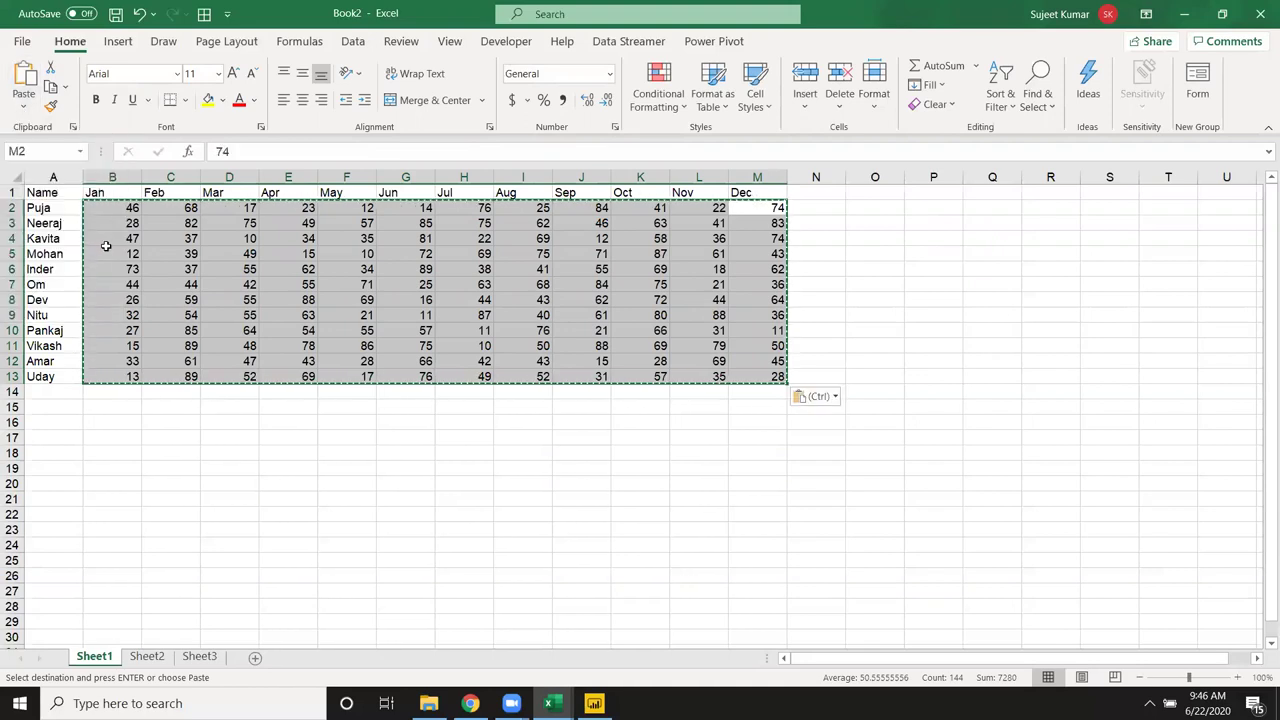
pyautogui.click(106, 251)
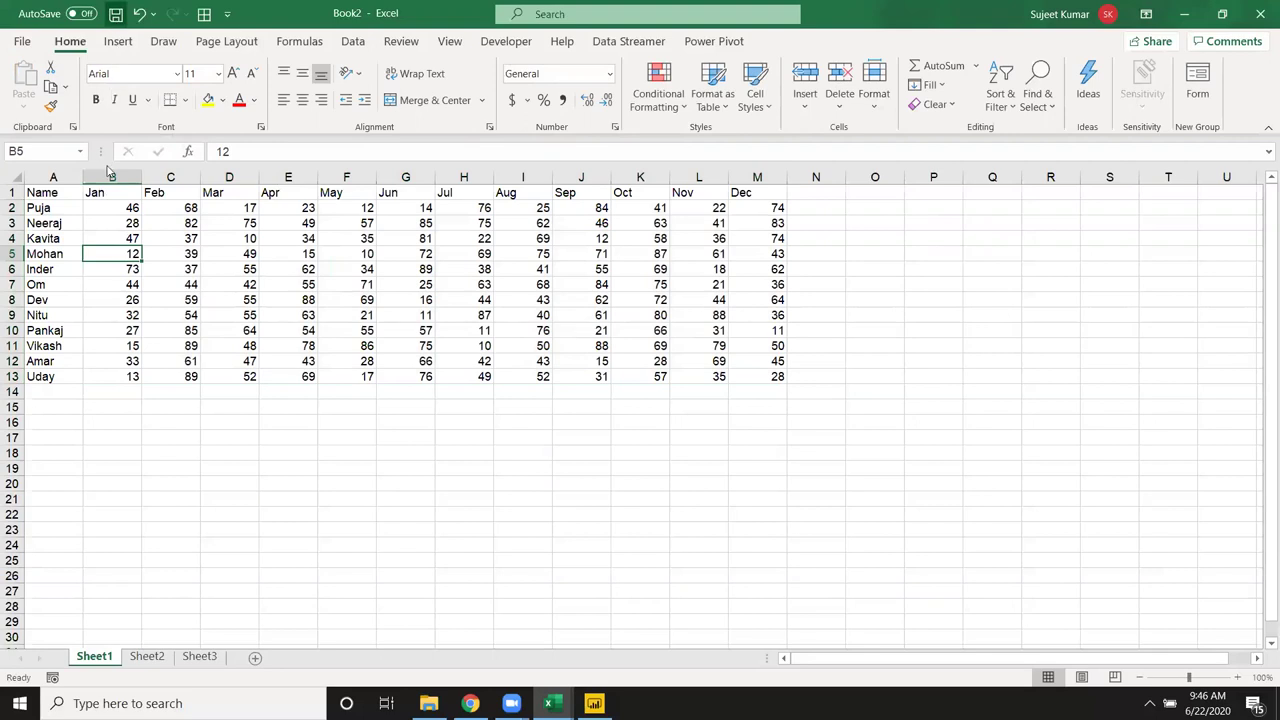
# - Save the workbook as UP in local Documents, close Excel, and dismiss Power BI's pending-changes notice
pyautogui.hotkey('ctrl', 's')
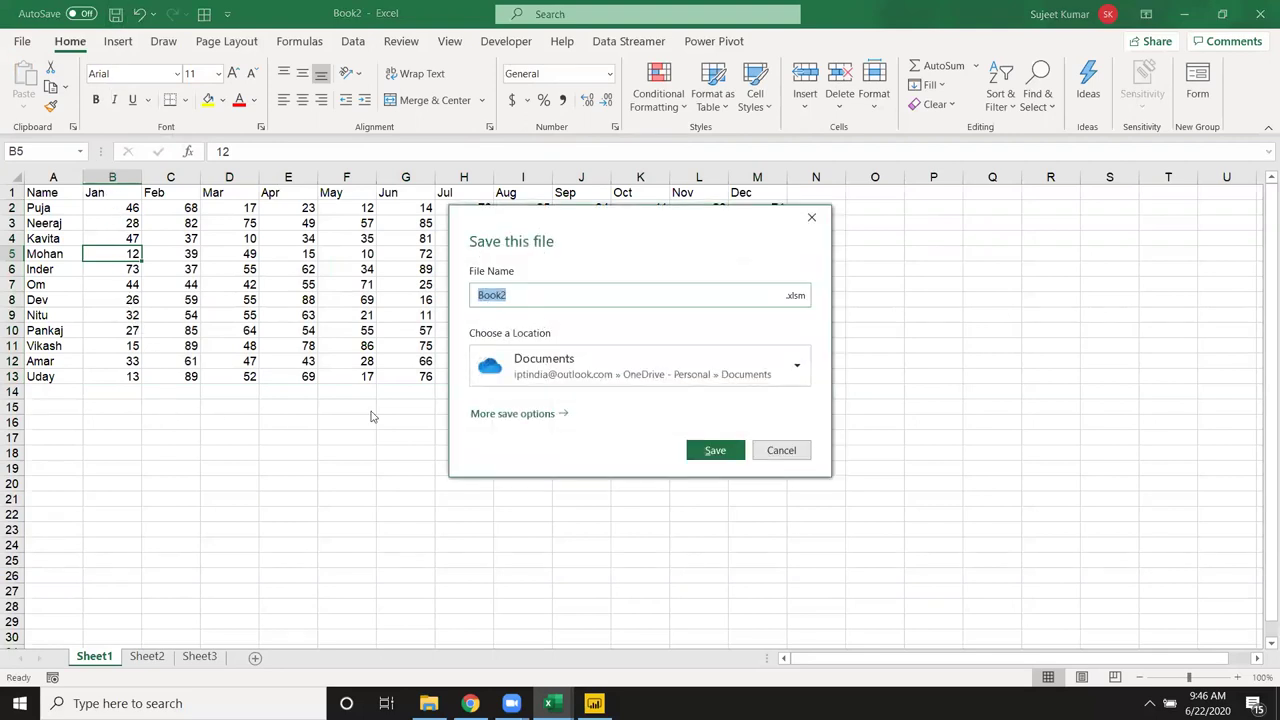
pyautogui.click(545, 372)
pyautogui.click(540, 447)
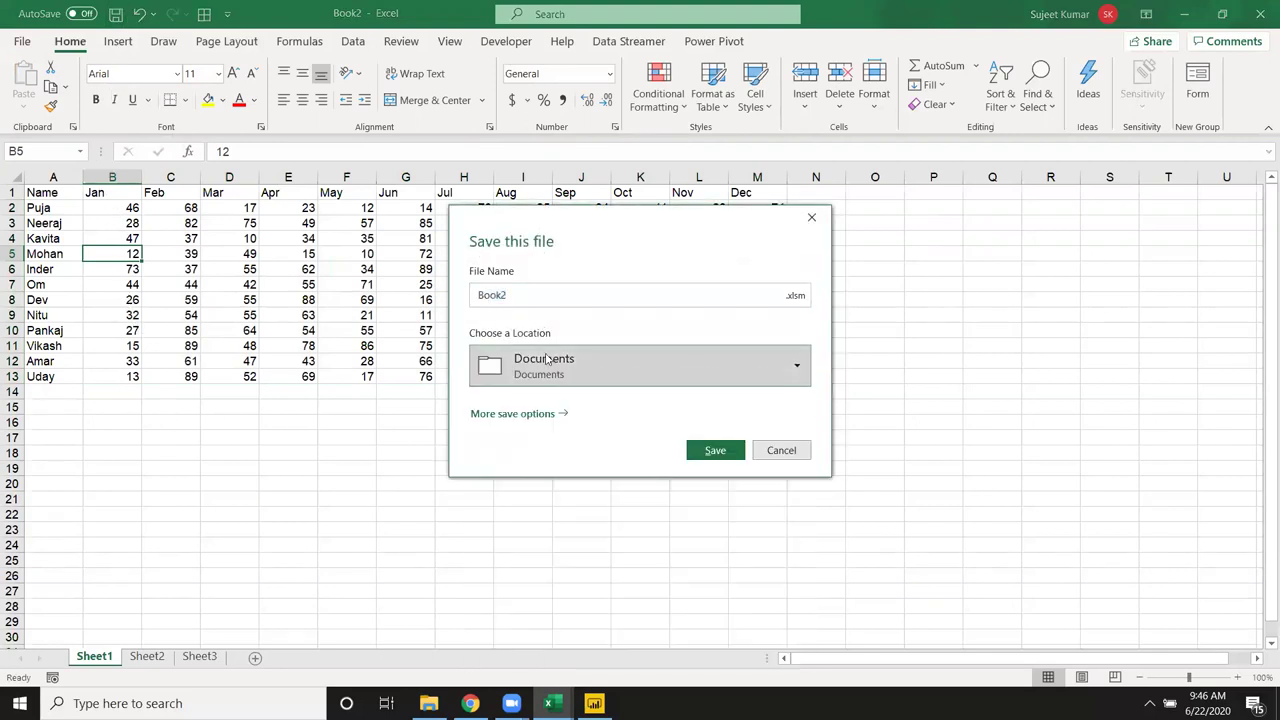
pyautogui.click(510, 290)
pyautogui.doubleClick(509, 291)
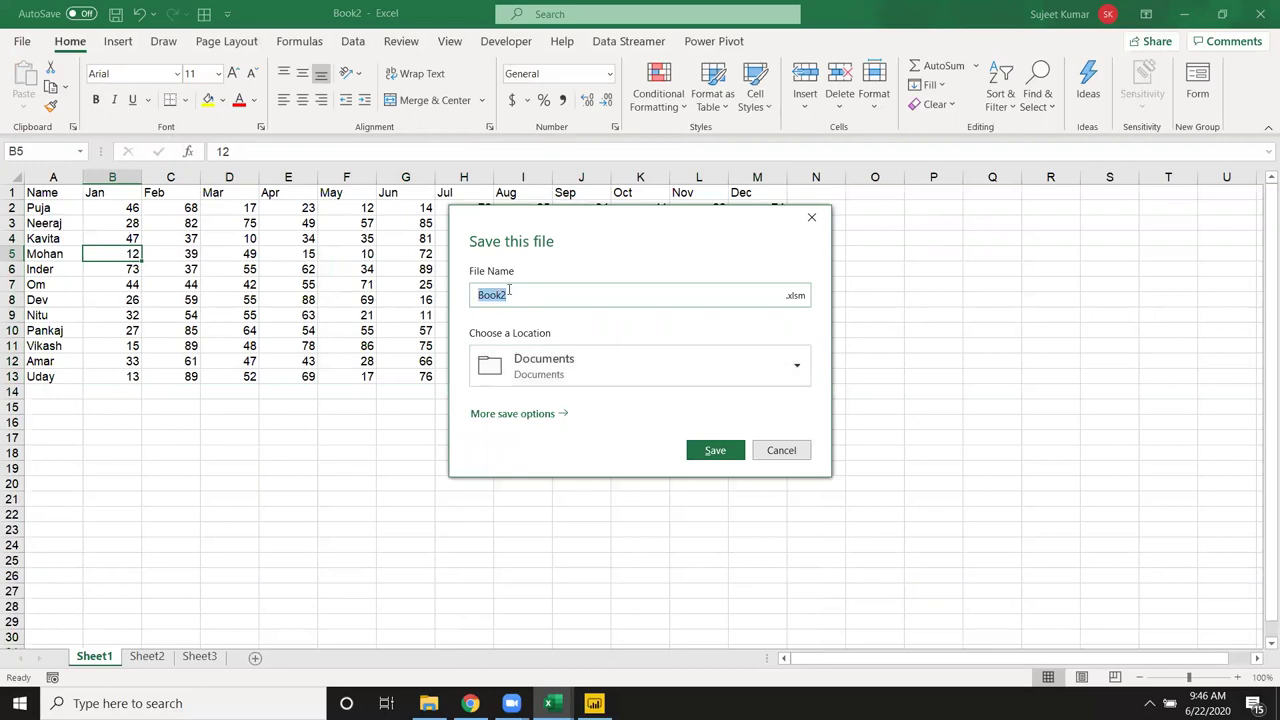
pyautogui.write('UP')
pyautogui.click(733, 449)
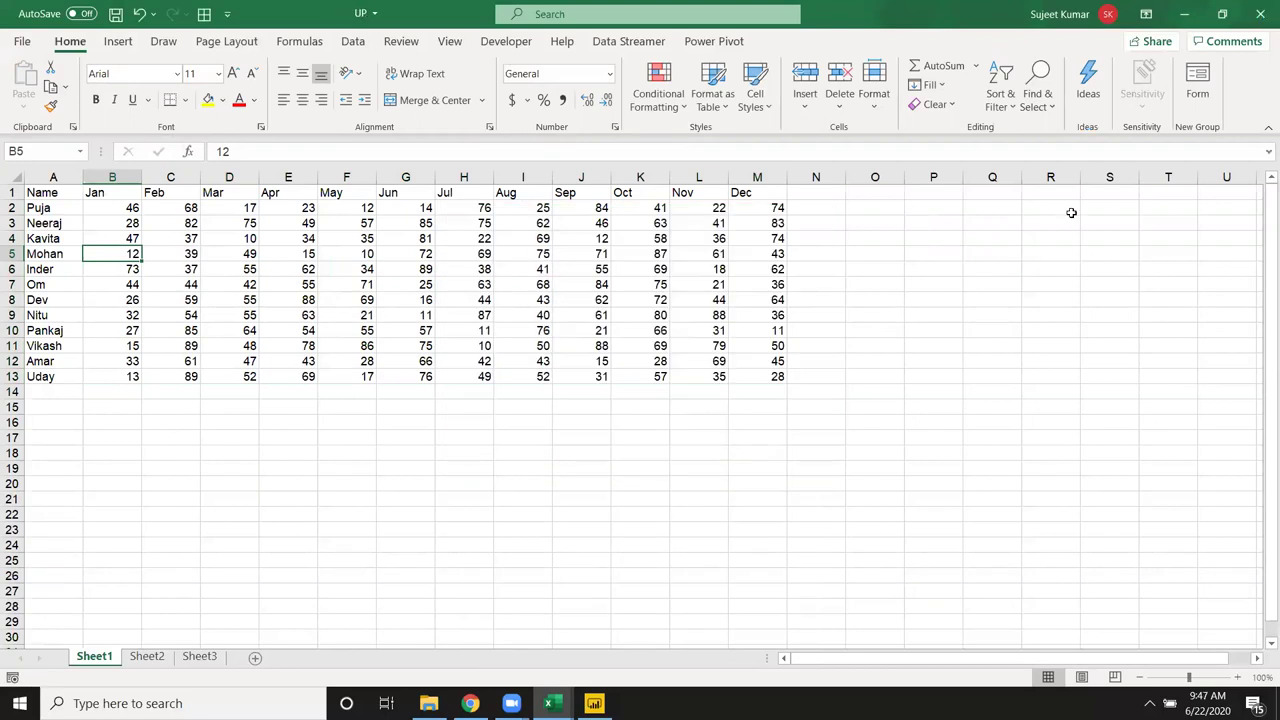
pyautogui.click(1260, 20)
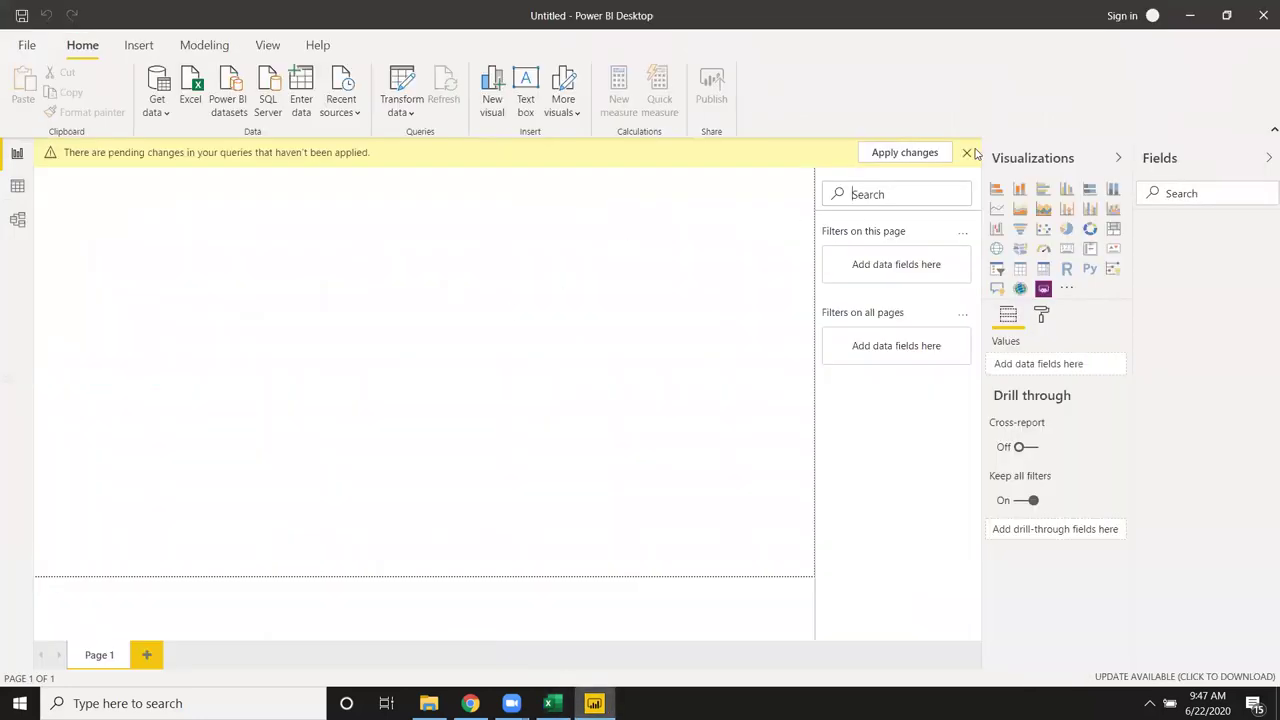
pyautogui.click(966, 152)
# - Import Sheet1 from UP.xlsm via Get data > Excel and open it with Transform Data
pyautogui.click(160, 106)
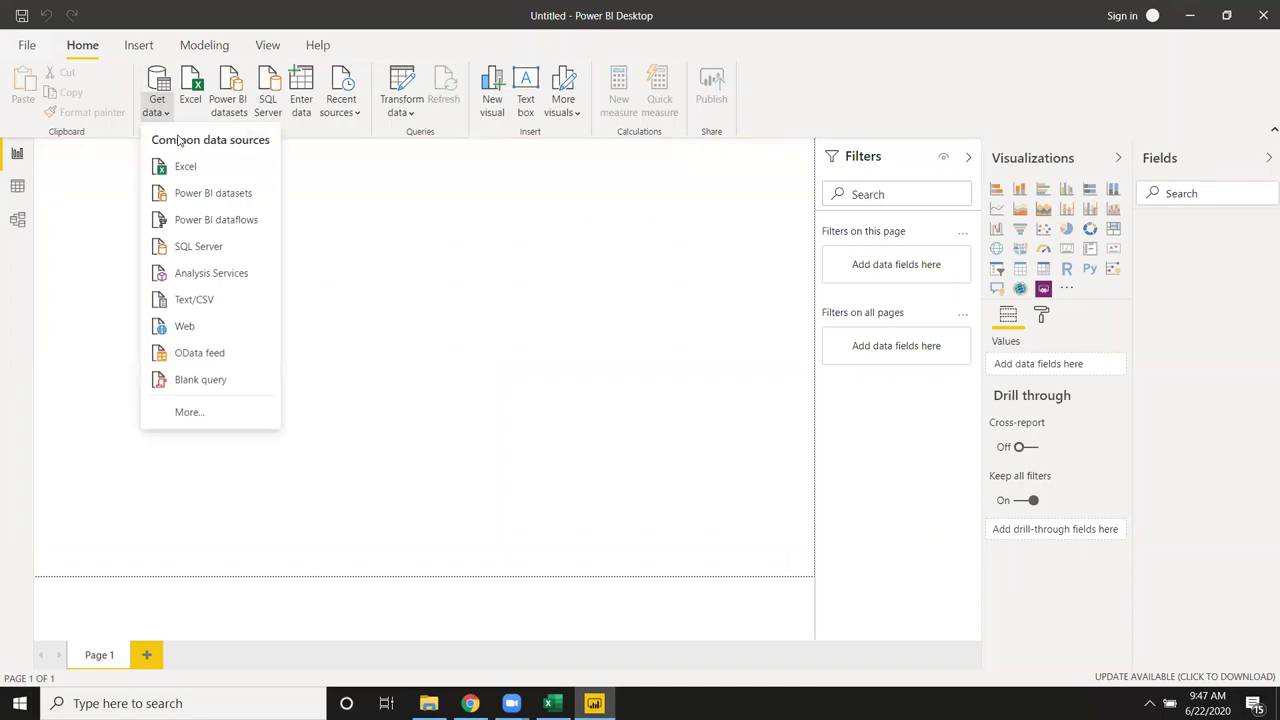
pyautogui.click(186, 166)
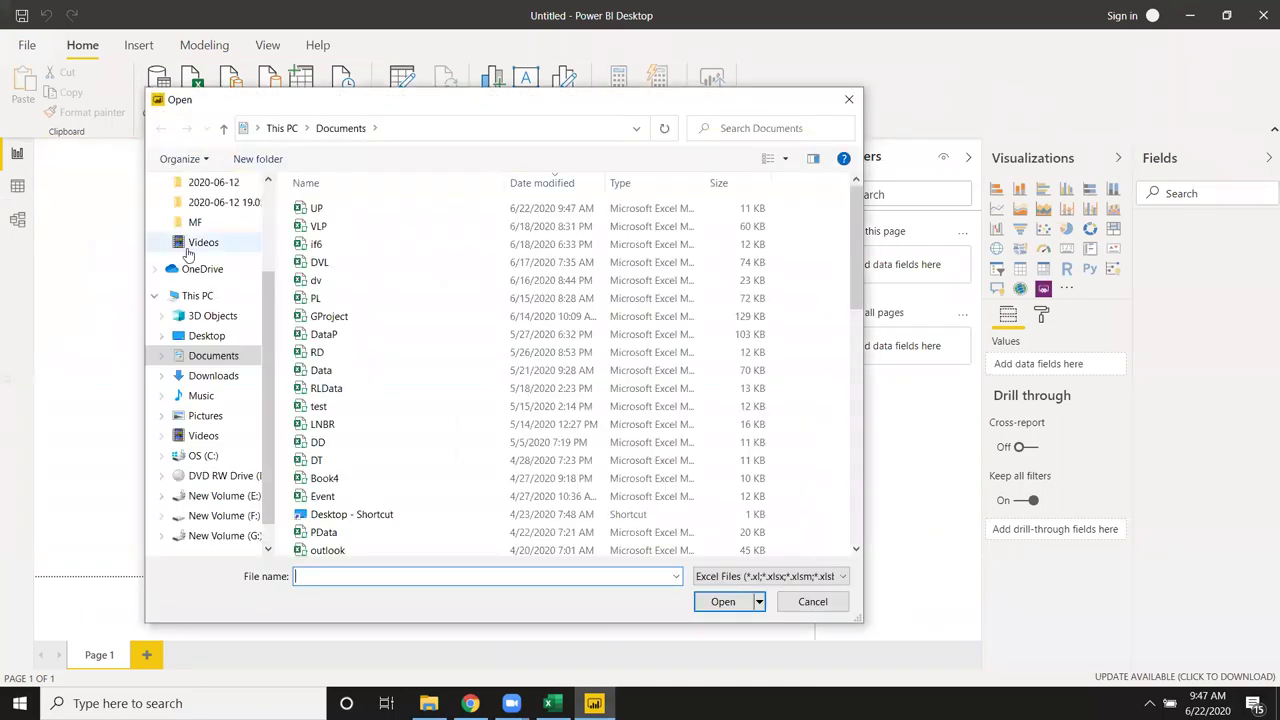
pyautogui.click(363, 212)
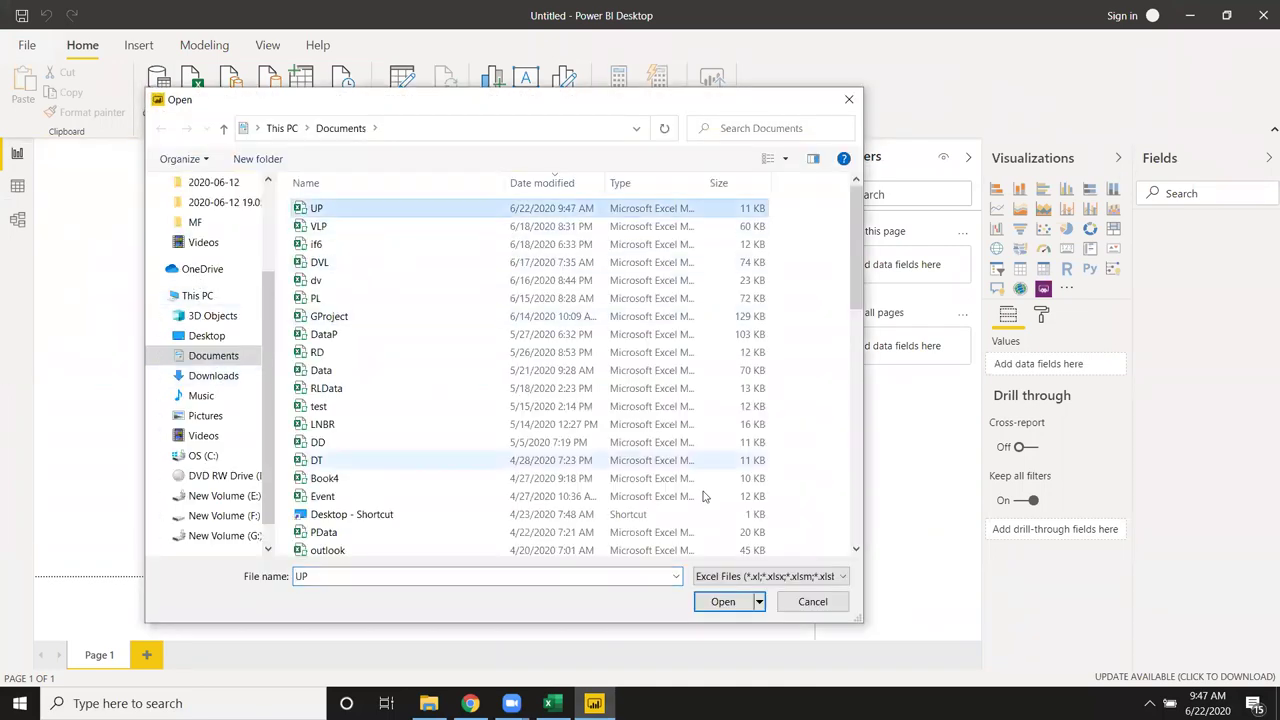
pyautogui.click(745, 606)
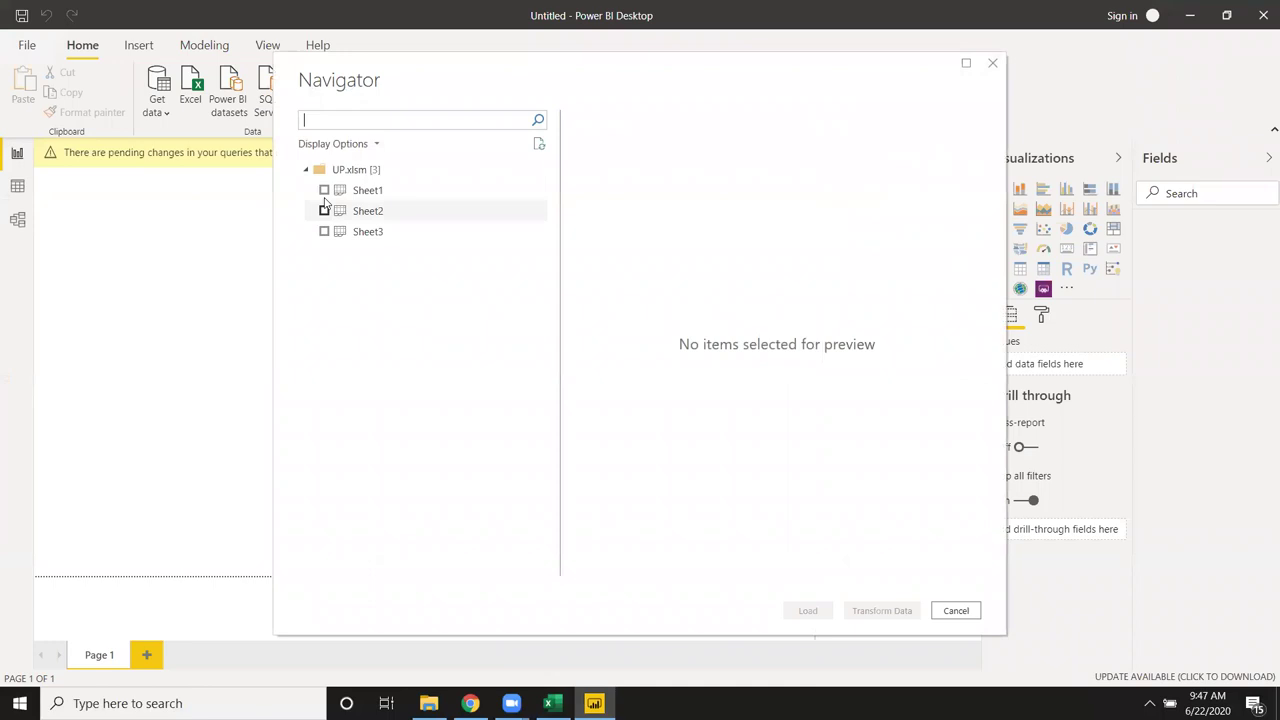
pyautogui.click(325, 191)
pyautogui.click(885, 614)
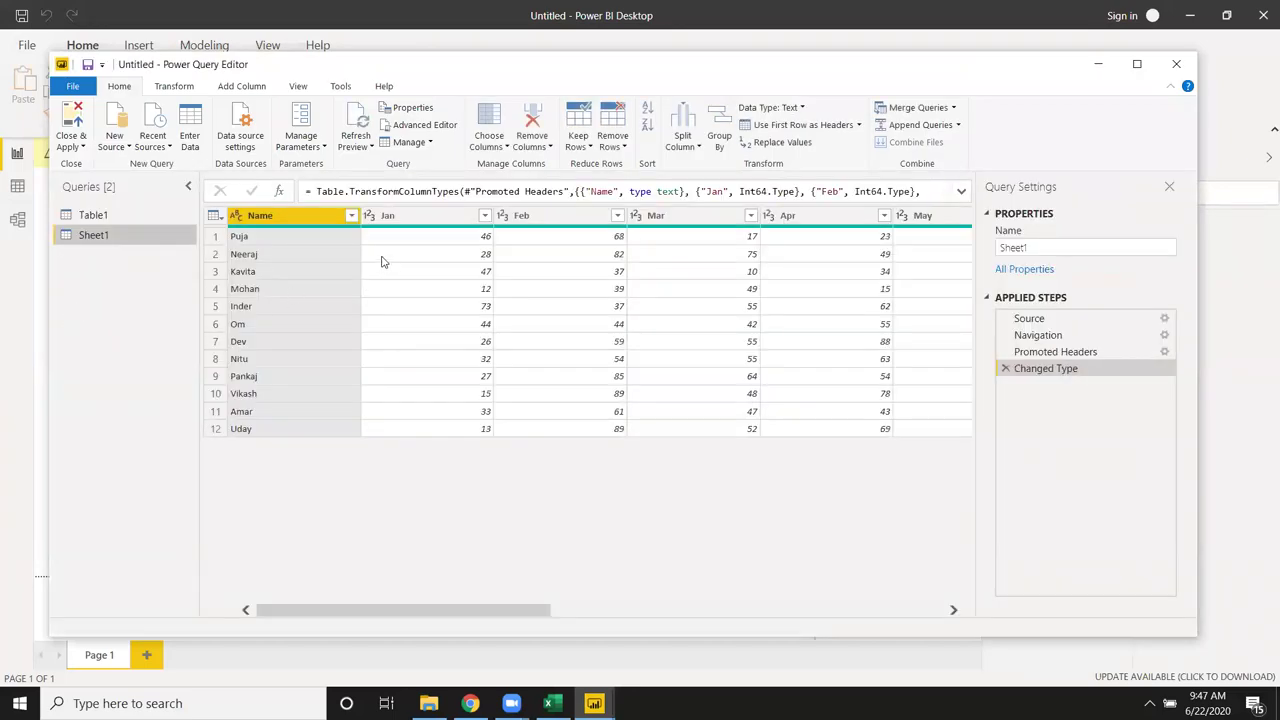
pyautogui.click(375, 254)
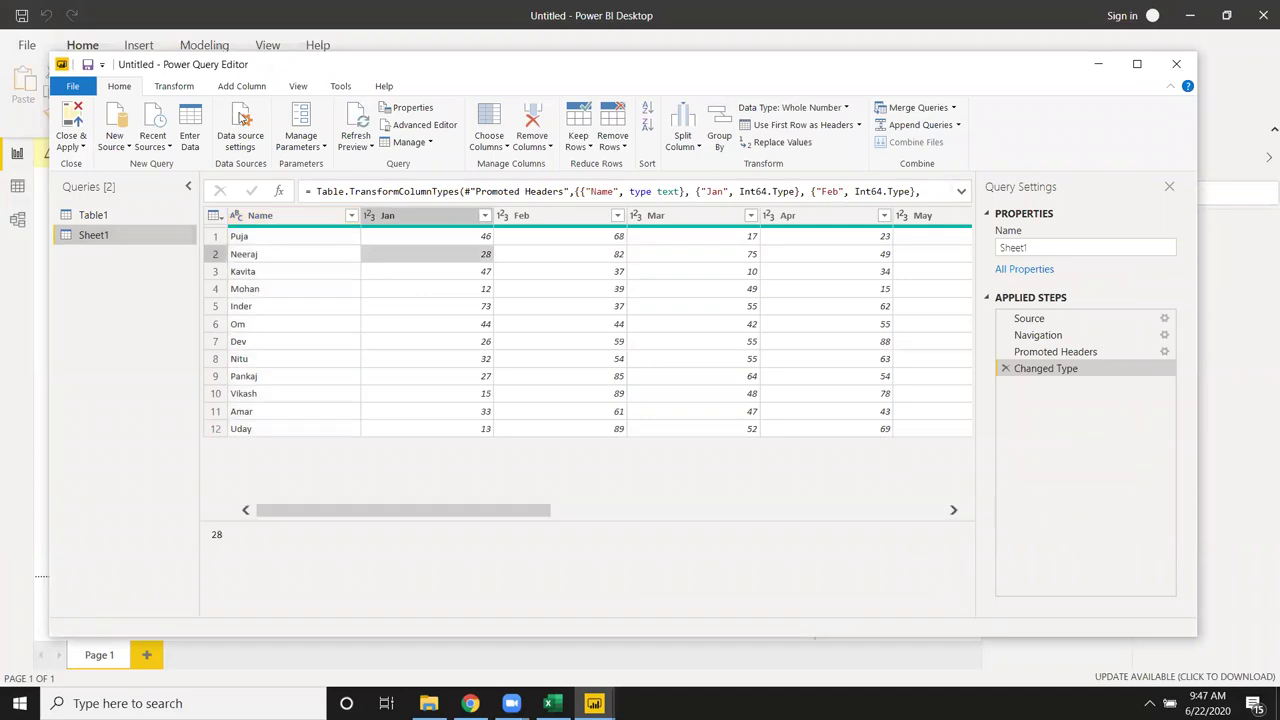
pyautogui.click(174, 87)
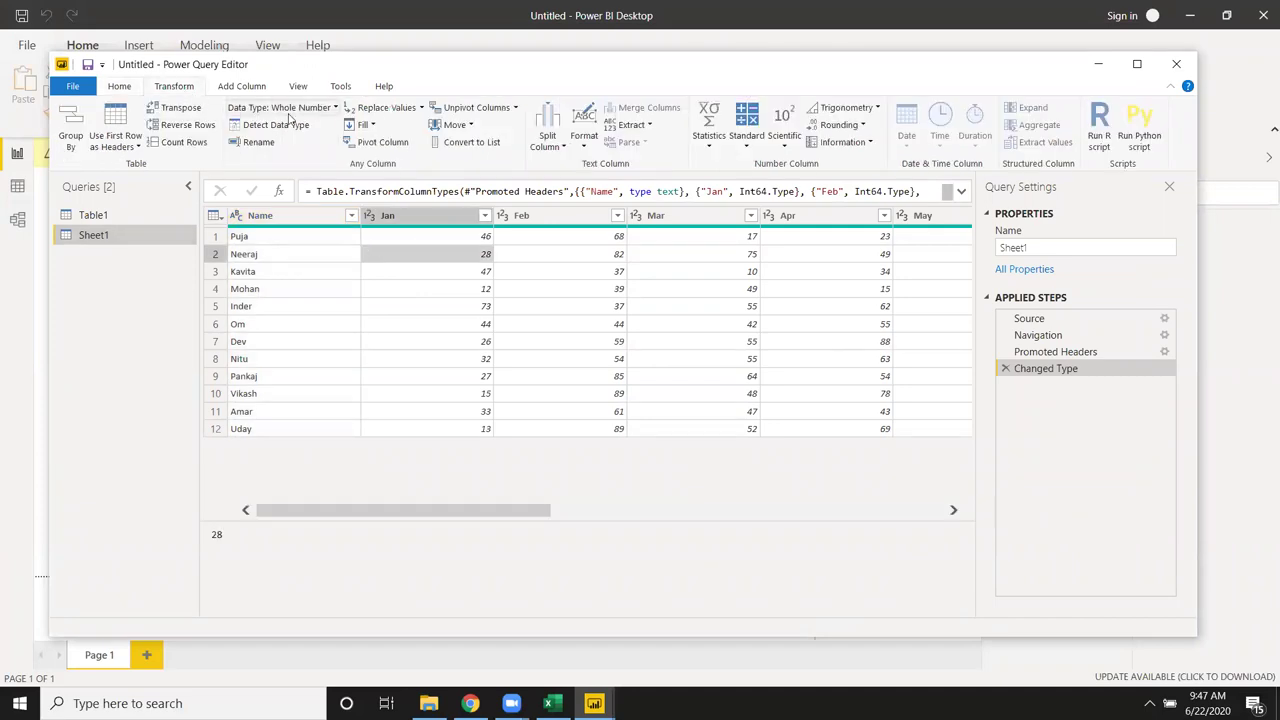
pyautogui.click(477, 110)
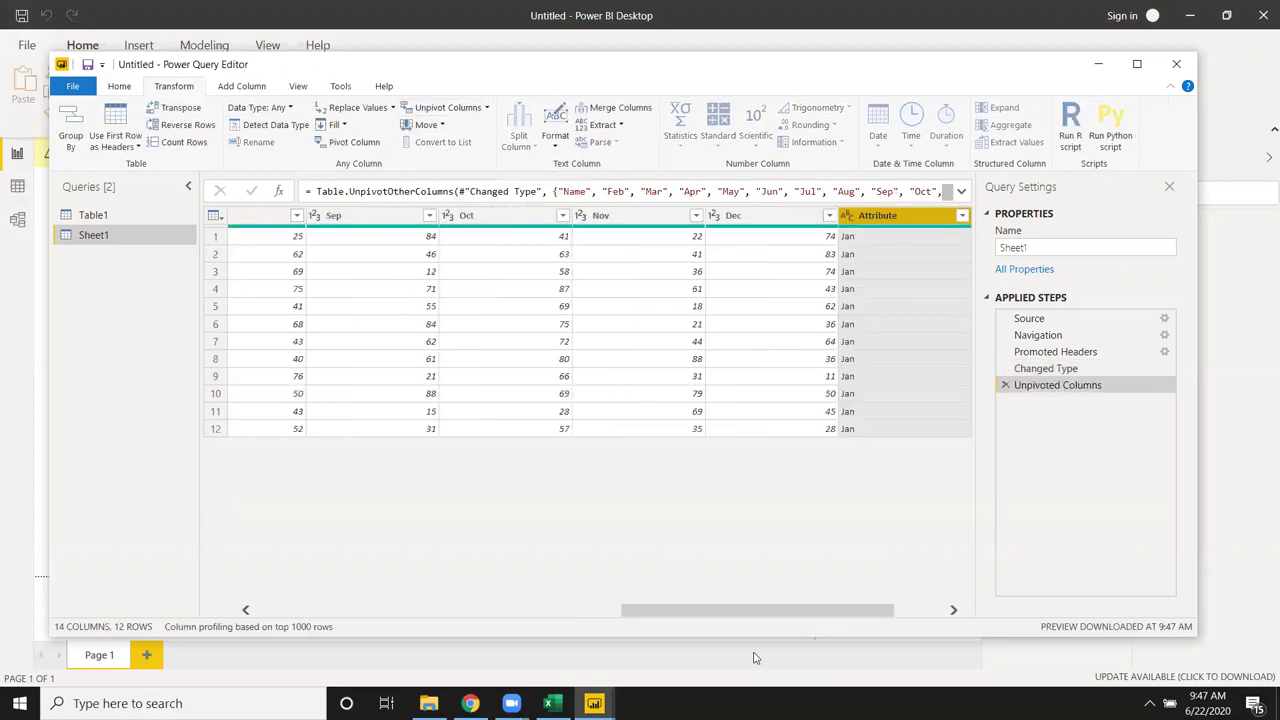
pyautogui.moveTo(755, 612)
pyautogui.mouseDown()
pyautogui.moveTo(897, 635)
pyautogui.moveTo(277, 595)
pyautogui.mouseUp()
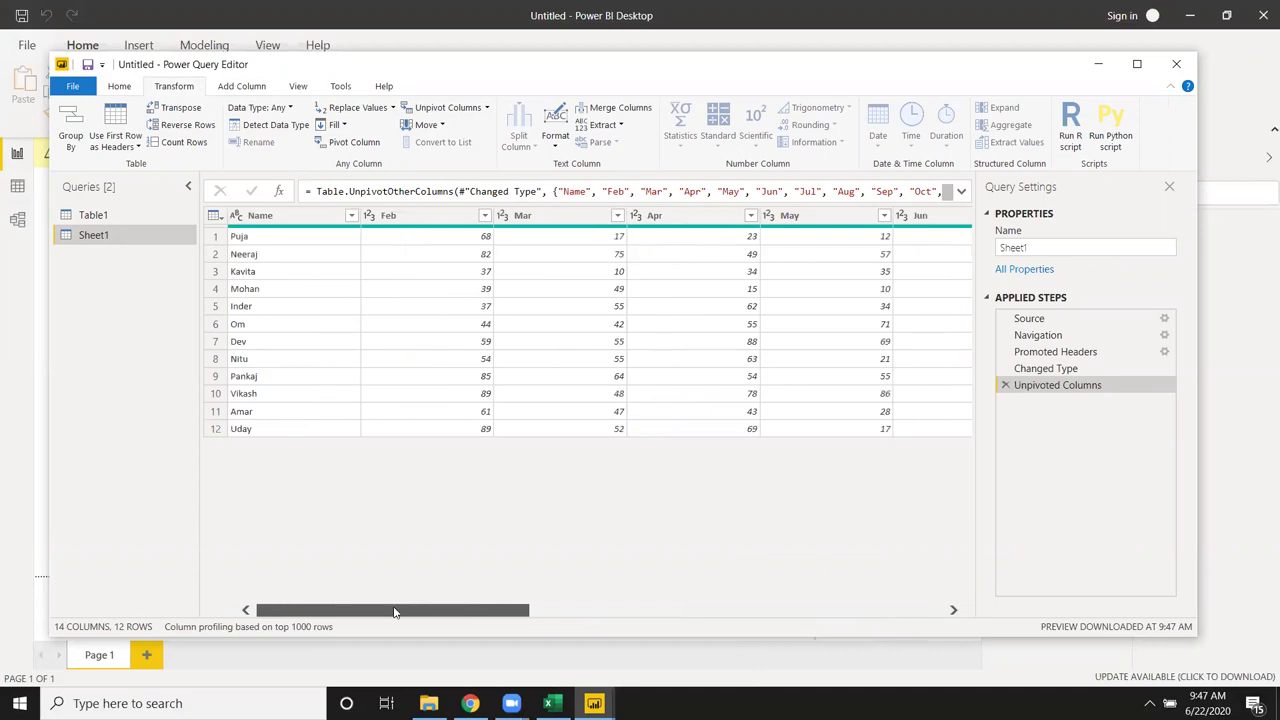
pyautogui.moveTo(394, 612); pyautogui.dragTo(843, 628)
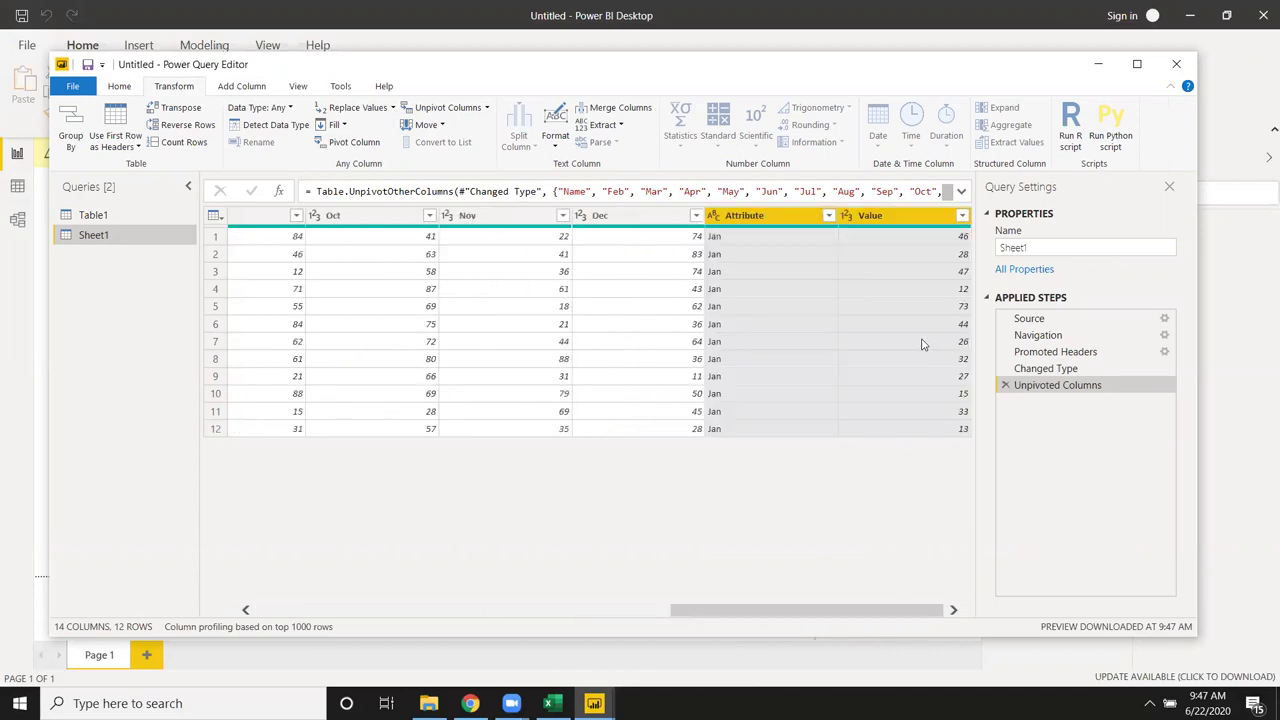
pyautogui.click(772, 240)
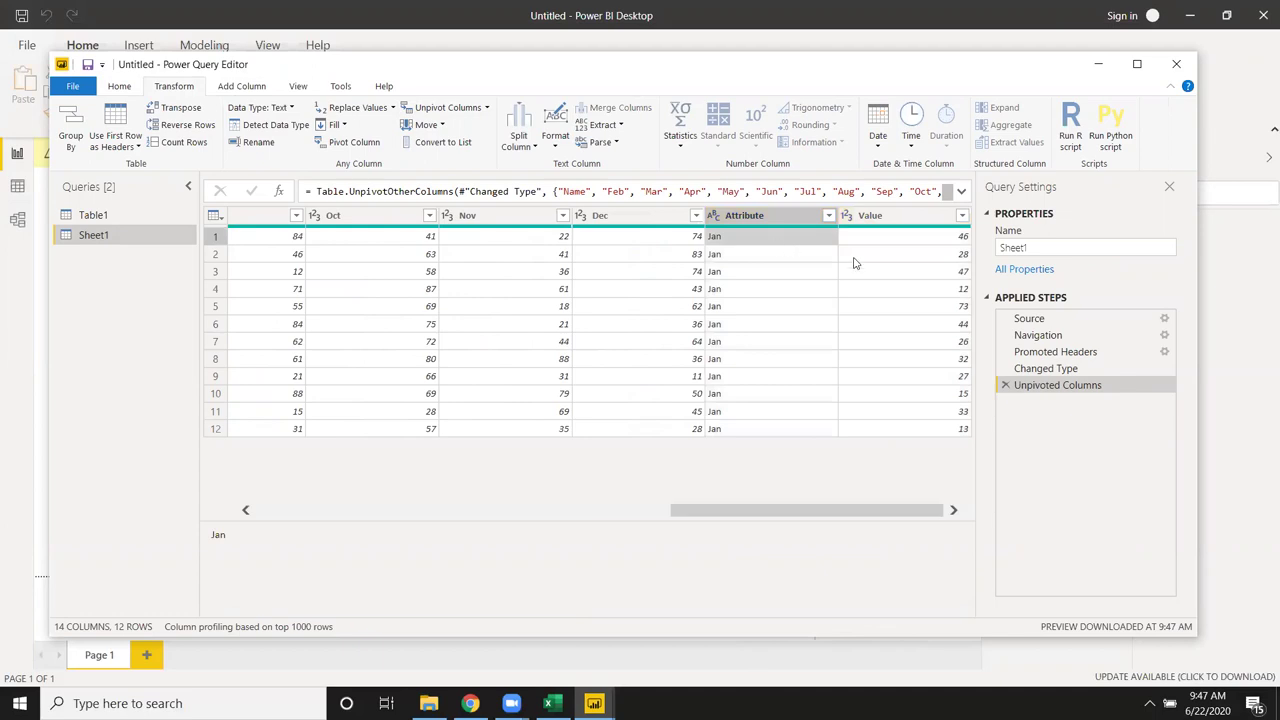
pyautogui.click(931, 237)
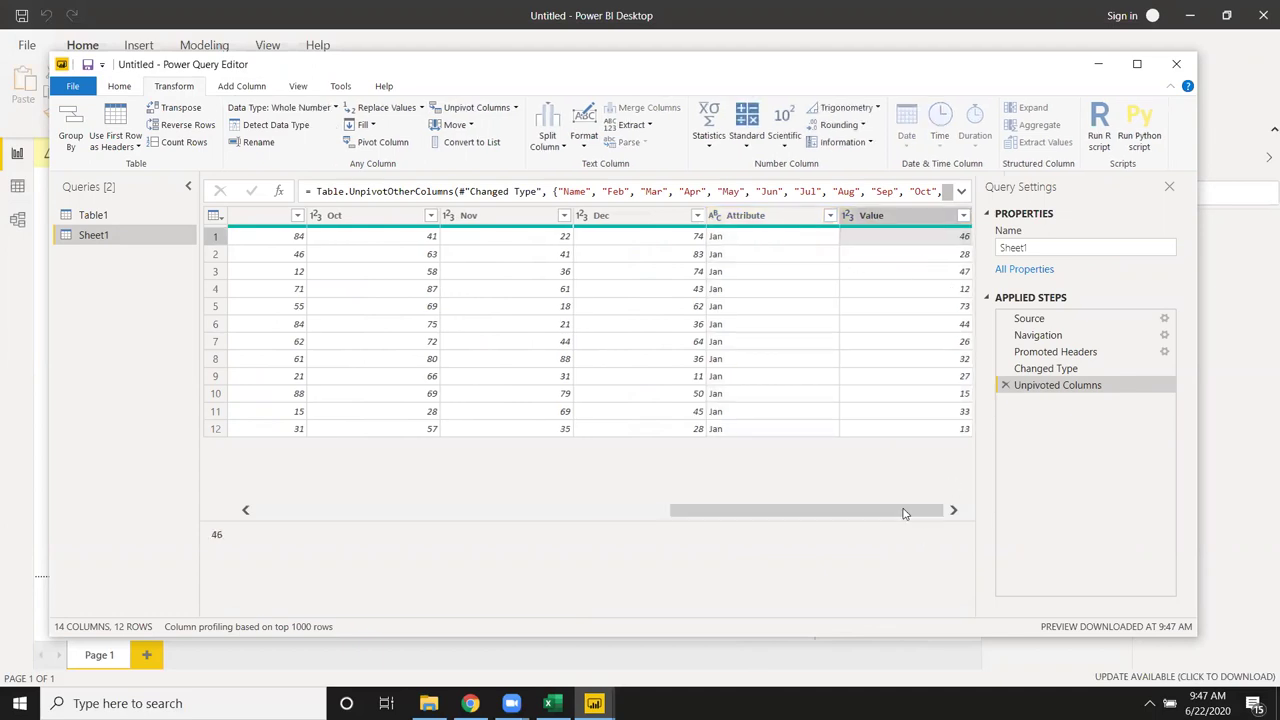
pyautogui.click(953, 508)
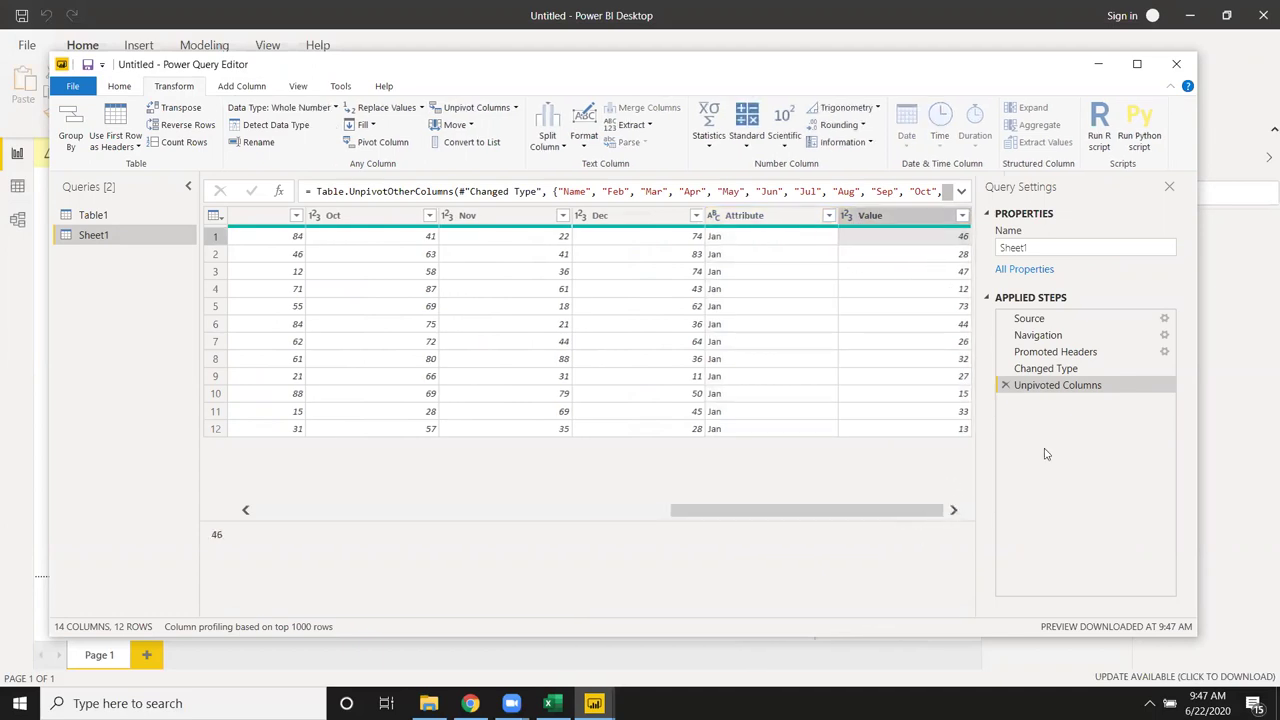
pyautogui.click(1003, 386)
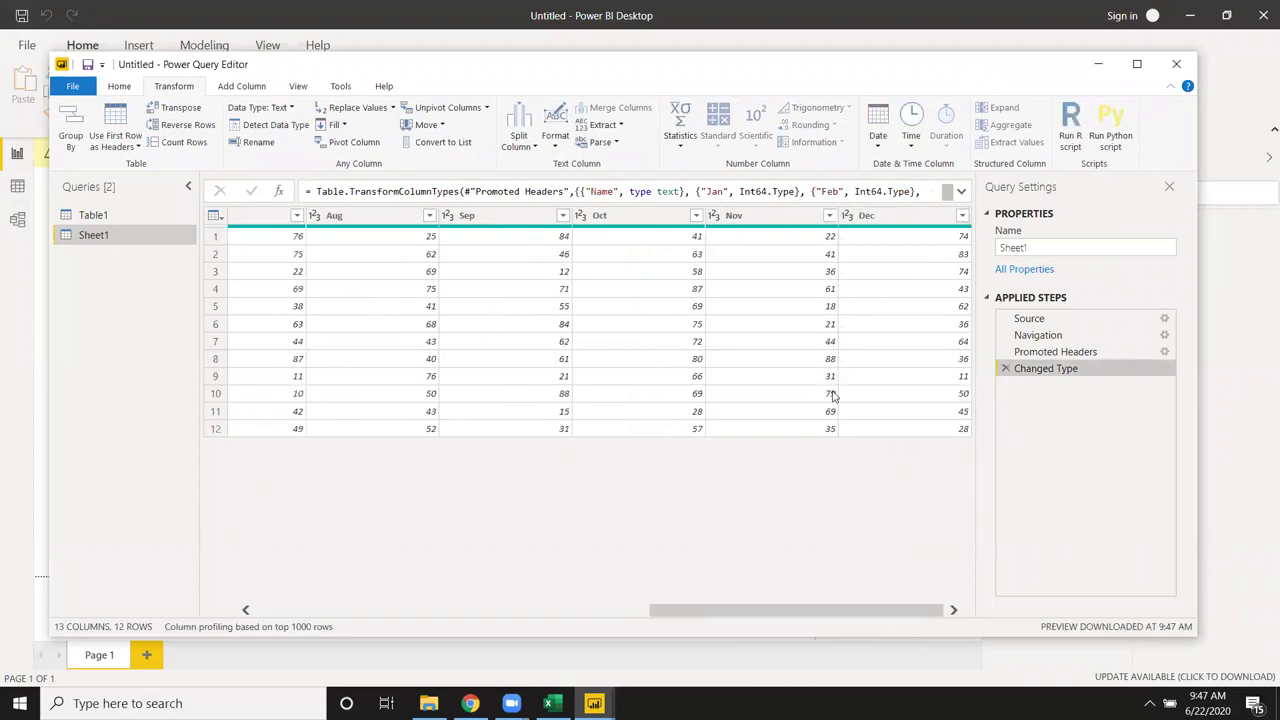
pyautogui.moveTo(745, 608); pyautogui.dragTo(266, 606)
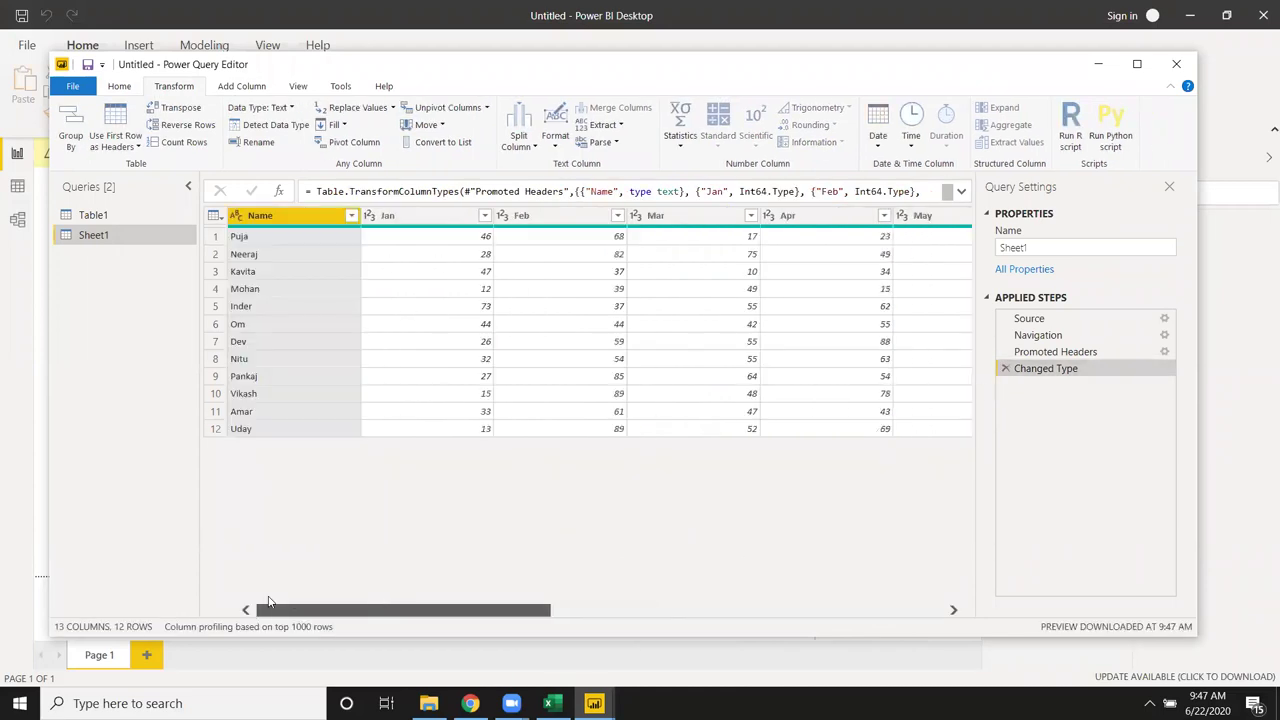
pyautogui.click(423, 291)
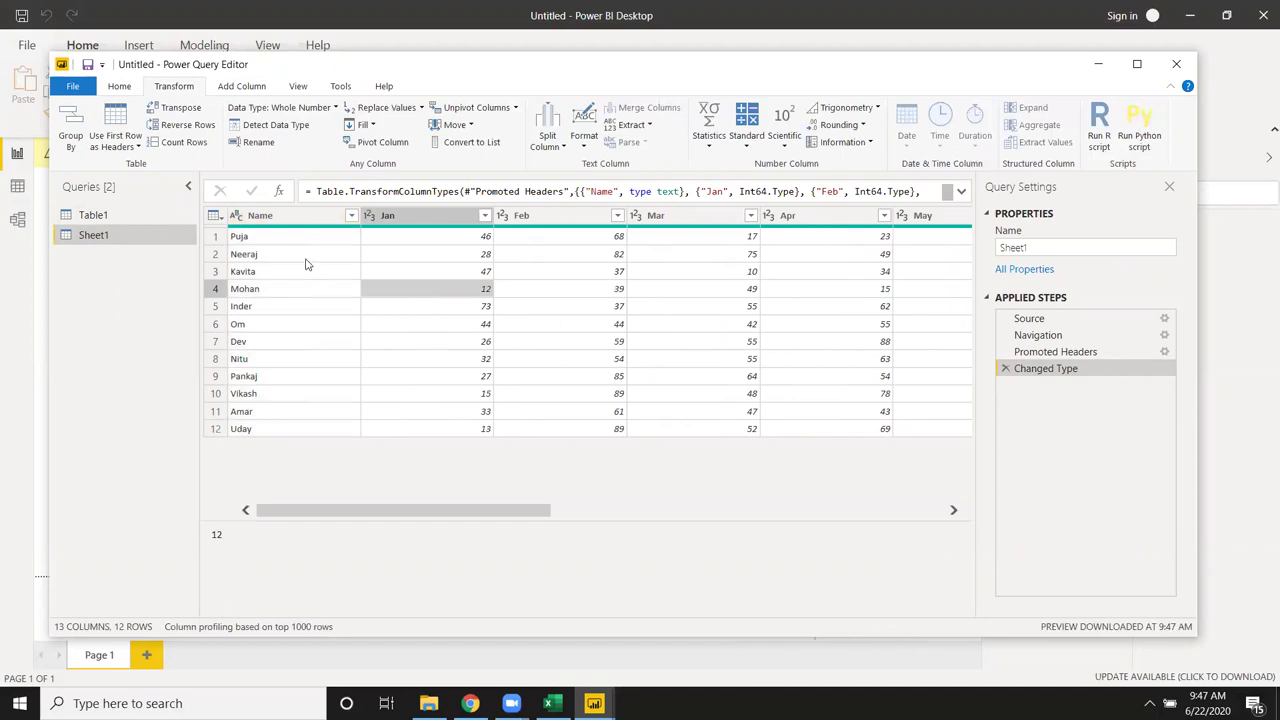
pyautogui.click(213, 217)
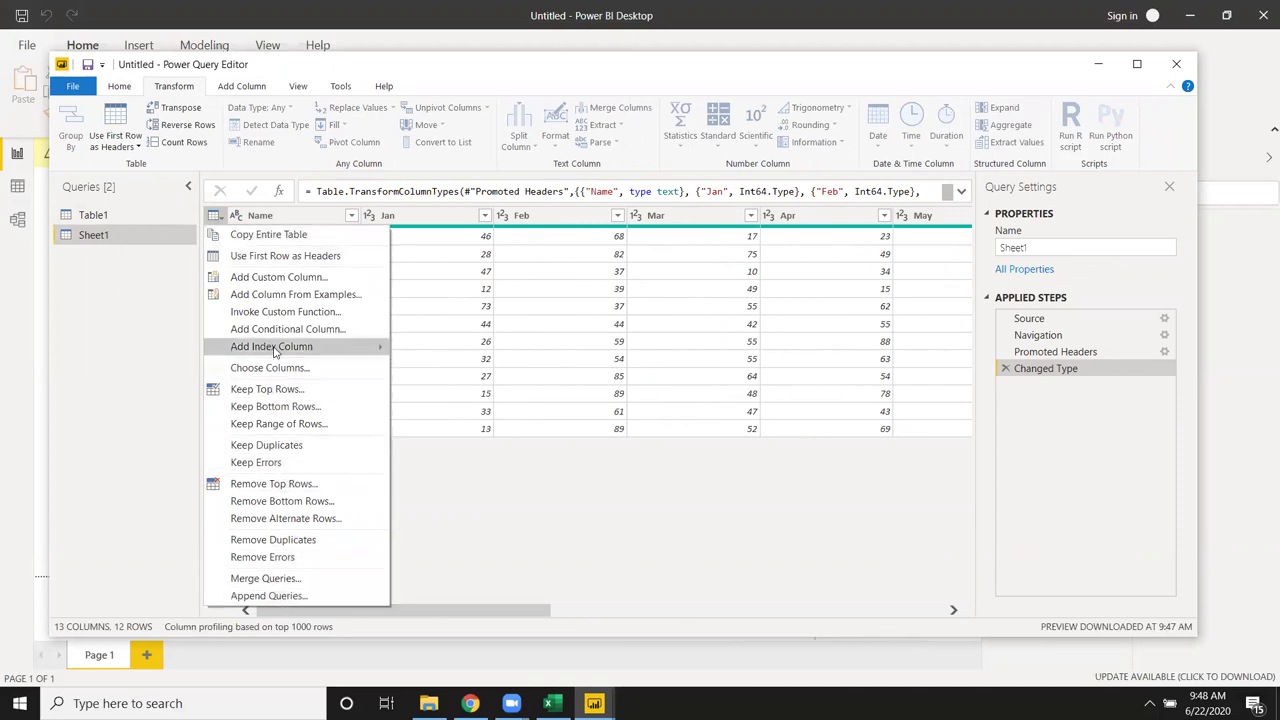
pyautogui.click(448, 341)
pyautogui.click(119, 87)
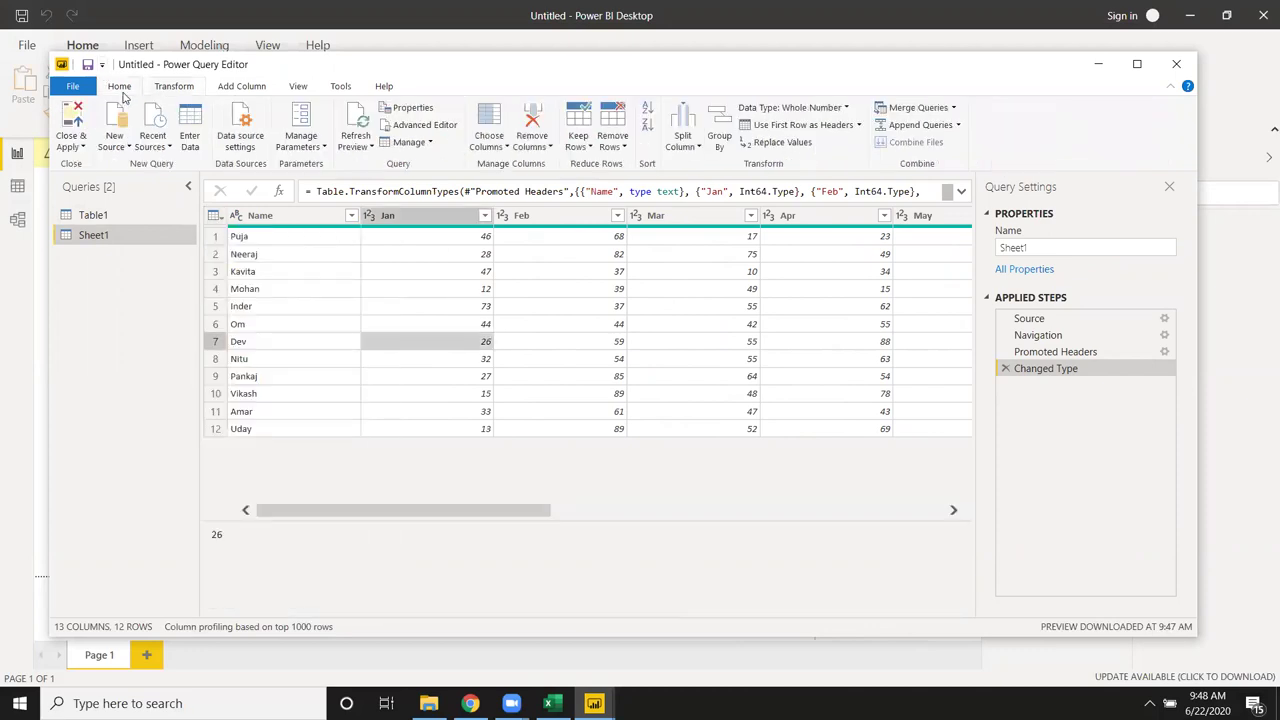
pyautogui.click(309, 291)
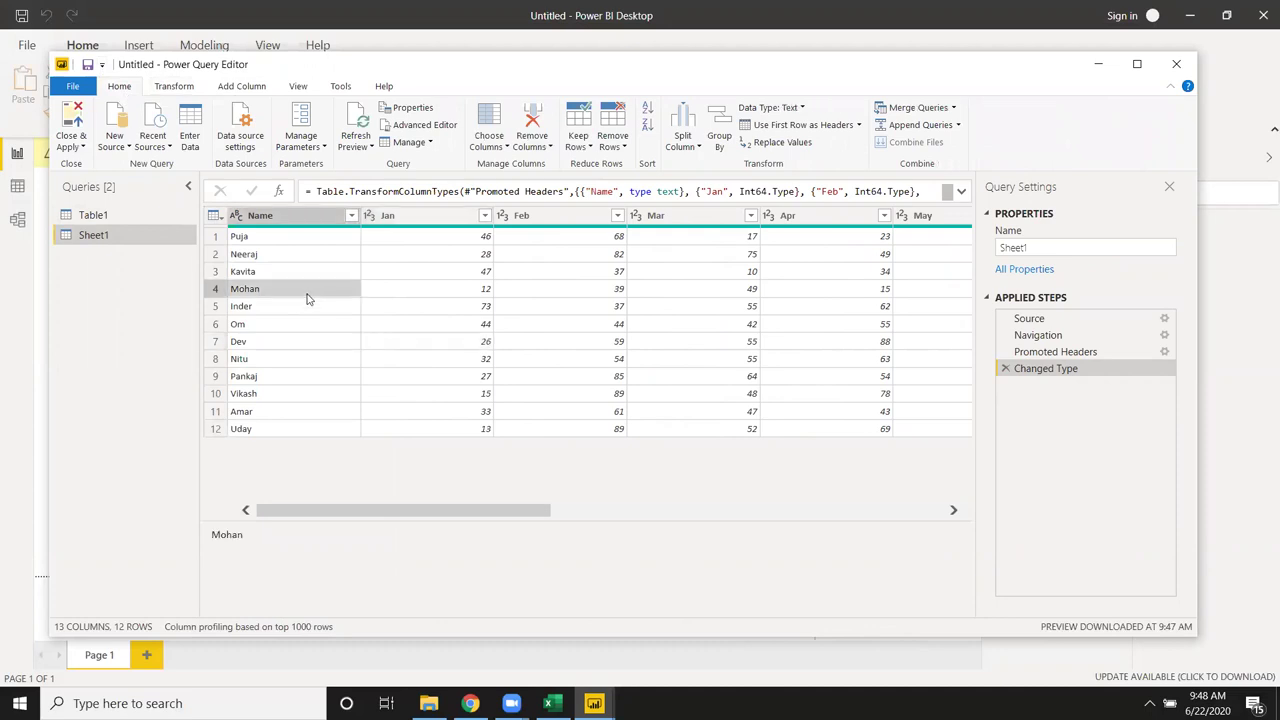
pyautogui.click(268, 330)
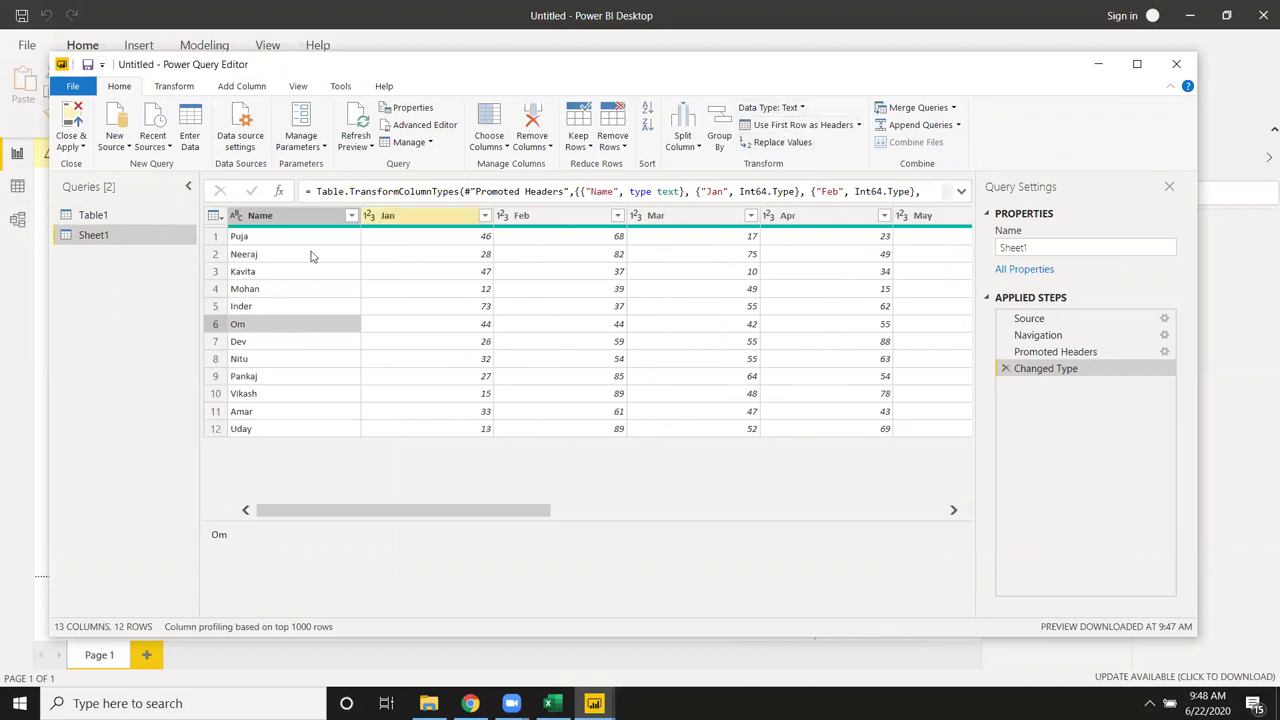
pyautogui.click(214, 218)
pyautogui.click(236, 216)
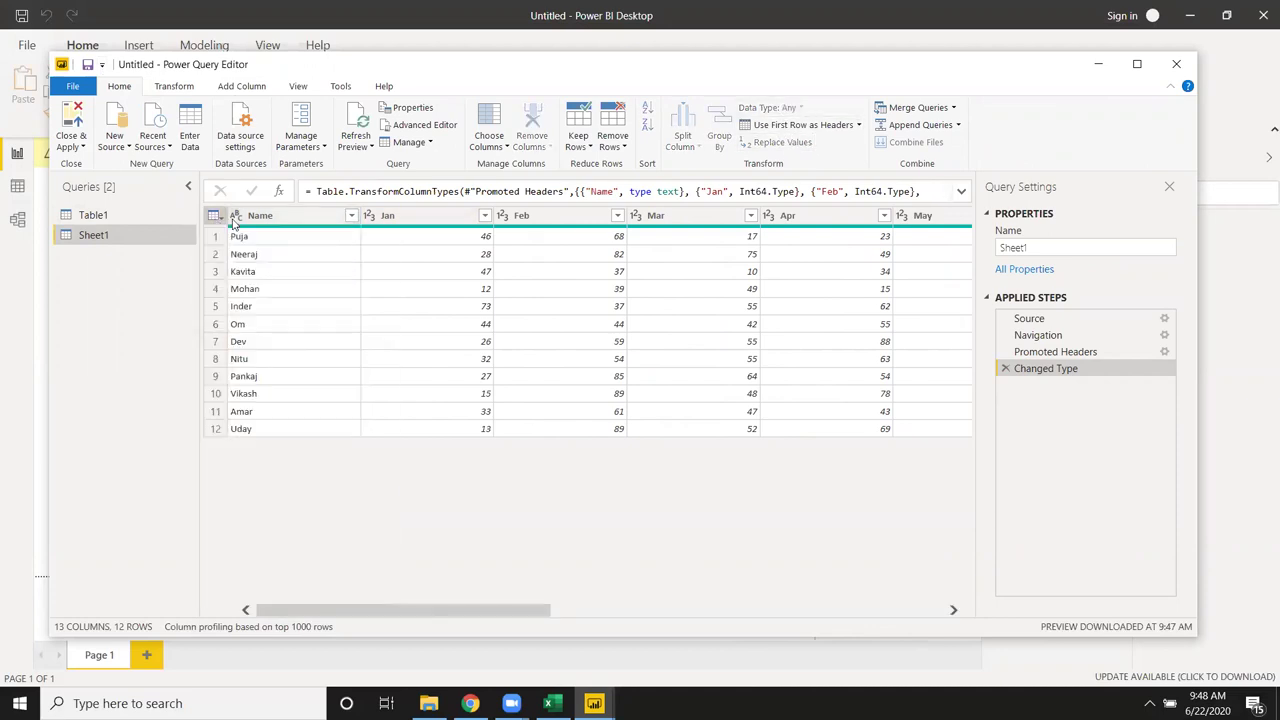
pyautogui.click(405, 222)
pyautogui.click(308, 218)
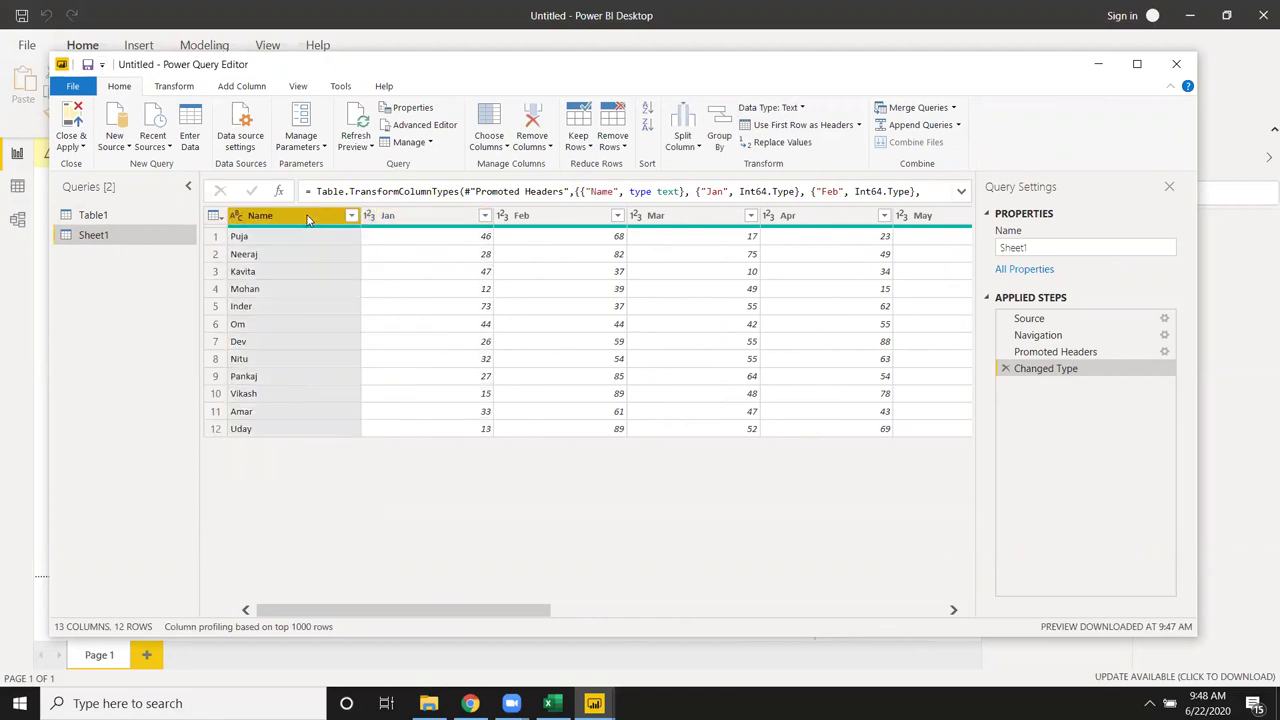
pyautogui.hotkey('ctrl', 'a')
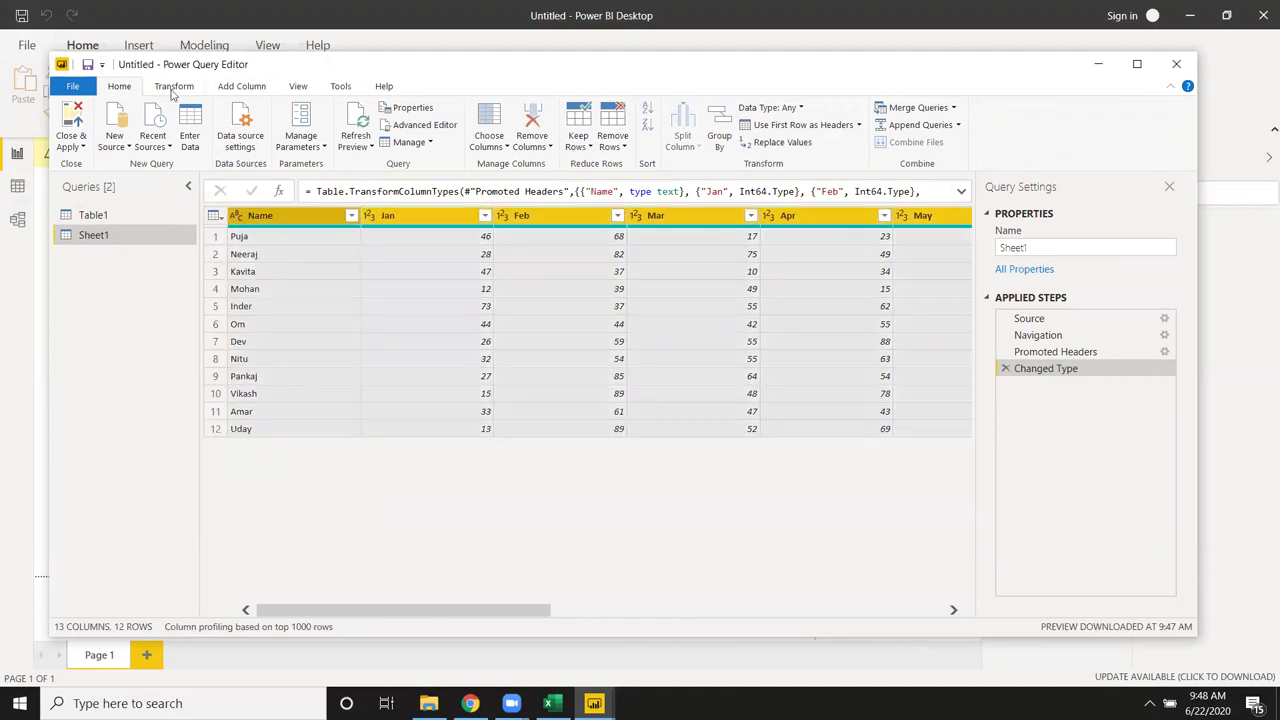
pyautogui.click(174, 87)
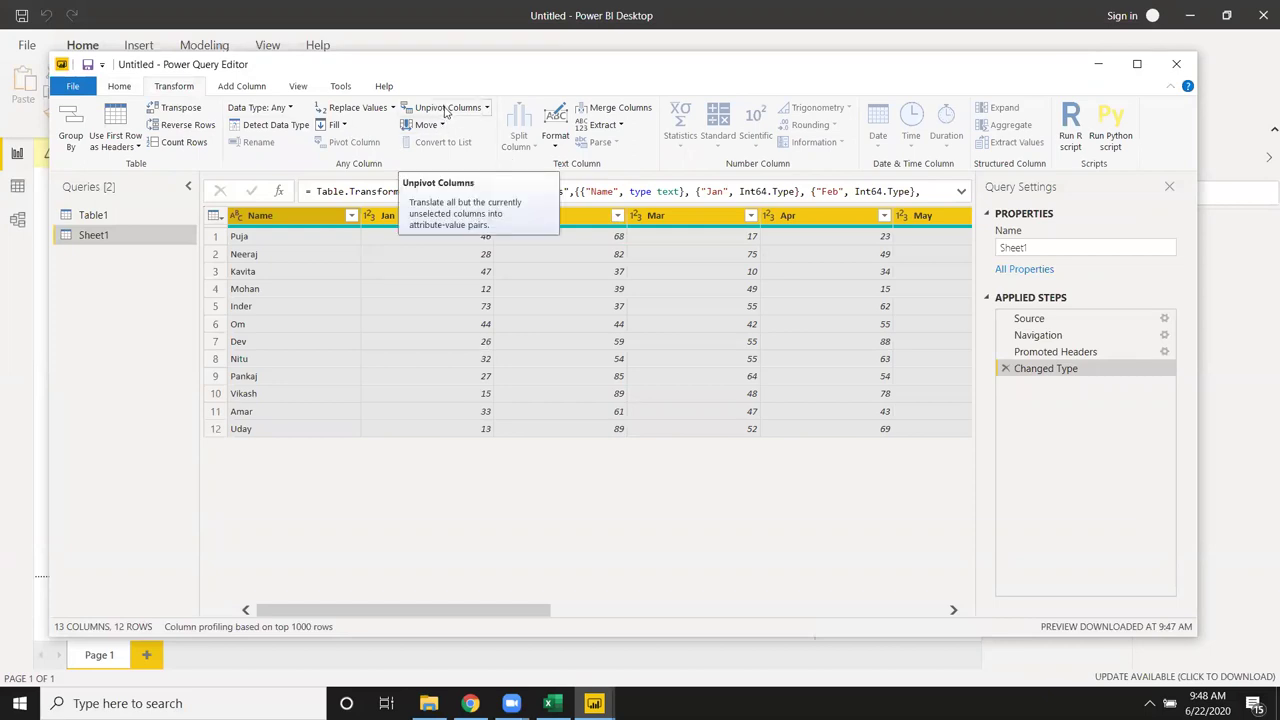
pyautogui.click(445, 110)
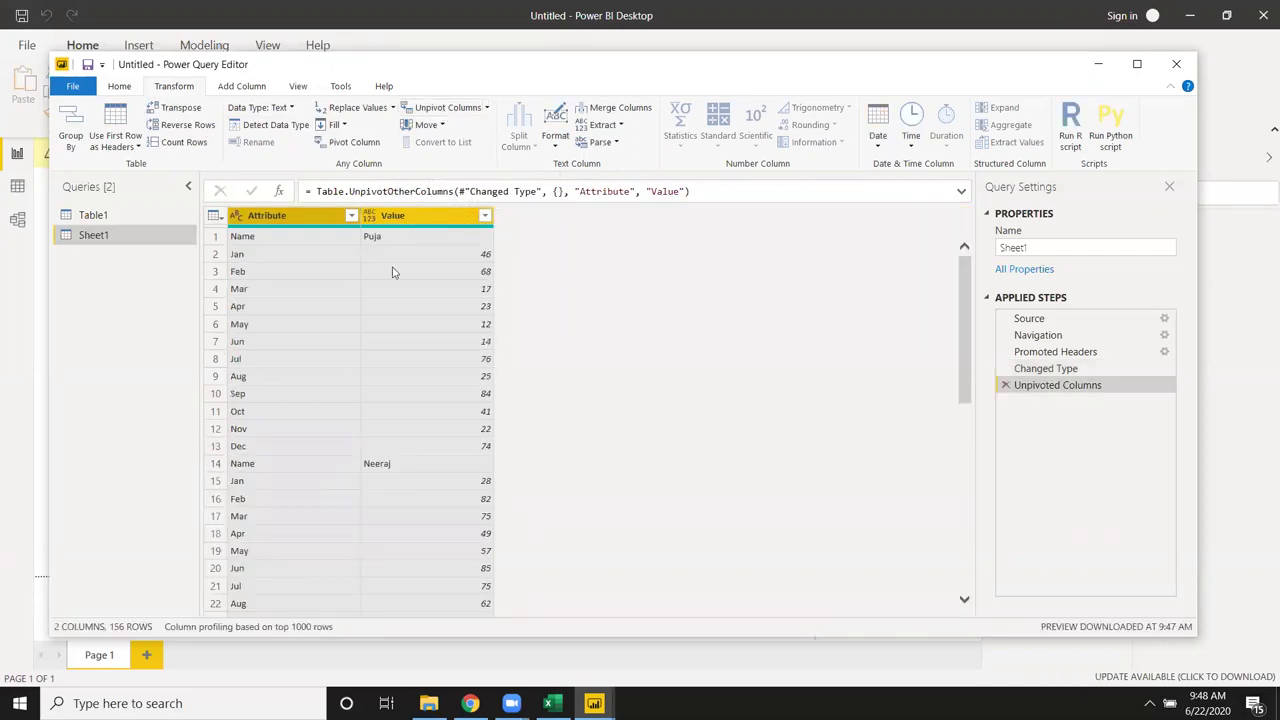
pyautogui.click(391, 393)
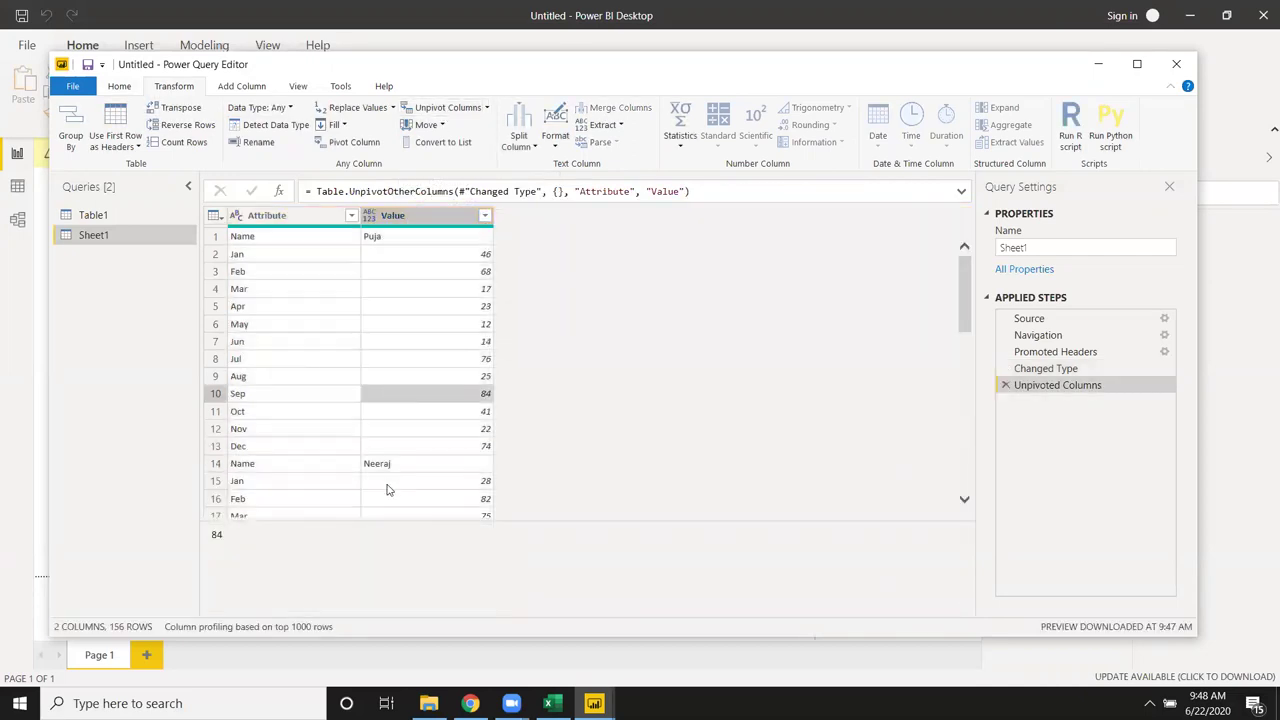
pyautogui.scroll(-4, 386, 494)
pyautogui.scroll(-3, 384, 493)
pyautogui.scroll(-4, 380, 492)
pyautogui.scroll(-3, 378, 491)
pyautogui.scroll(-3, 377, 491)
pyautogui.scroll(-4, 377, 492)
pyautogui.scroll(-3, 376, 492)
pyautogui.scroll(-3, 376, 493)
pyautogui.scroll(-1, 376, 493)
pyautogui.scroll(-2, 375, 497)
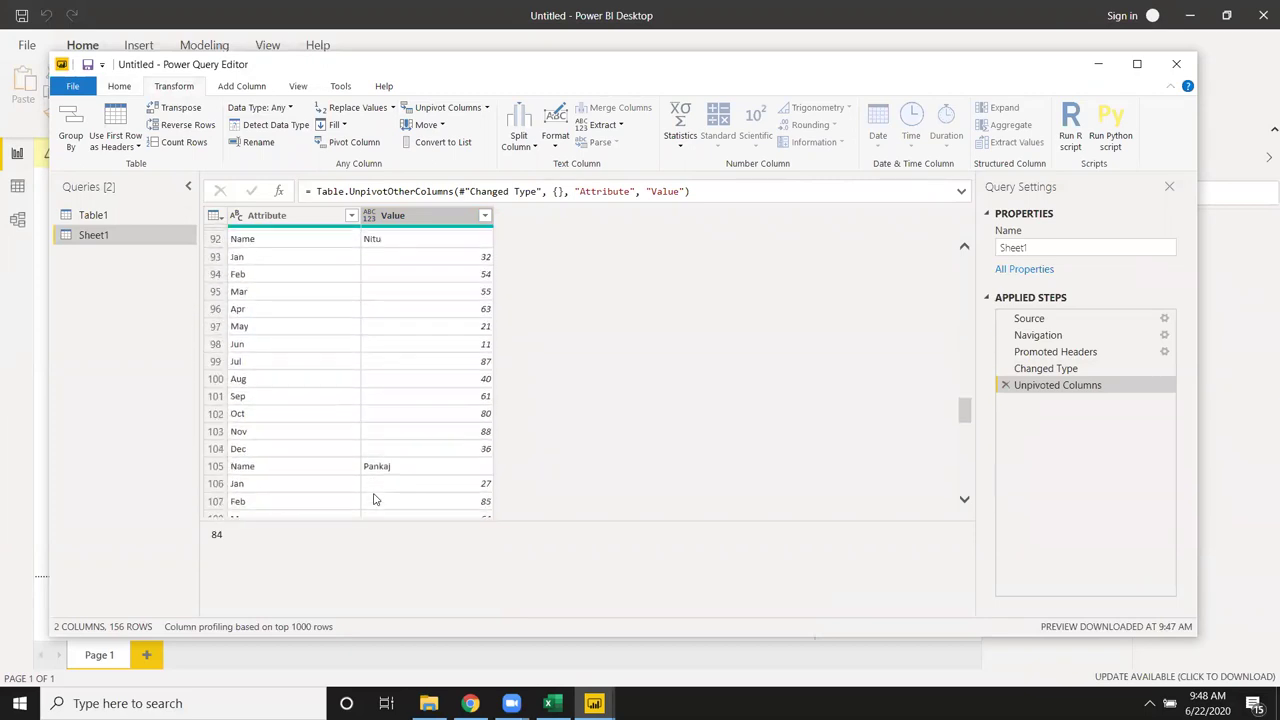
pyautogui.scroll(4, 375, 501)
pyautogui.scroll(4, 374, 501)
pyautogui.scroll(5, 374, 501)
pyautogui.scroll(4, 373, 501)
pyautogui.scroll(8, 373, 501)
pyautogui.scroll(4, 371, 501)
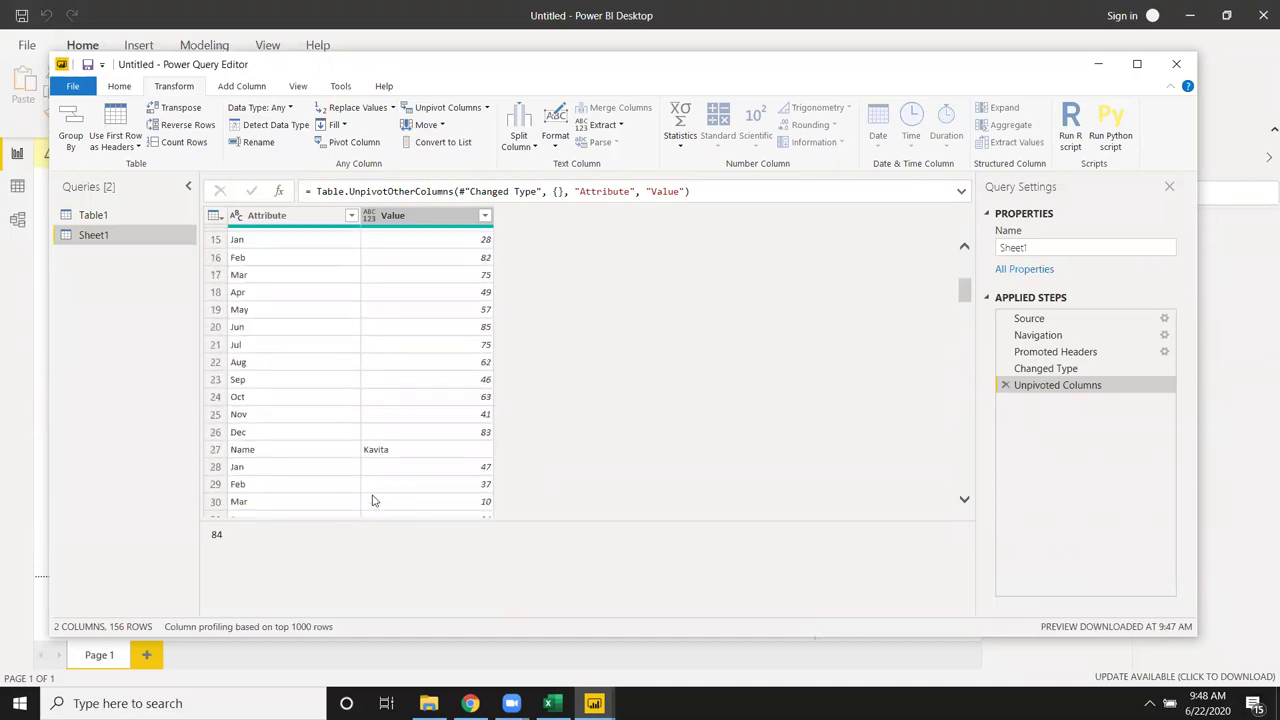
pyautogui.scroll(1, 370, 501)
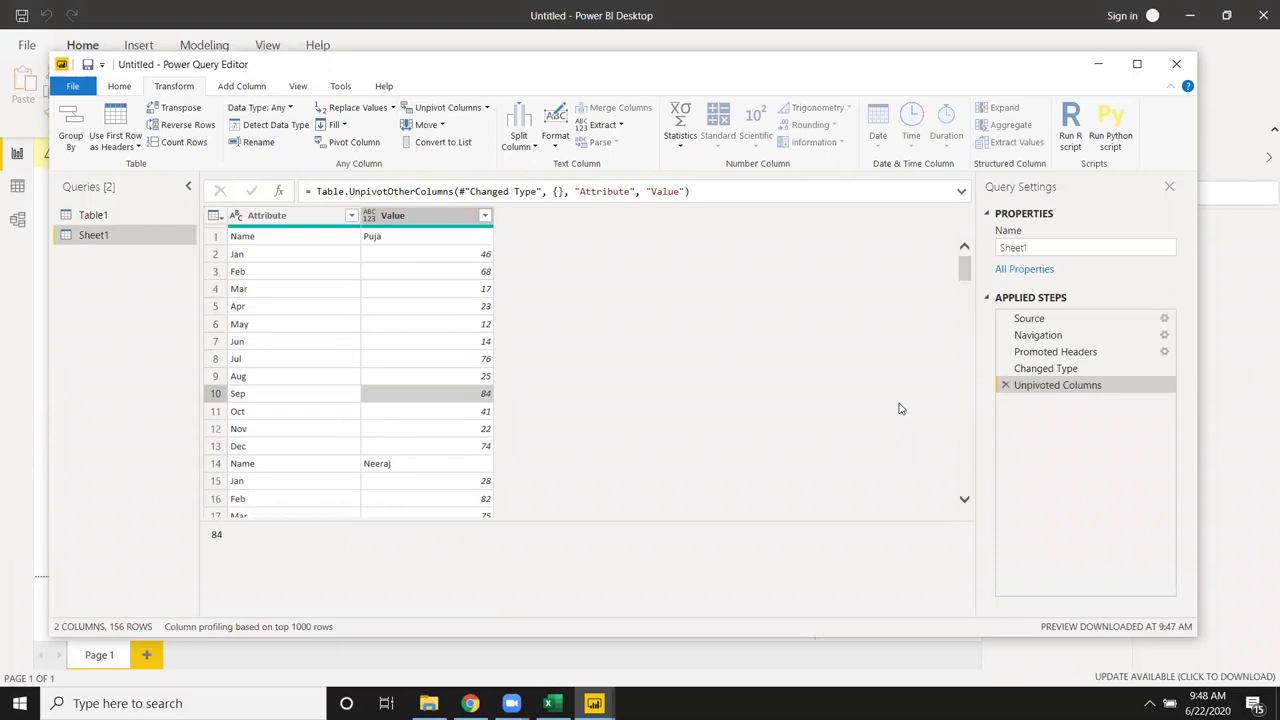
pyautogui.click(1006, 386)
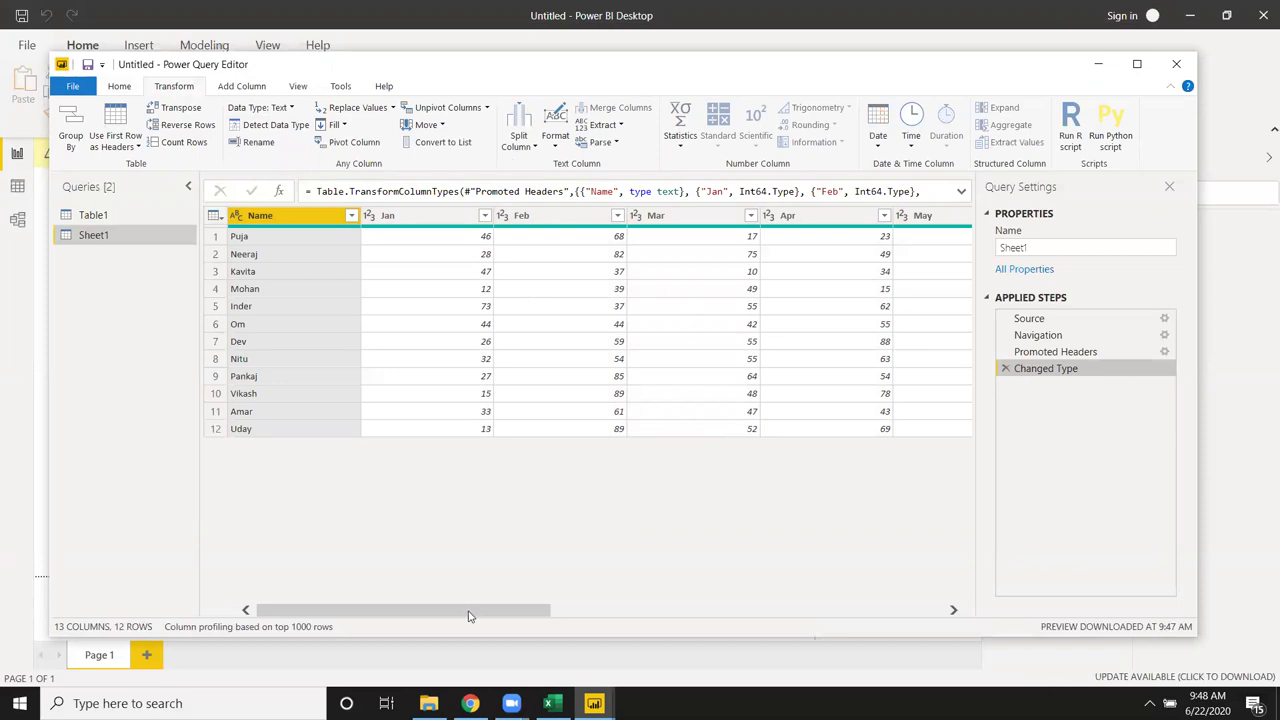
# - Select the Jan through Dec columns and unpivot them into Attribute and Value rows
pyautogui.moveTo(470, 609); pyautogui.dragTo(483, 608)
pyautogui.click(380, 219)
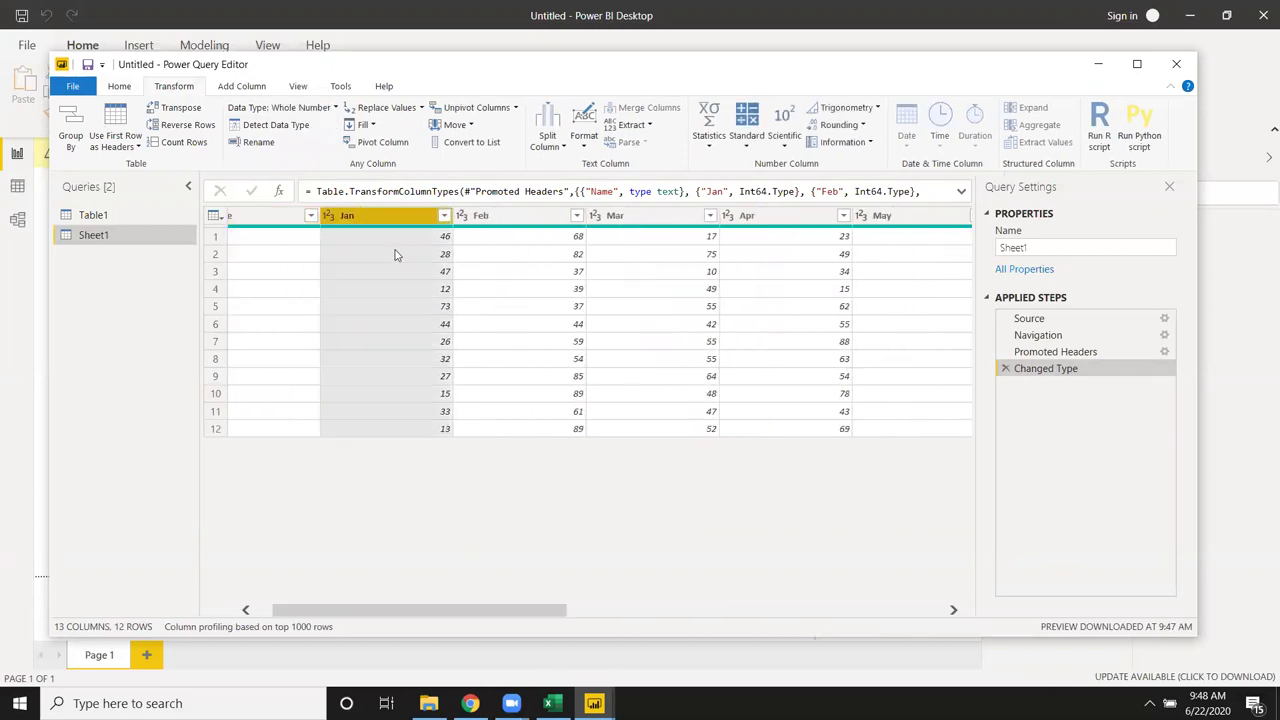
pyautogui.moveTo(548, 612)
pyautogui.mouseDown()
pyautogui.moveTo(977, 639)
pyautogui.moveTo(955, 622)
pyautogui.mouseUp()
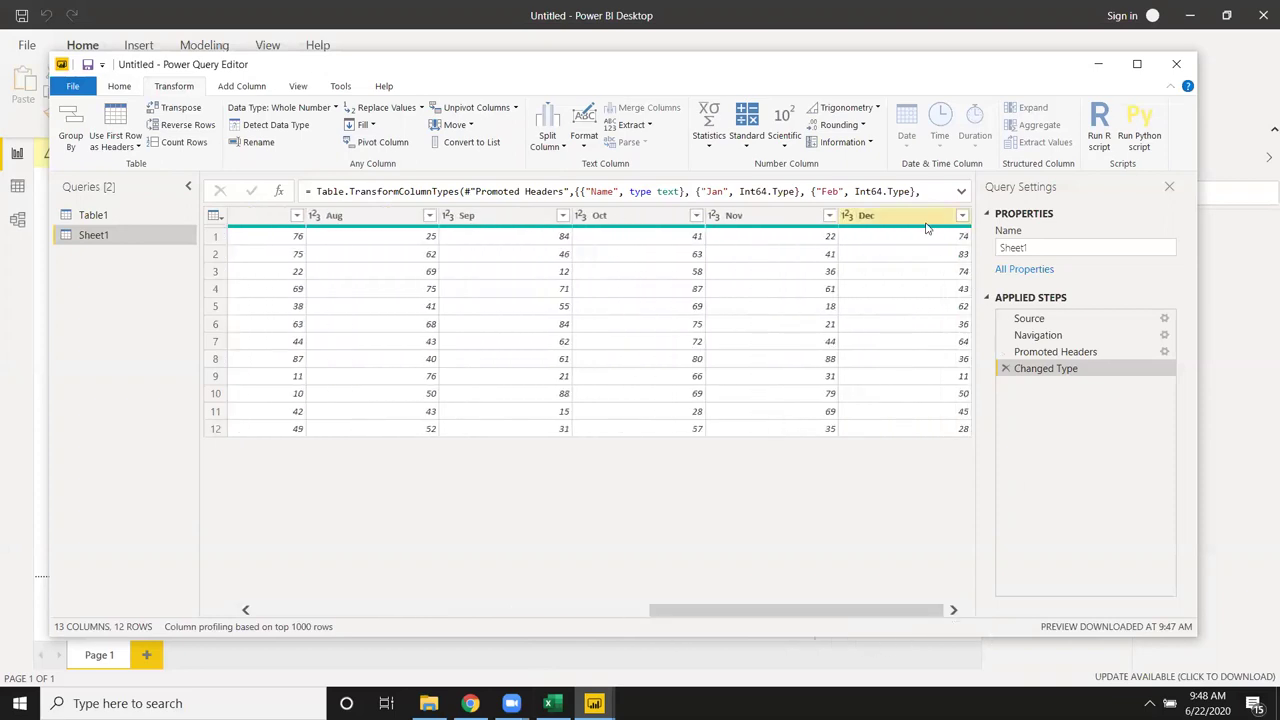
pyautogui.keyDown('shift'); pyautogui.click(928, 224); pyautogui.keyUp('shift')
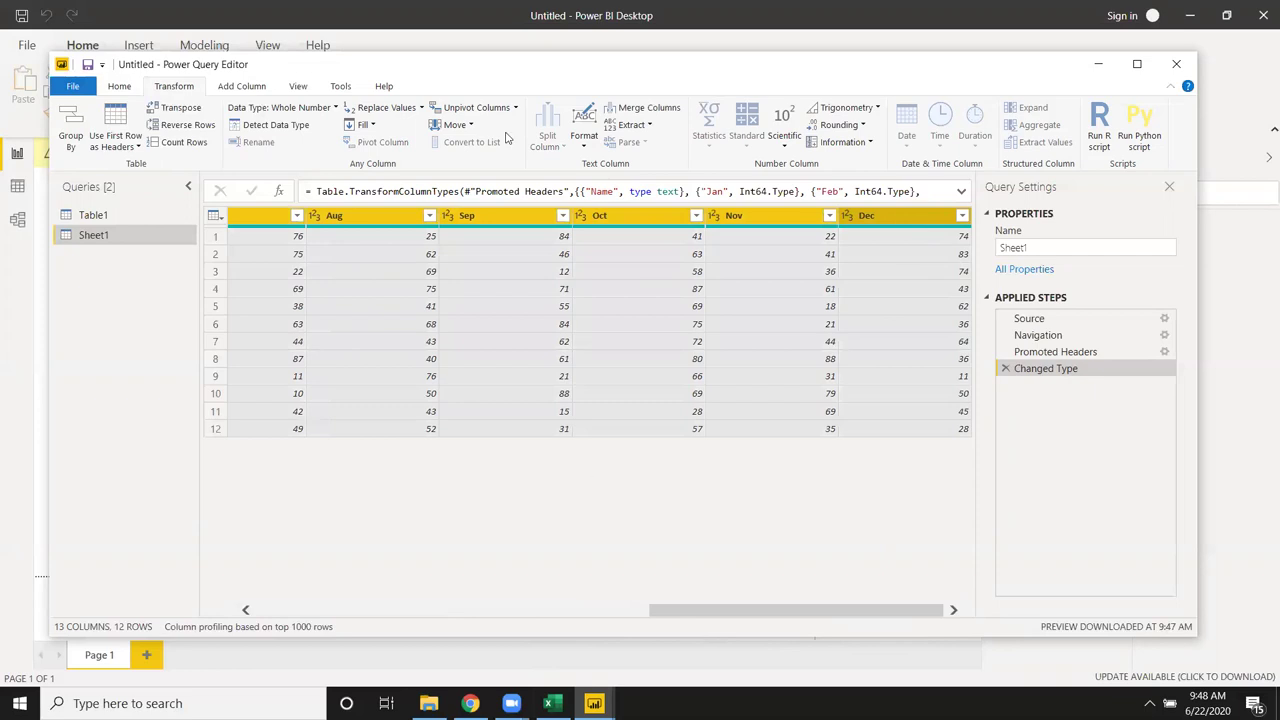
pyautogui.click(466, 108)
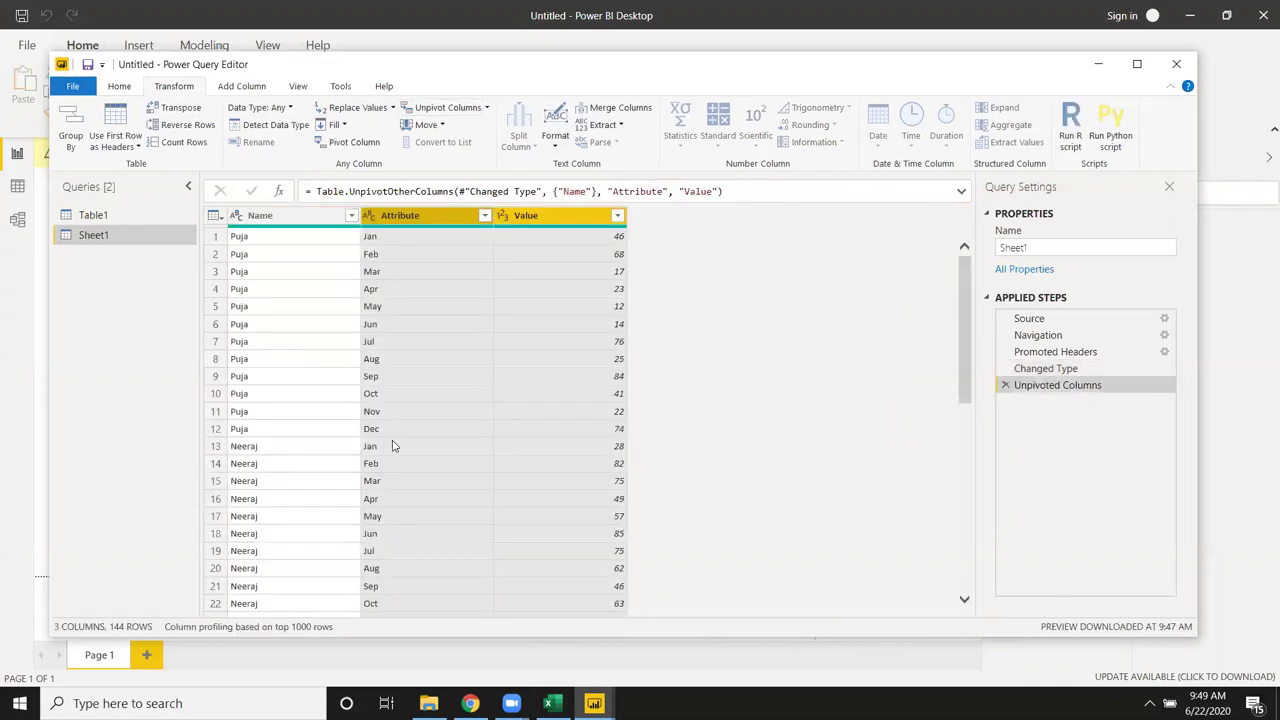
# - Scroll through the unpivoted Name, Attribute and Value rows to check the 144-row result
pyautogui.click(286, 432)
pyautogui.scroll(-4, 391, 430)
pyautogui.scroll(-5, 392, 444)
pyautogui.scroll(-5, 392, 444)
pyautogui.scroll(-5, 391, 446)
pyautogui.scroll(-5, 390, 448)
pyautogui.scroll(-4, 389, 450)
pyautogui.scroll(-4, 389, 450)
pyautogui.scroll(-4, 389, 449)
pyautogui.scroll(-4, 388, 452)
pyautogui.scroll(-3, 386, 457)
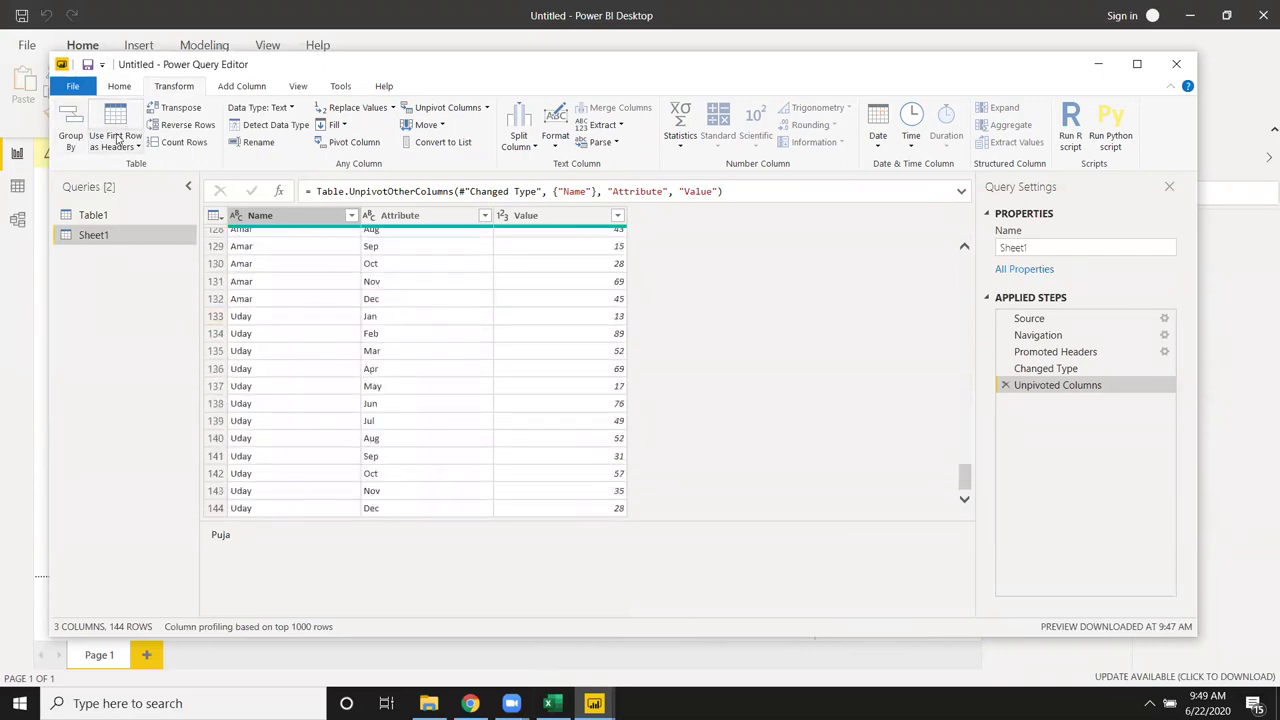
pyautogui.click(80, 90)
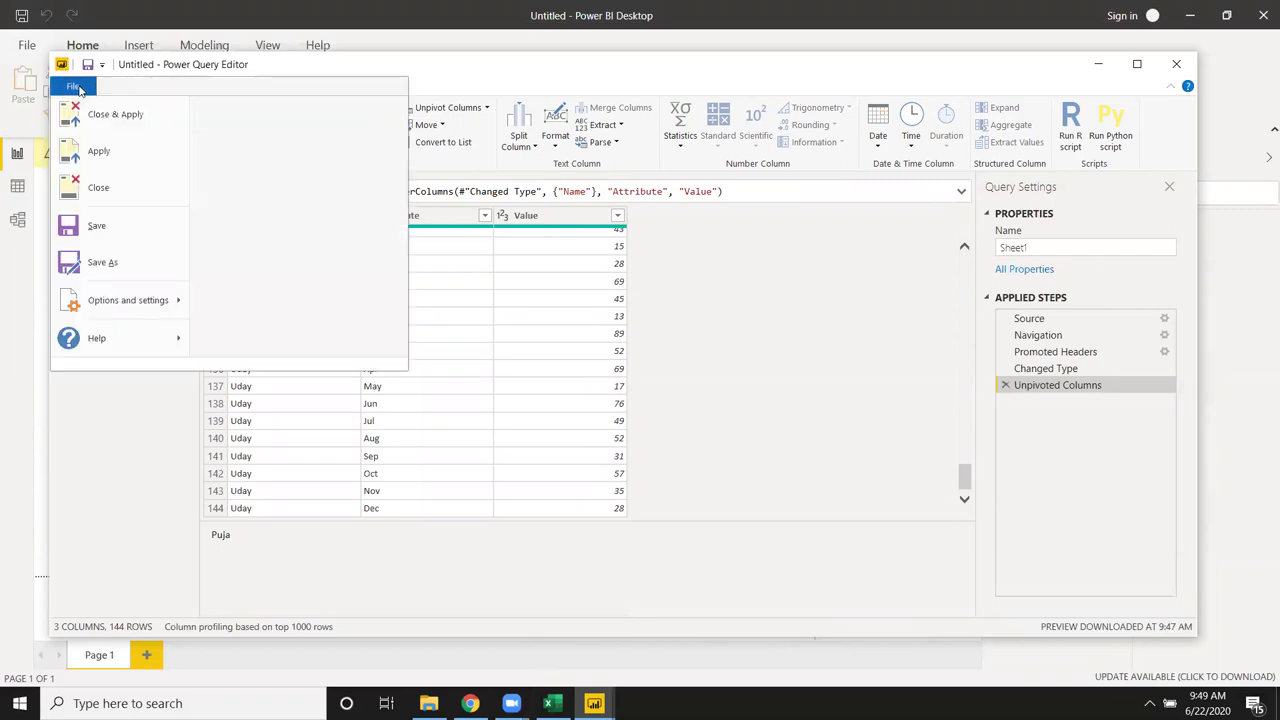
pyautogui.click(228, 168)
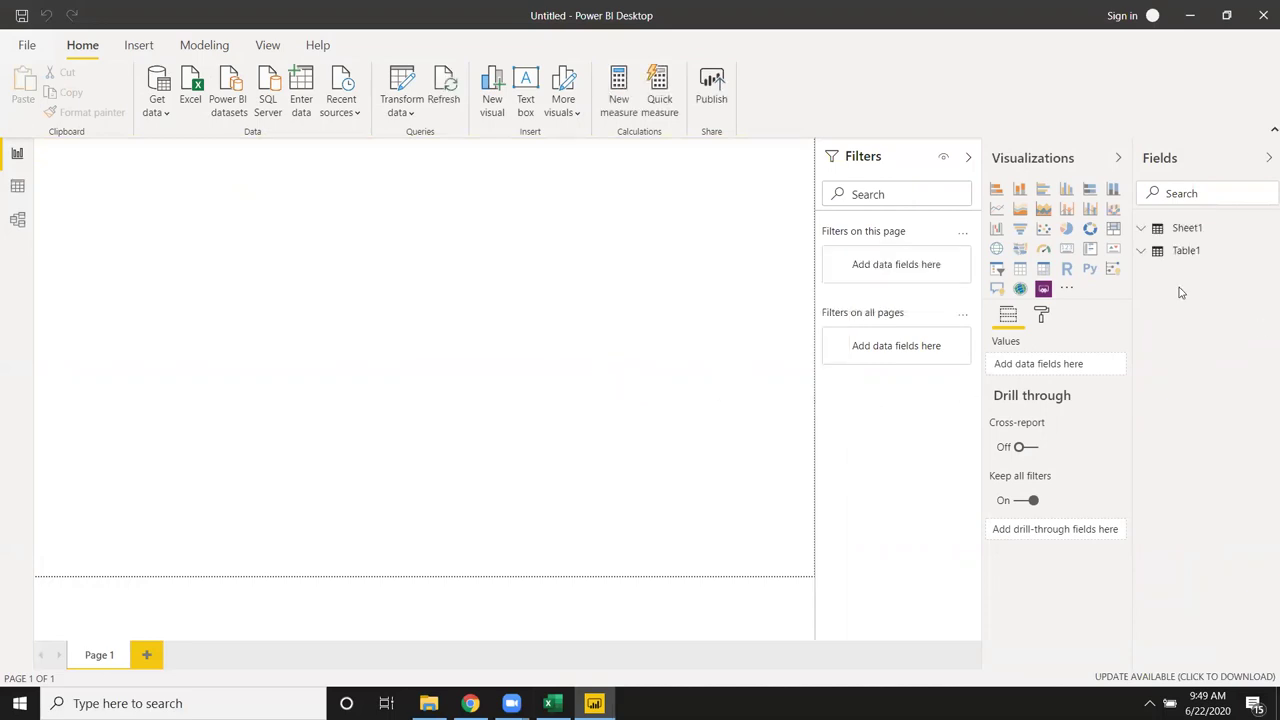
# - Build a matrix of Name rows by Attribute month columns with summed Value, enlarged to show every month and Total
pyautogui.click(1146, 229)
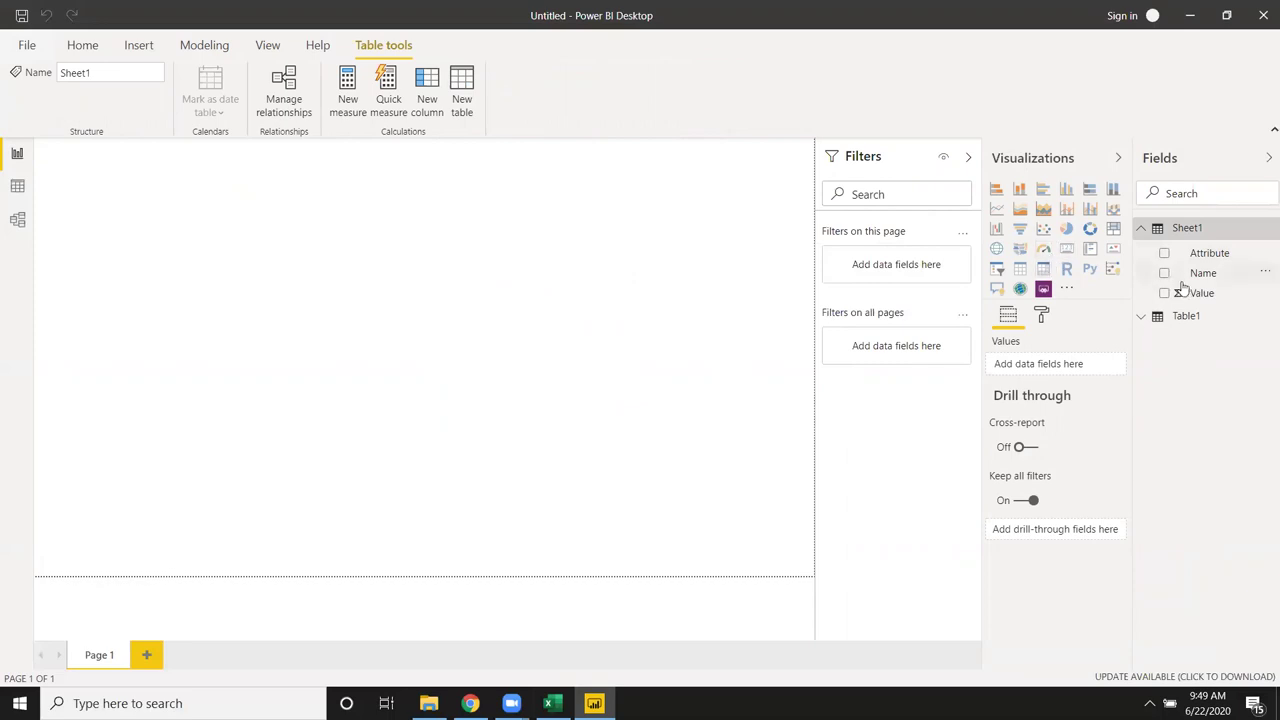
pyautogui.moveTo(1196, 272)
pyautogui.mouseDown()
pyautogui.moveTo(1083, 312)
pyautogui.moveTo(1183, 302)
pyautogui.moveTo(250, 272)
pyautogui.mouseUp()
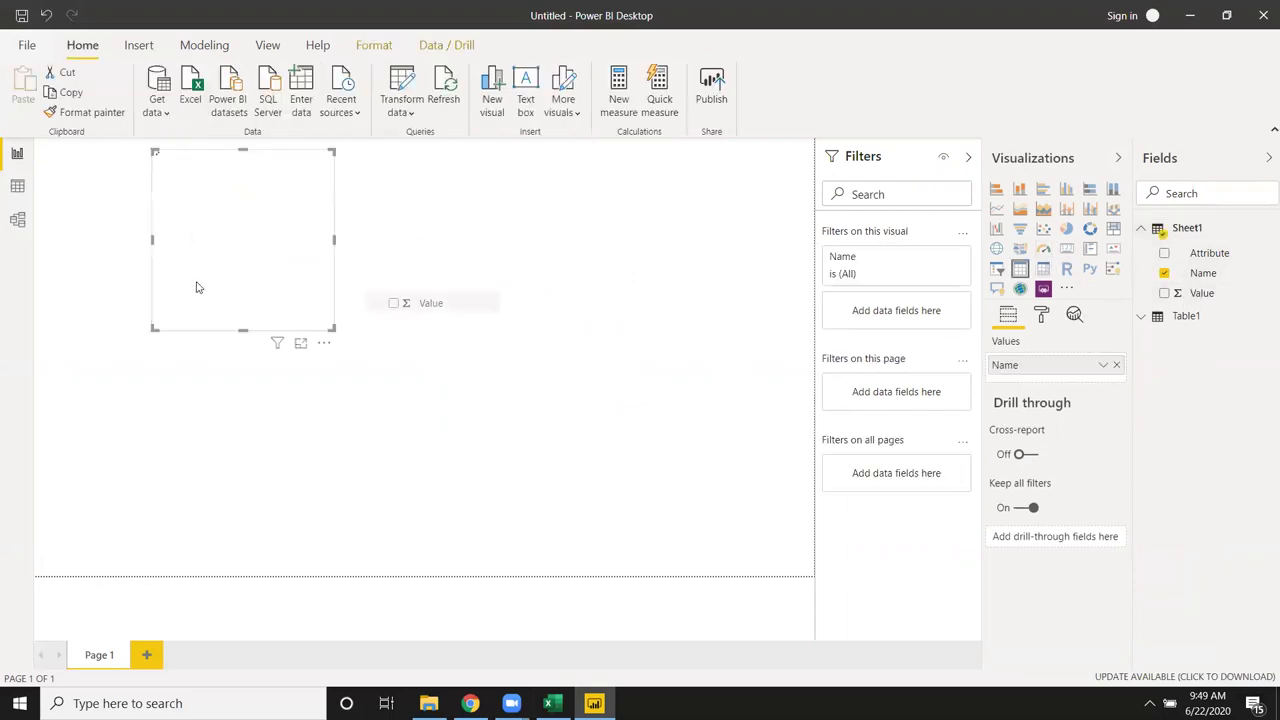
pyautogui.moveTo(1085, 332); pyautogui.dragTo(1085, 336)
pyautogui.moveTo(1210, 253); pyautogui.dragTo(285, 252)
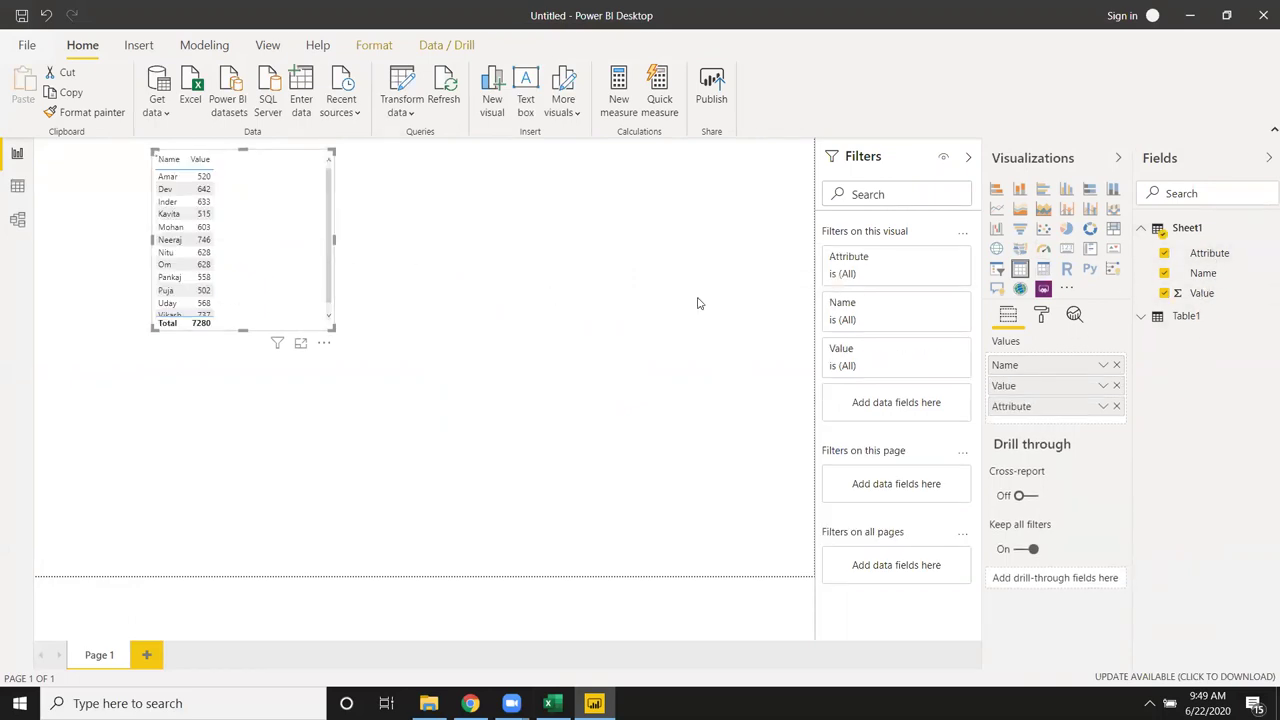
pyautogui.click(1043, 270)
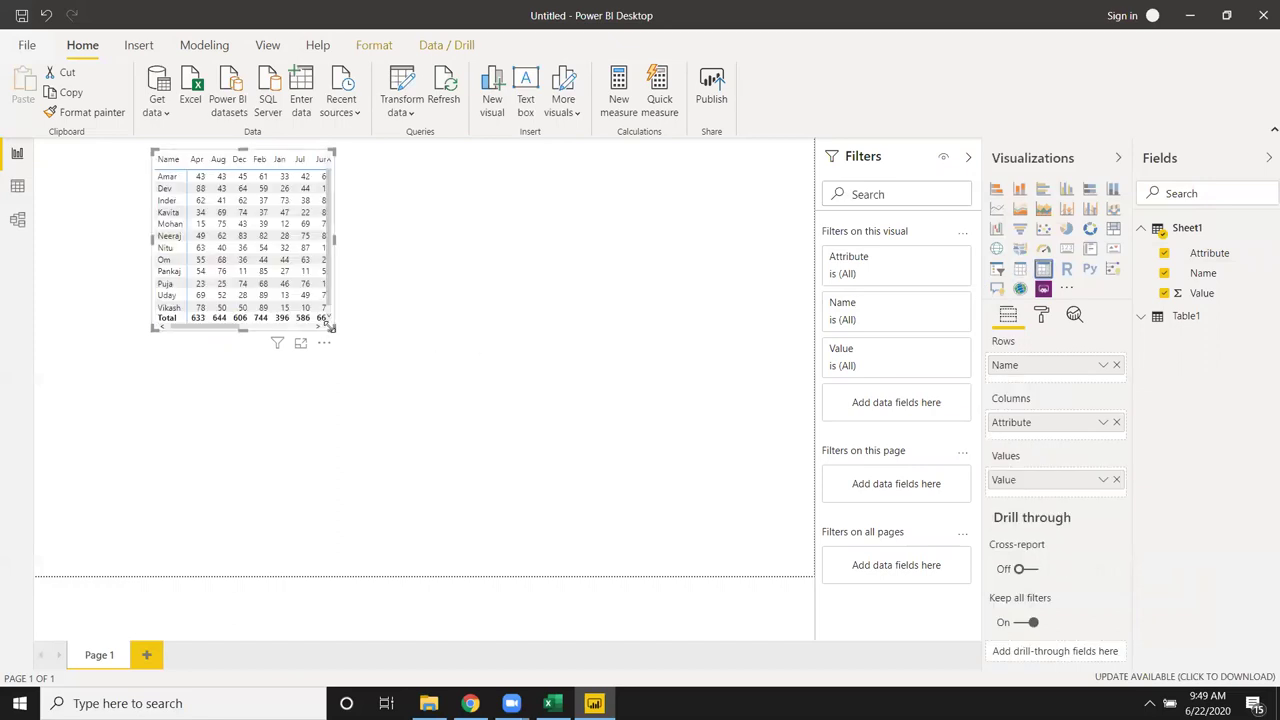
pyautogui.moveTo(326, 321); pyautogui.dragTo(600, 430)
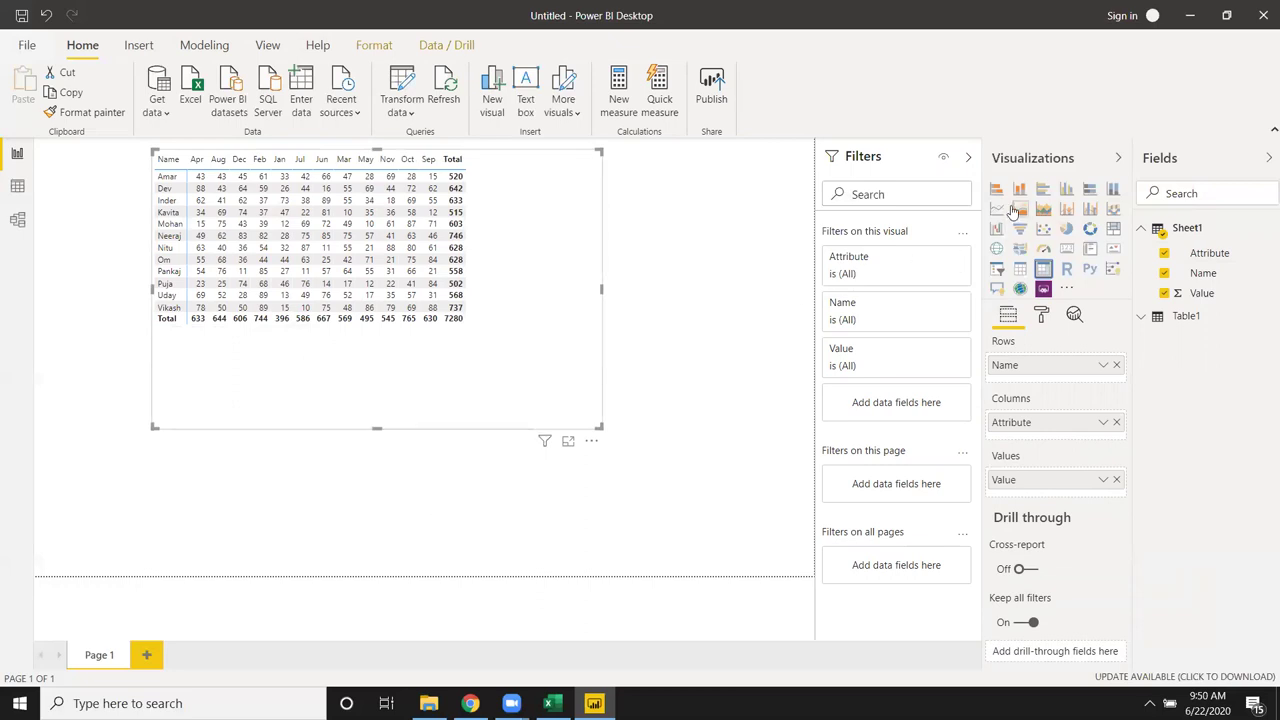
# - Change the matrix to a clustered column chart of Value by Name, toggling the Attribute month legend off and back on
pyautogui.click(1068, 190)
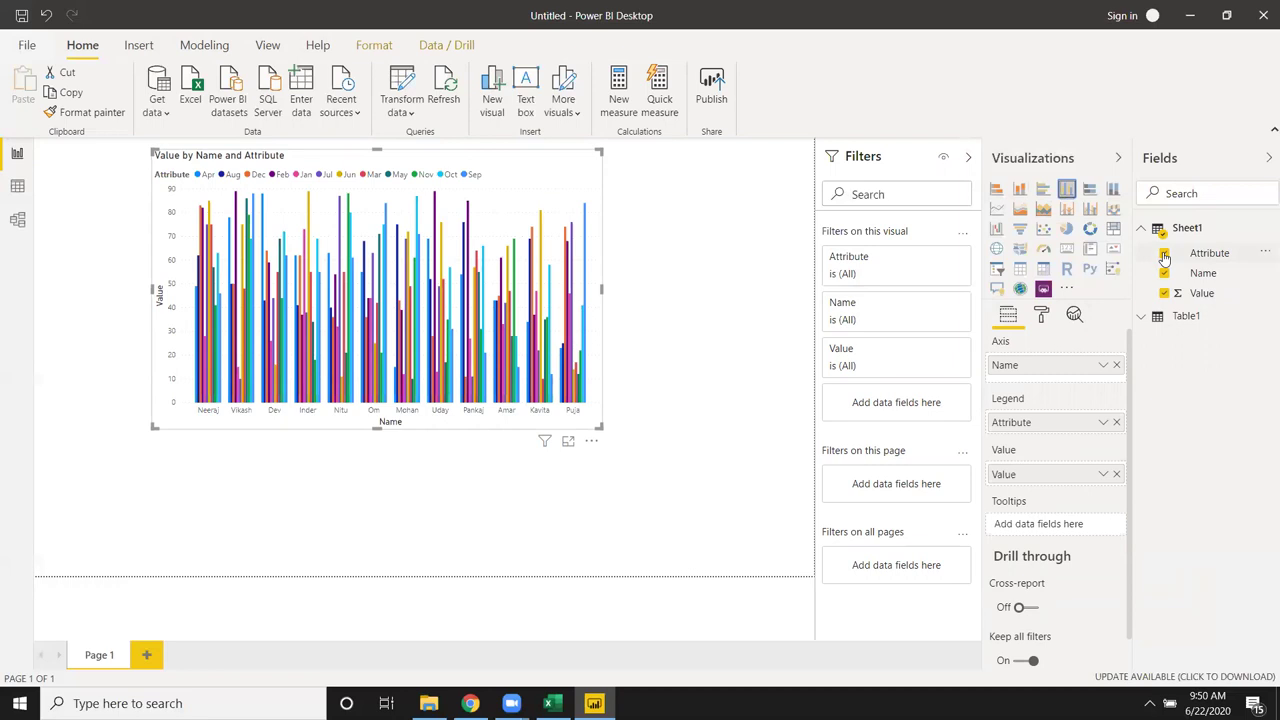
pyautogui.click(1164, 254)
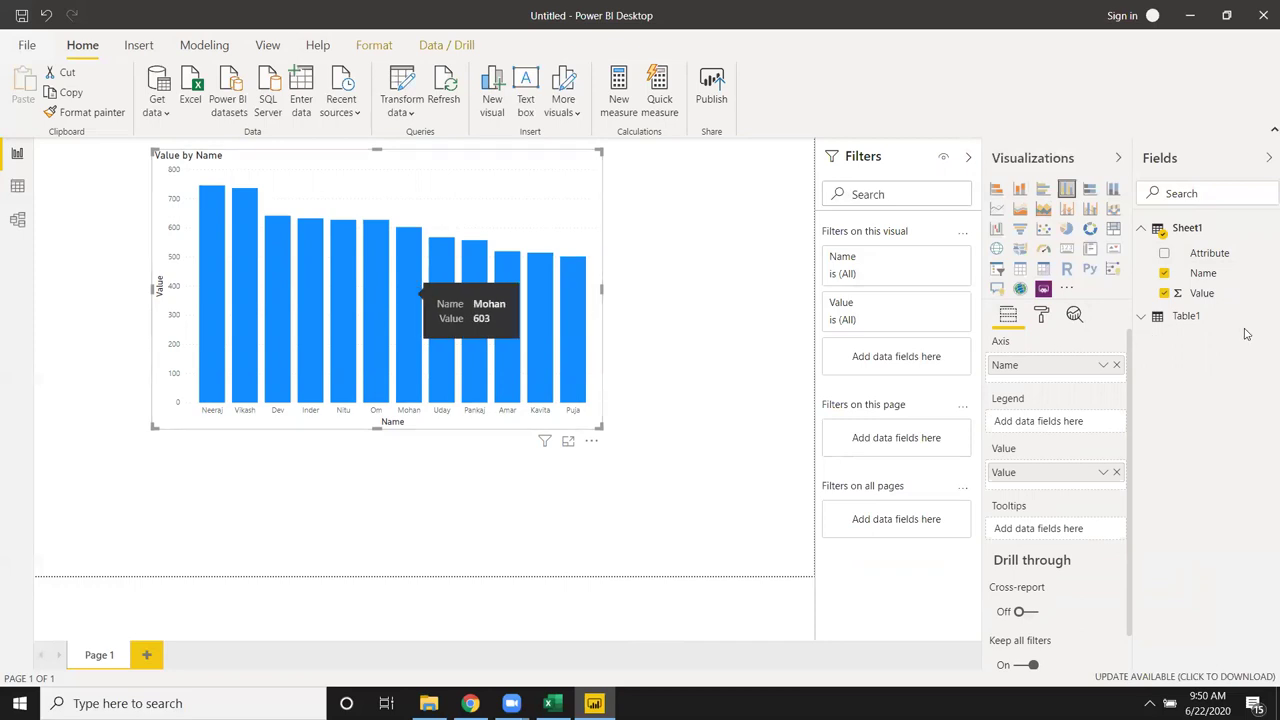
pyautogui.click(1164, 255)
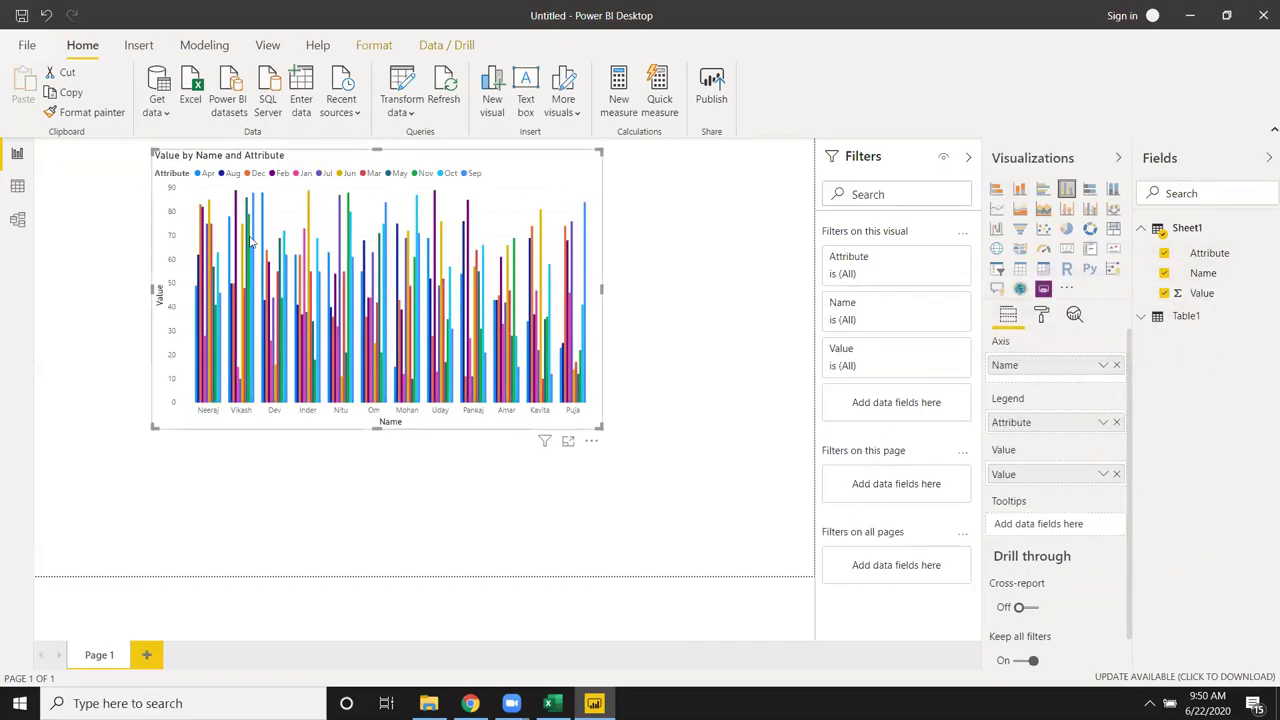
# - Drop Name, put Attribute on the axis, shift the chart left, and make it 100% stacked columns
pyautogui.click(1163, 274)
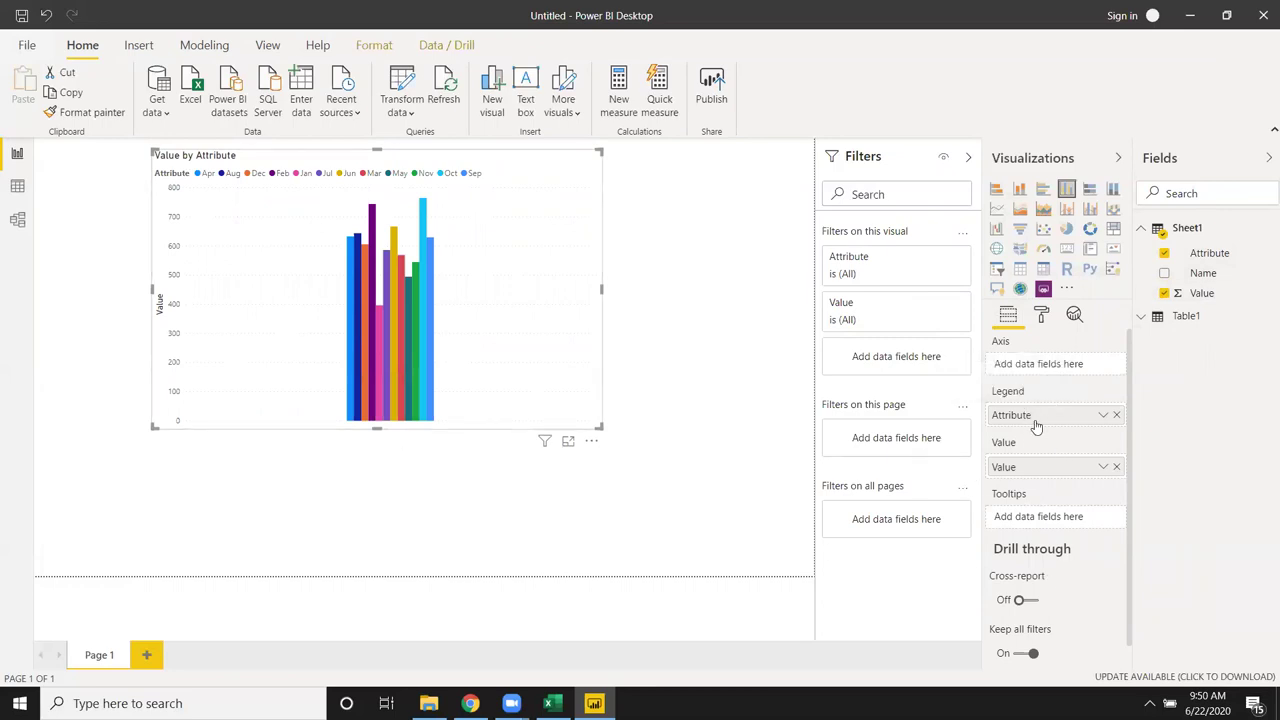
pyautogui.moveTo(1036, 425); pyautogui.dragTo(1028, 365)
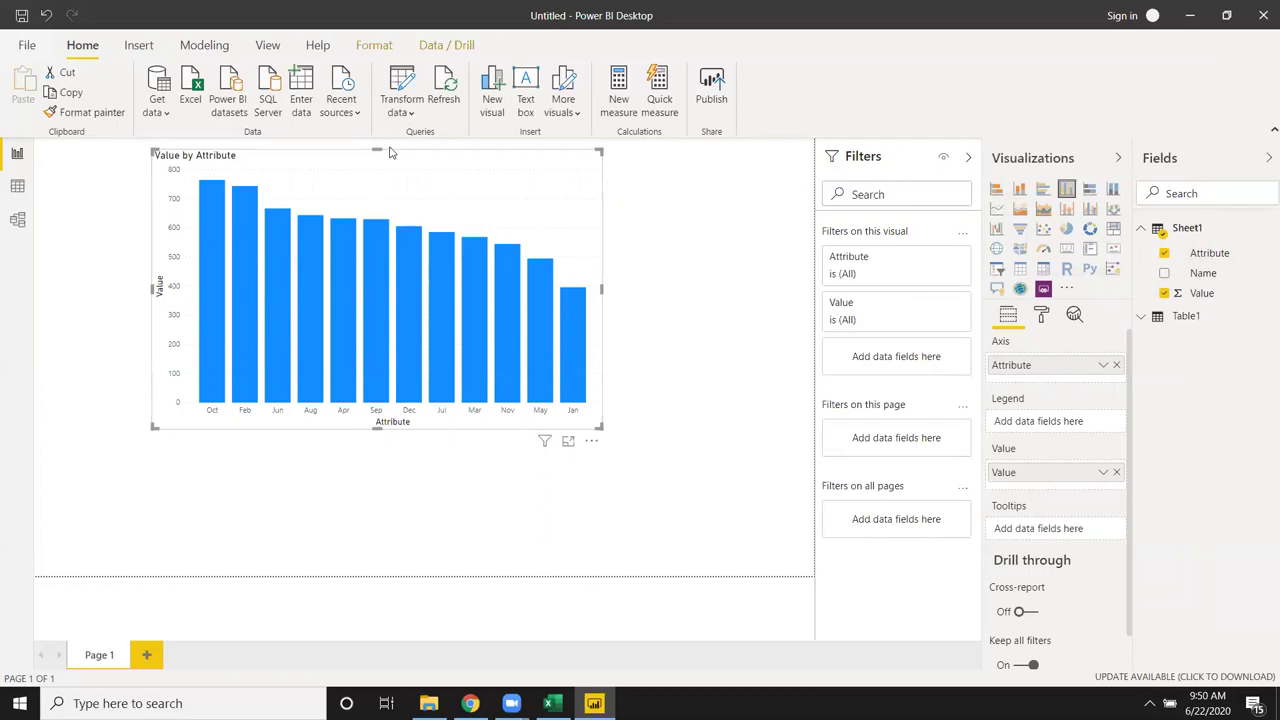
pyautogui.moveTo(397, 160); pyautogui.dragTo(331, 172)
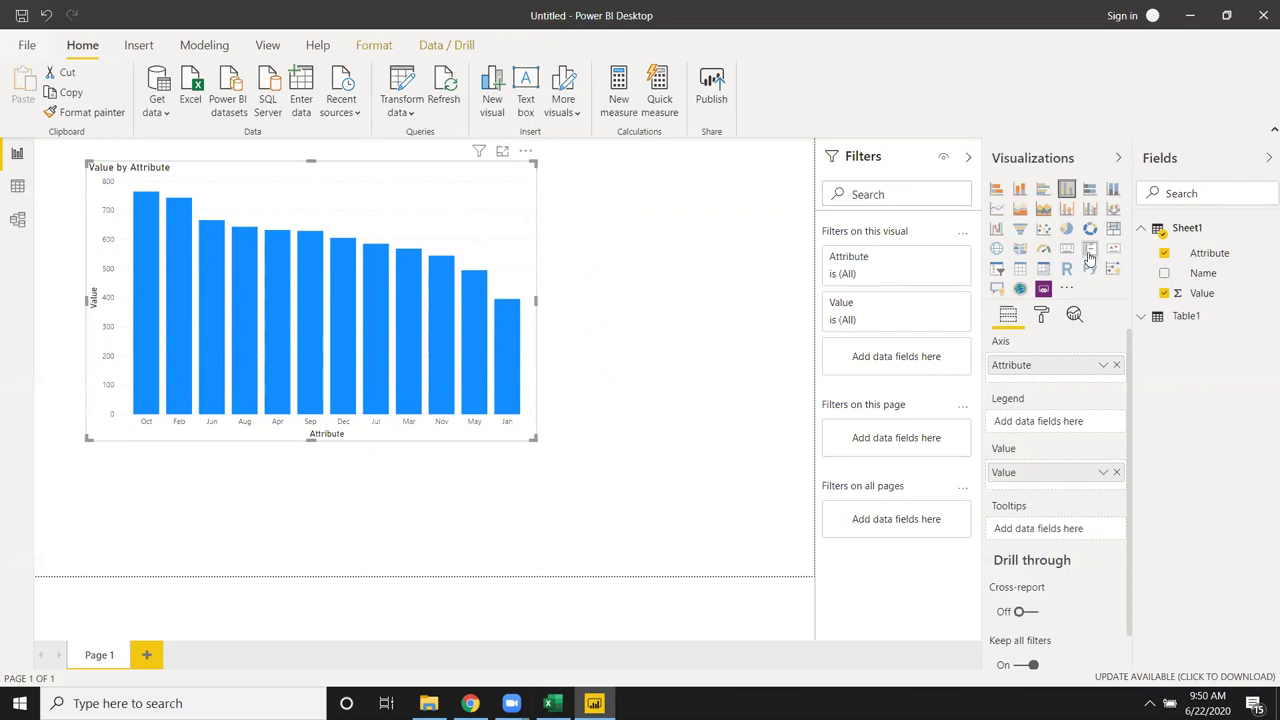
pyautogui.click(1114, 190)
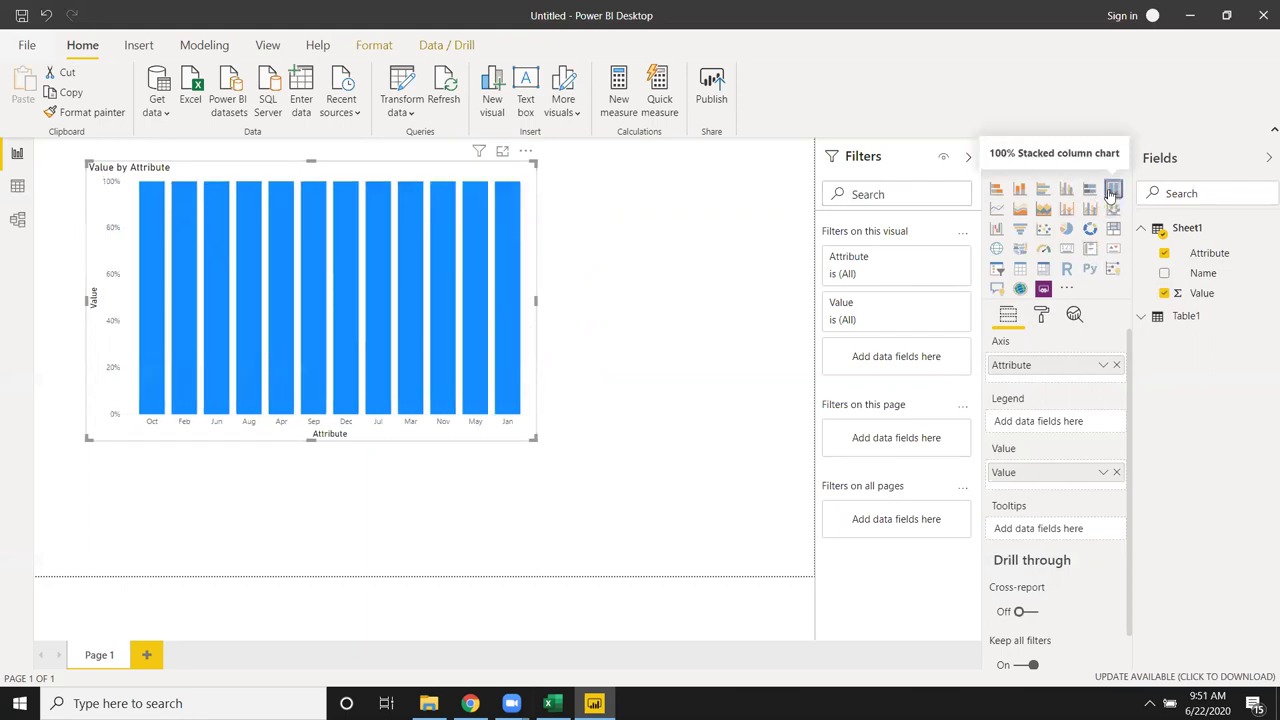
# - Try 100% stacked bar, clustered column, stacked column and stacked bar styles, then delete the chart
pyautogui.click(1089, 190)
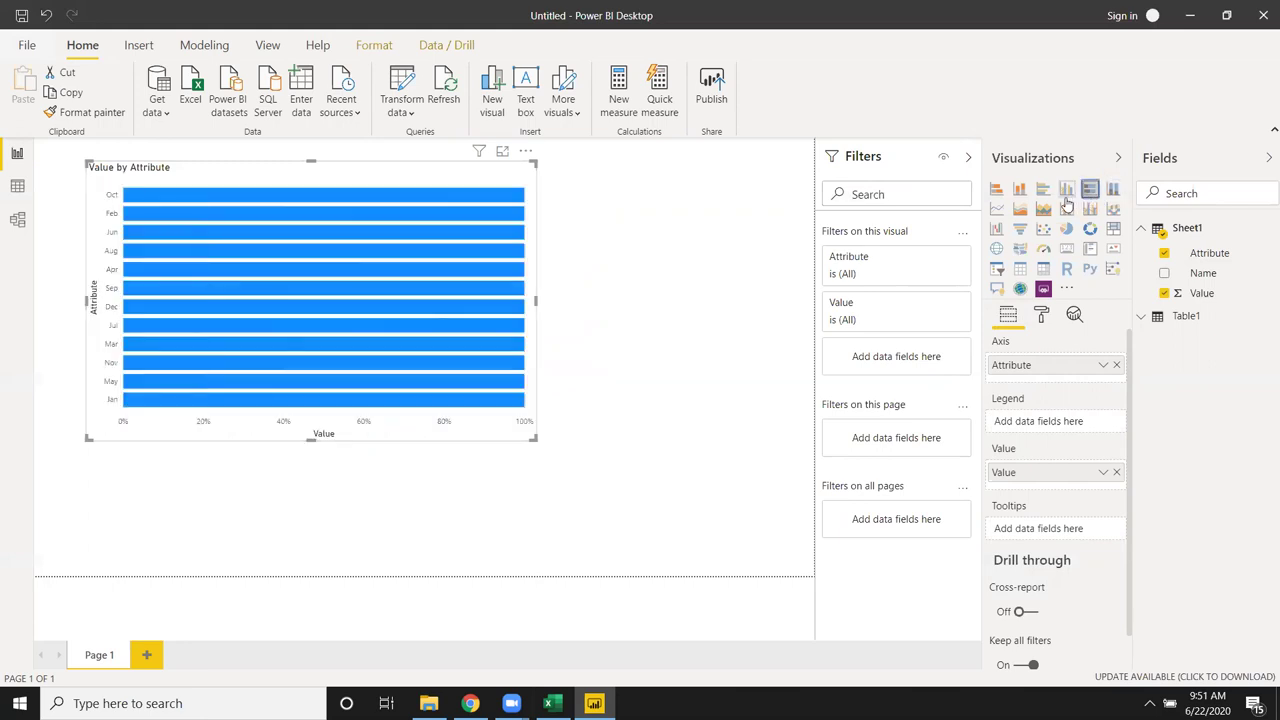
pyautogui.click(1066, 190)
pyautogui.click(1021, 192)
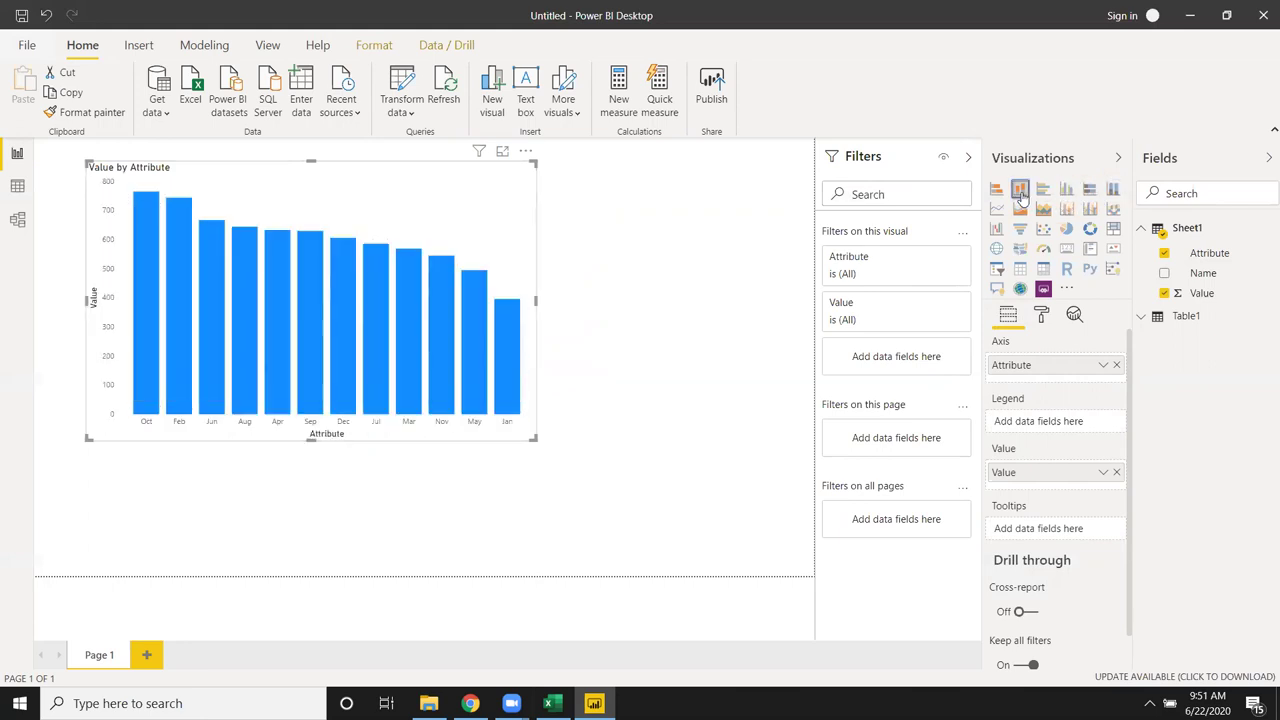
pyautogui.click(997, 192)
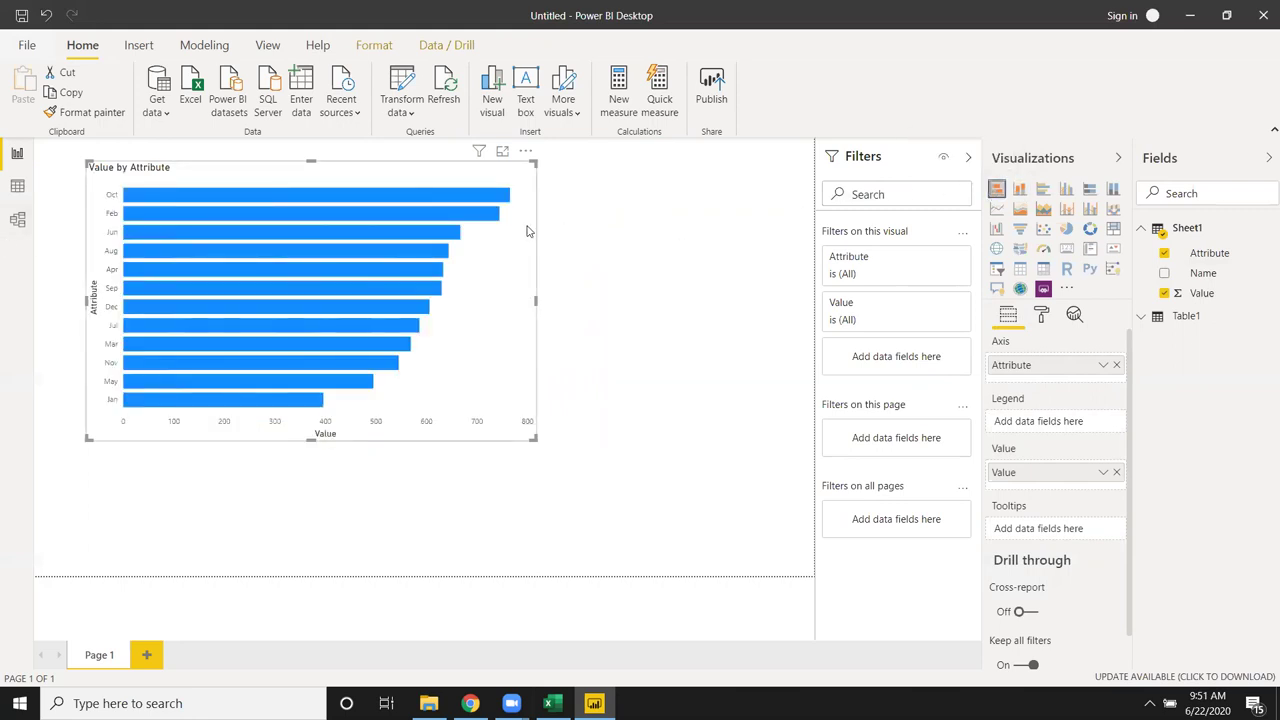
pyautogui.press('Delete')
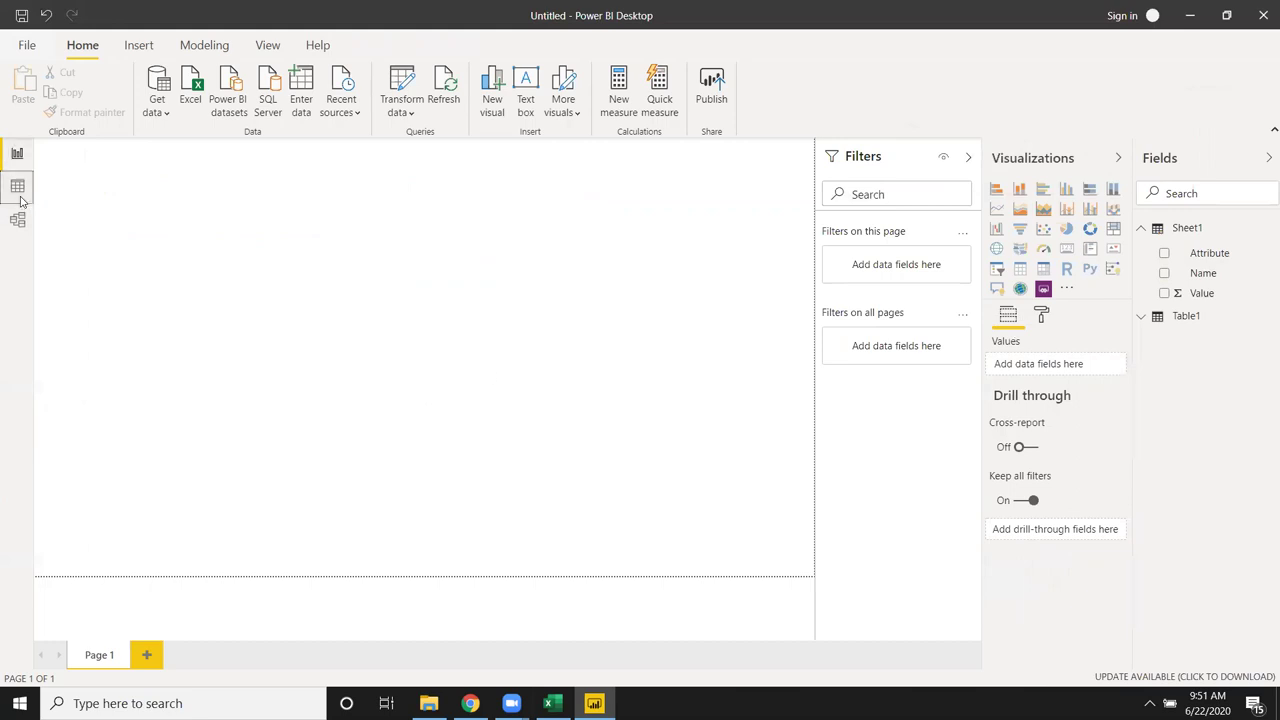
# - Glance at Sheet1 in Data view, return to the report, dismiss Enter data and Recent sources, then launch Power Query
pyautogui.click(18, 189)
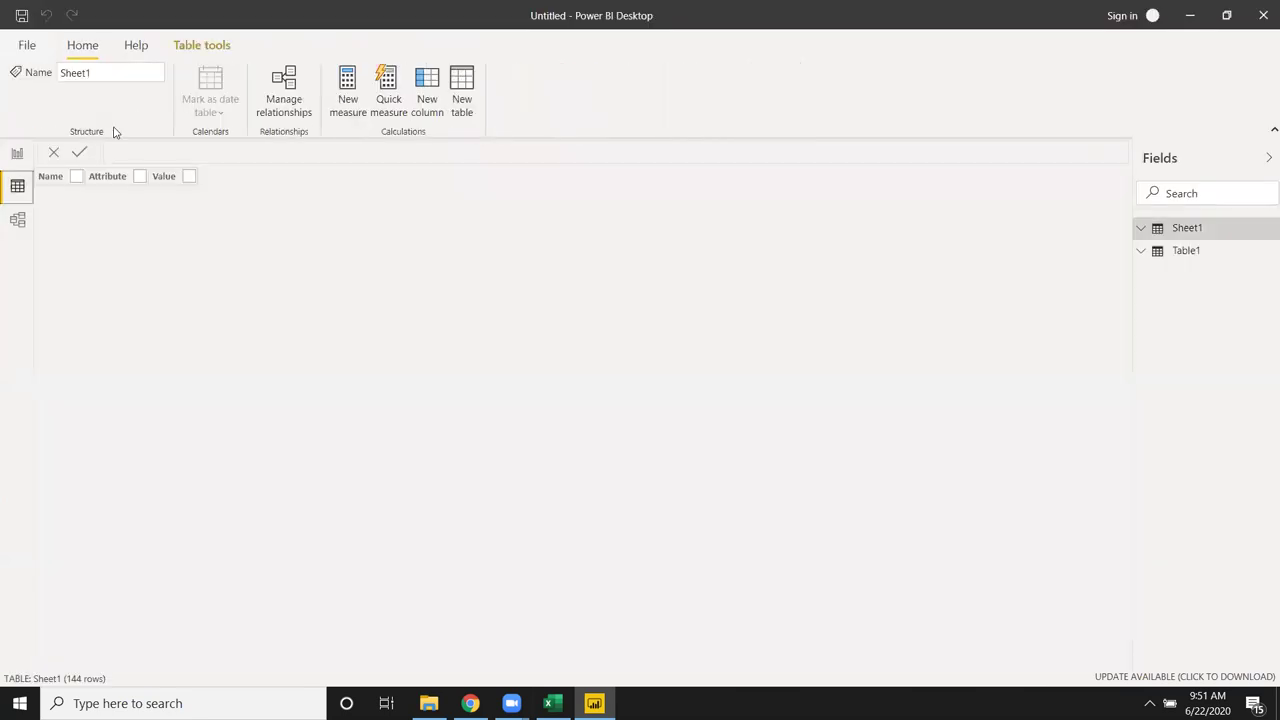
pyautogui.click(17, 155)
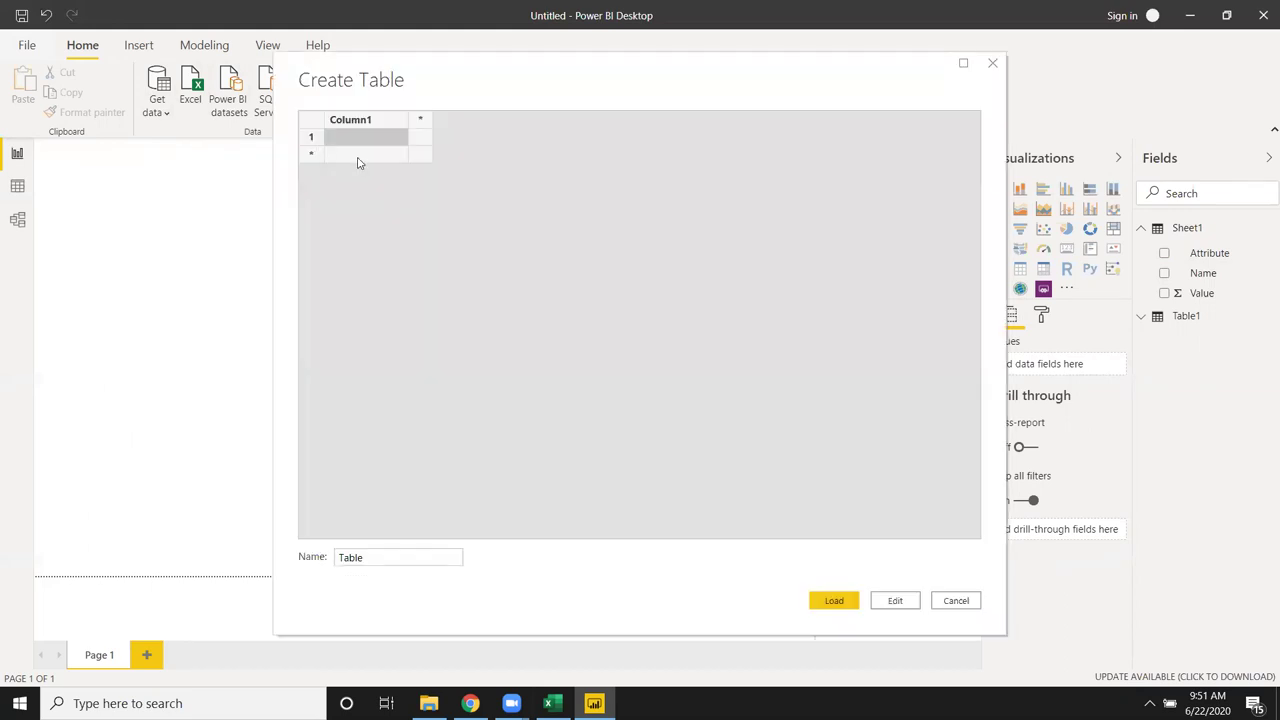
pyautogui.click(993, 64)
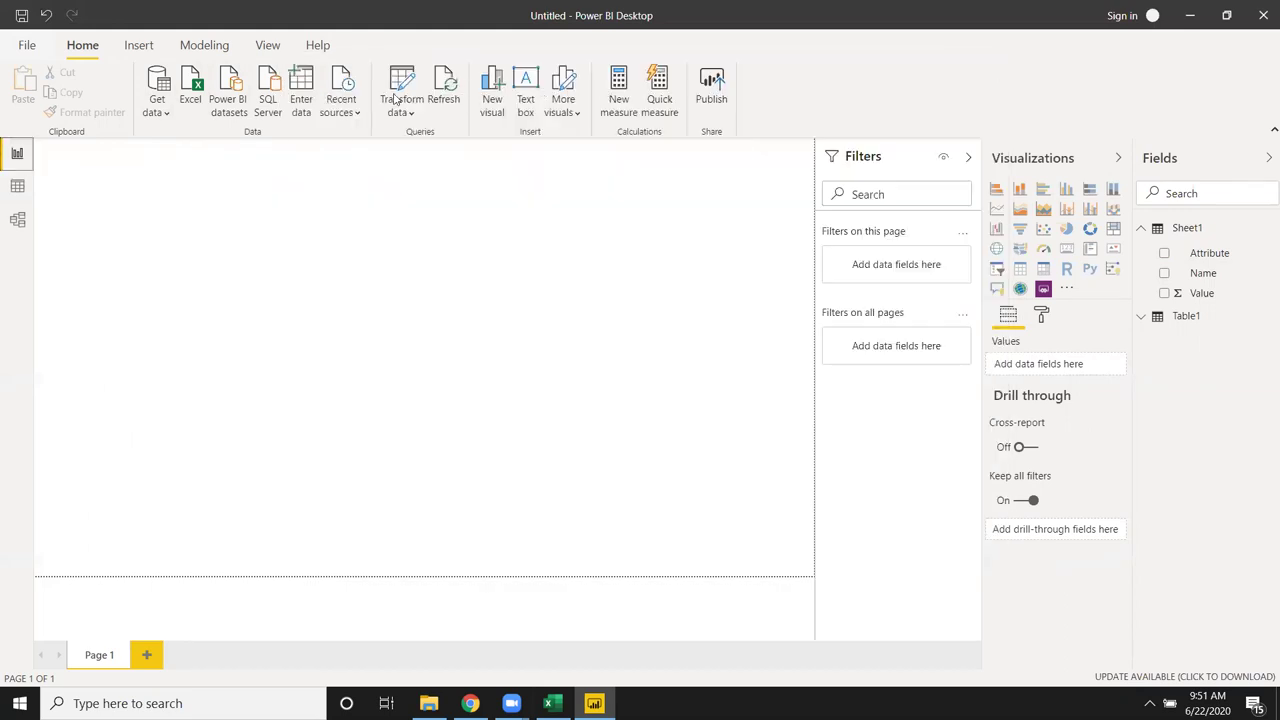
pyautogui.click(337, 113)
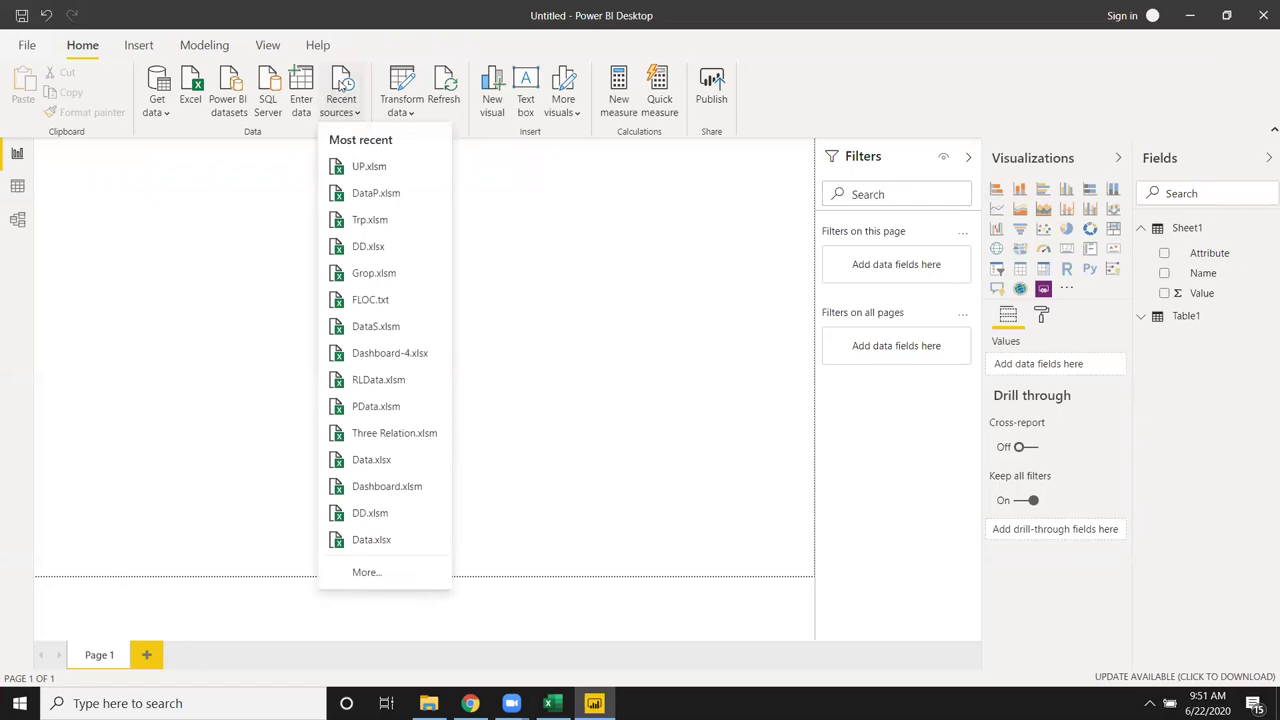
pyautogui.click(417, 118)
pyautogui.click(417, 75)
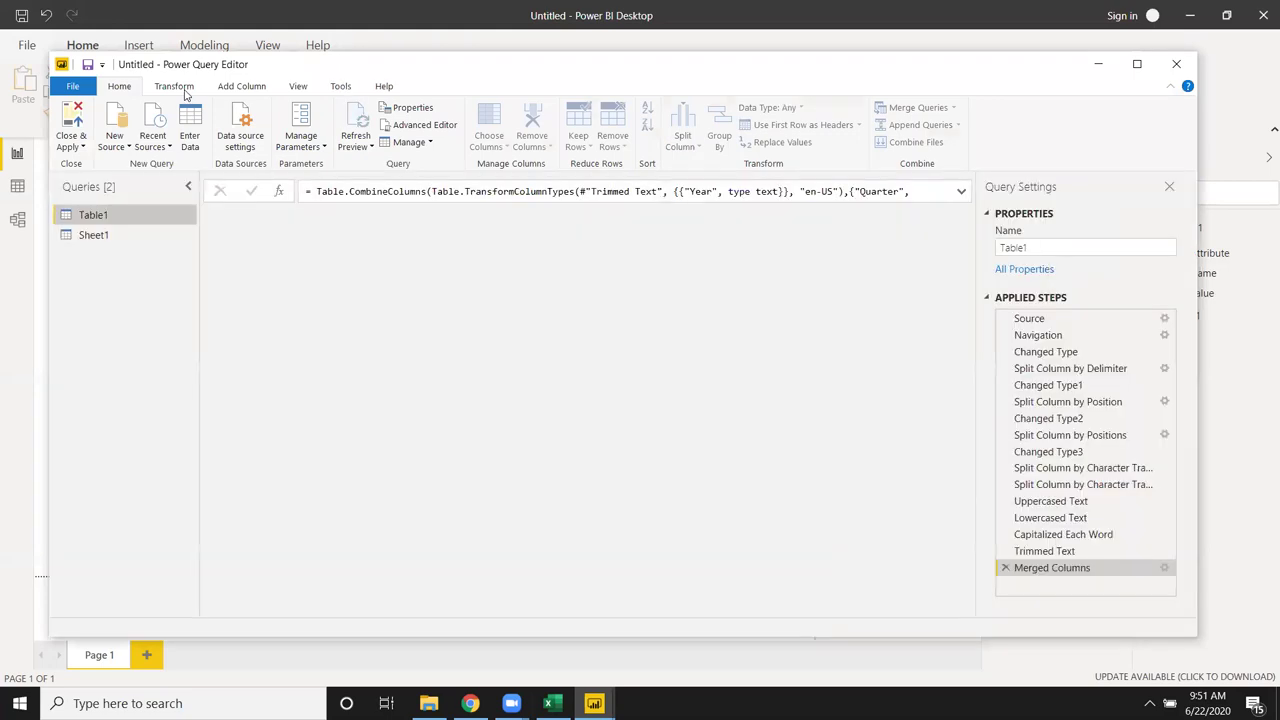
# - Compute the MRP column's sum (15746) via Statistics, then delete the Calculated Sum step
pyautogui.click(180, 88)
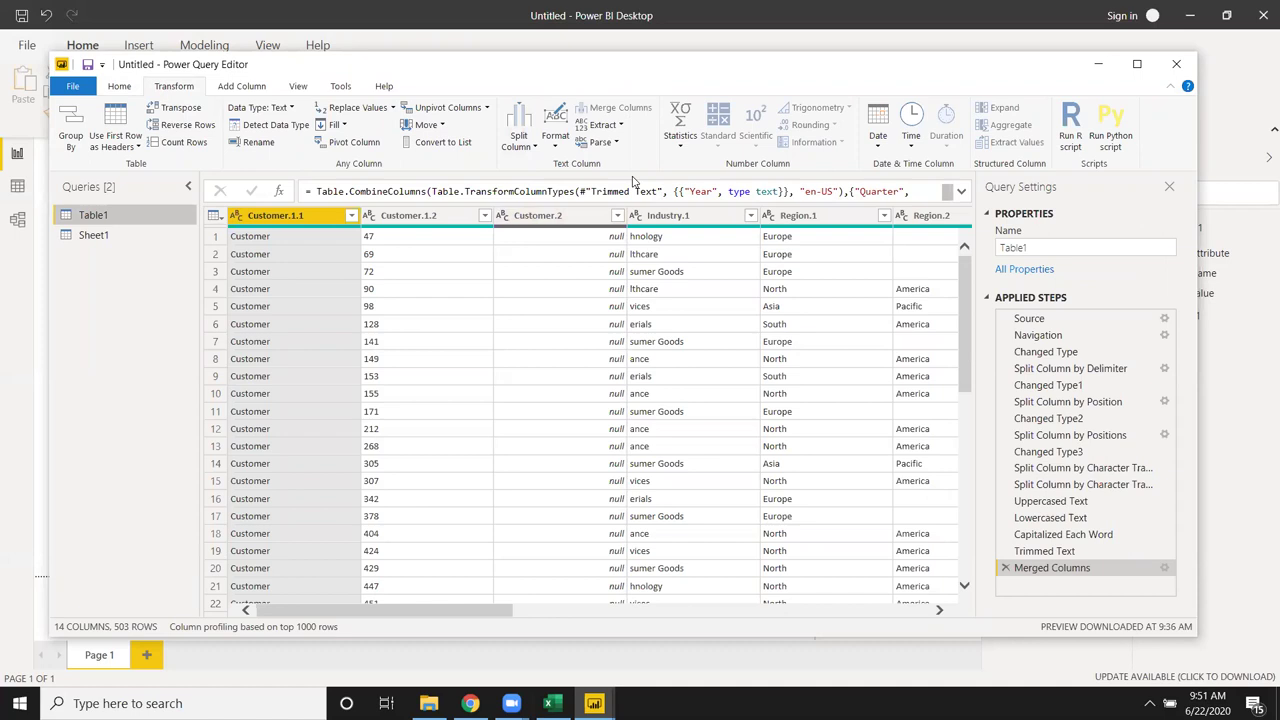
pyautogui.click(617, 145)
pyautogui.click(706, 294)
pyautogui.click(406, 224)
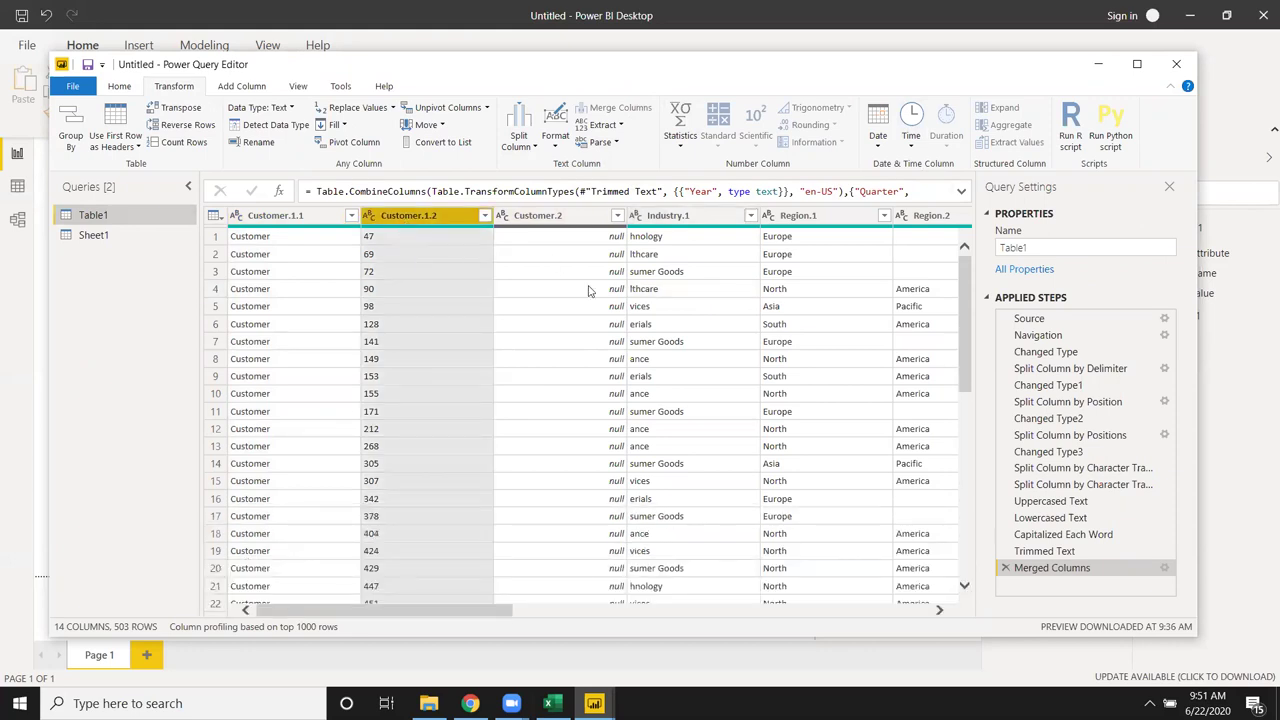
pyautogui.moveTo(474, 614); pyautogui.dragTo(891, 614)
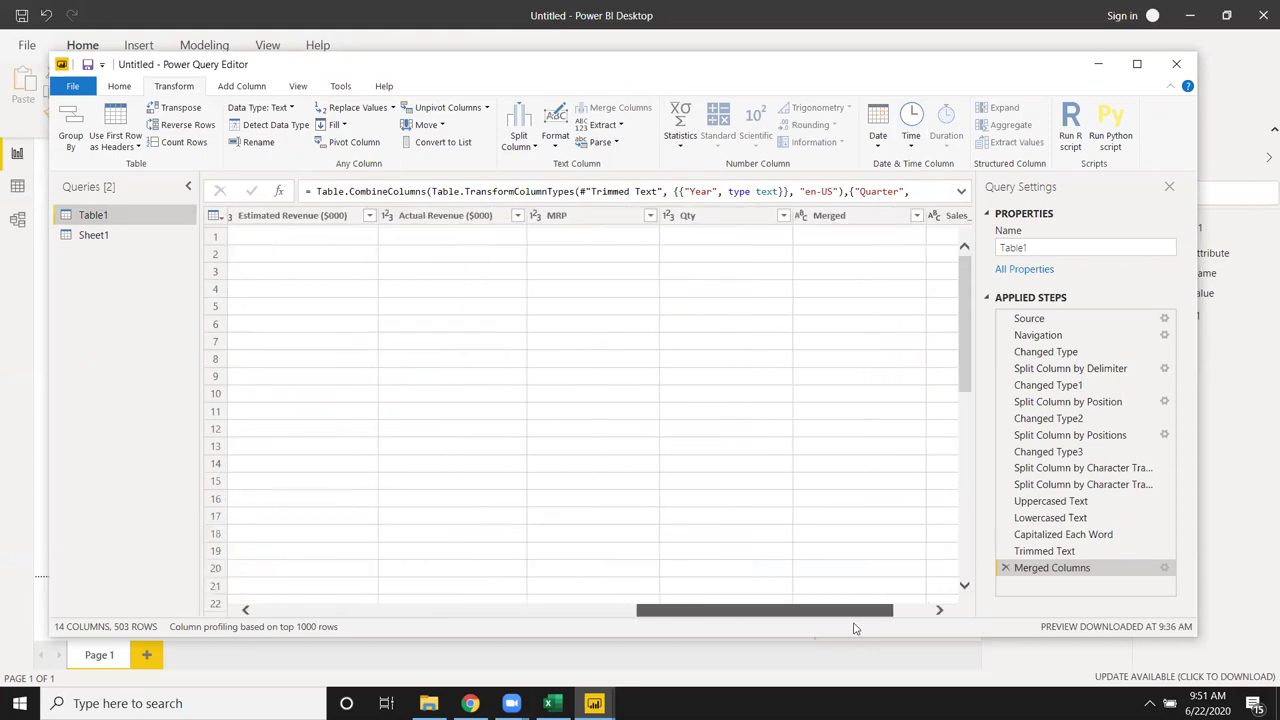
pyautogui.click(509, 222)
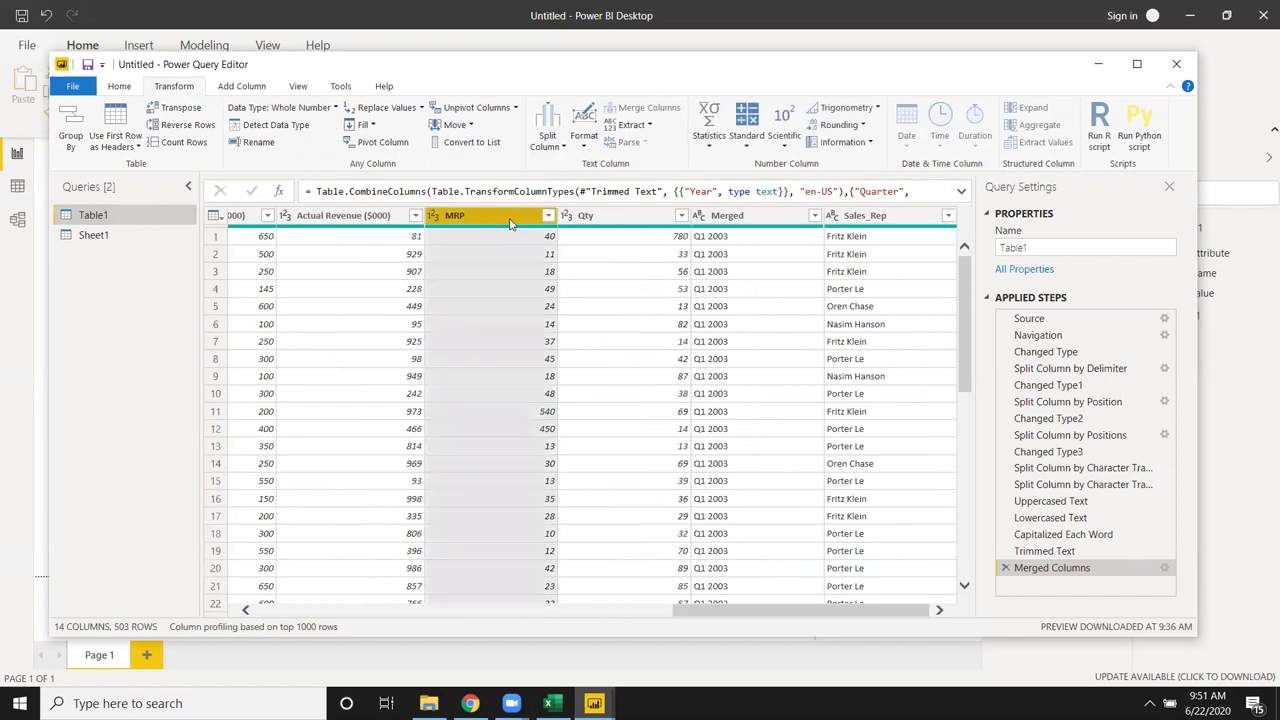
pyautogui.click(710, 150)
pyautogui.click(722, 164)
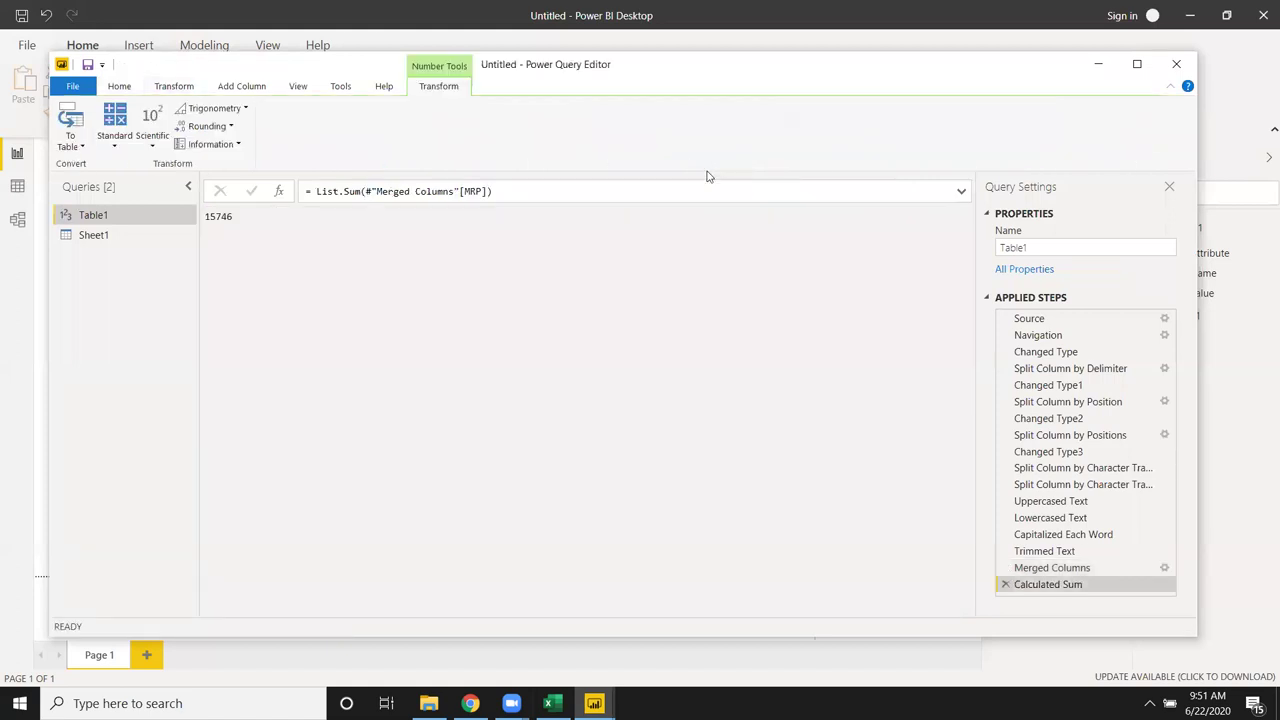
pyautogui.click(1004, 585)
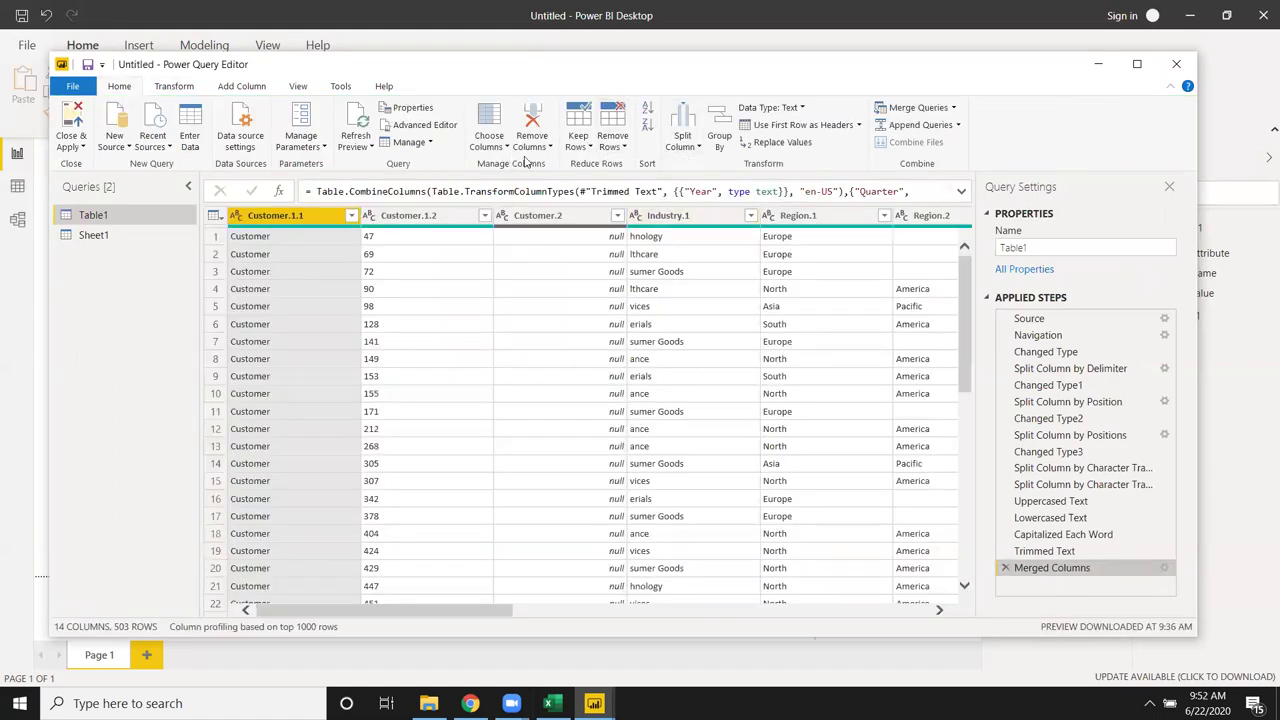
# - Add 20 to every Estimated Revenue ($000) value in Table1, so 650 becomes 670
pyautogui.click(167, 88)
pyautogui.click(681, 148)
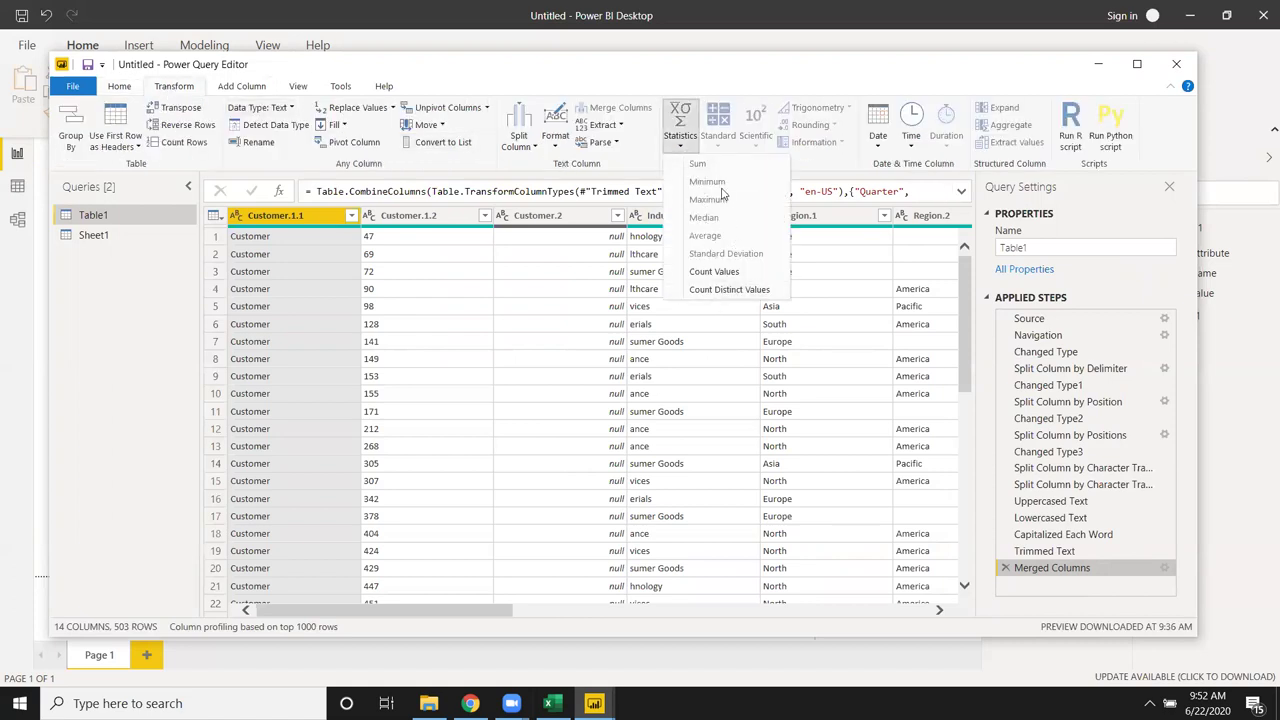
pyautogui.click(722, 152)
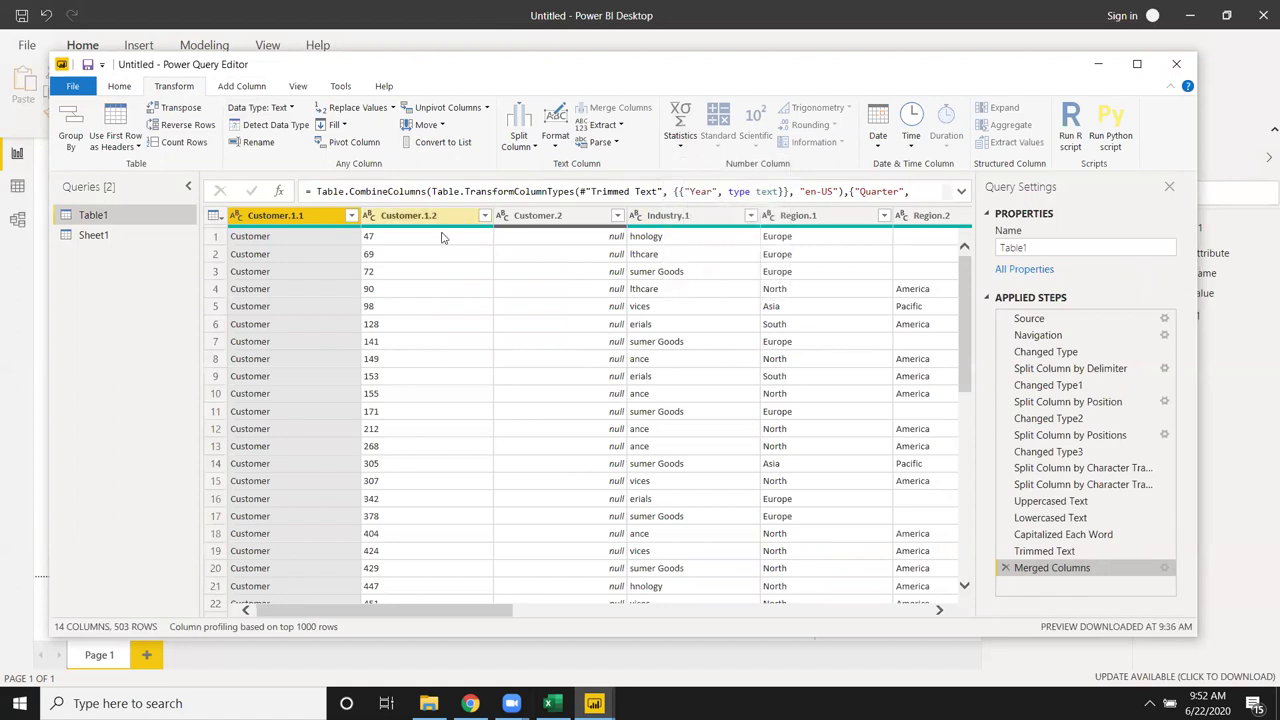
pyautogui.click(420, 254)
pyautogui.moveTo(477, 510); pyautogui.dragTo(679, 533)
pyautogui.click(800, 511)
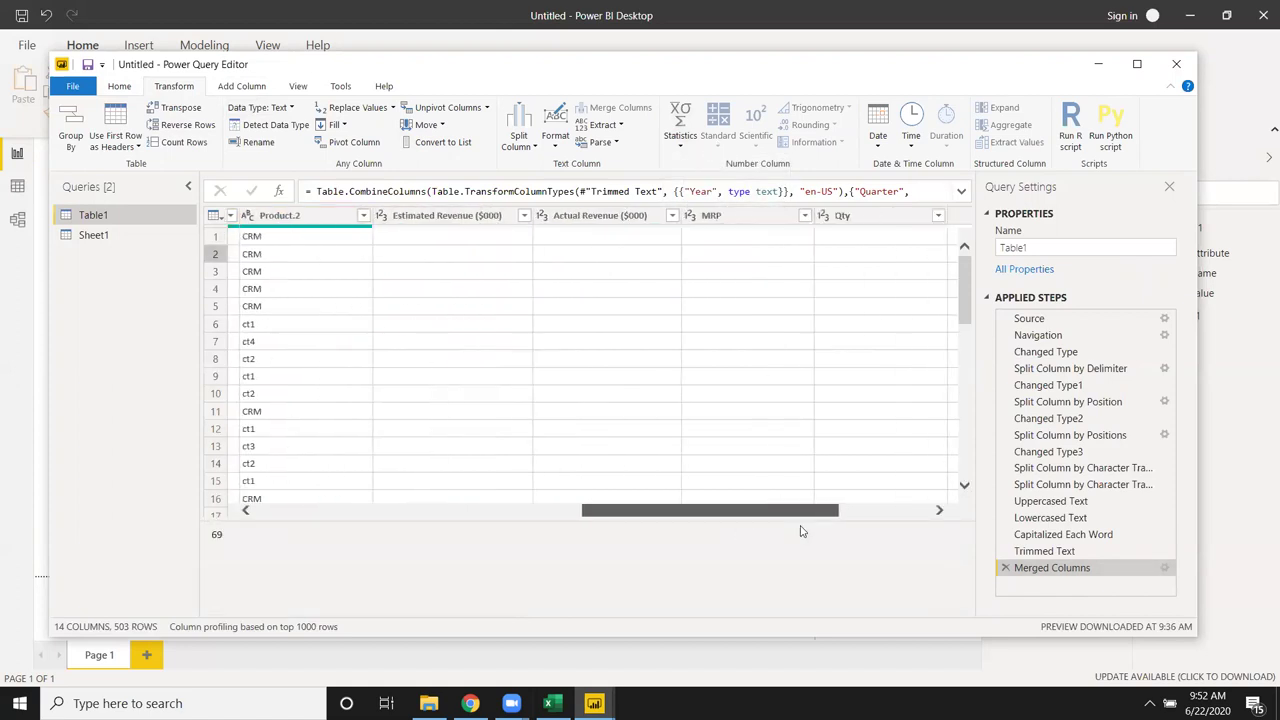
pyautogui.click(481, 216)
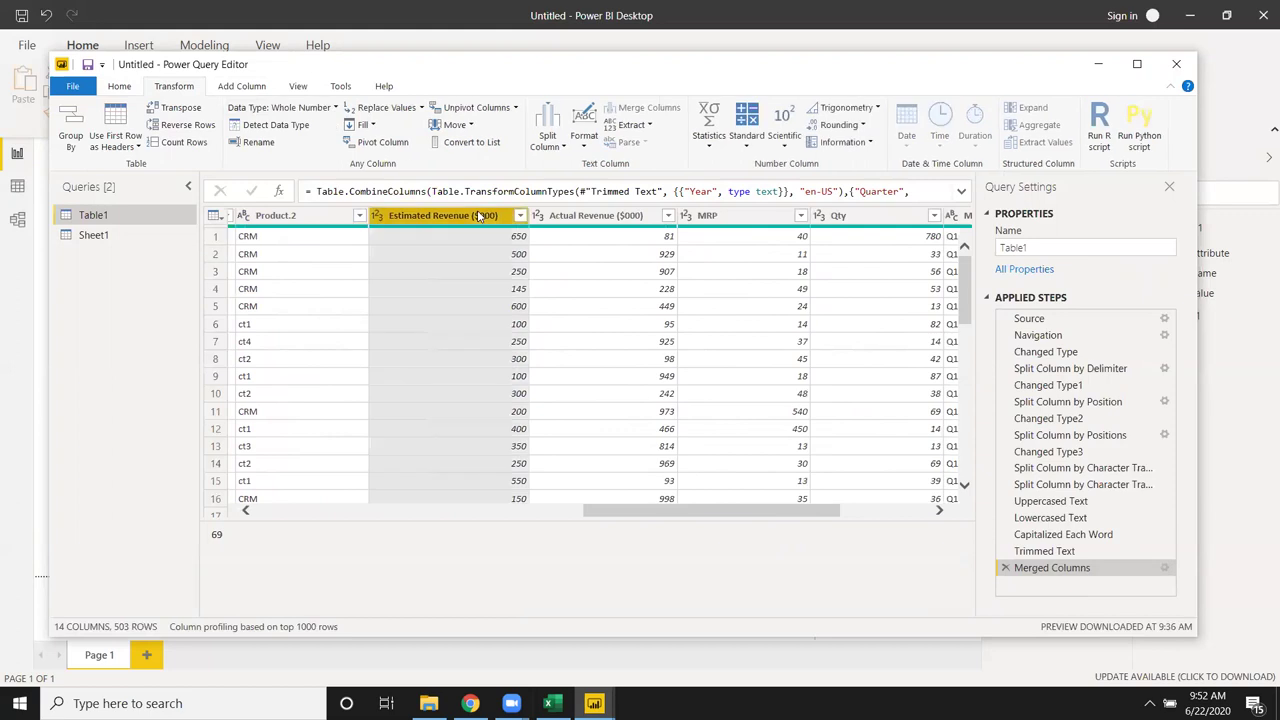
pyautogui.click(747, 146)
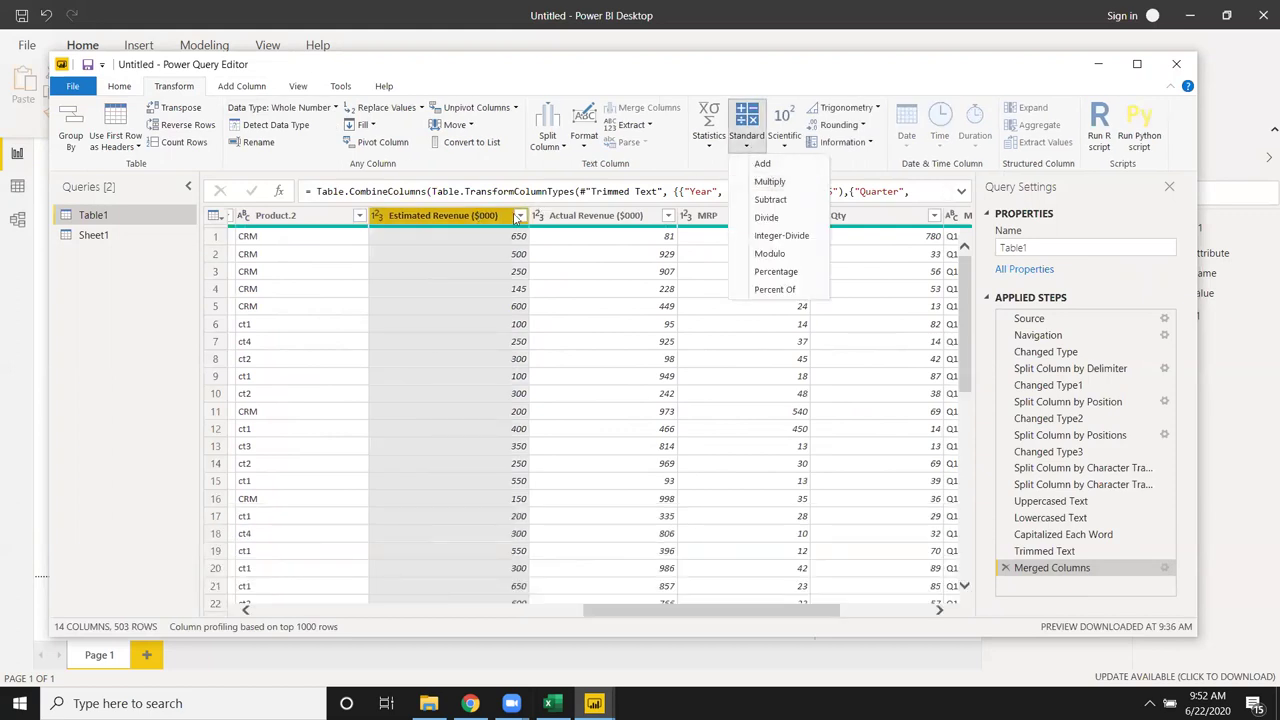
pyautogui.click(784, 186)
pyautogui.write('20')
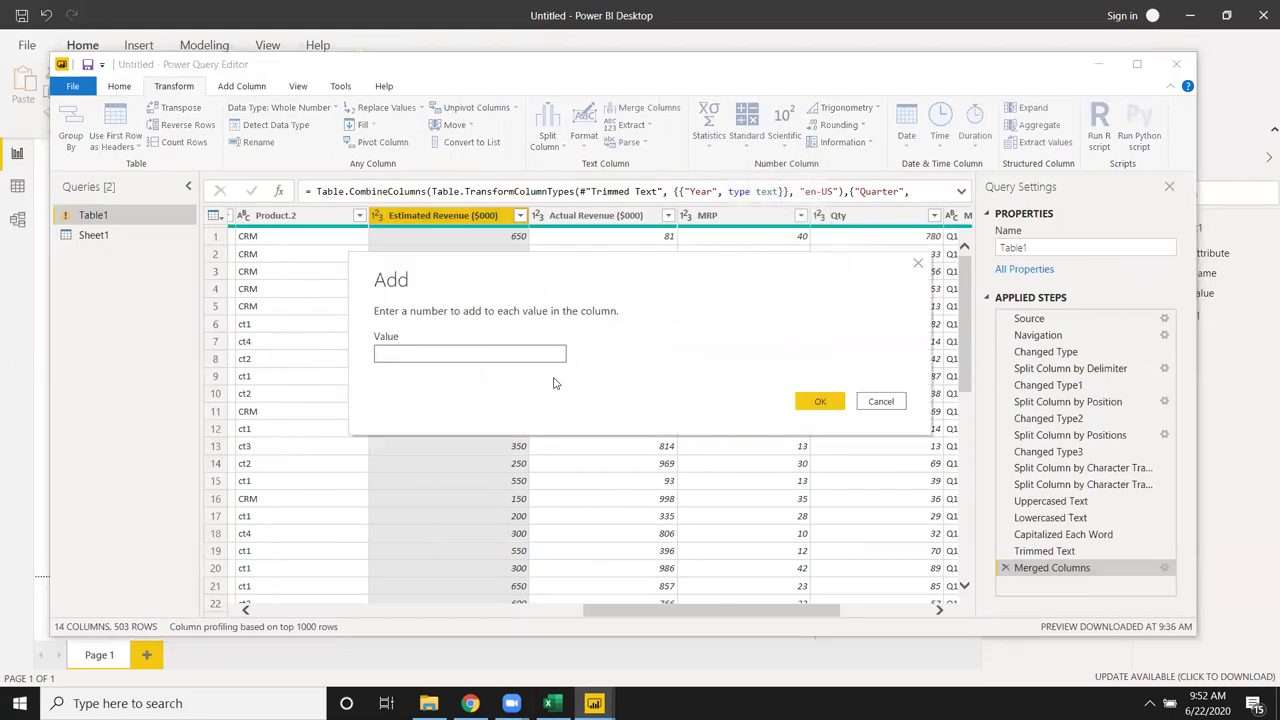
pyautogui.click(822, 401)
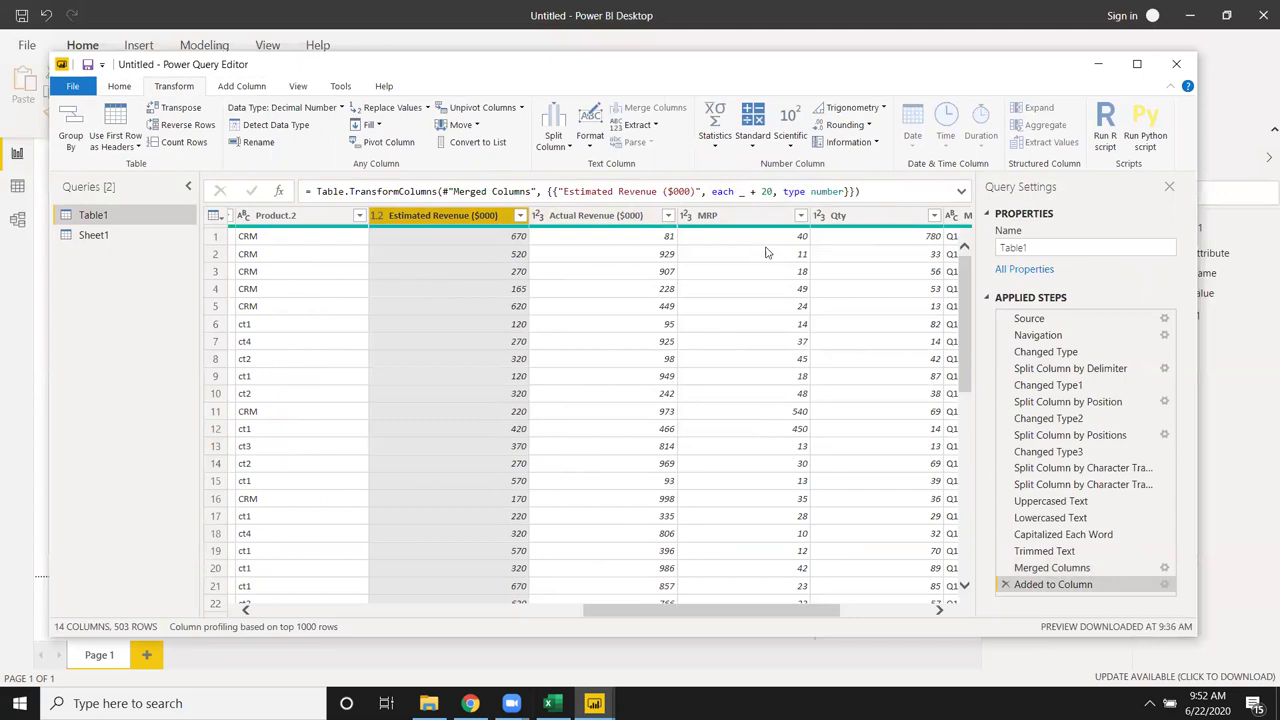
# - Convert Estimated Revenue ($000) to its percent of 900, so 670 becomes 74.44
pyautogui.click(760, 150)
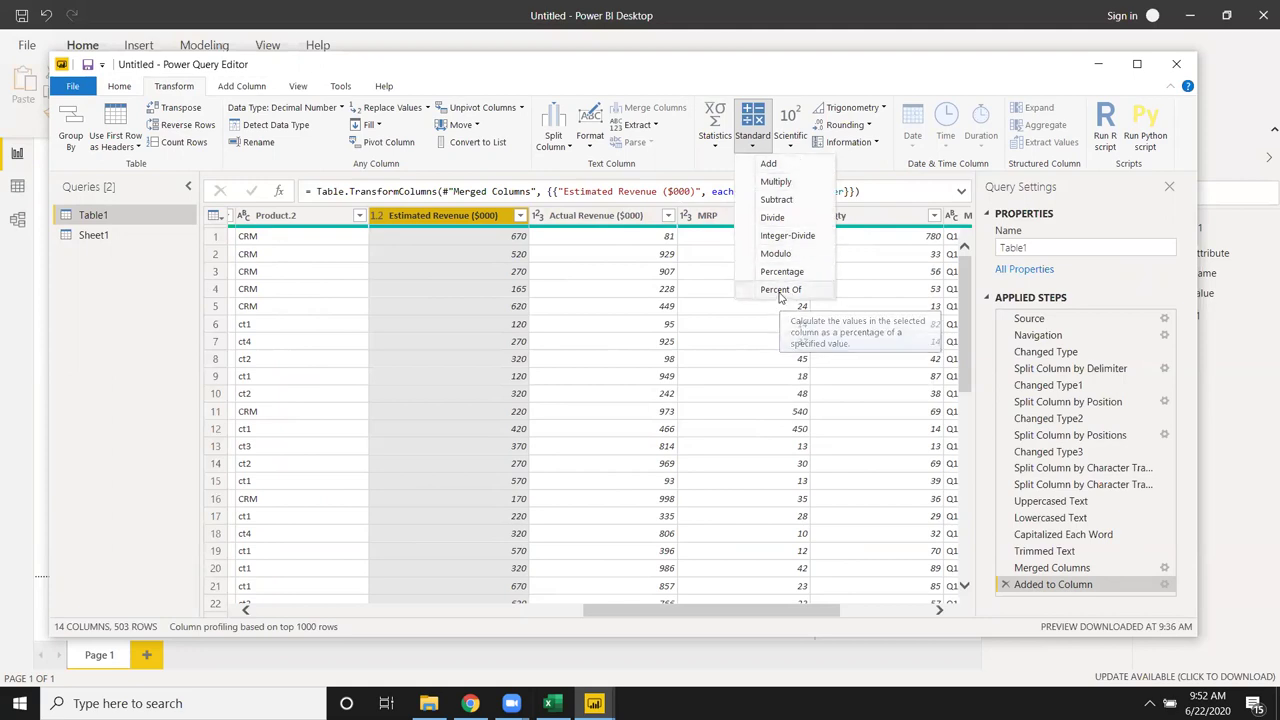
pyautogui.click(779, 292)
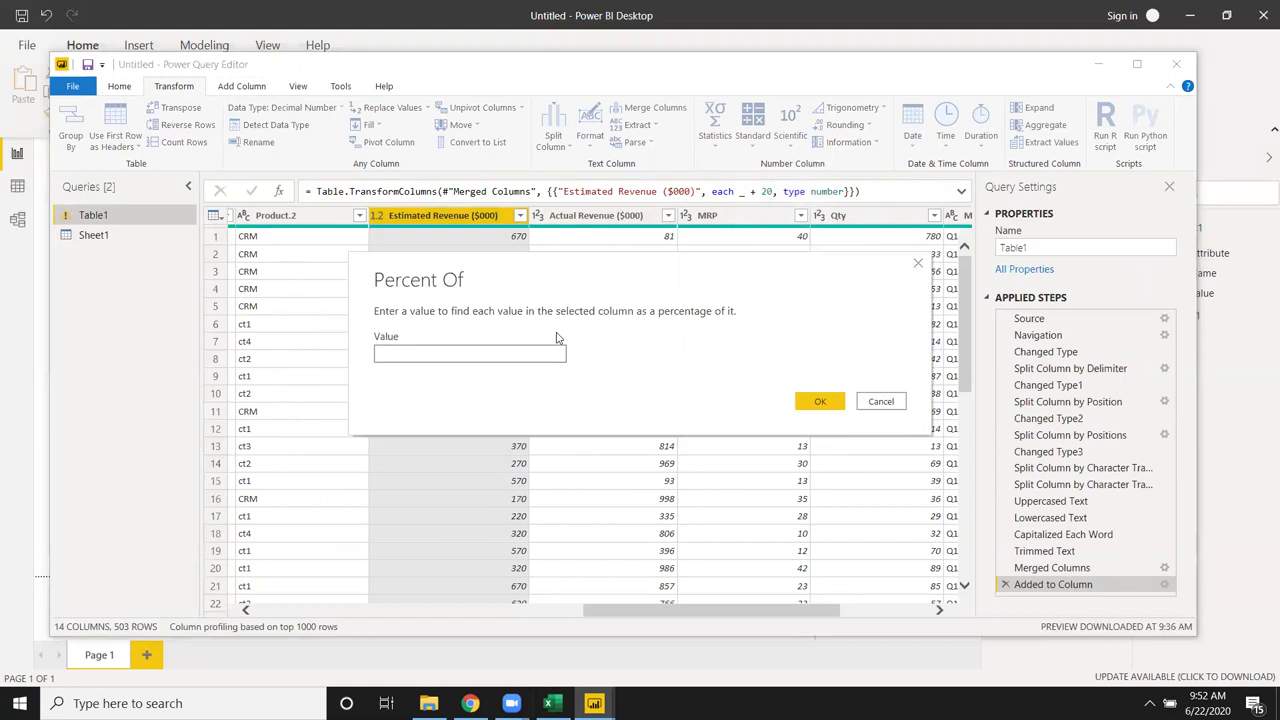
pyautogui.write('900')
pyautogui.click(824, 402)
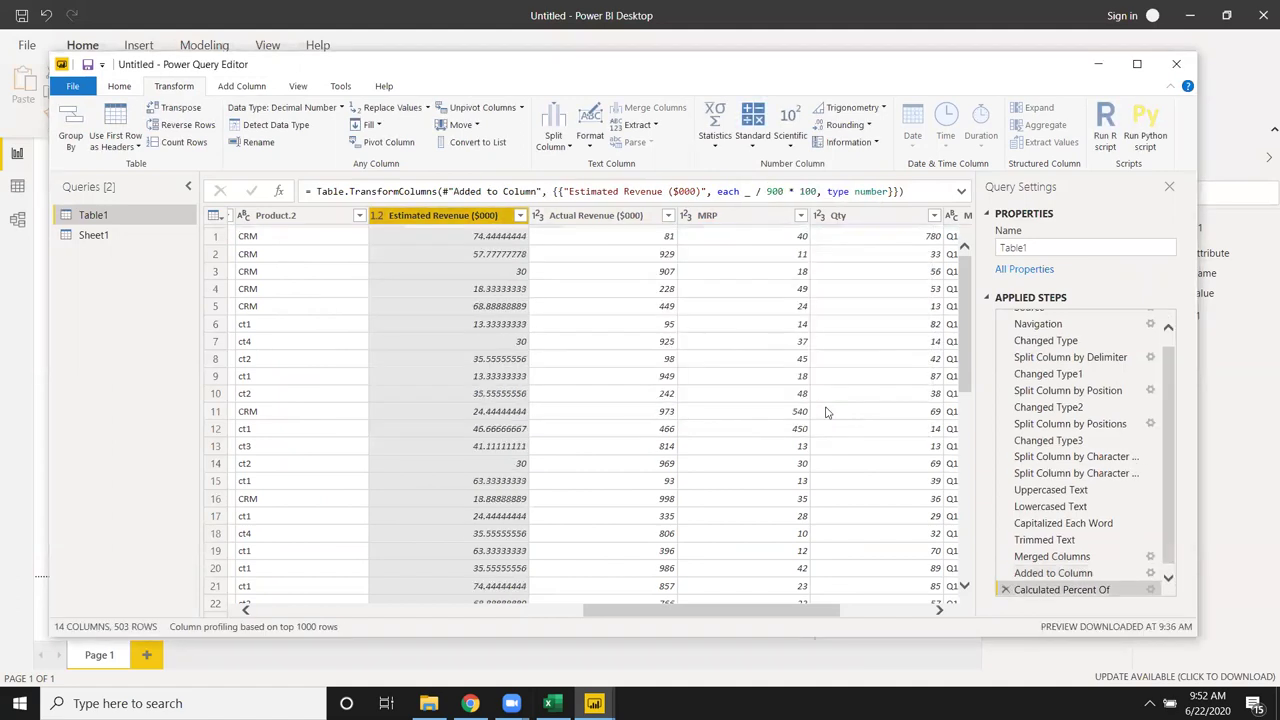
pyautogui.click(788, 147)
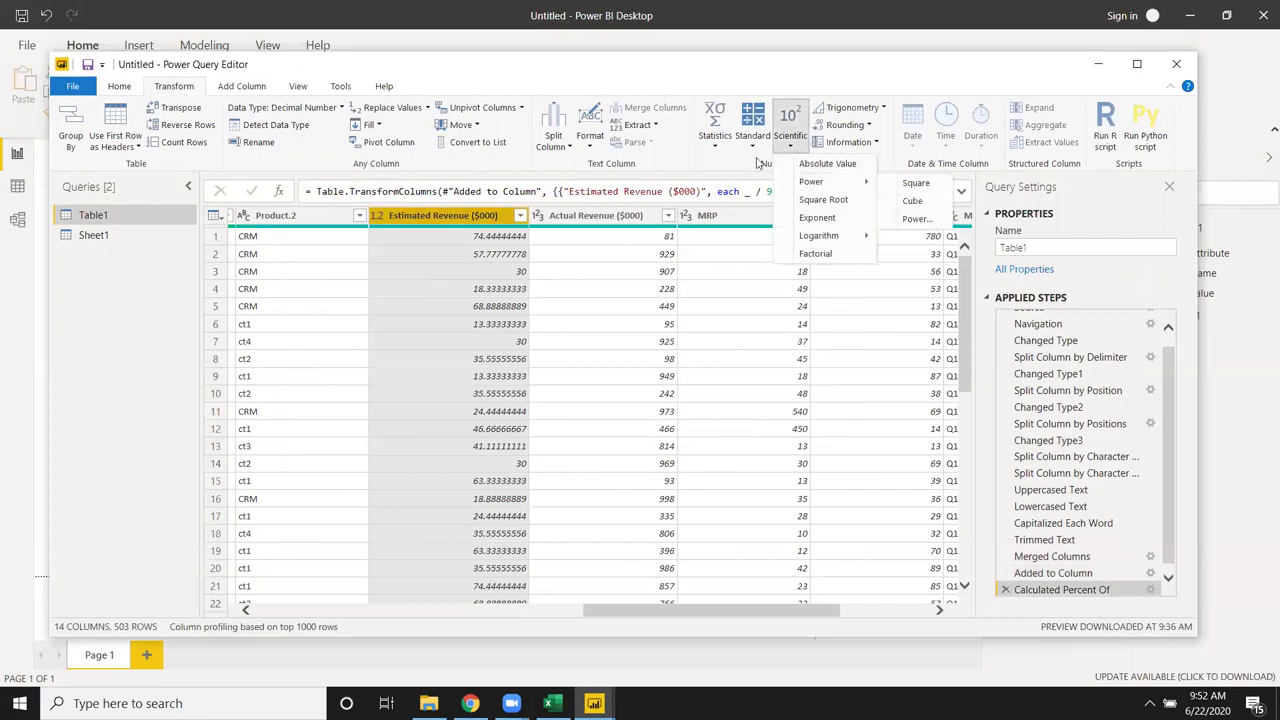
# - Round the Estimated Revenue ($000) percentages up to whole numbers, e.g. 75
pyautogui.click(750, 155)
pyautogui.click(750, 155)
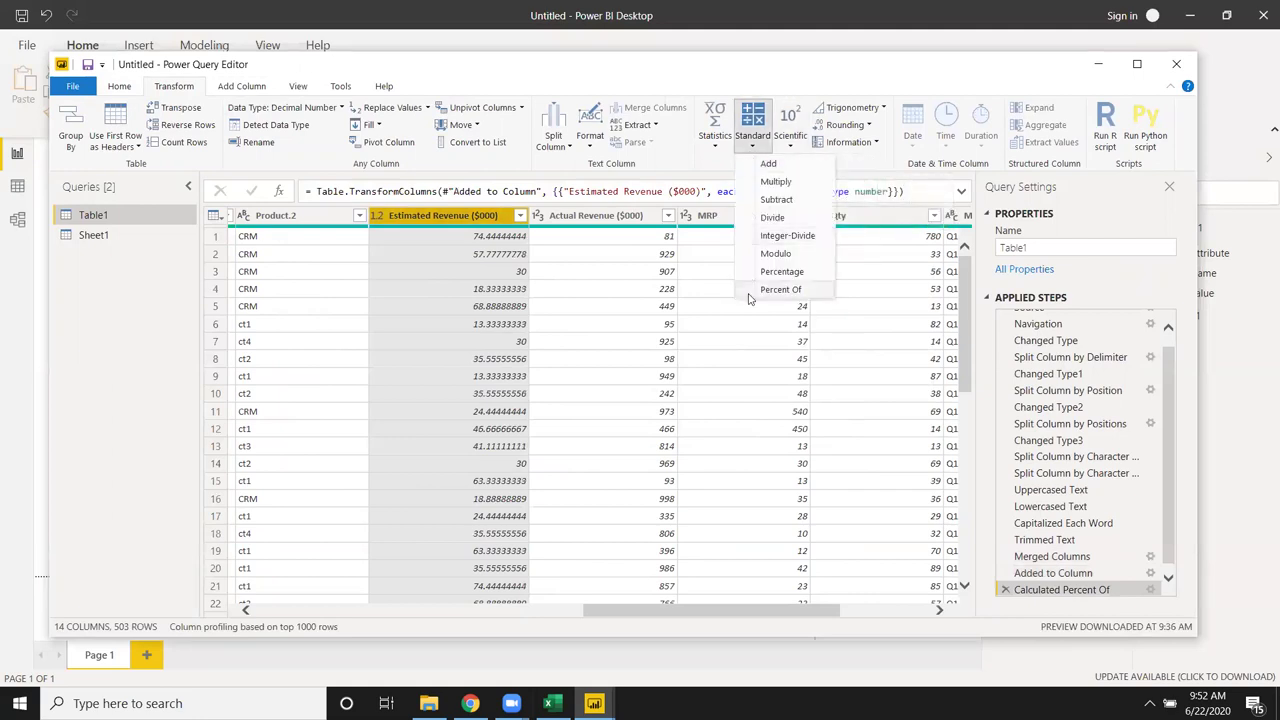
pyautogui.click(792, 150)
pyautogui.moveTo(805, 181)
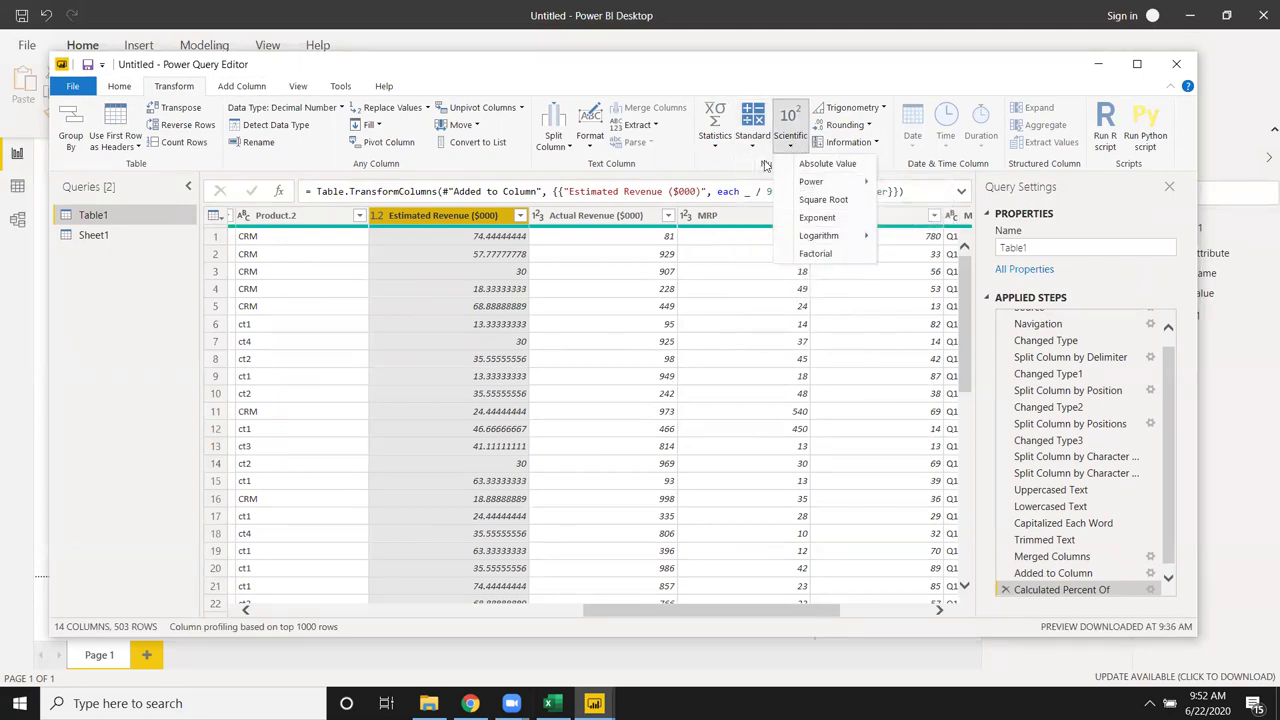
pyautogui.click(845, 125)
pyautogui.click(845, 125)
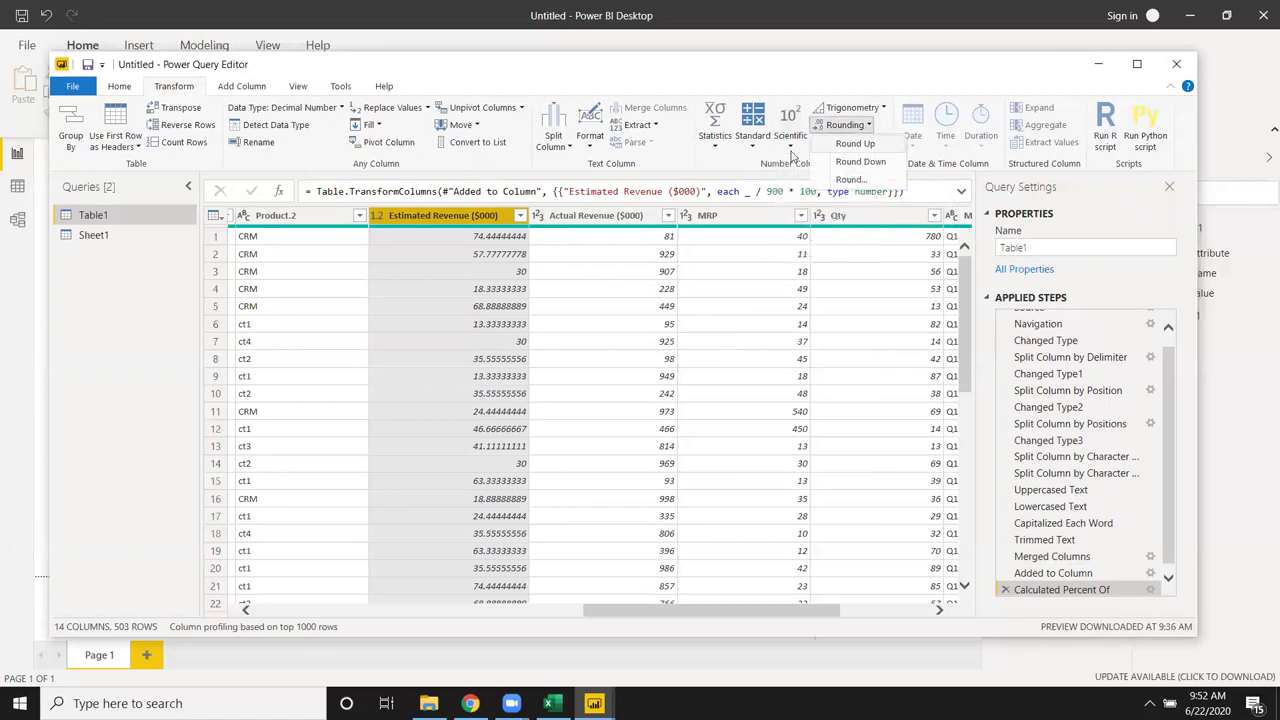
pyautogui.click(842, 144)
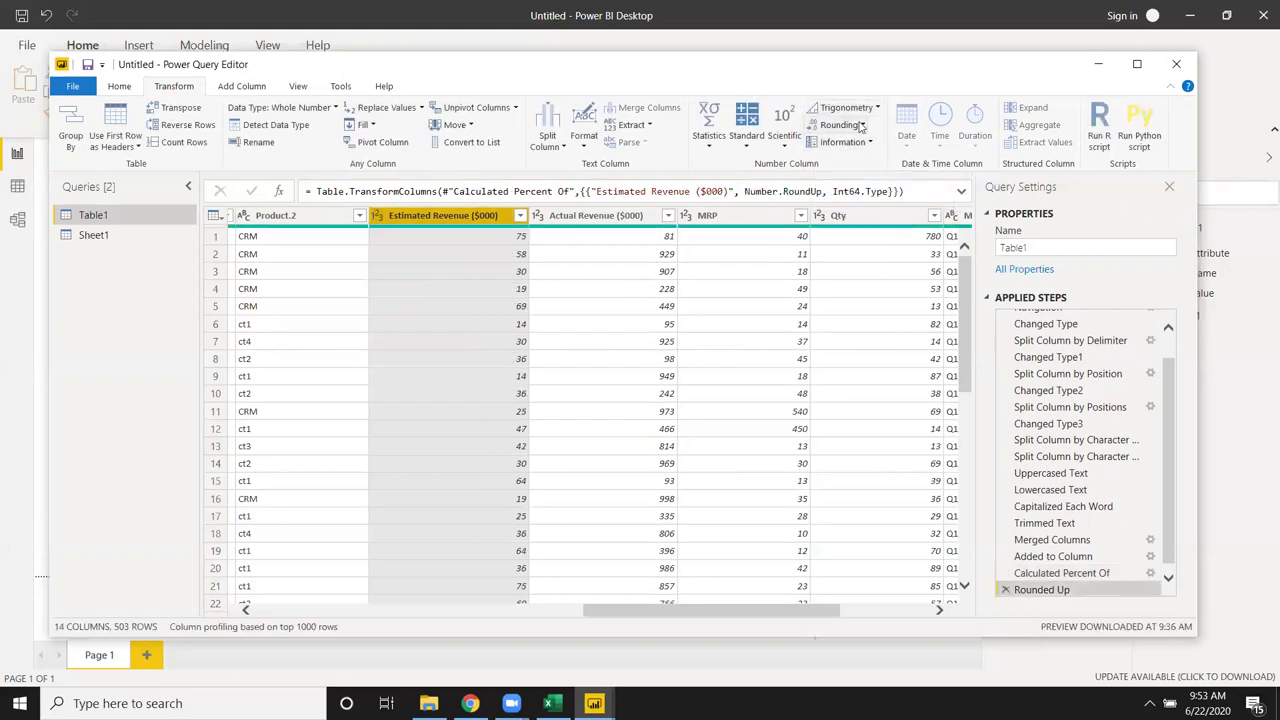
# - Try an Is Even check on the revenue values, then delete the Checked Is Even step
pyautogui.click(862, 126)
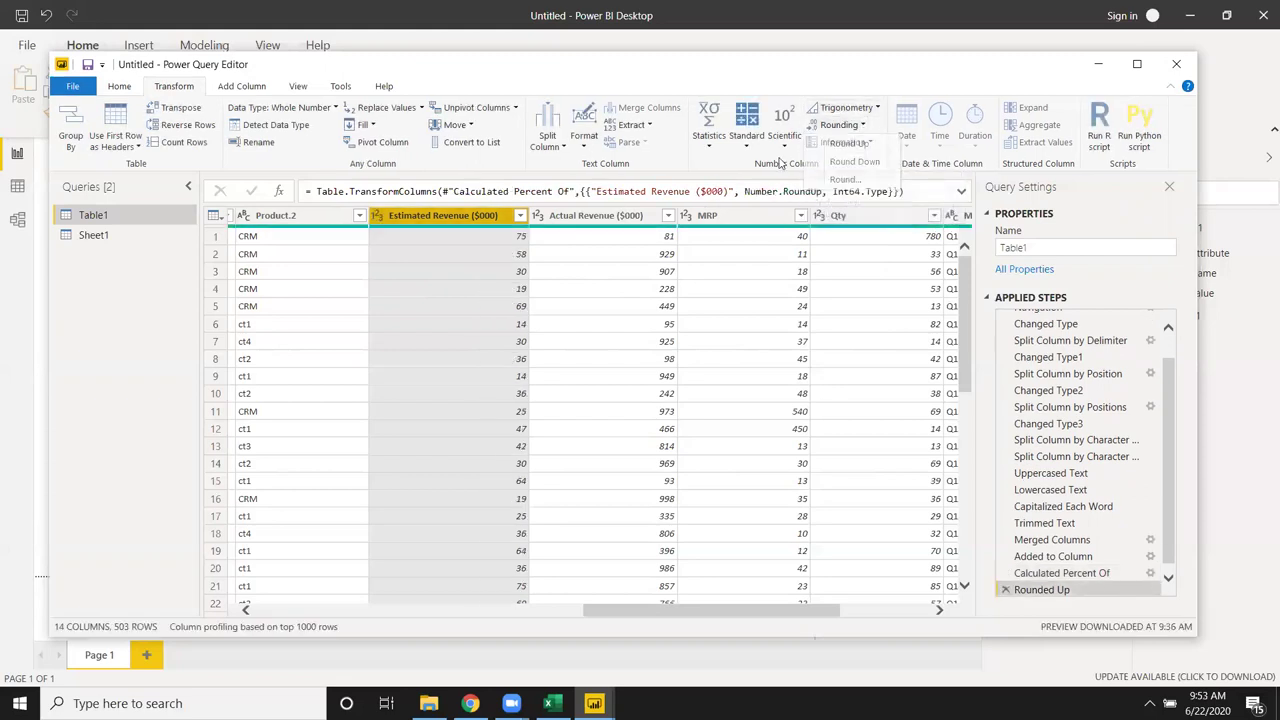
pyautogui.click(871, 143)
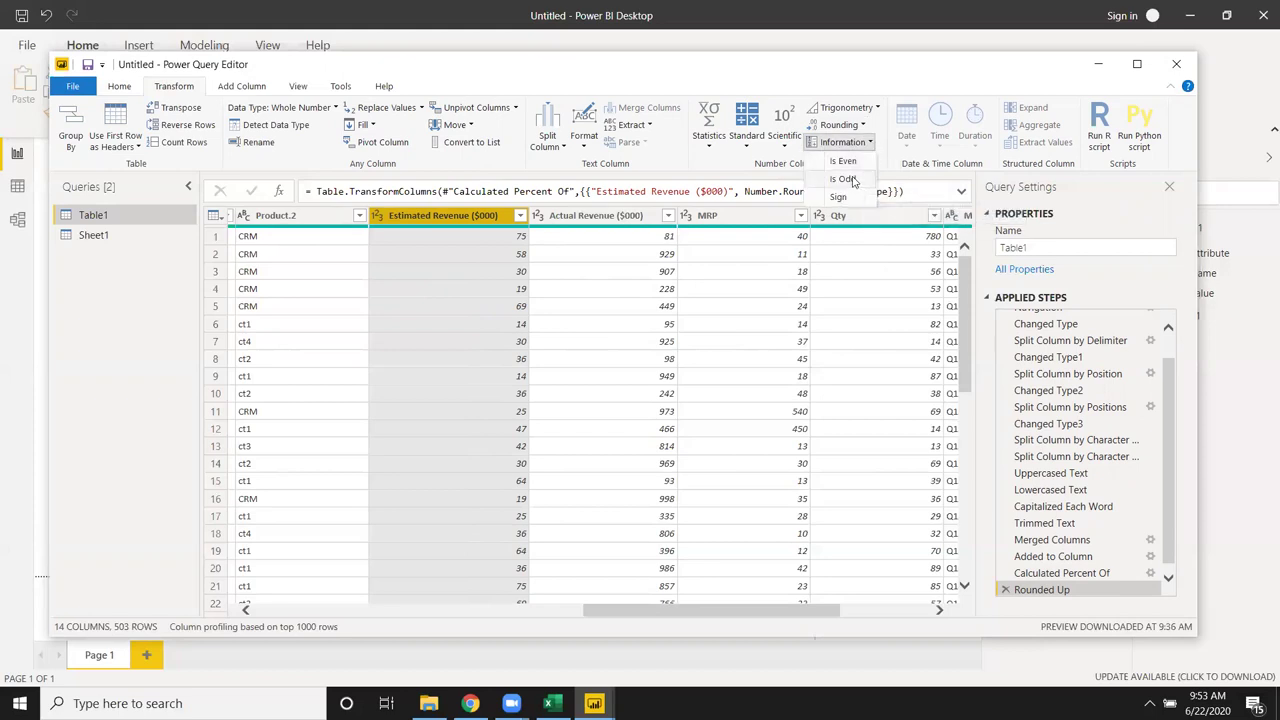
pyautogui.click(844, 163)
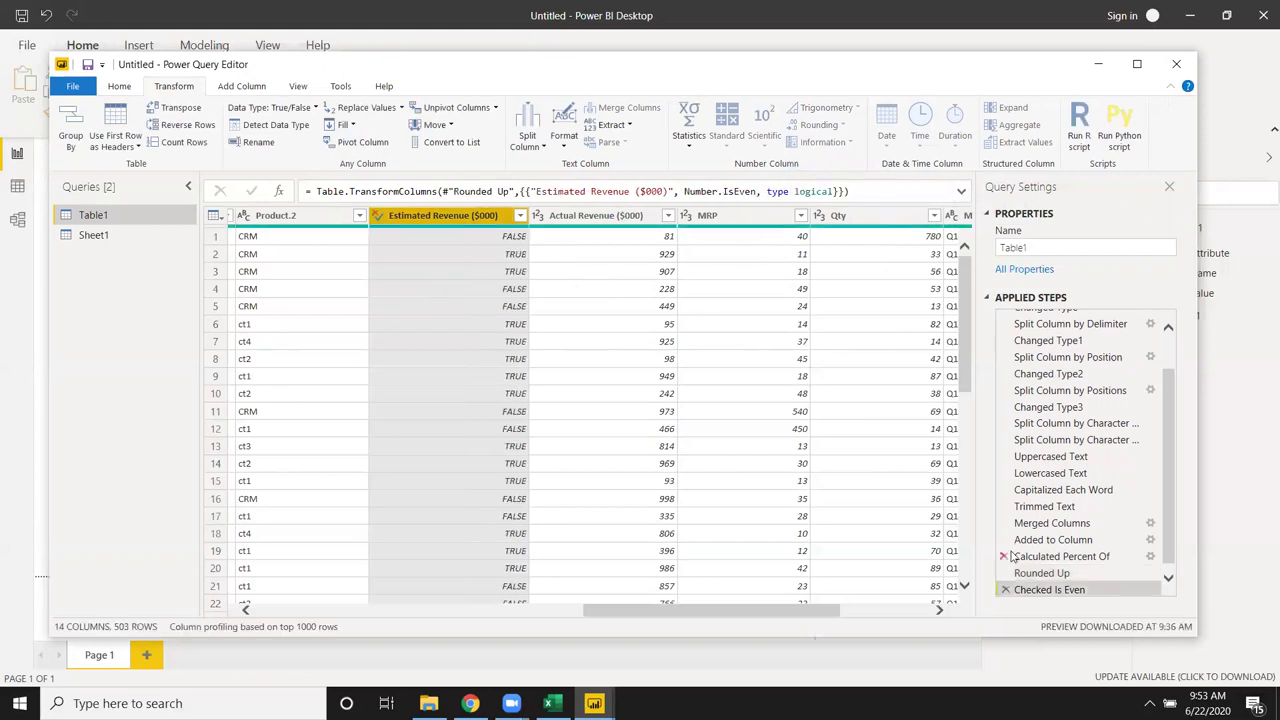
pyautogui.click(1006, 588)
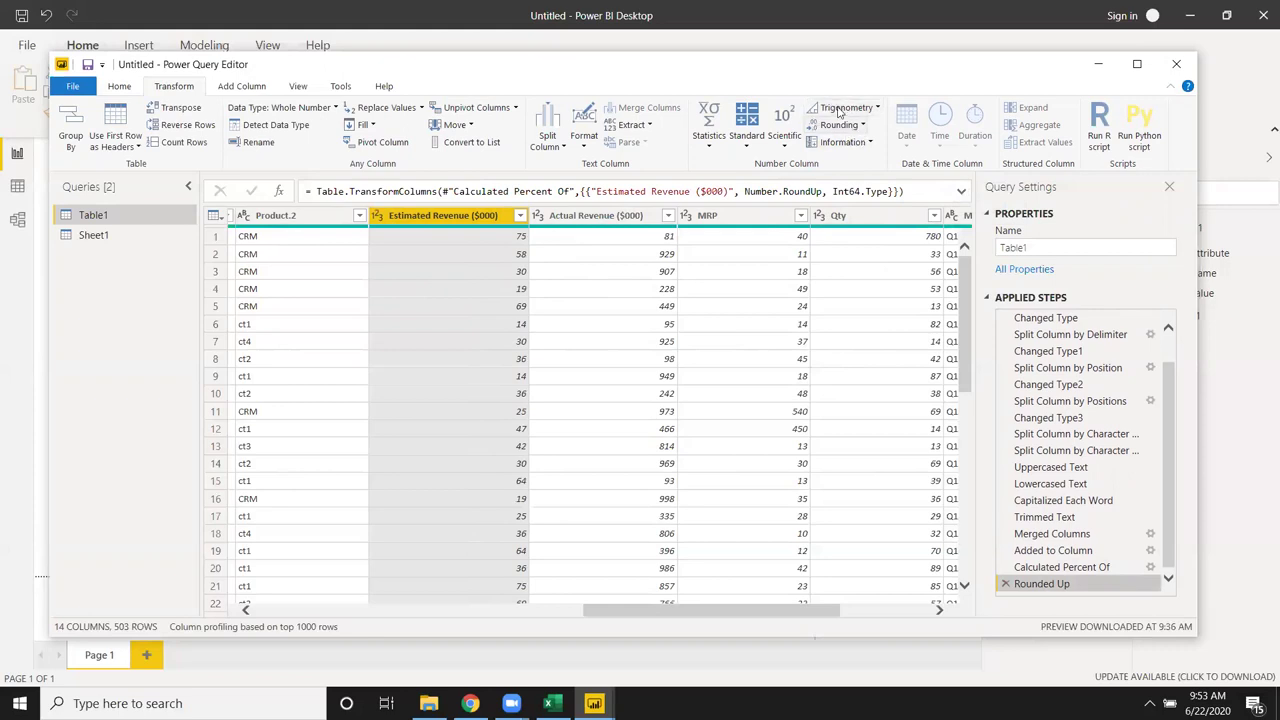
pyautogui.click(641, 271)
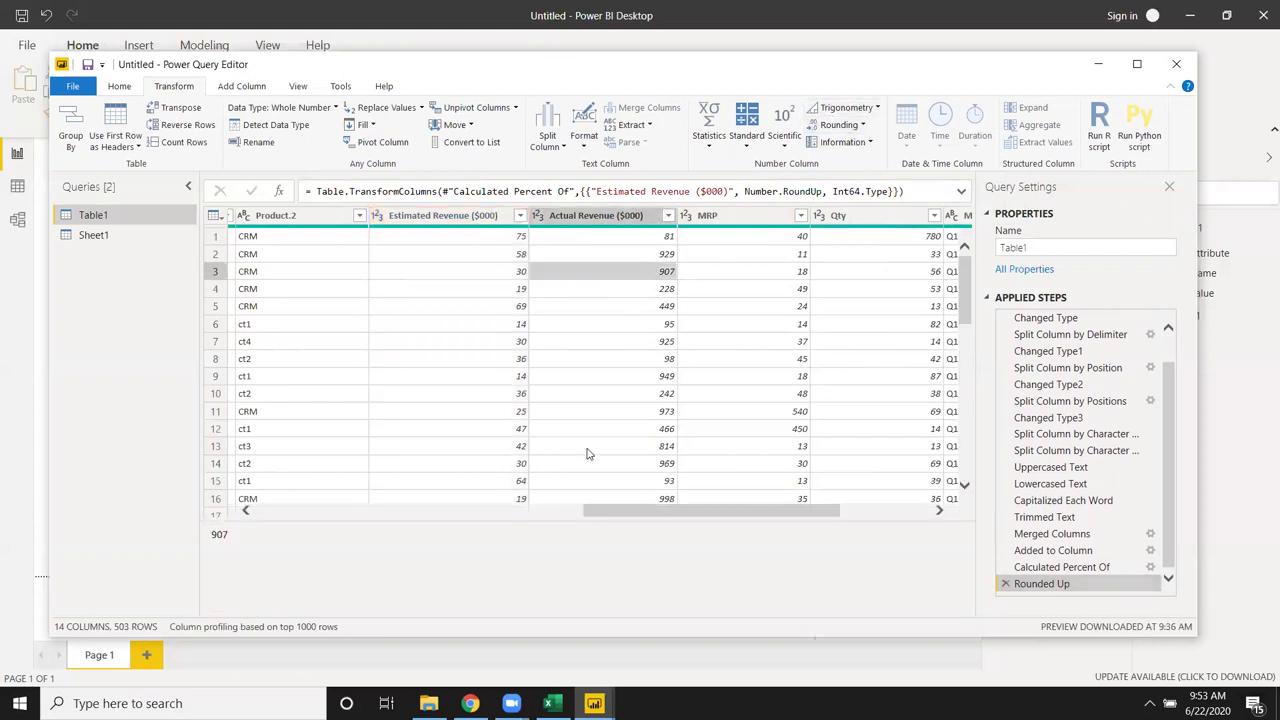
pyautogui.moveTo(662, 510)
pyautogui.mouseDown()
pyautogui.moveTo(741, 517)
pyautogui.moveTo(296, 475)
pyautogui.mouseUp()
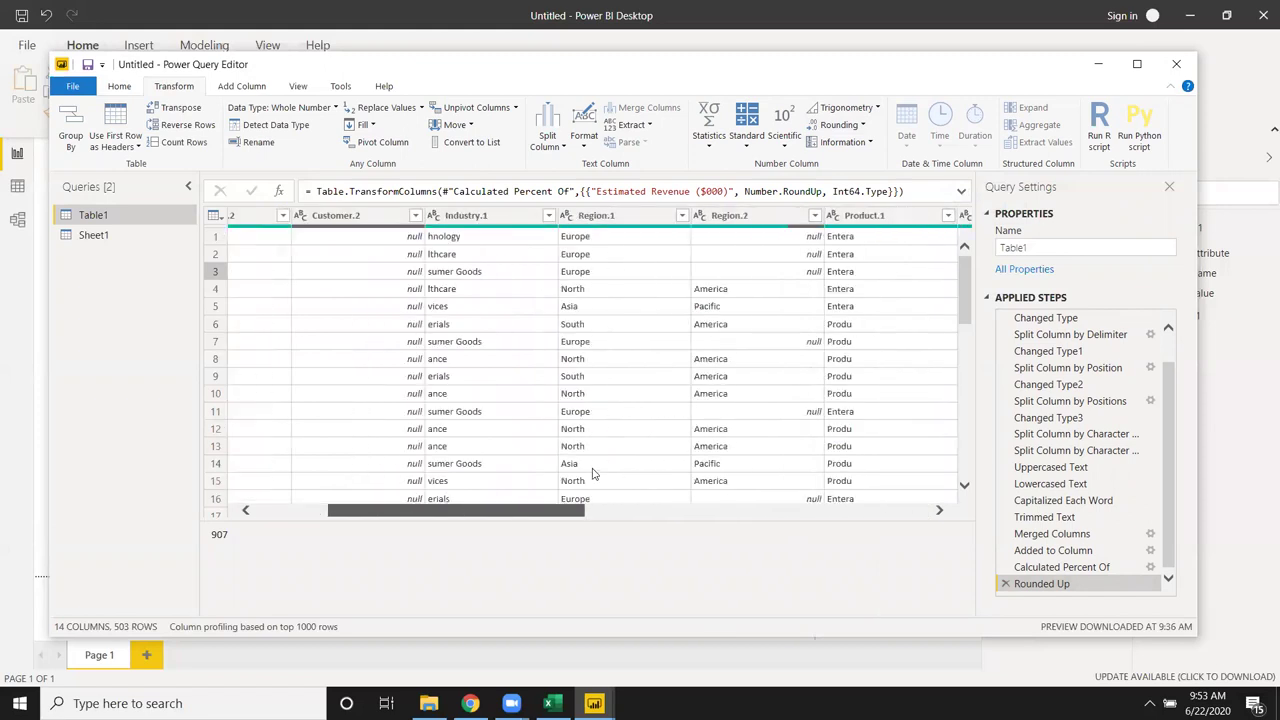
pyautogui.moveTo(296, 475); pyautogui.dragTo(851, 371)
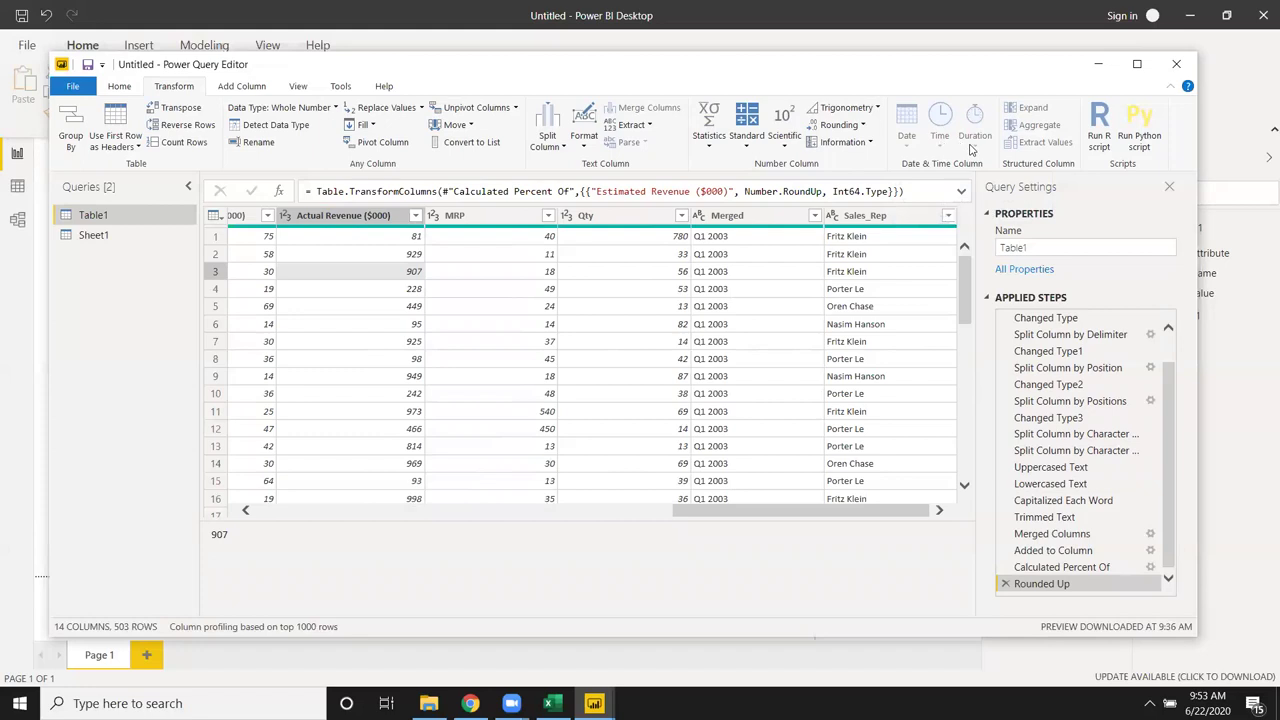
pyautogui.click(851, 216)
pyautogui.click(758, 271)
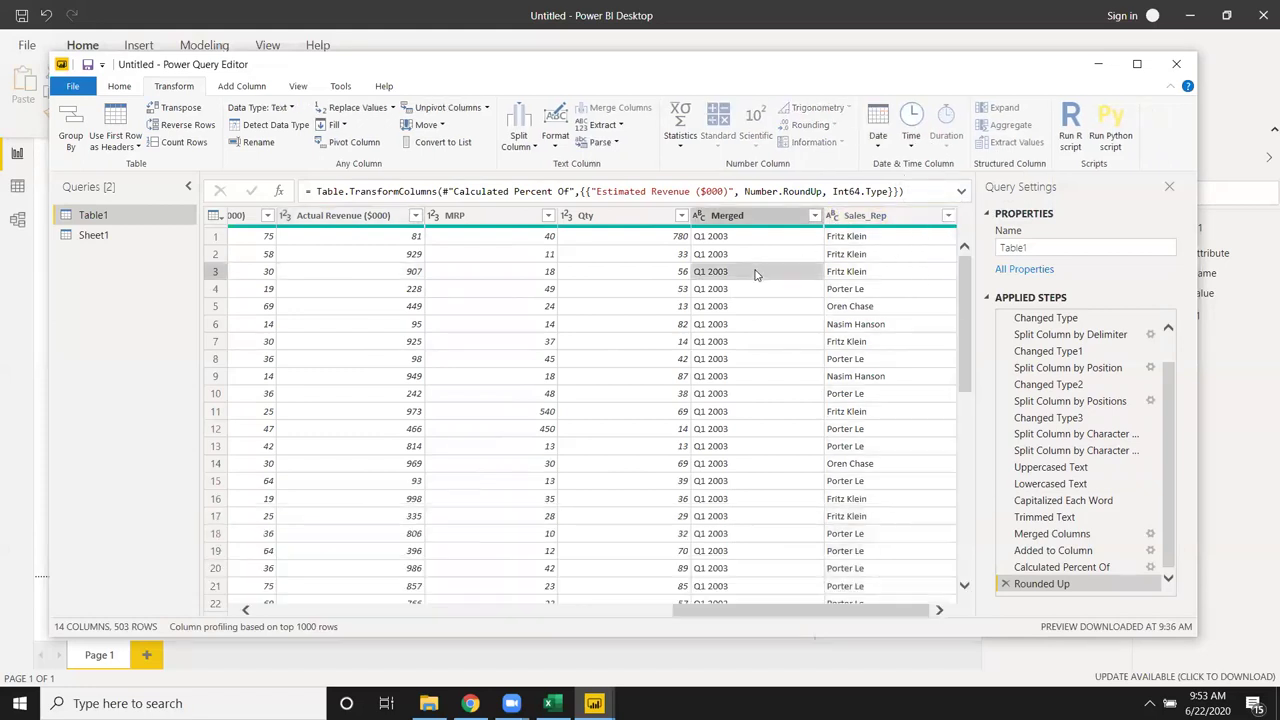
pyautogui.click(851, 220)
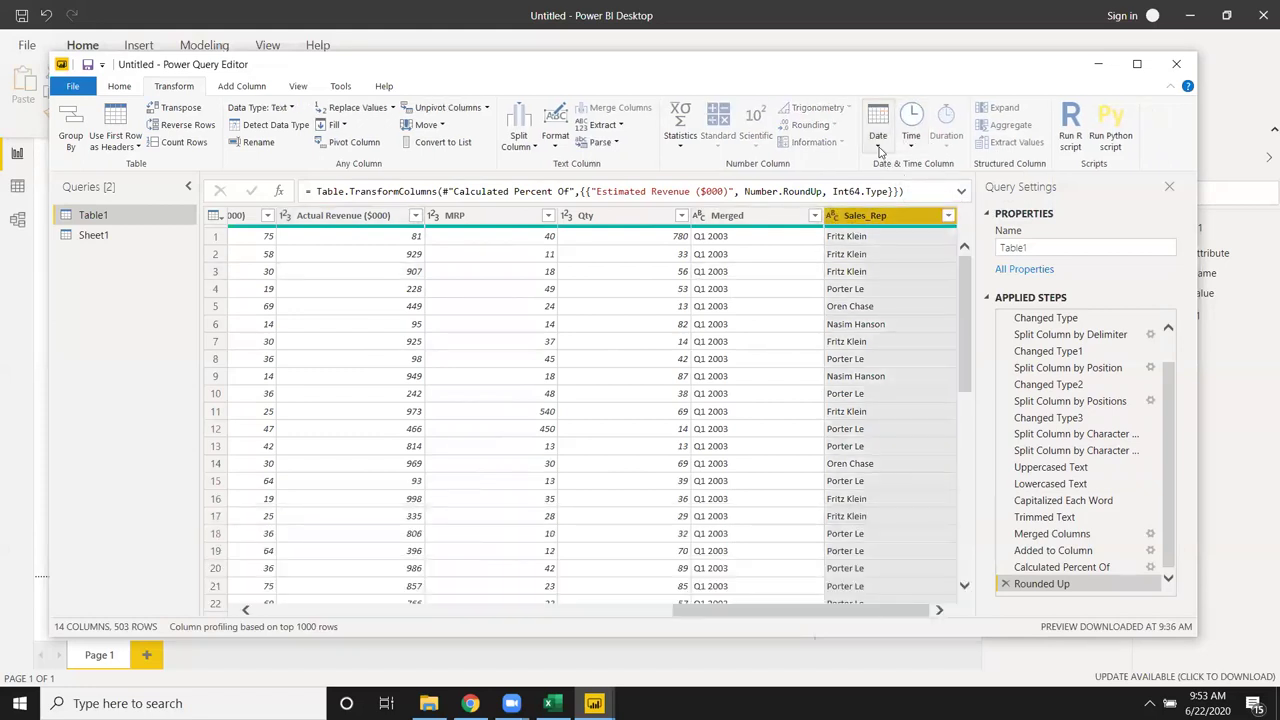
pyautogui.click(877, 143)
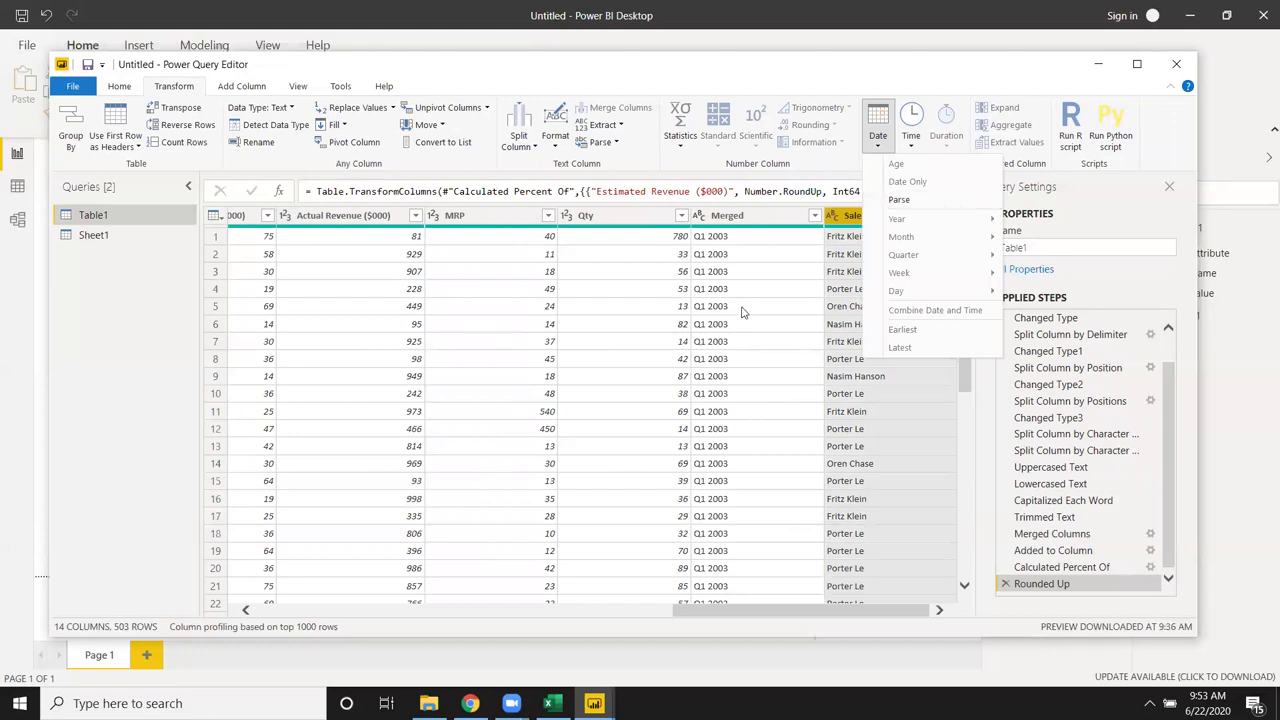
pyautogui.press('Escape')
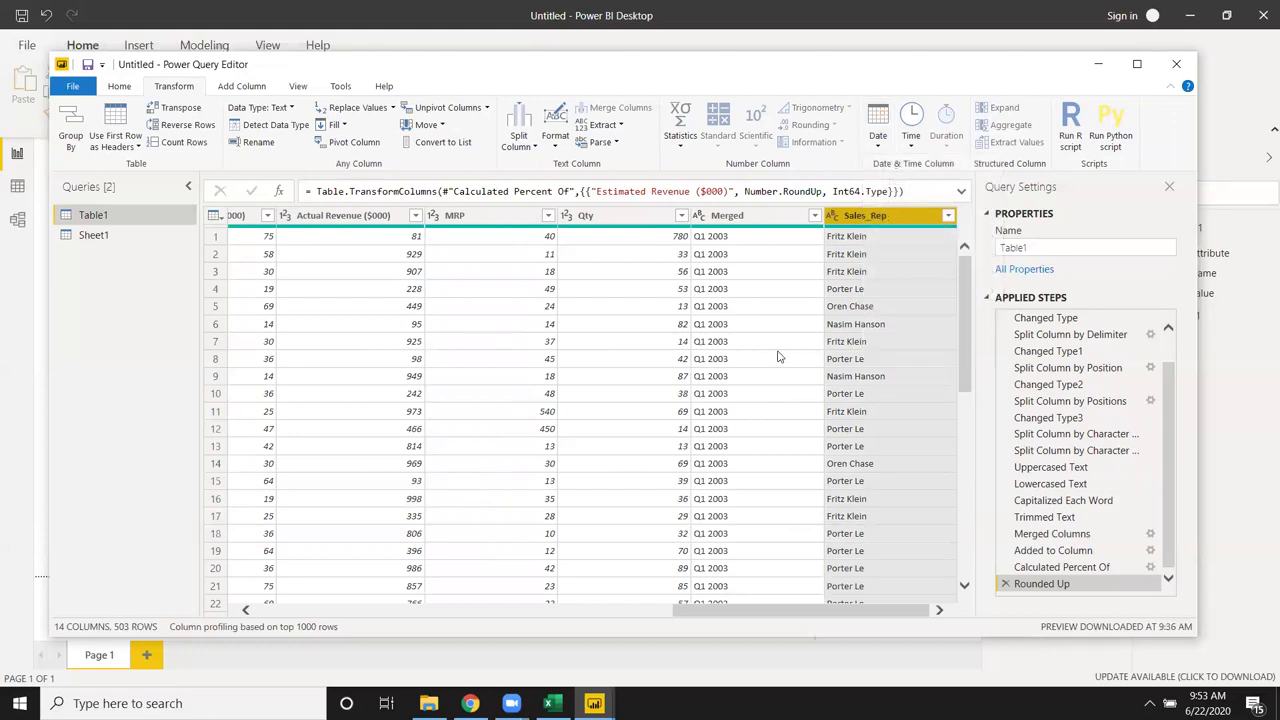
pyautogui.click(655, 416)
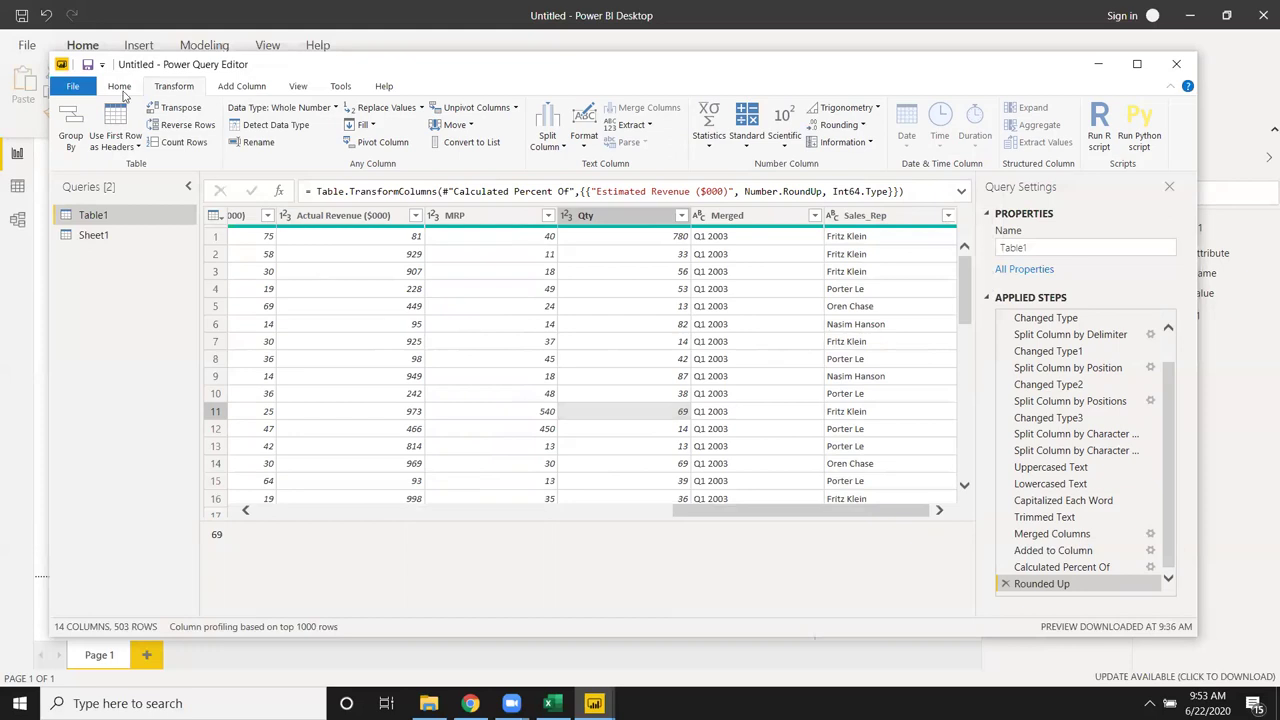
# - Cancel closing the Power Query Editor and minimize it to reveal the empty report canvas
pyautogui.click(121, 89)
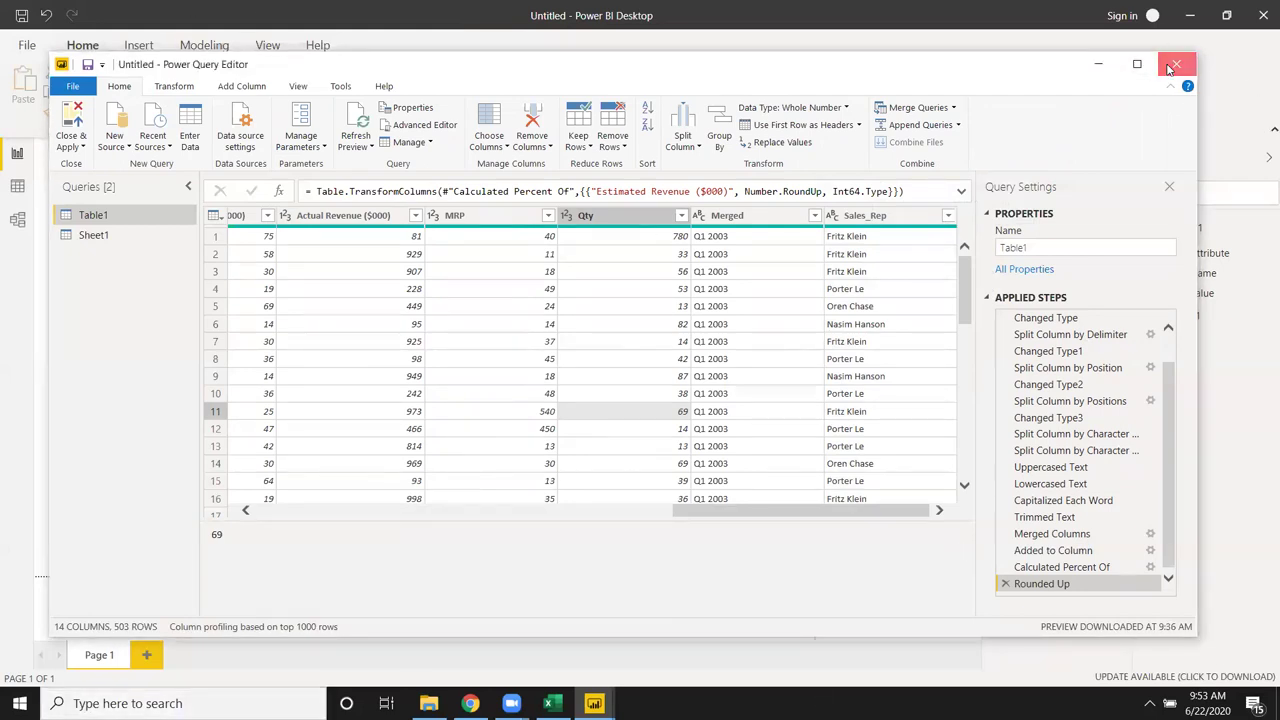
pyautogui.click(725, 381)
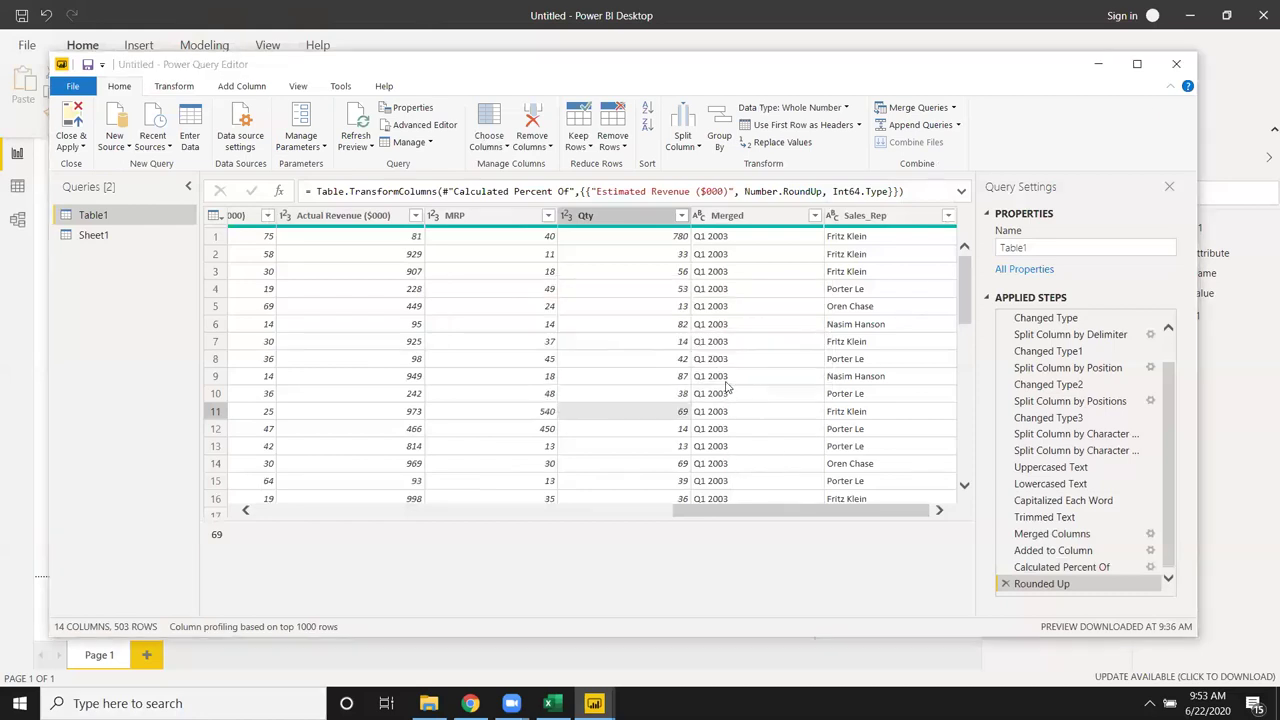
pyautogui.click(1101, 68)
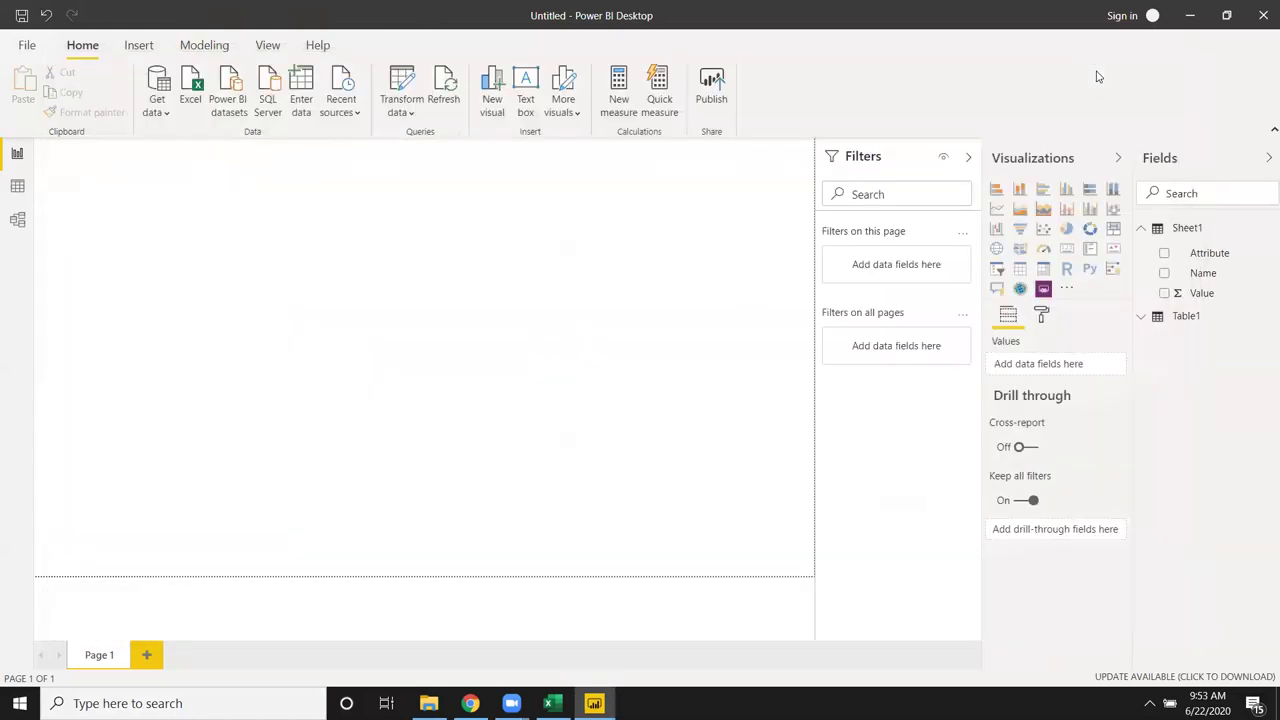
# - Minimize Power BI Desktop and the Excel Book1 window to show the Windows desktop
pyautogui.click(1196, 17)
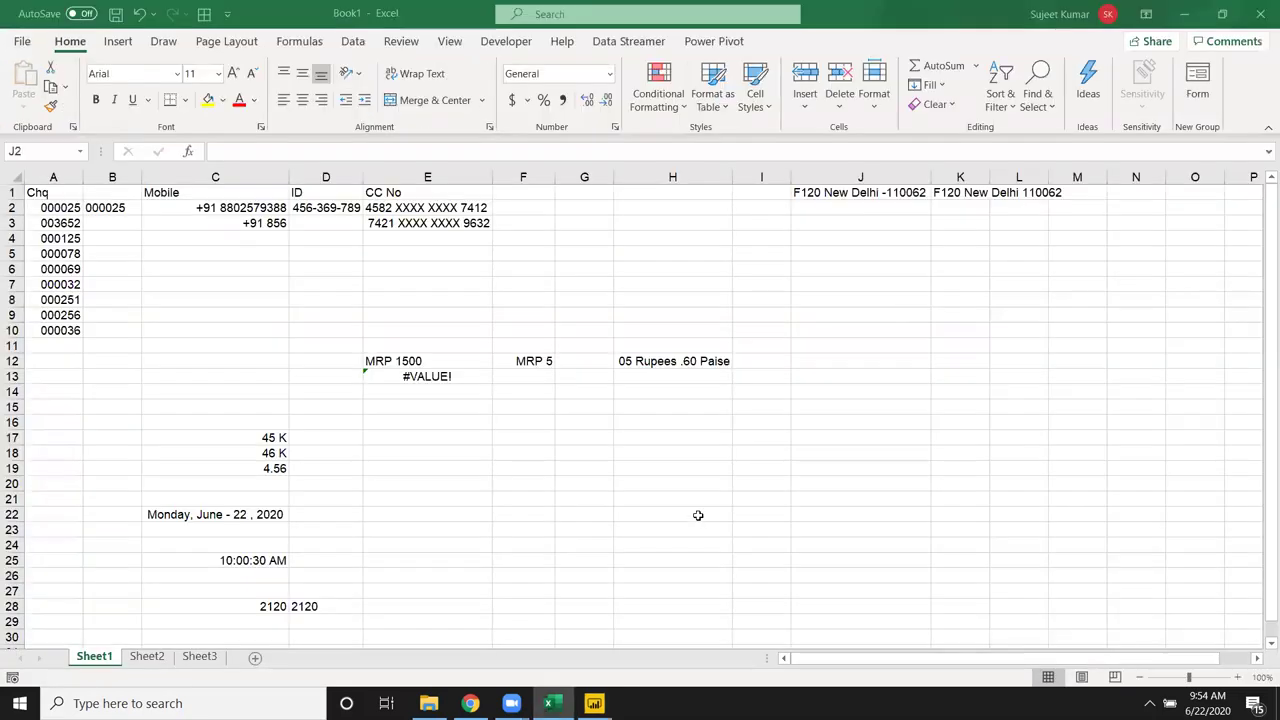
pyautogui.click(1180, 12)
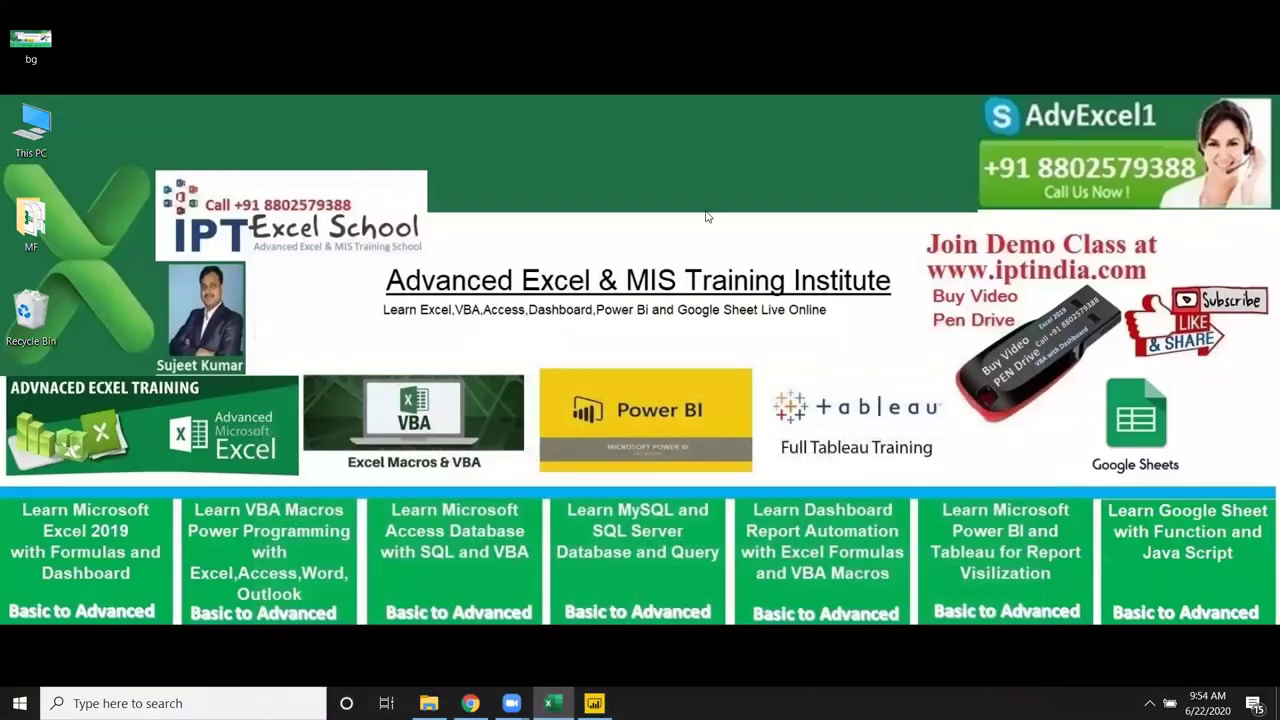